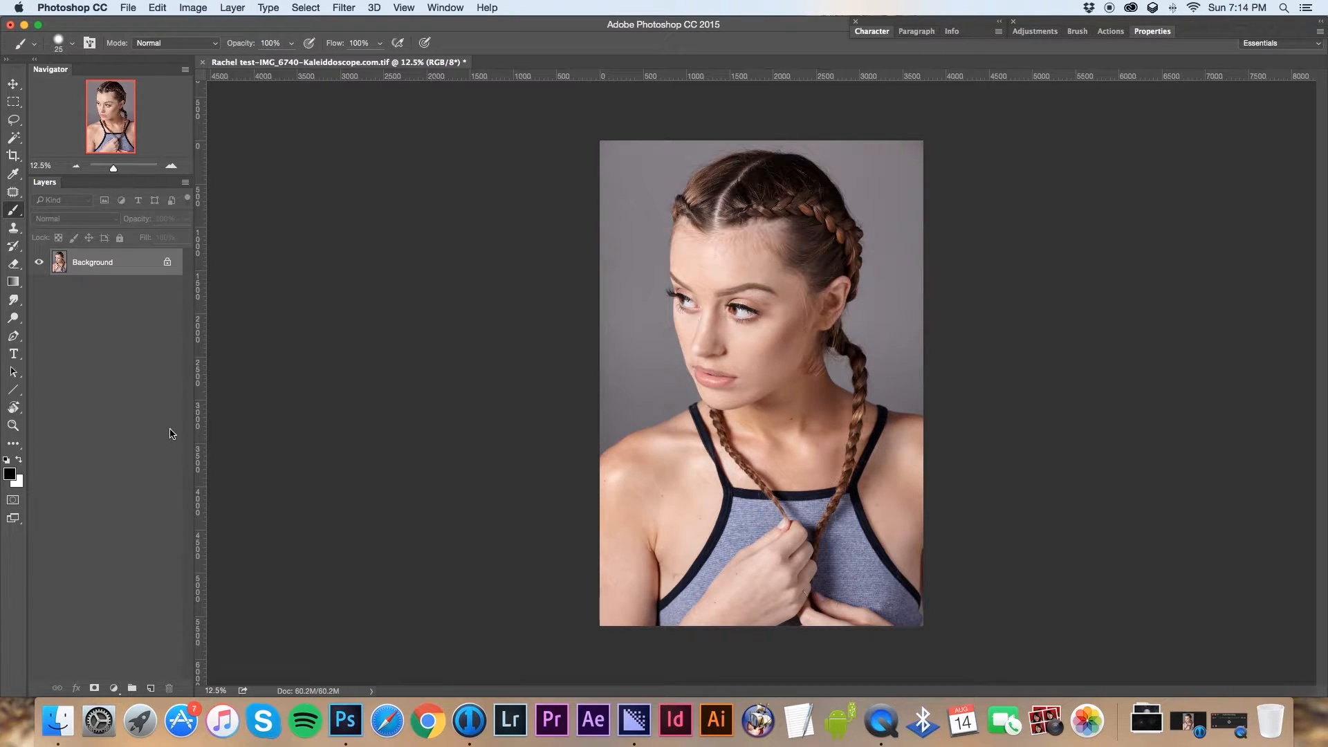
left_click(171, 5)
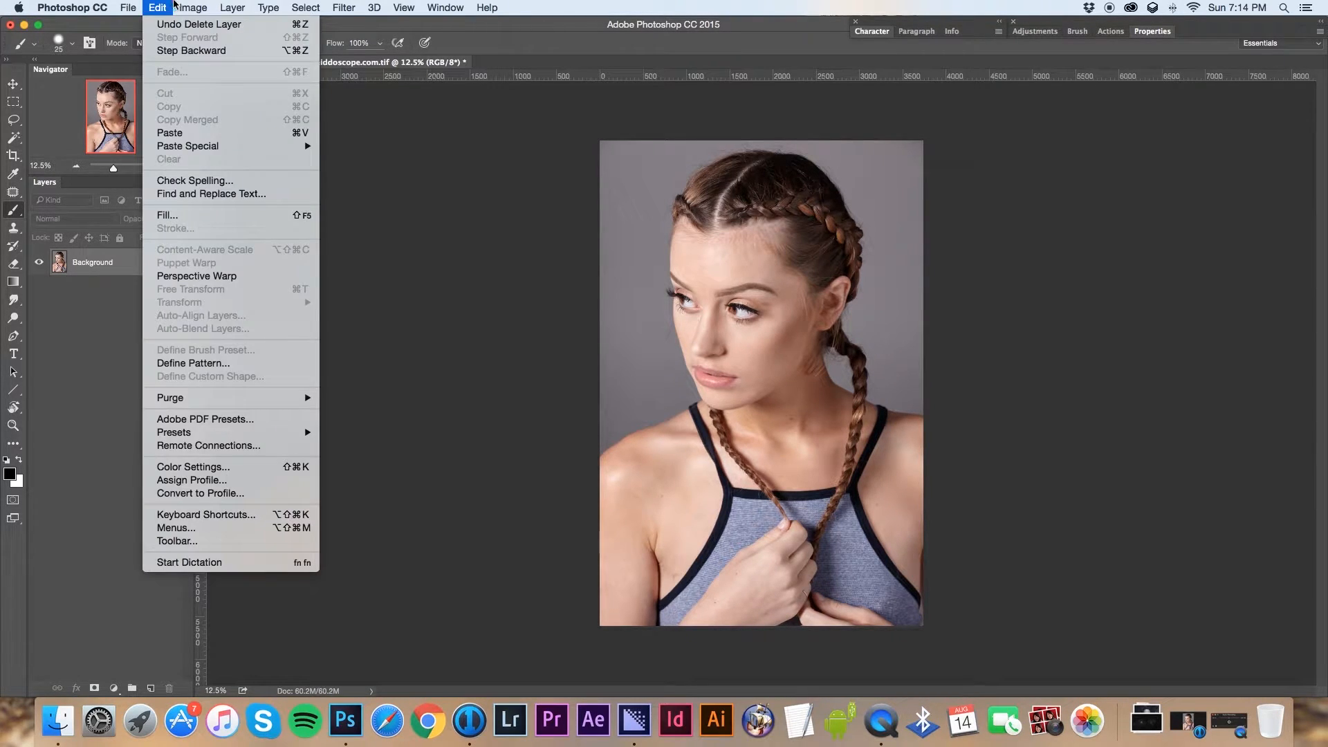
mouse_move(248, 7)
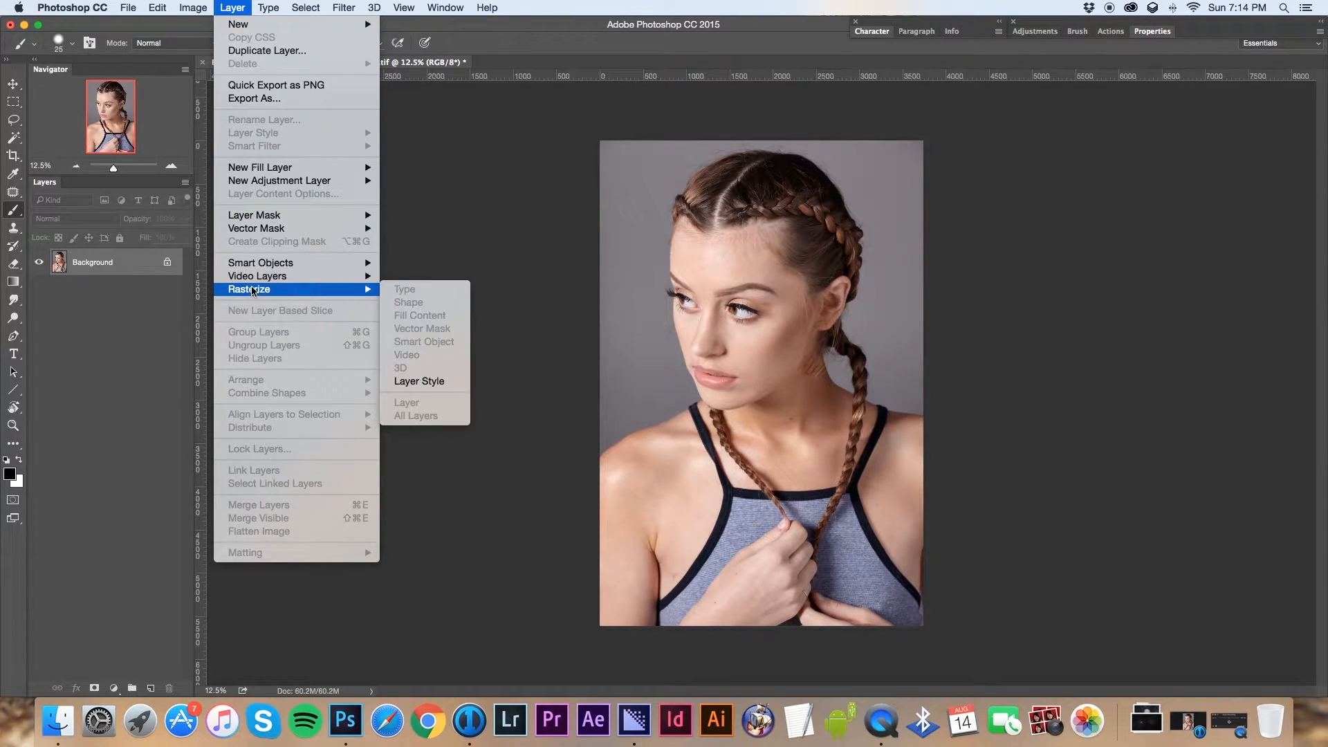
left_click(106, 266)
Duplicate the Background layer twice to get two copies stacked above it
left_click_drag(106, 265, 107, 262)
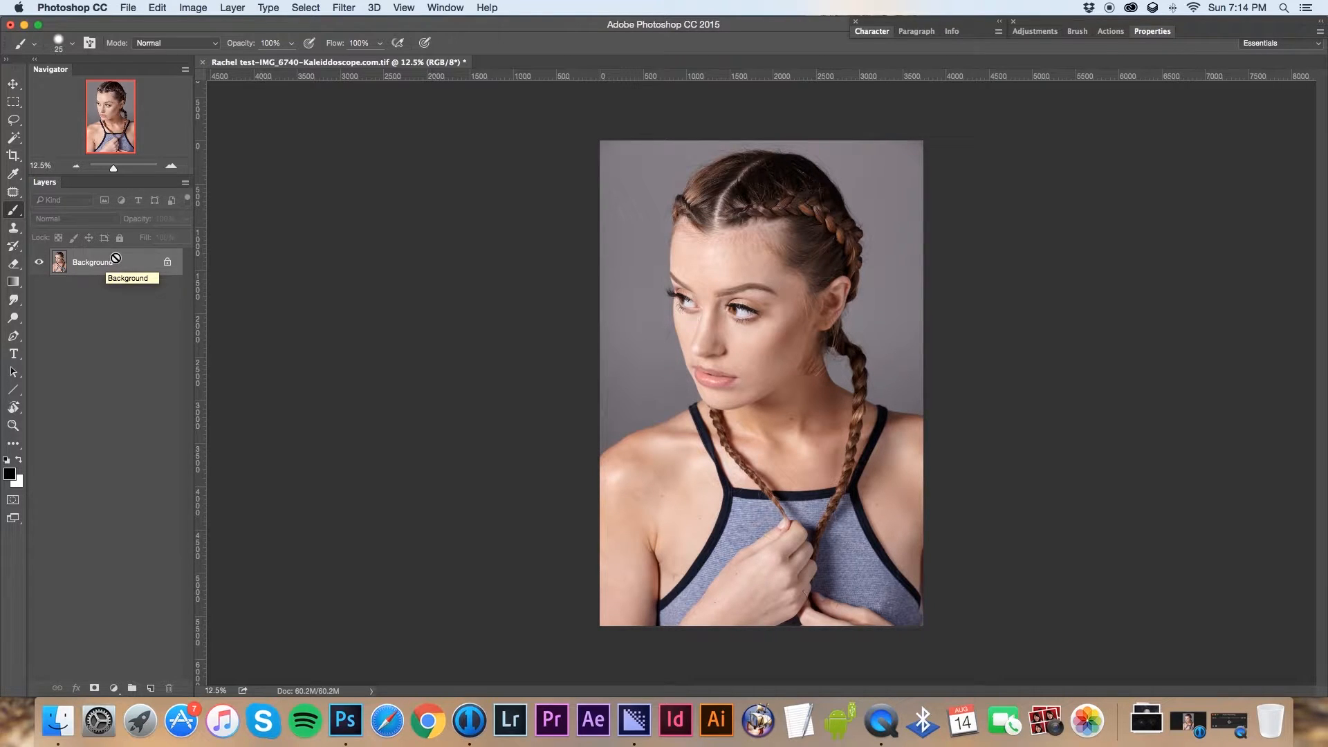
key("super+j")
key("super+j")
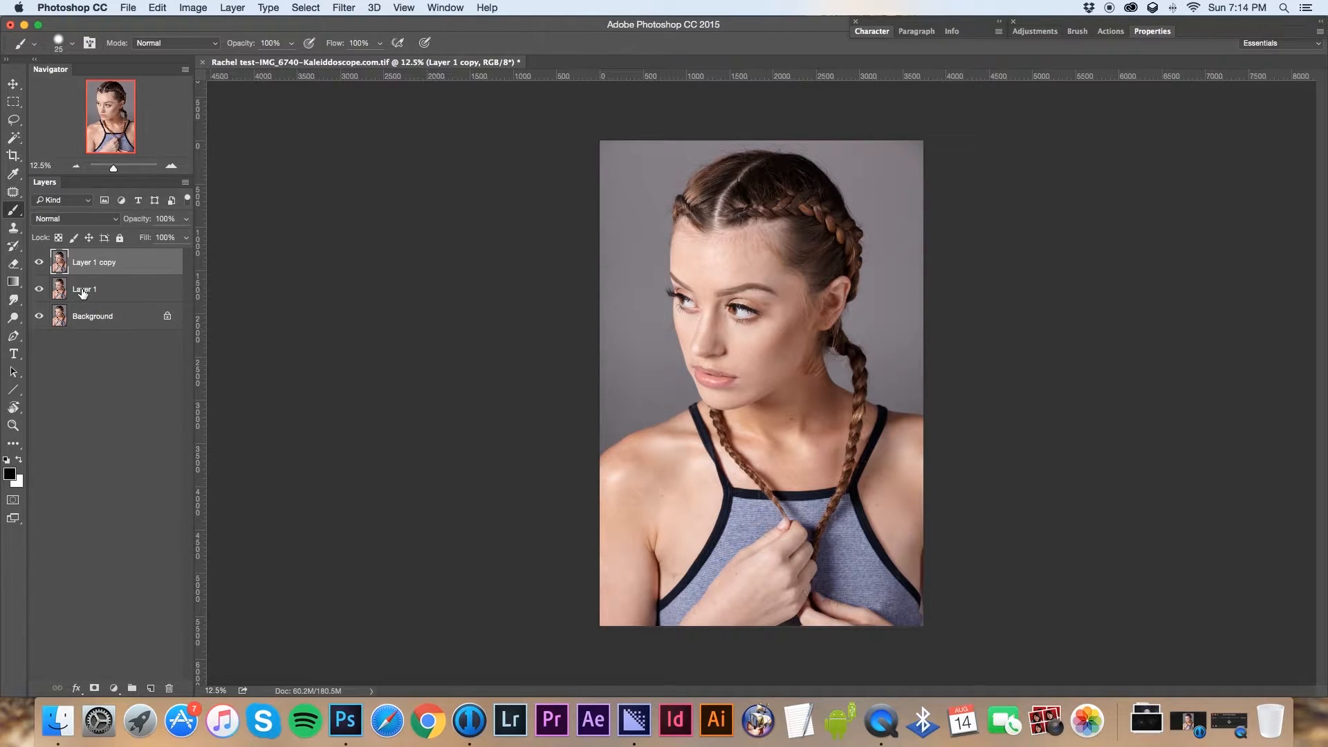
Rename the lower copied layer "low" and the upper copied layer "high"
double_click(83, 290)
type("low")
key("Return")
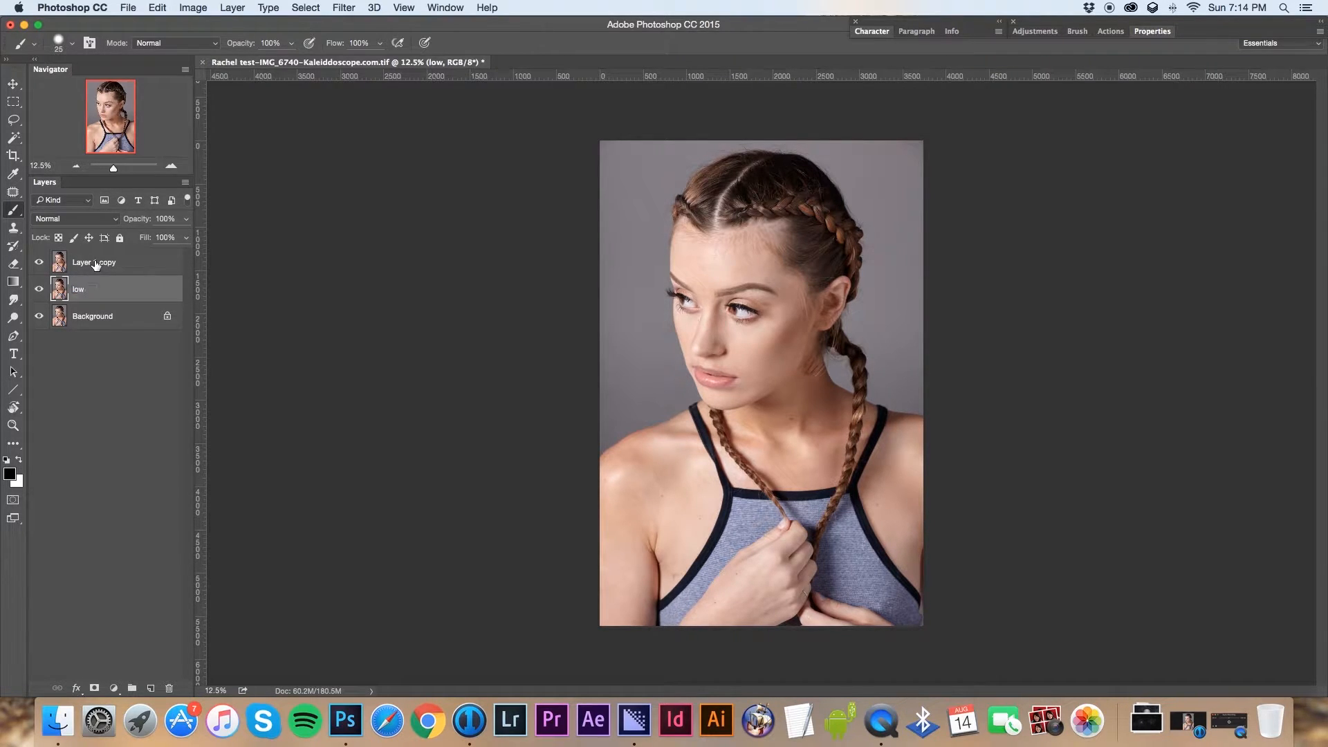
double_click(96, 263)
type("high")
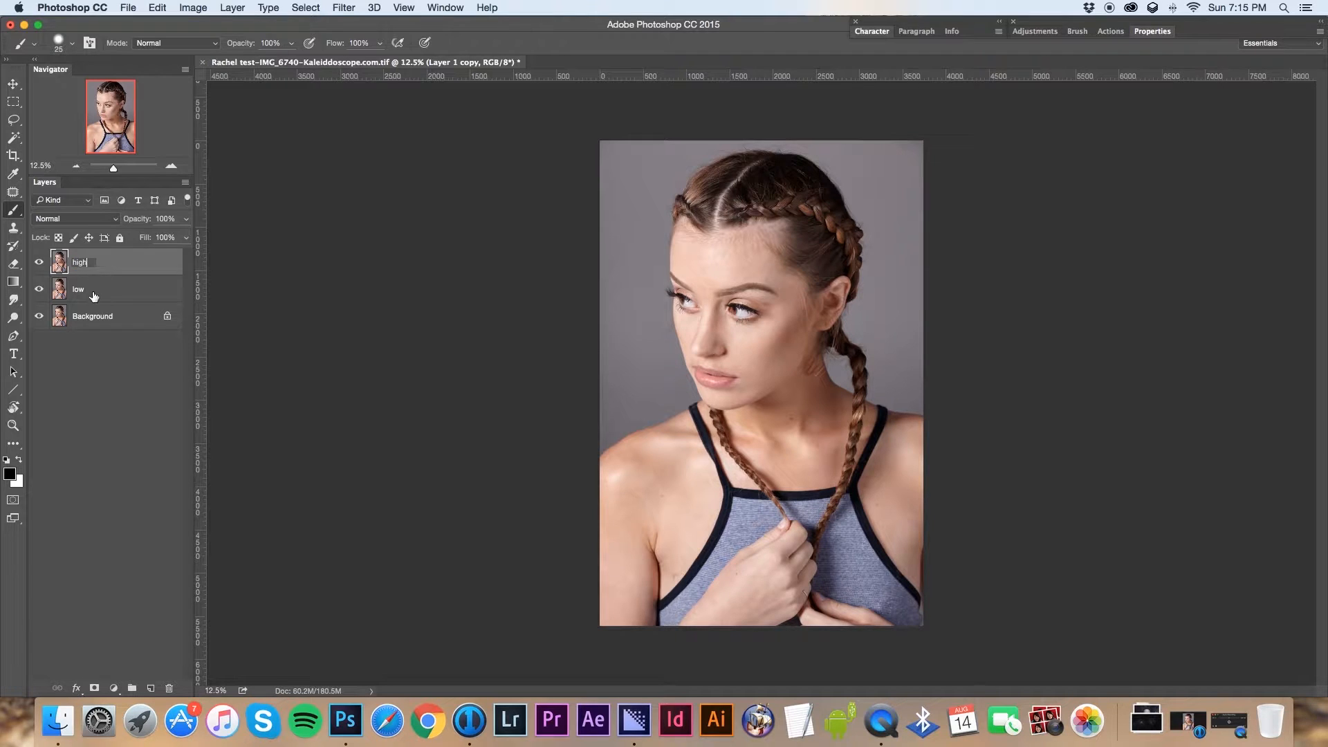
key("Return")
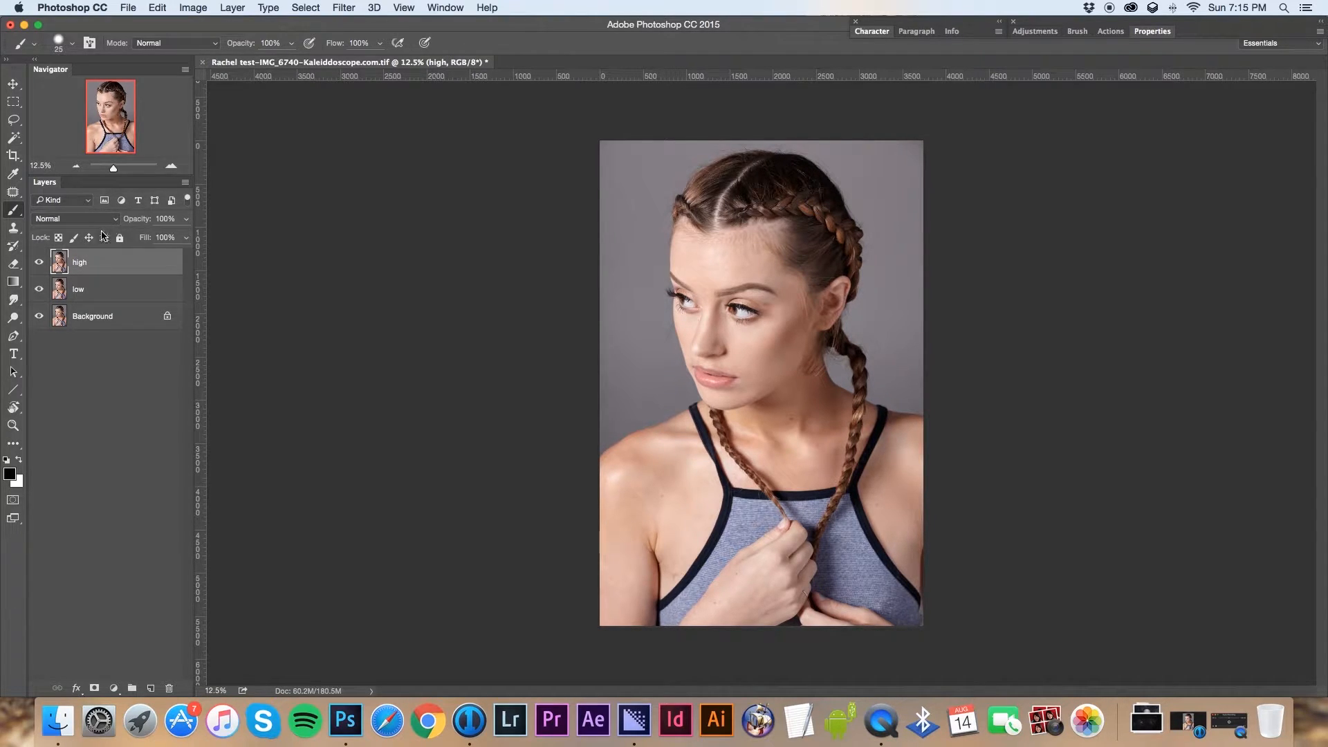
Hide the high layer and apply a Gaussian Blur with a 7-pixel radius to the low layer
left_click(38, 262)
left_click(83, 290)
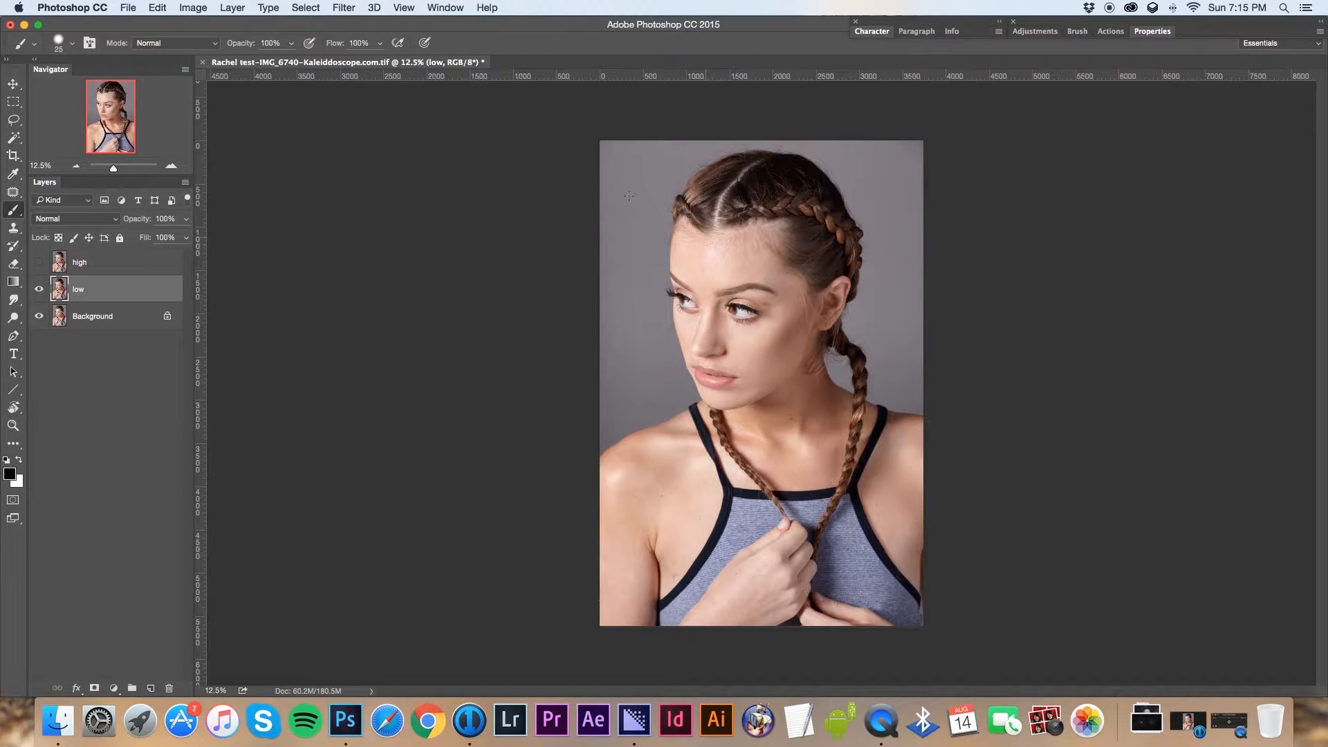
left_click_drag(113, 168, 126, 126)
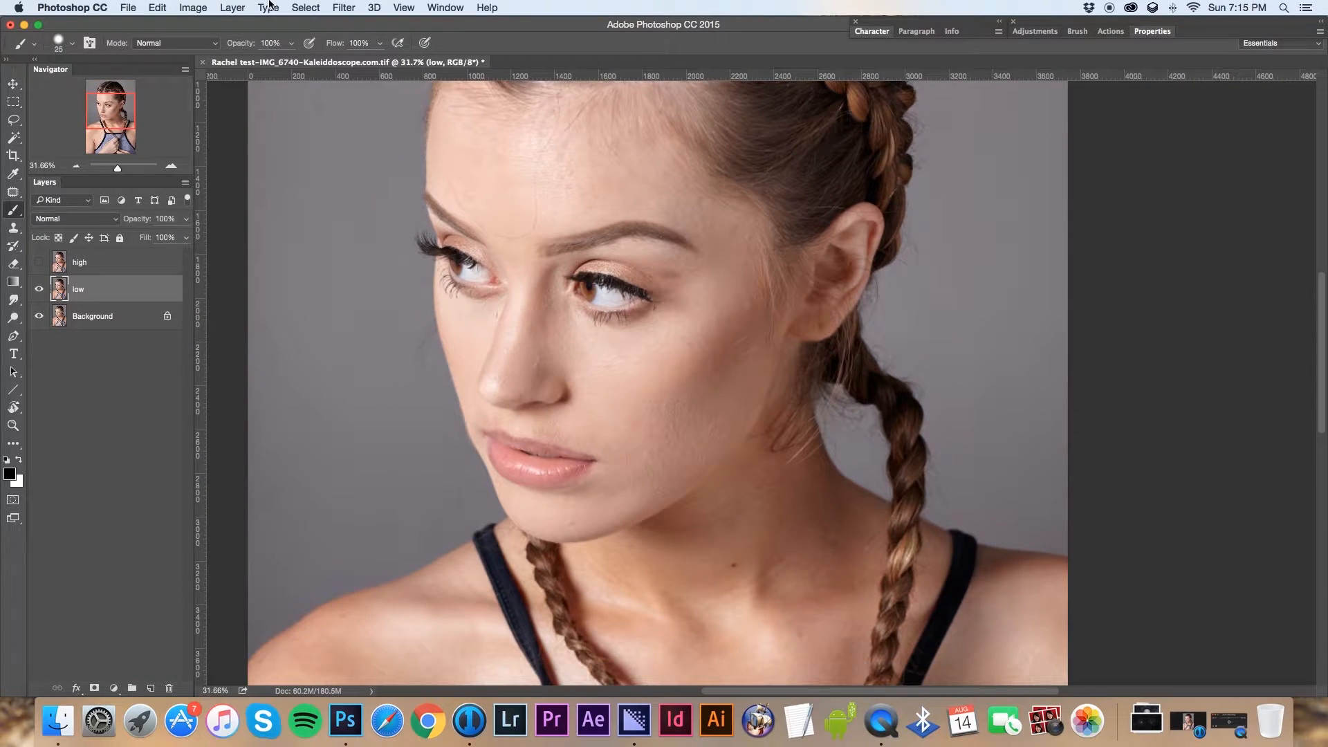
left_click(344, 8)
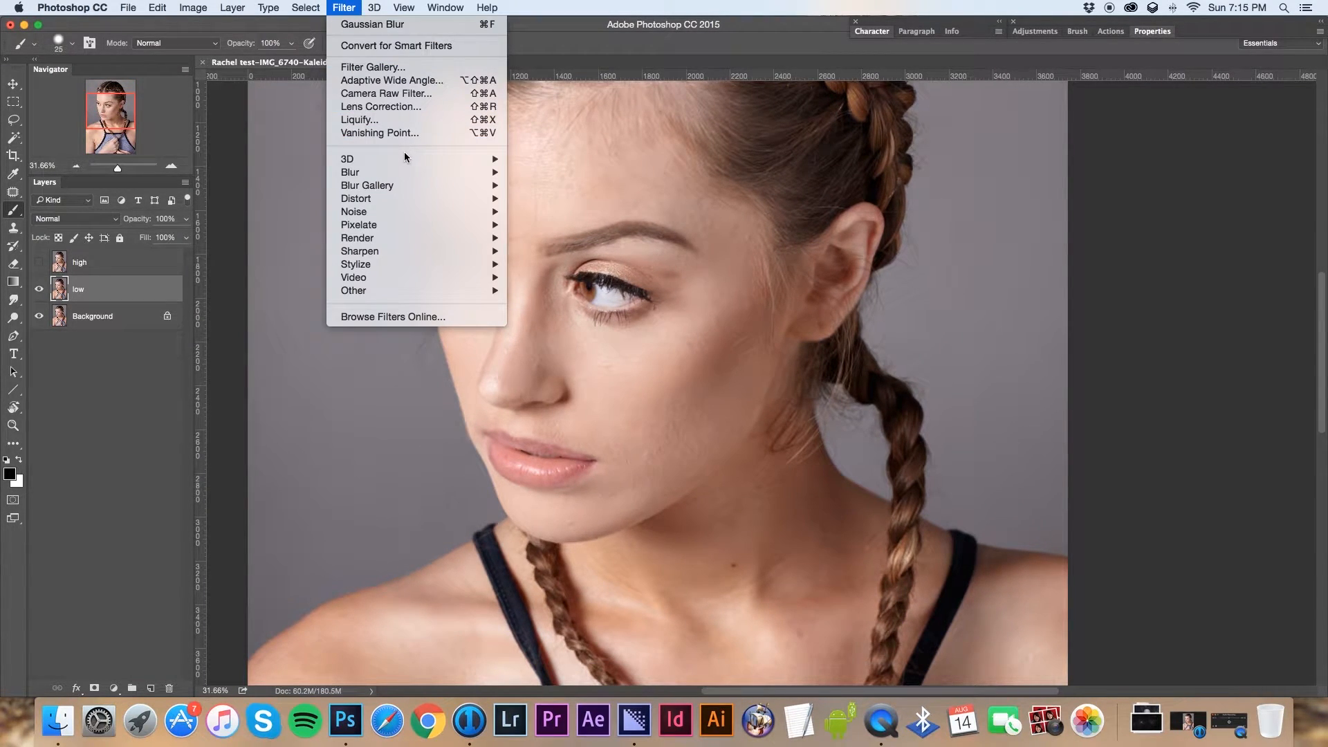
mouse_move(399, 174)
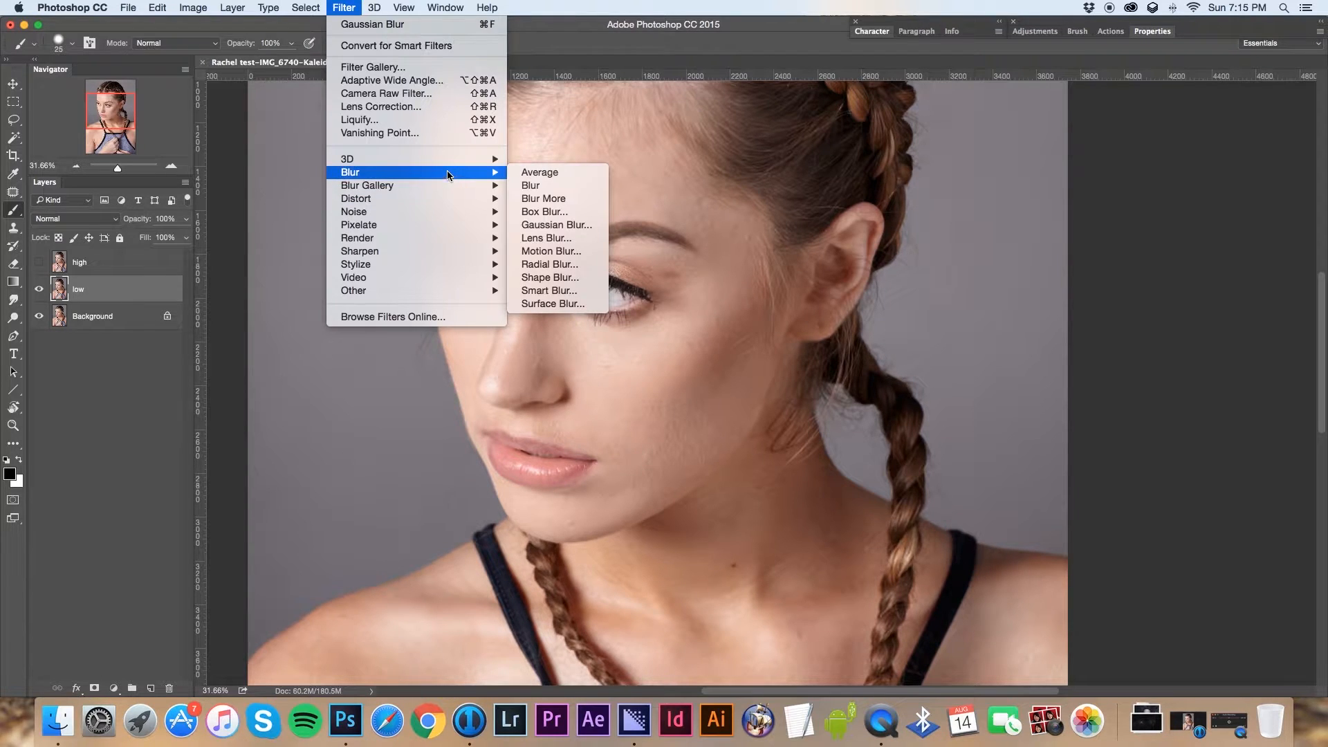
left_click(568, 230)
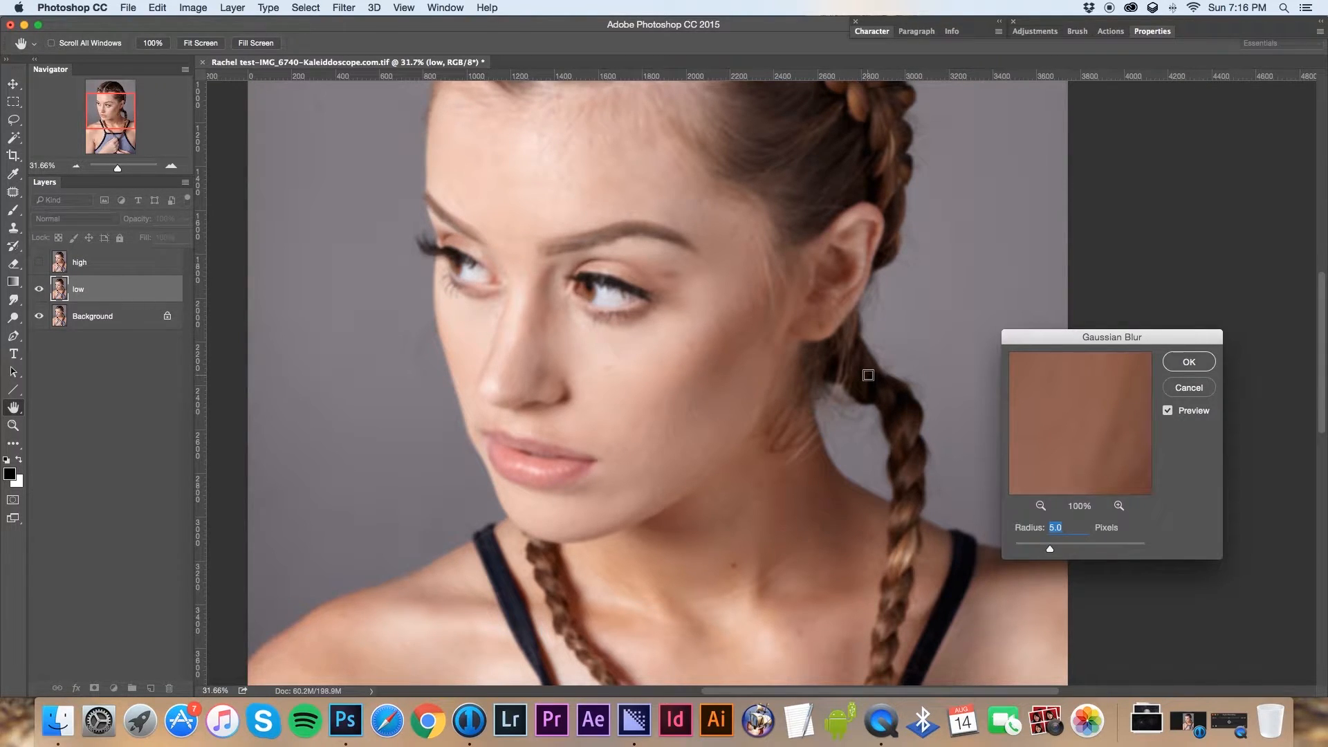
type("6")
key("BackSpace")
type("7")
left_click(1184, 364)
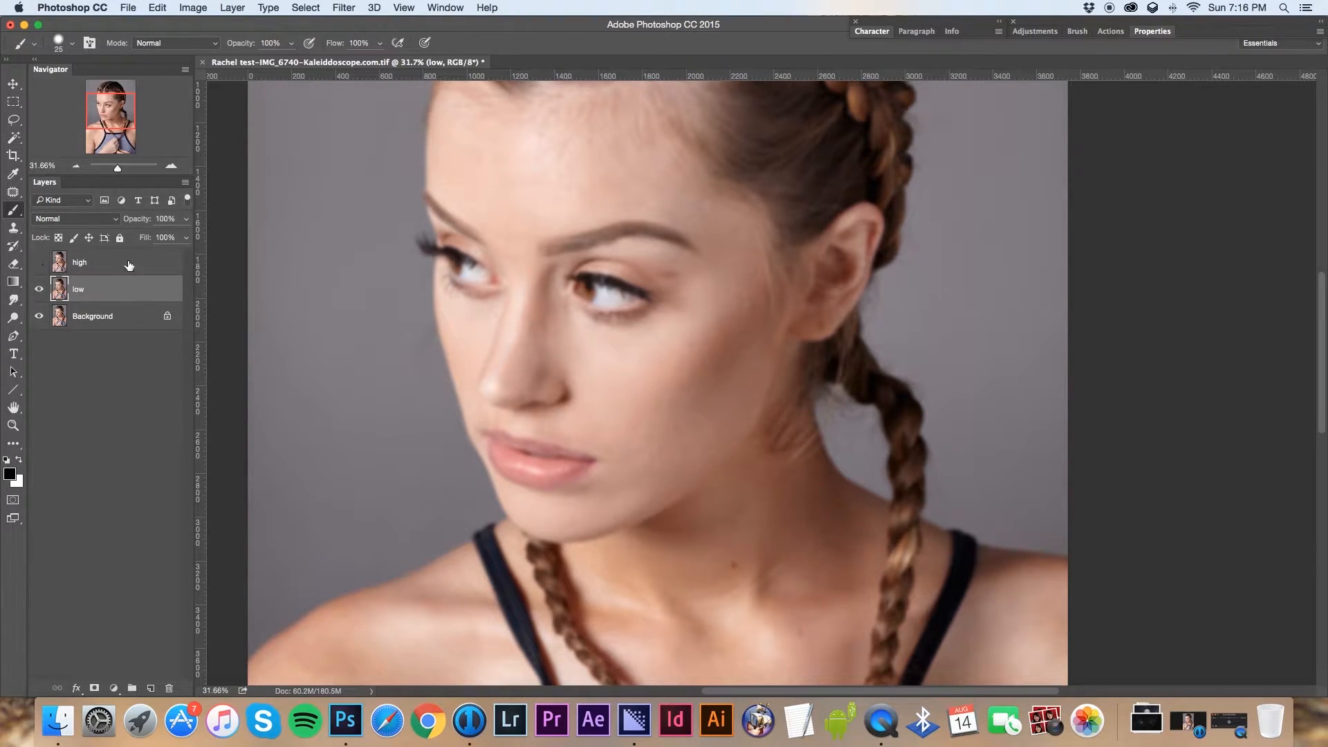
Show the high layer and run Apply Image on it, using the inverted low layer as source with Add blending
left_click(76, 267)
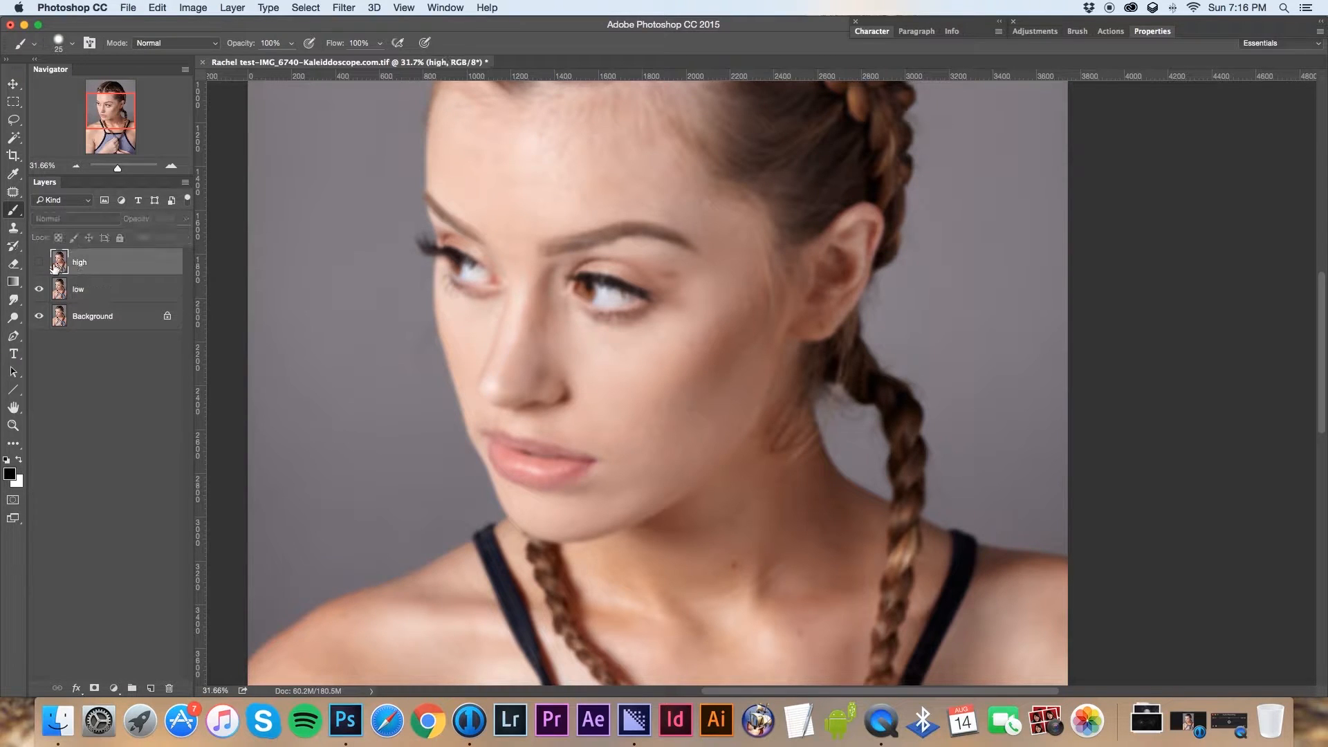
left_click(39, 266)
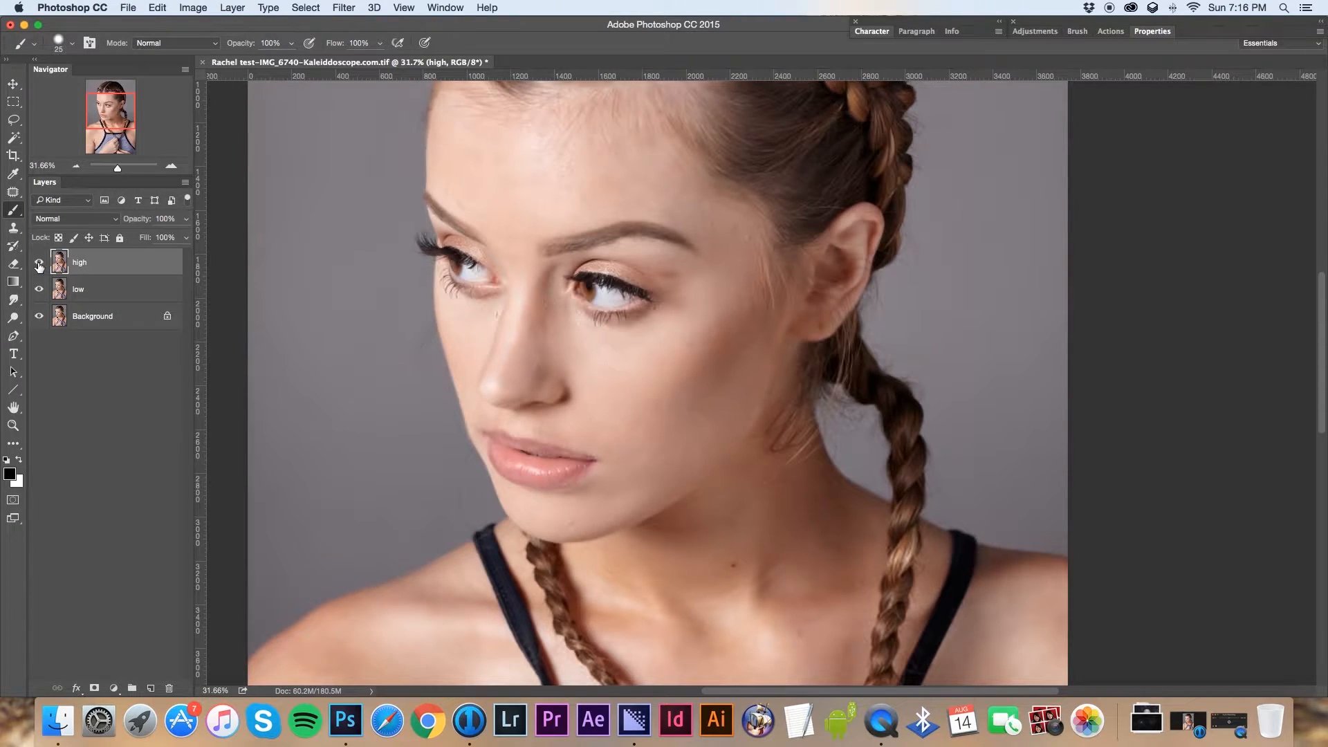
left_click(185, 8)
left_click(228, 216)
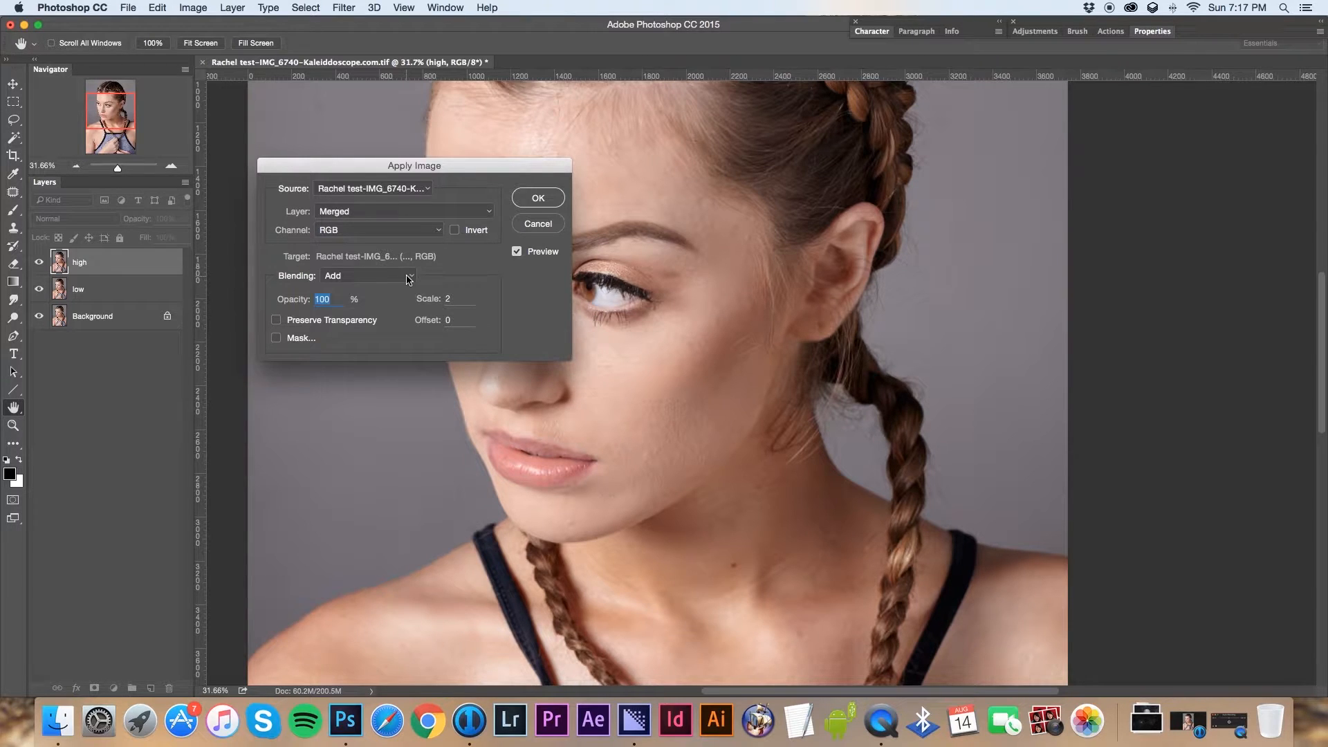
left_click(406, 277)
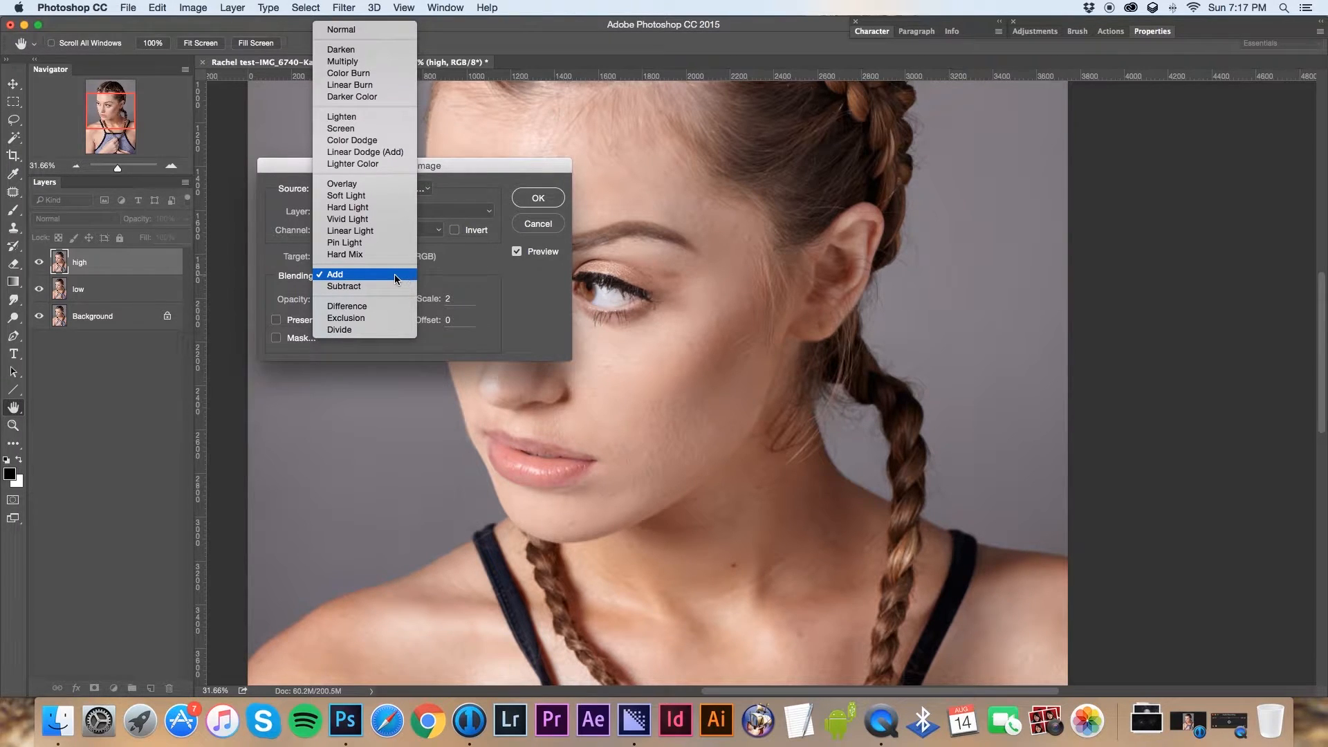
left_click(396, 275)
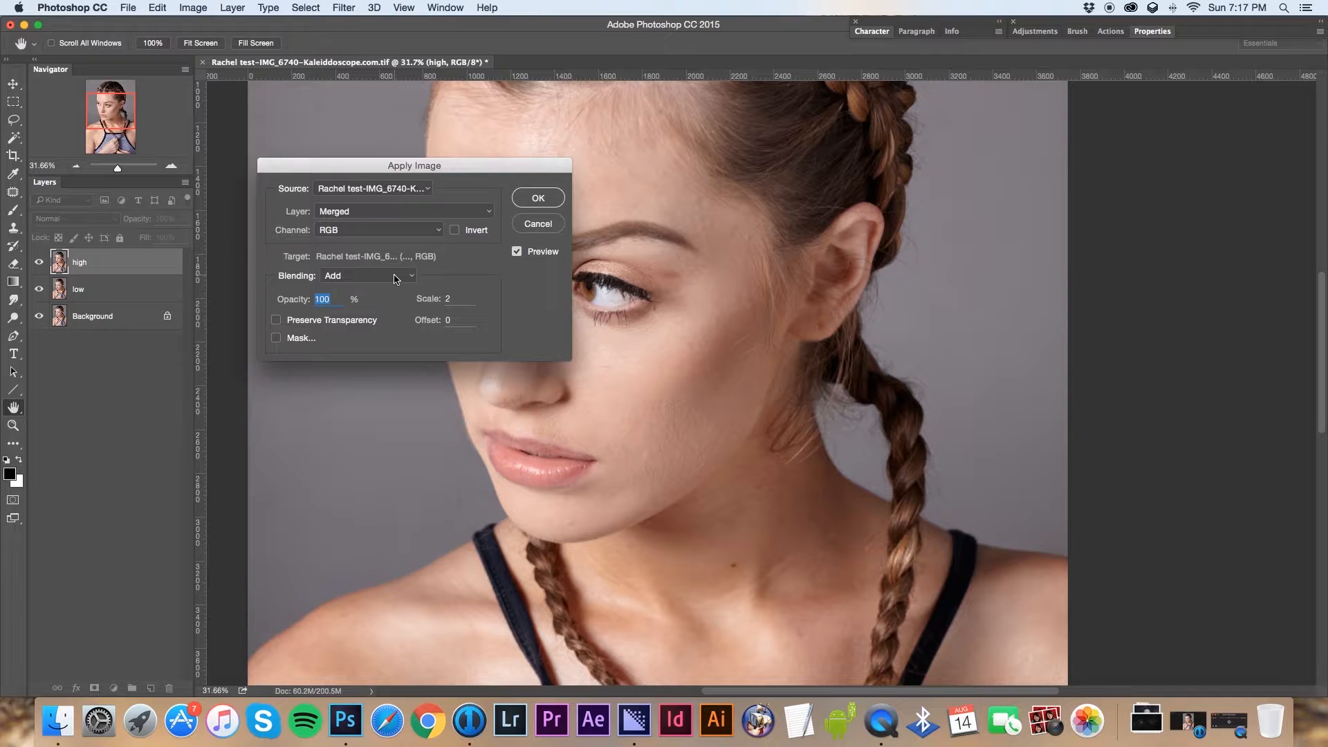
left_click(443, 211)
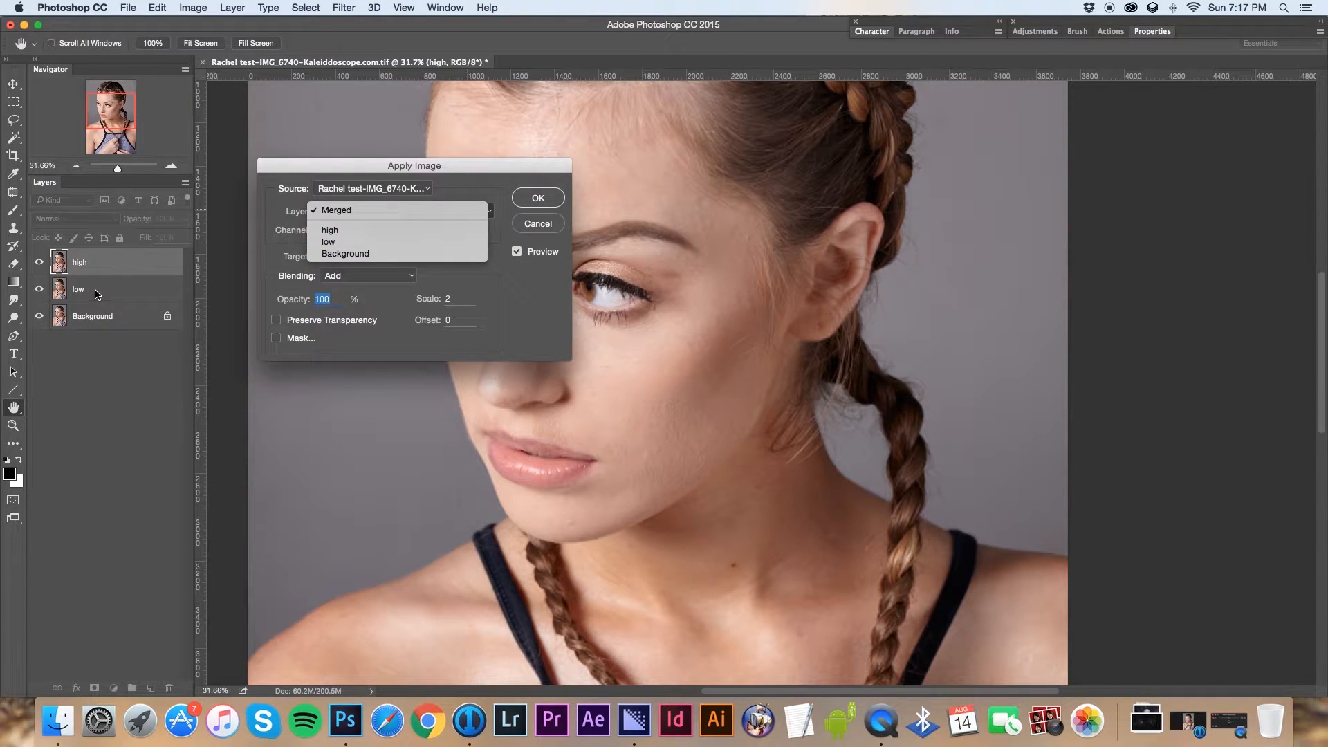
left_click(413, 241)
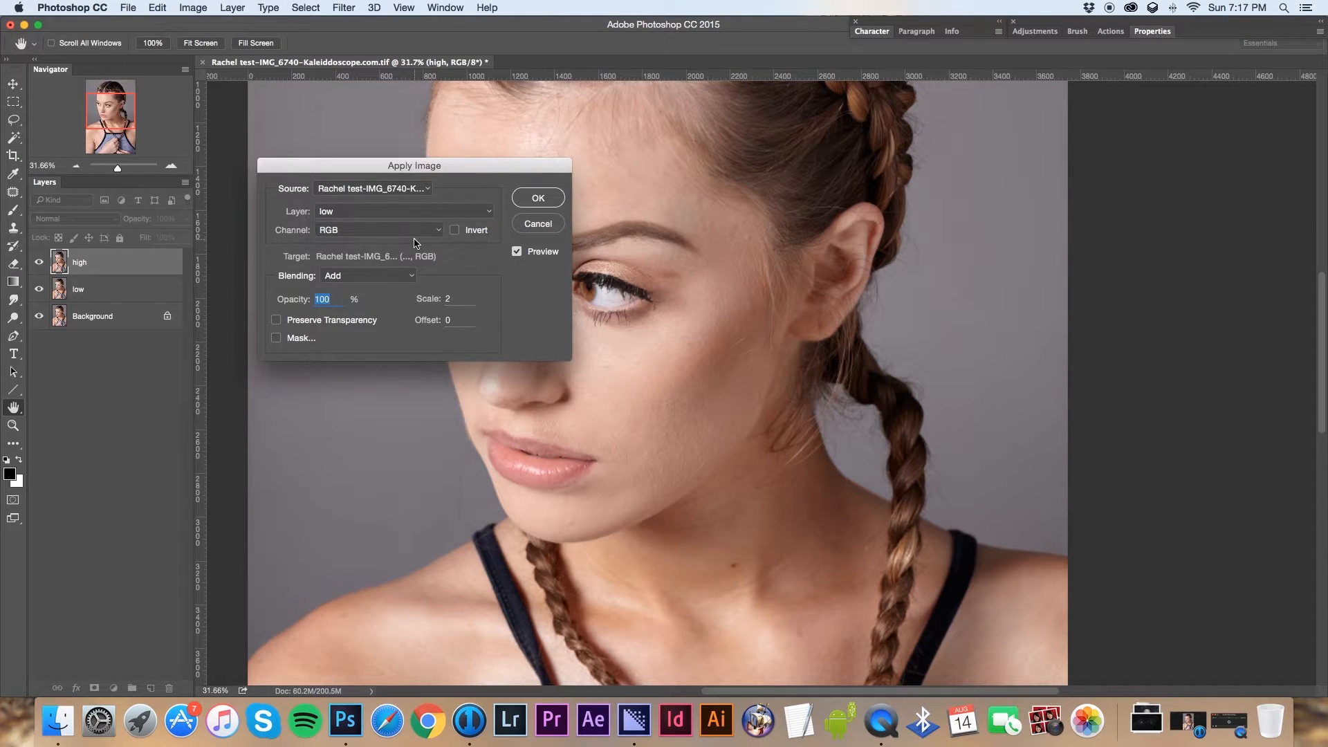
left_click(455, 230)
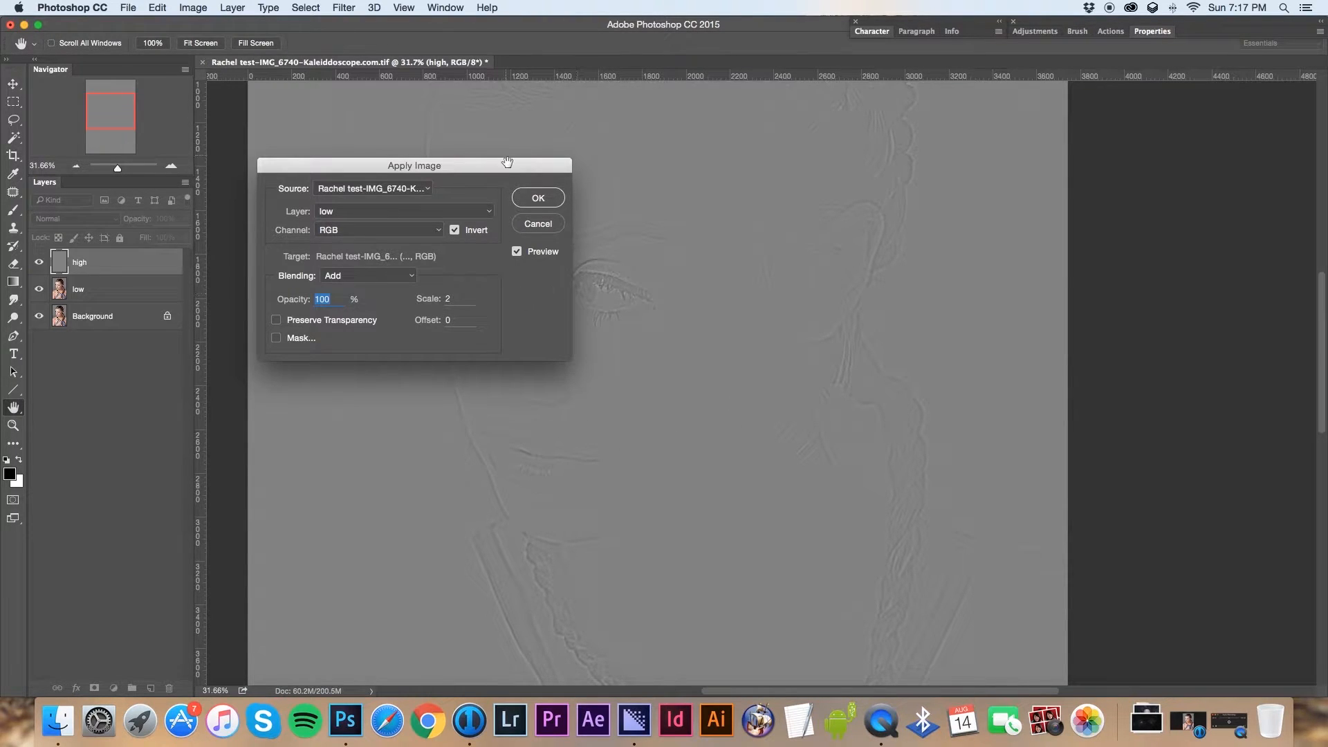
left_click(539, 198)
key("b")
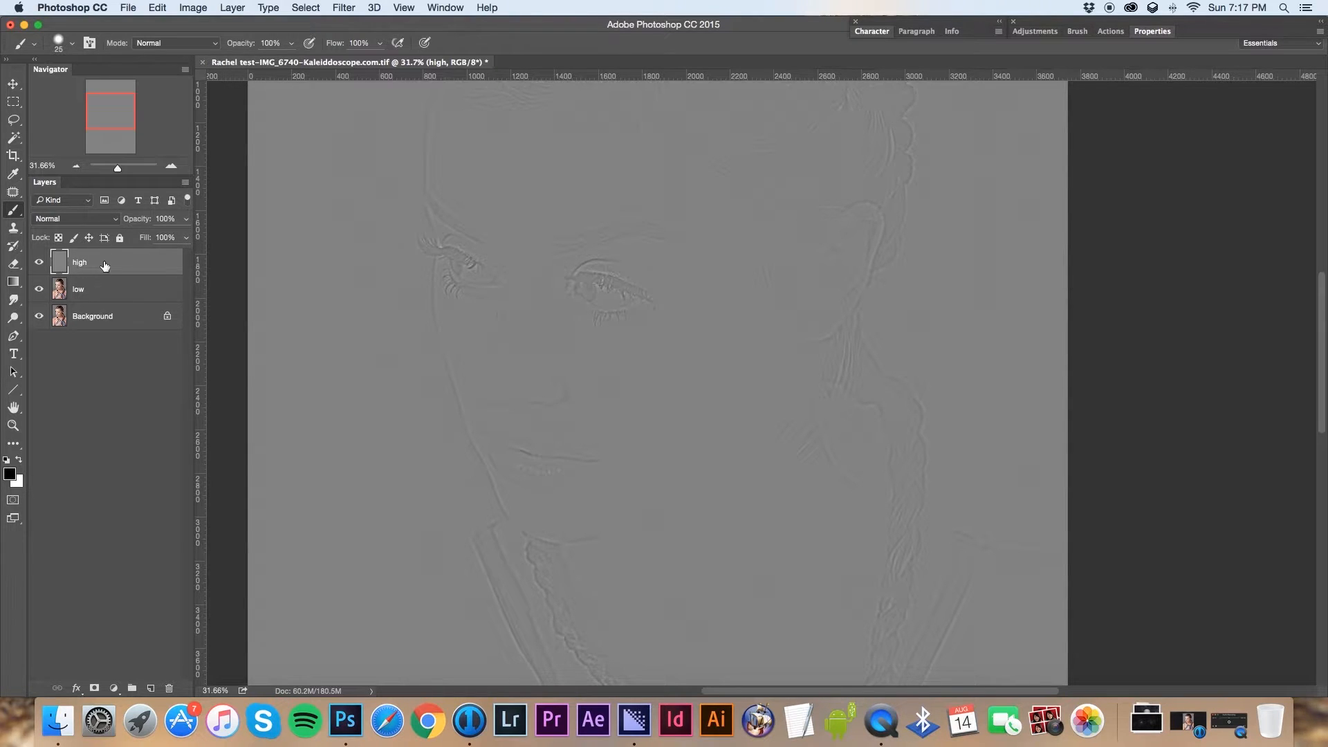
Set the high layer's blend mode to Linear Light
left_click(94, 219)
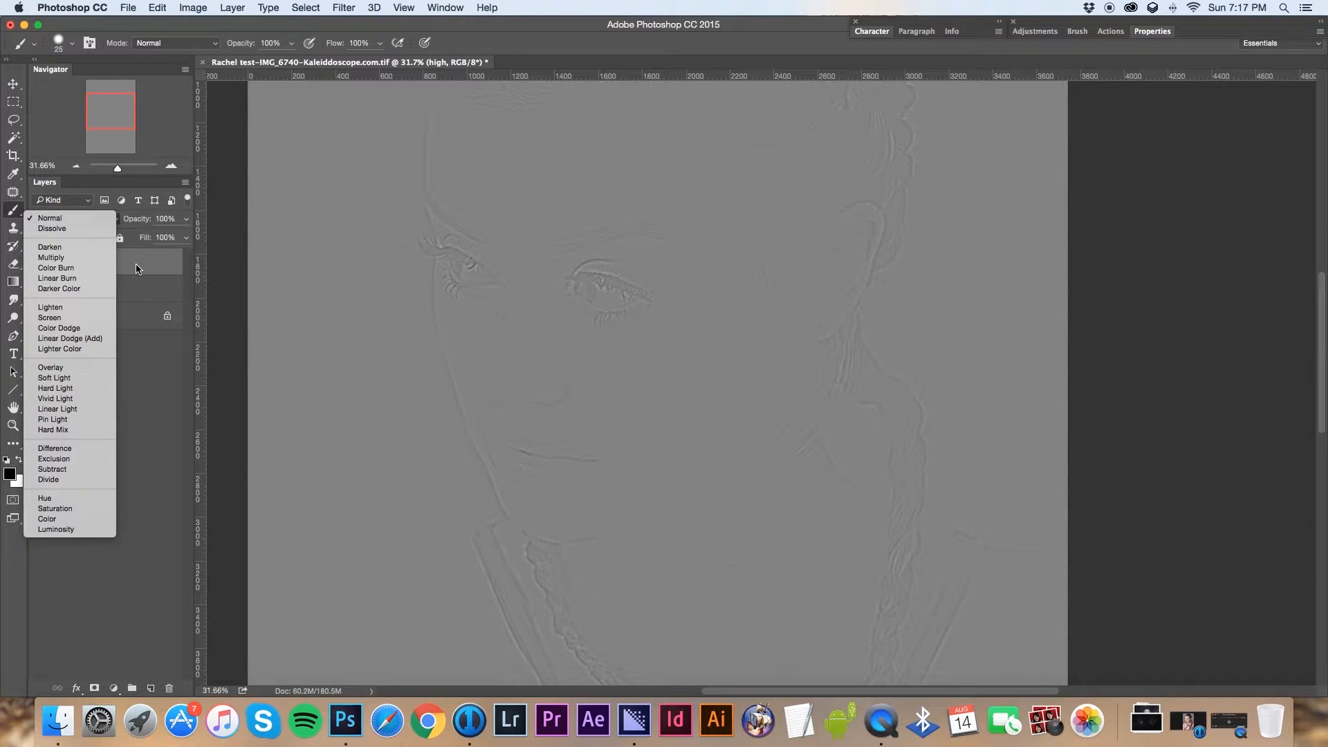
left_click(139, 270)
left_click(104, 221)
left_click(78, 409)
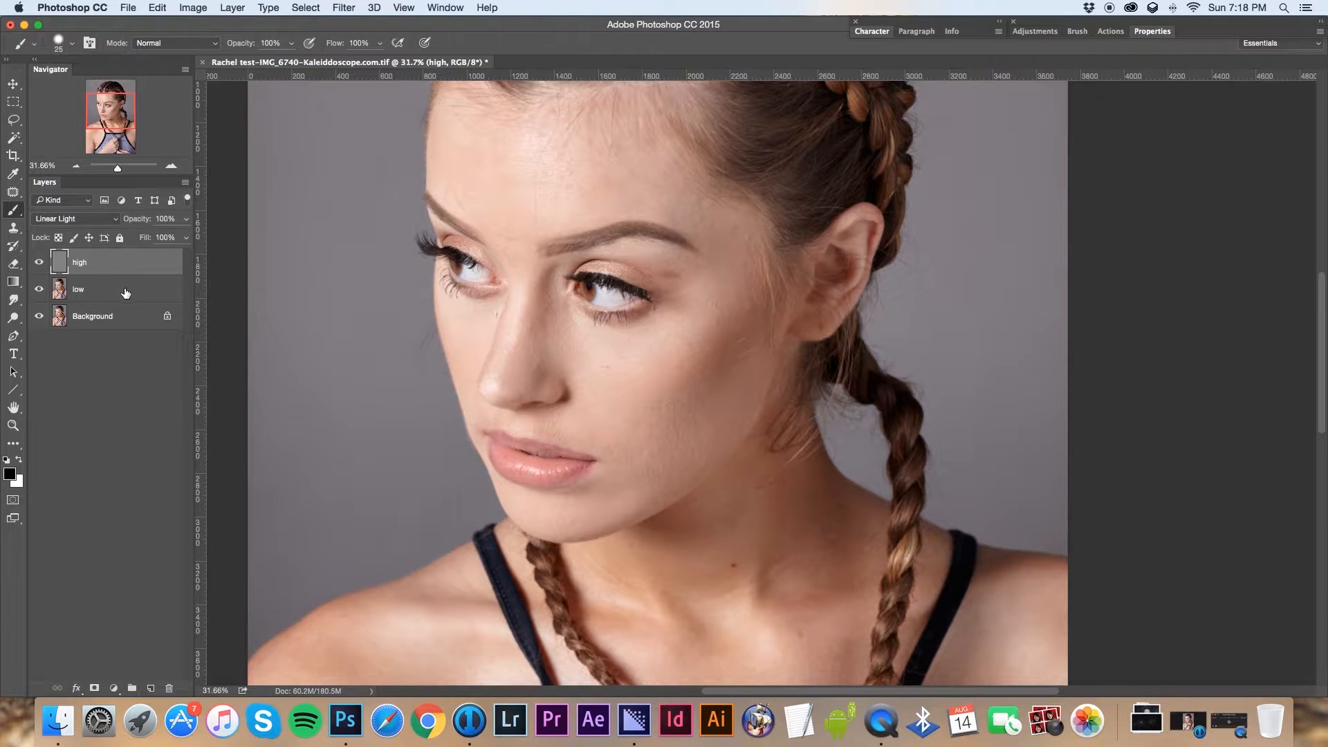
Put the high and low layers into a new group and expand it
left_click(155, 295, "shift")
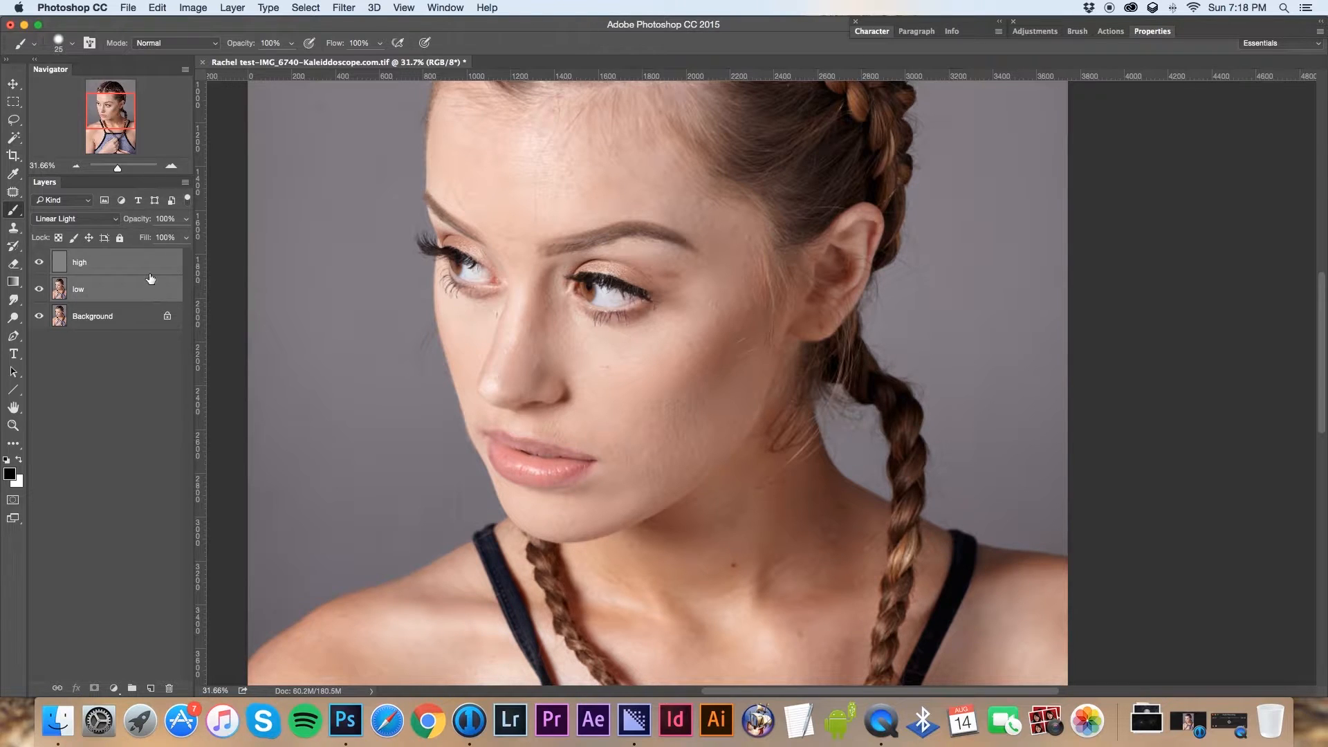
left_click(132, 689)
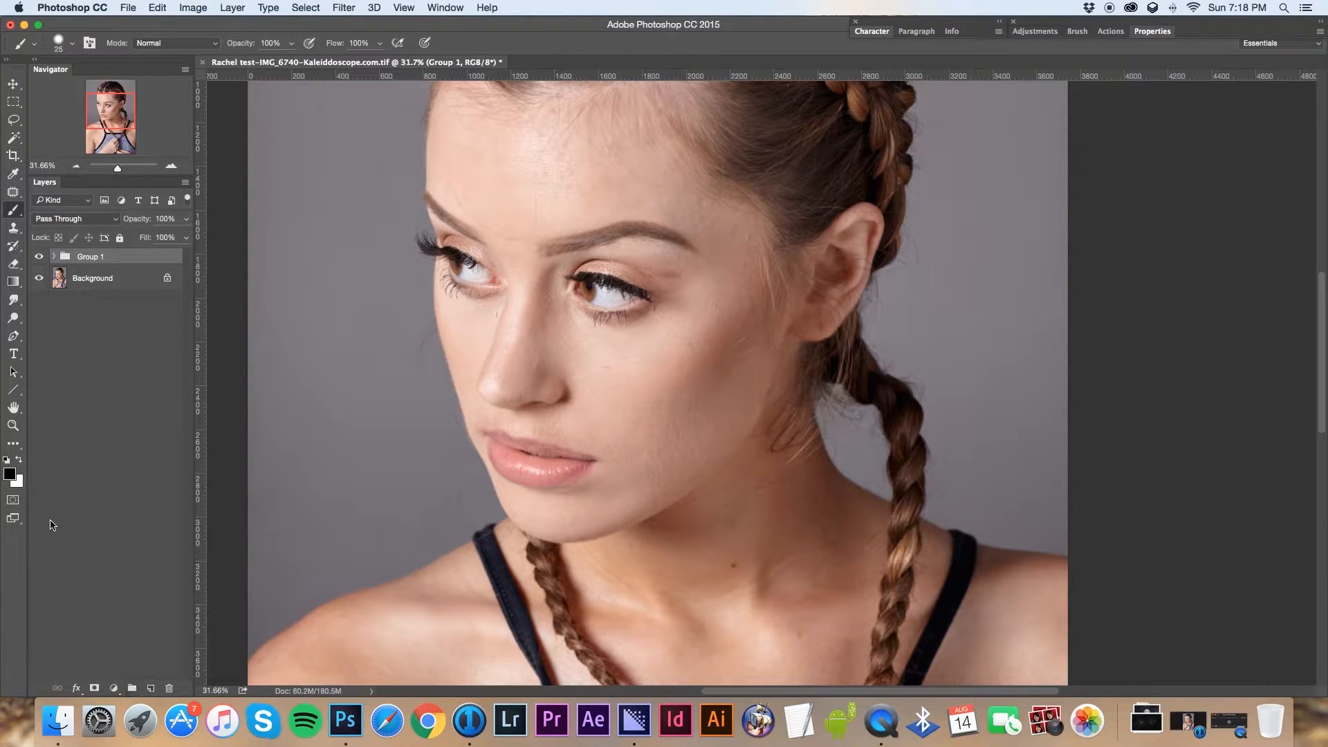
left_click(54, 257)
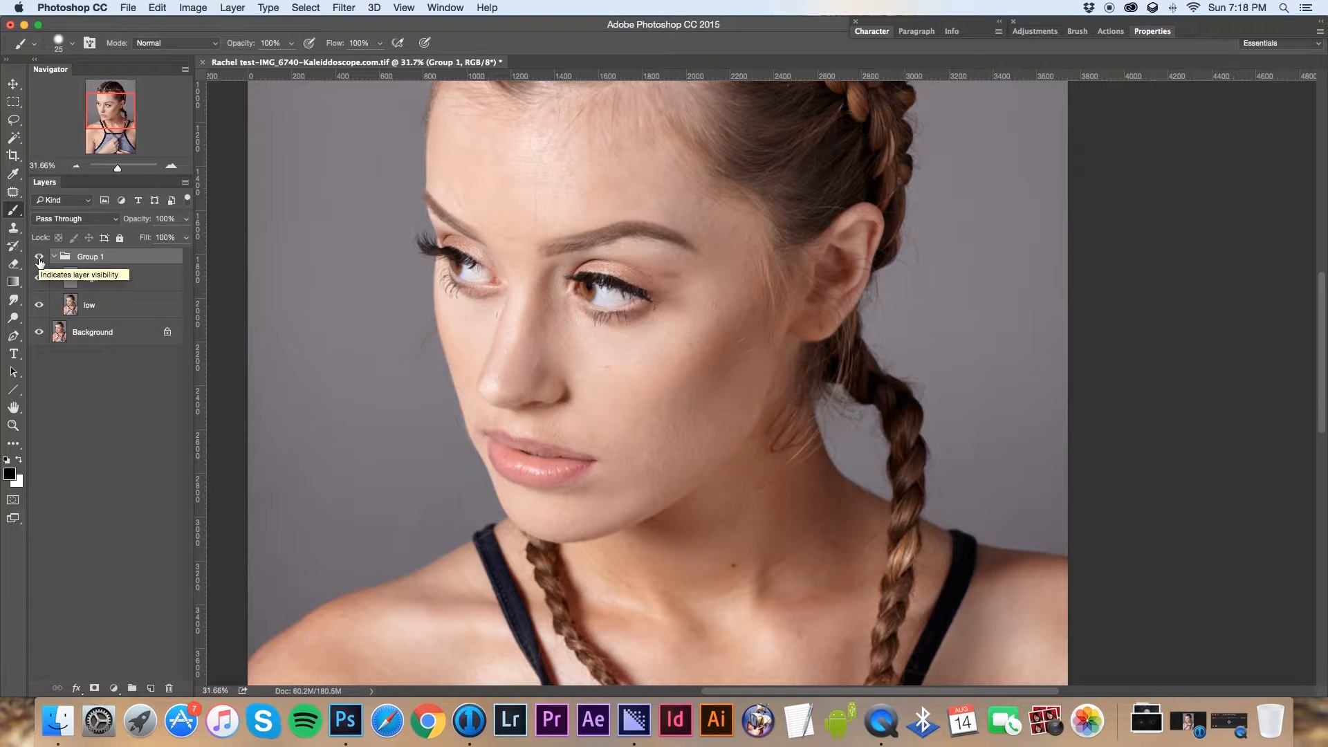
Compare the portrait with and without the layer group, and with and without the high layer, by switching their visibility
left_click(39, 258)
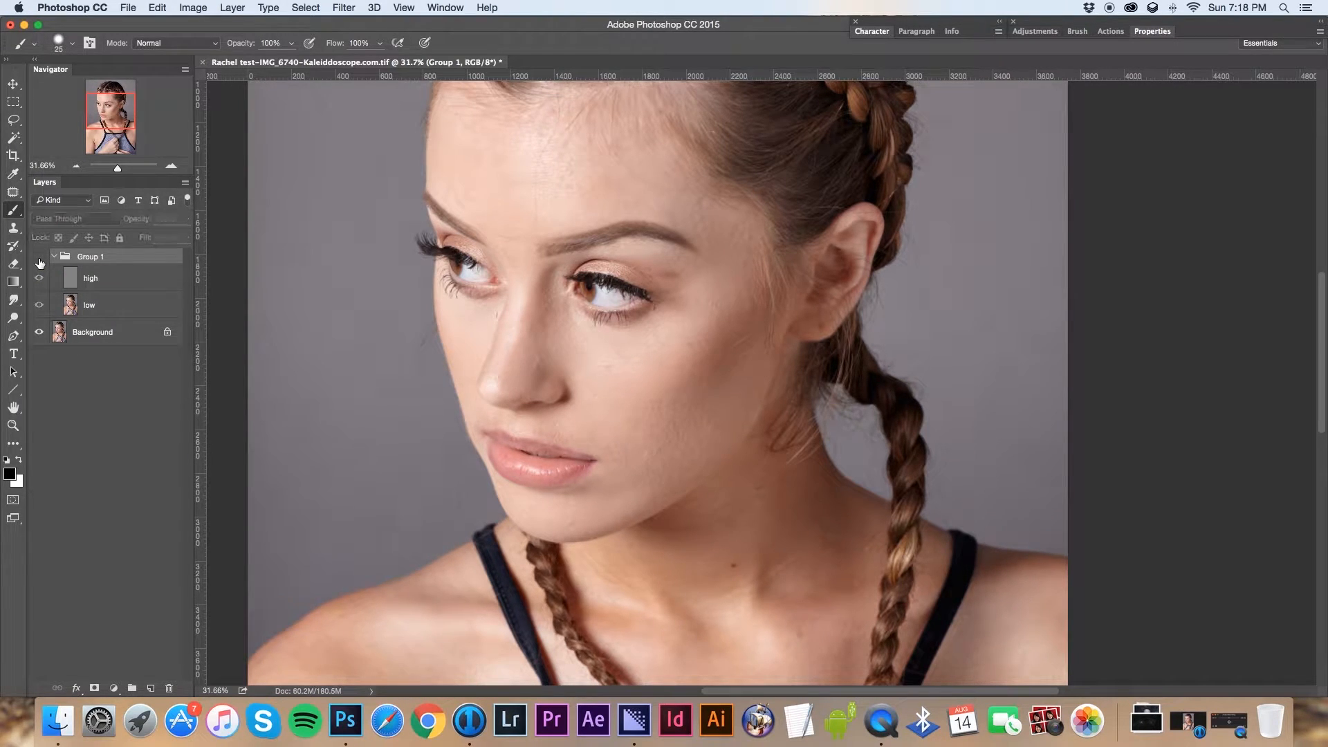
left_click(39, 260)
left_click(40, 259)
left_click(39, 259)
left_click(39, 261)
left_click(39, 261)
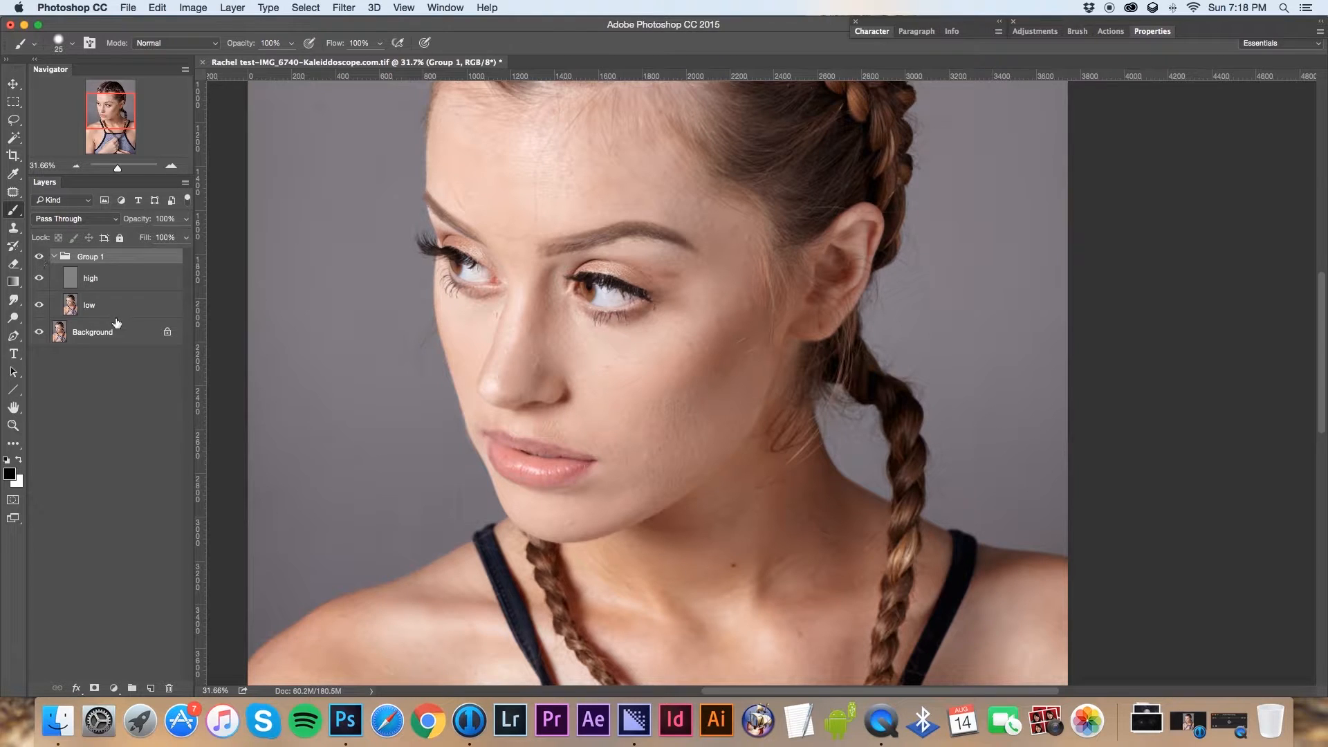
left_click(43, 280)
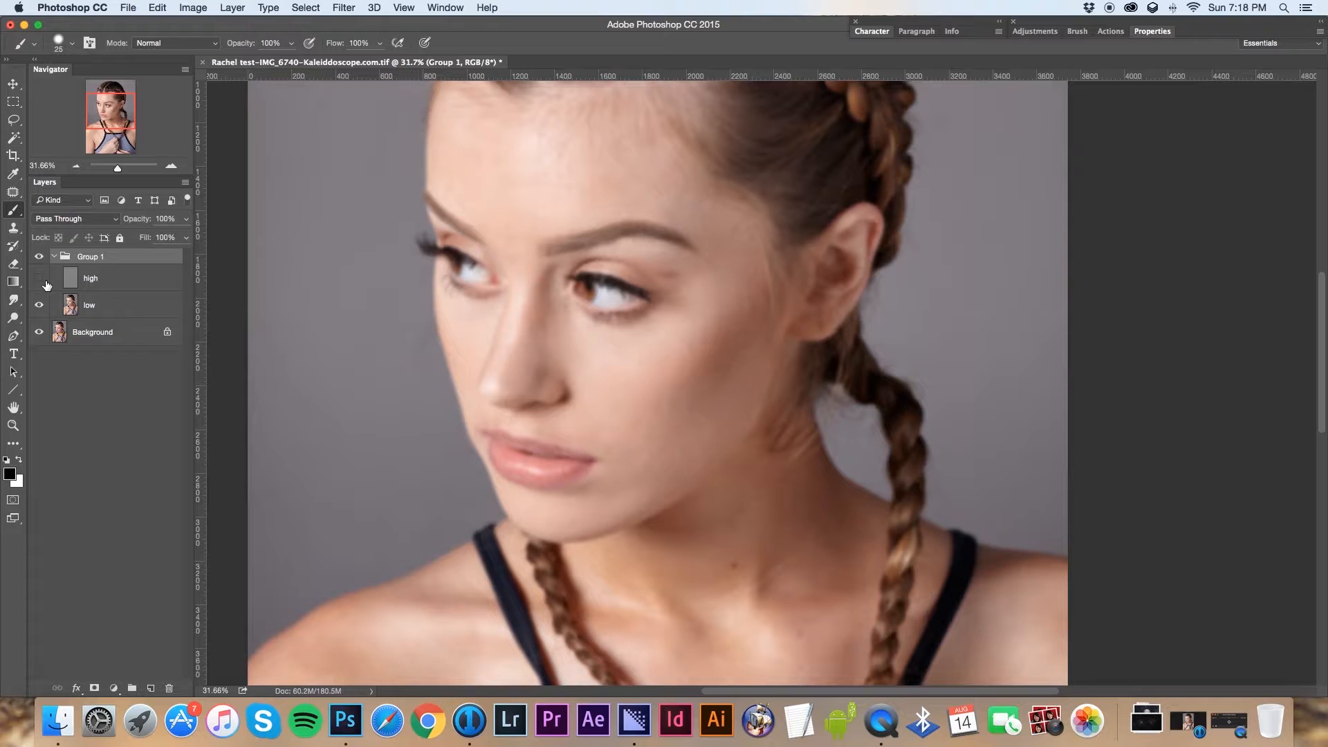
left_click(39, 280)
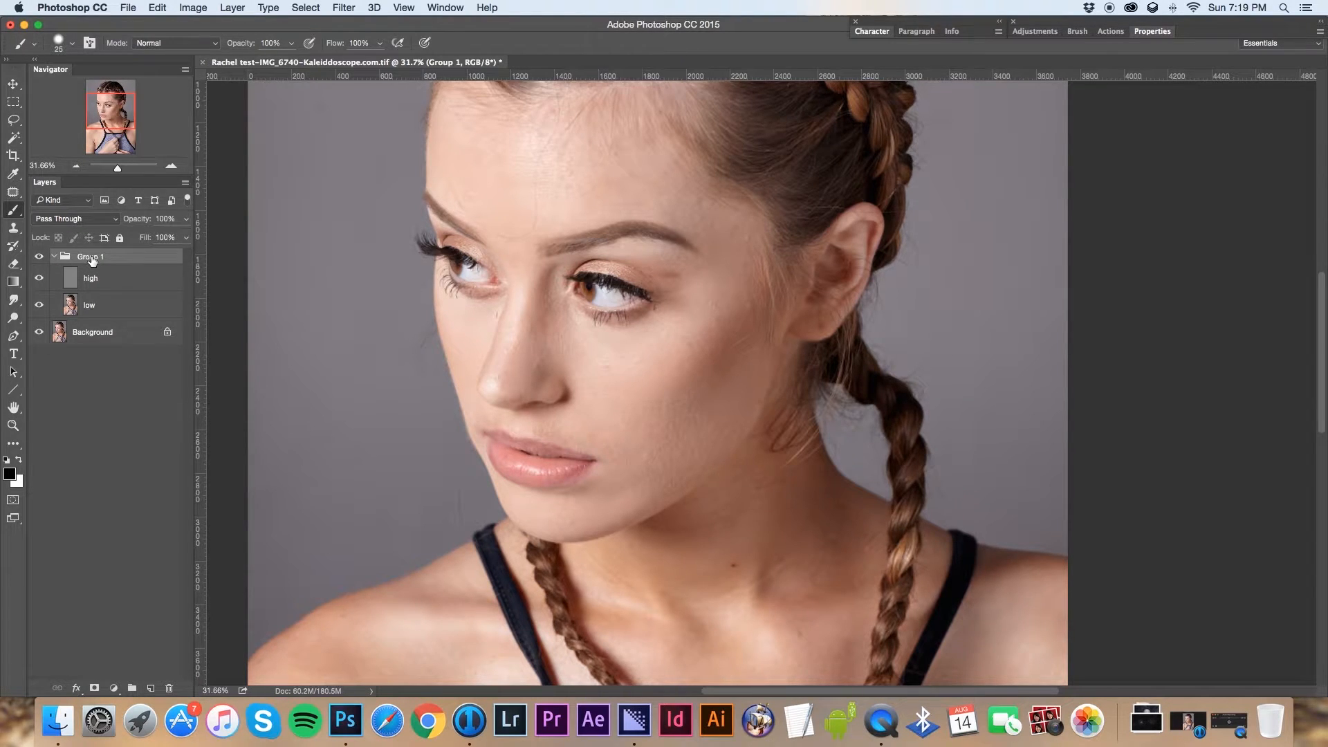
Rename the layer group "frequency sep" and collapse it
double_click(92, 257)
type("frequency sep")
key("Return")
left_click(53, 257)
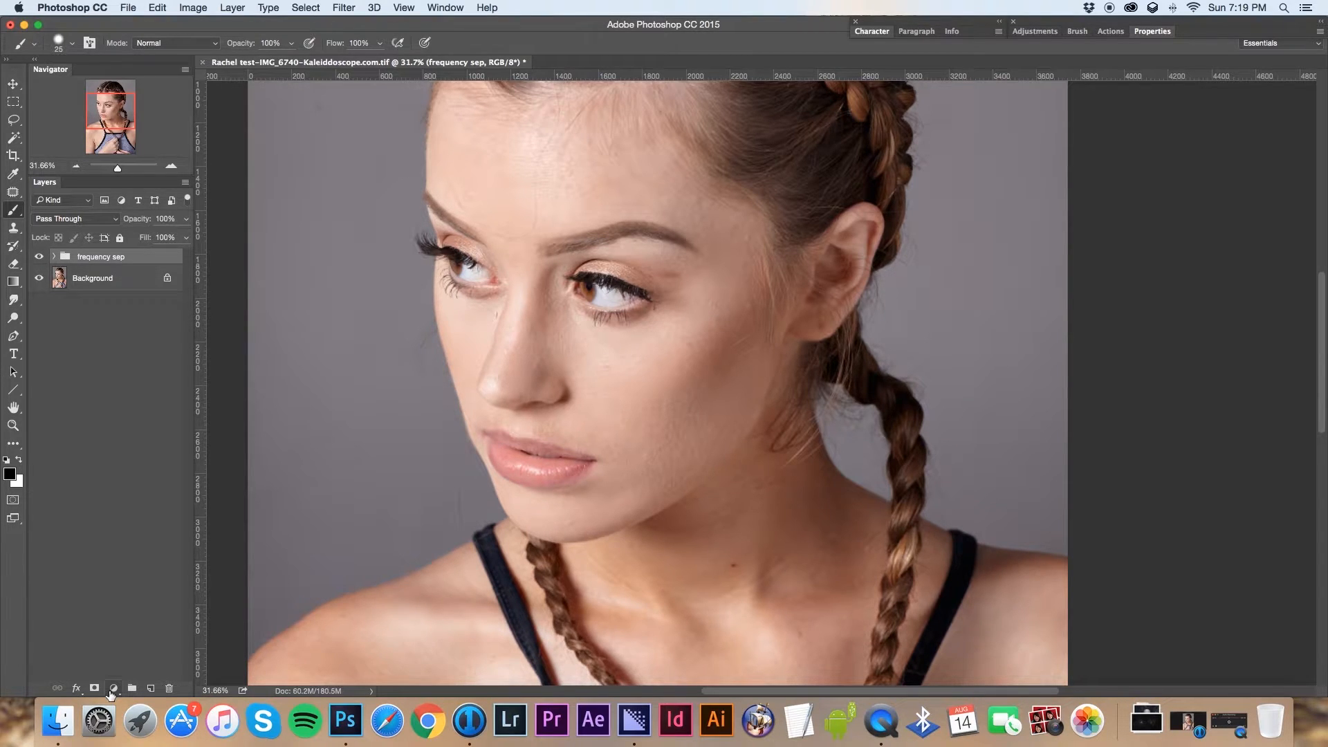
Add a Black & White adjustment layer above the group with Reds set to -48, and close its settings
left_click(113, 688)
left_click(152, 558)
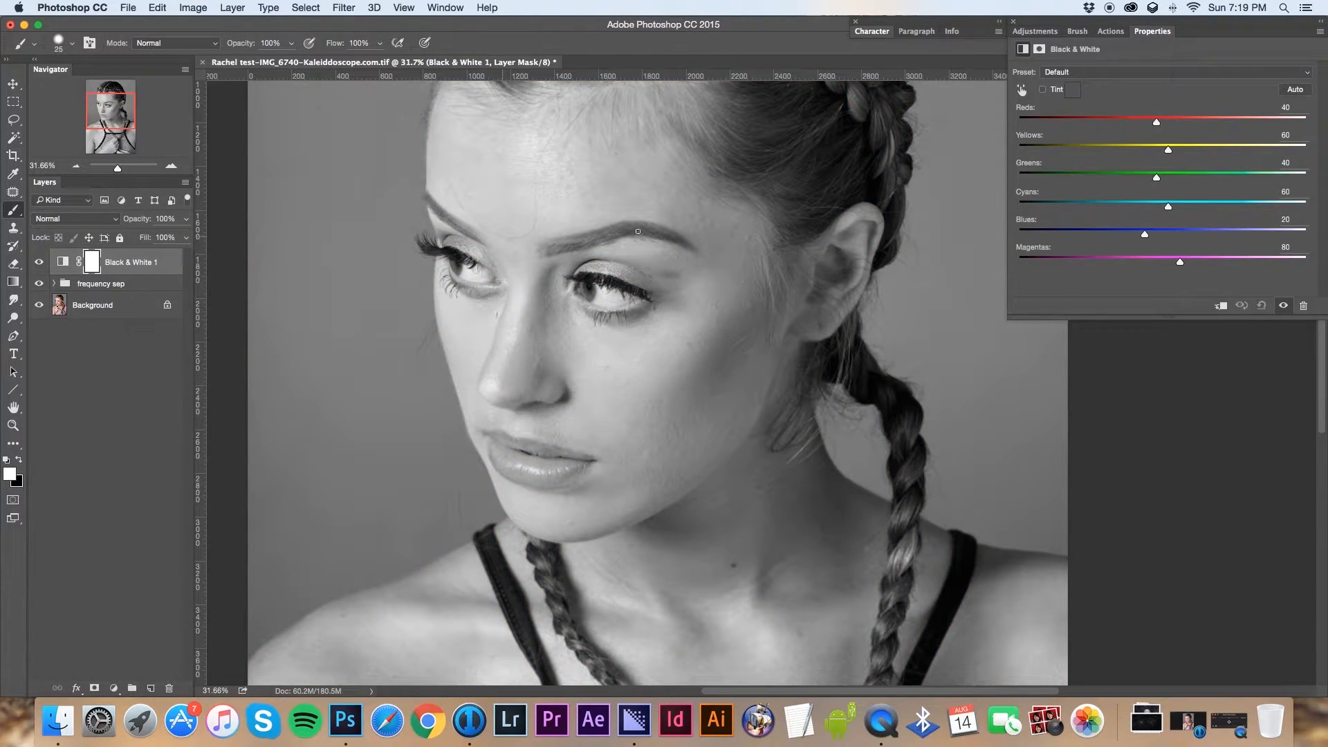
left_click_drag(1156, 122, 1106, 130)
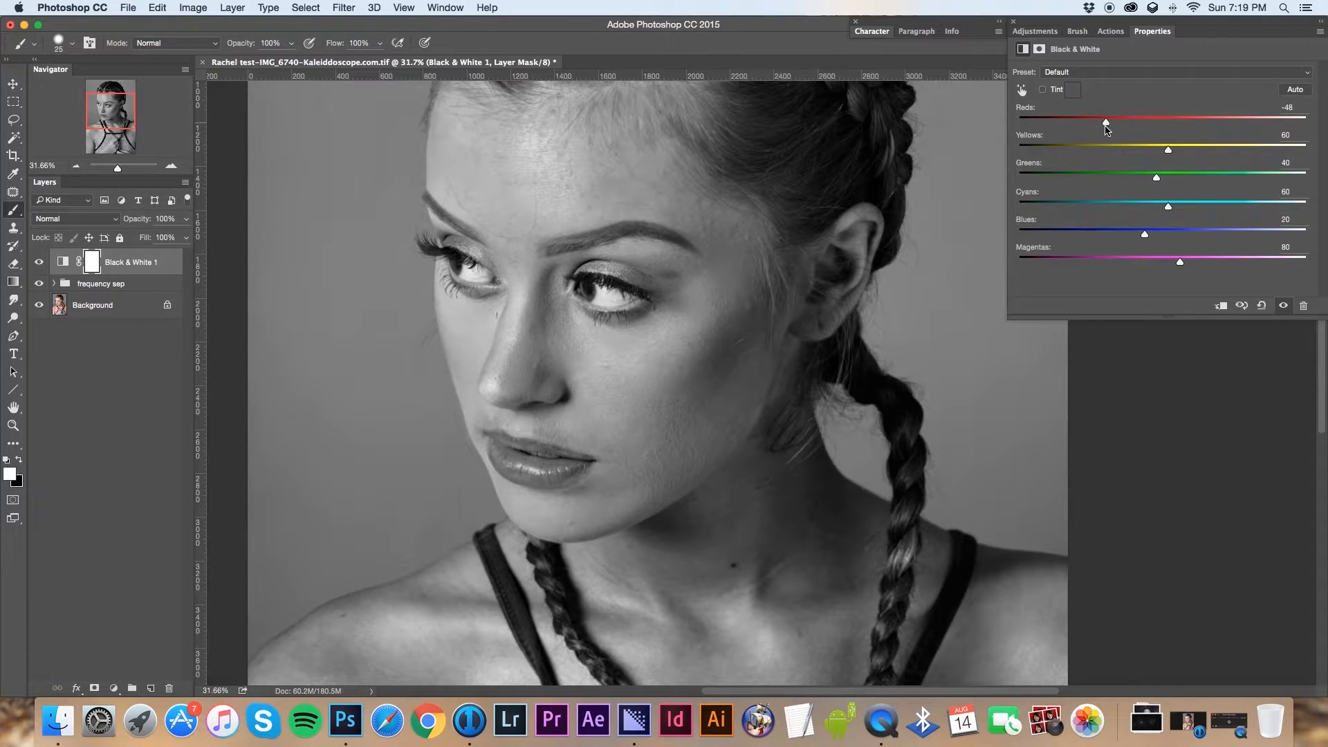
left_click(1207, 38)
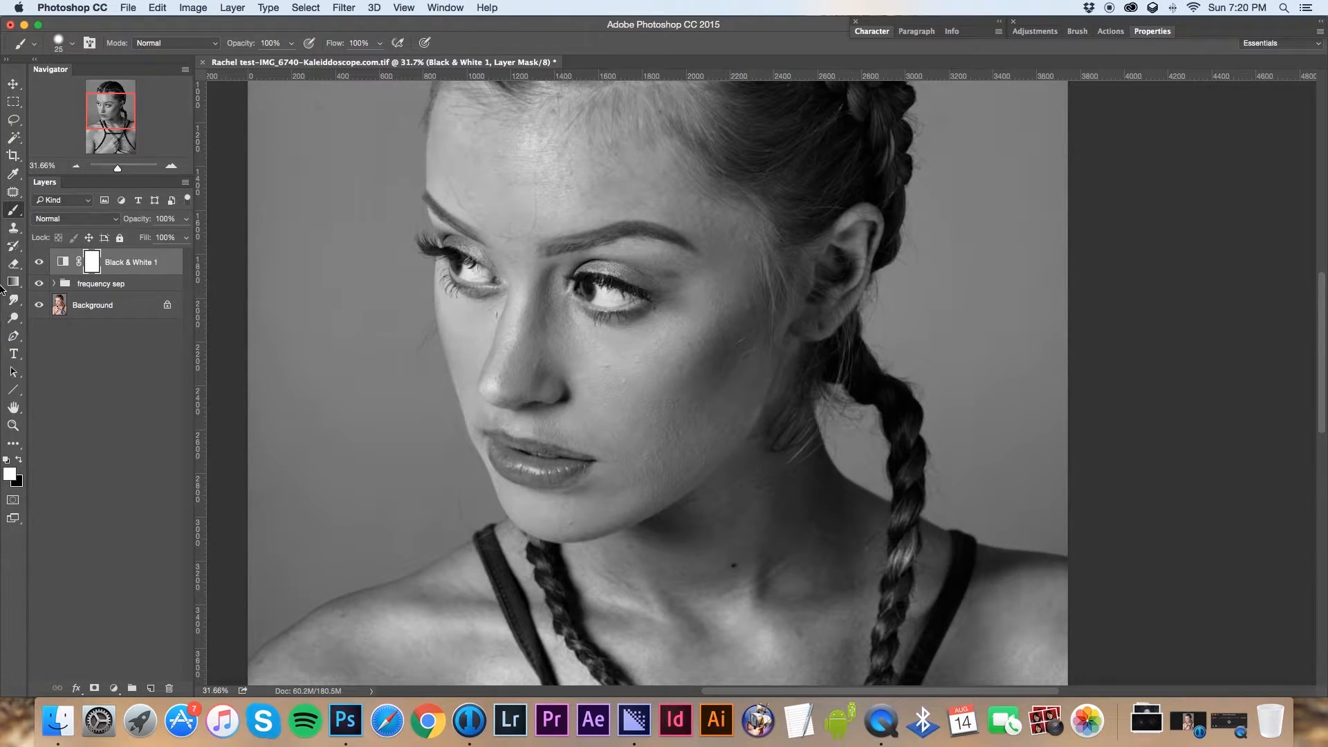
Expand the frequency sep group and compare the portrait in colour and in black and white by switching the adjustment layer's visibility
left_click(53, 285)
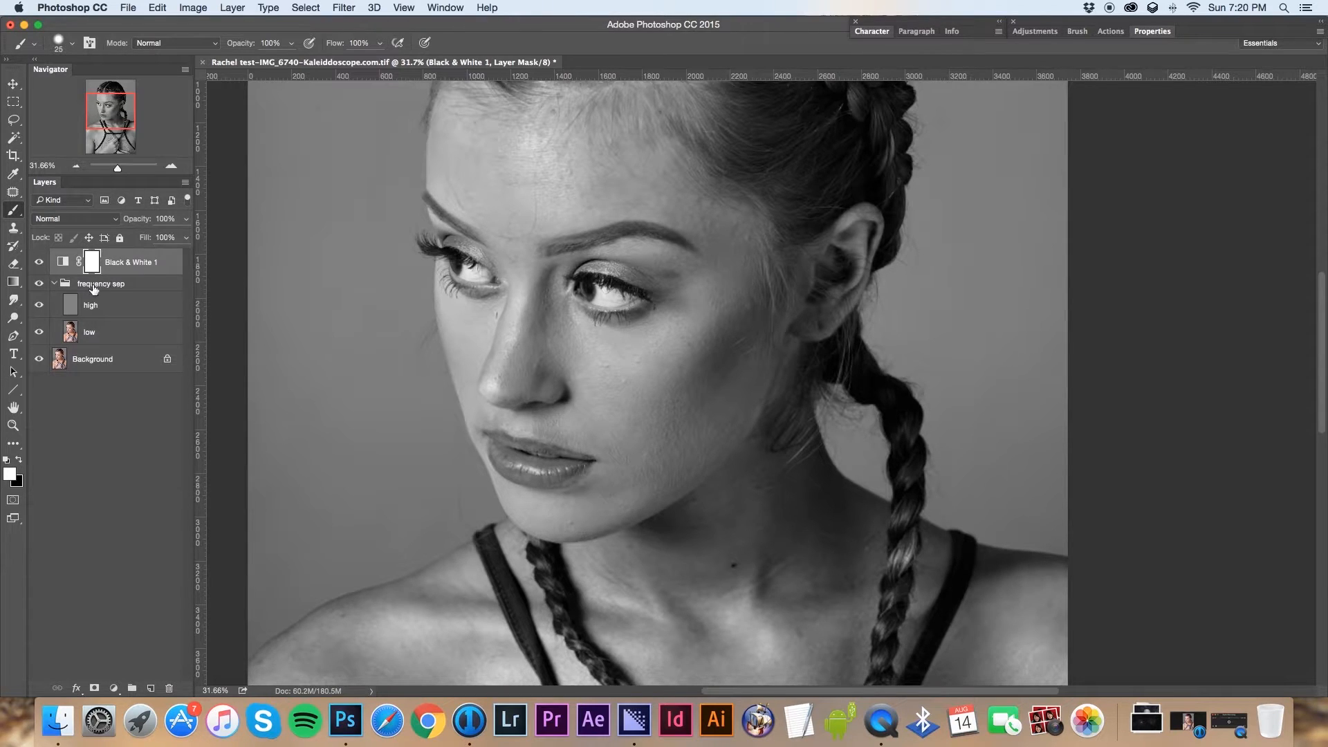
left_click(39, 263)
left_click(38, 263)
left_click(38, 263)
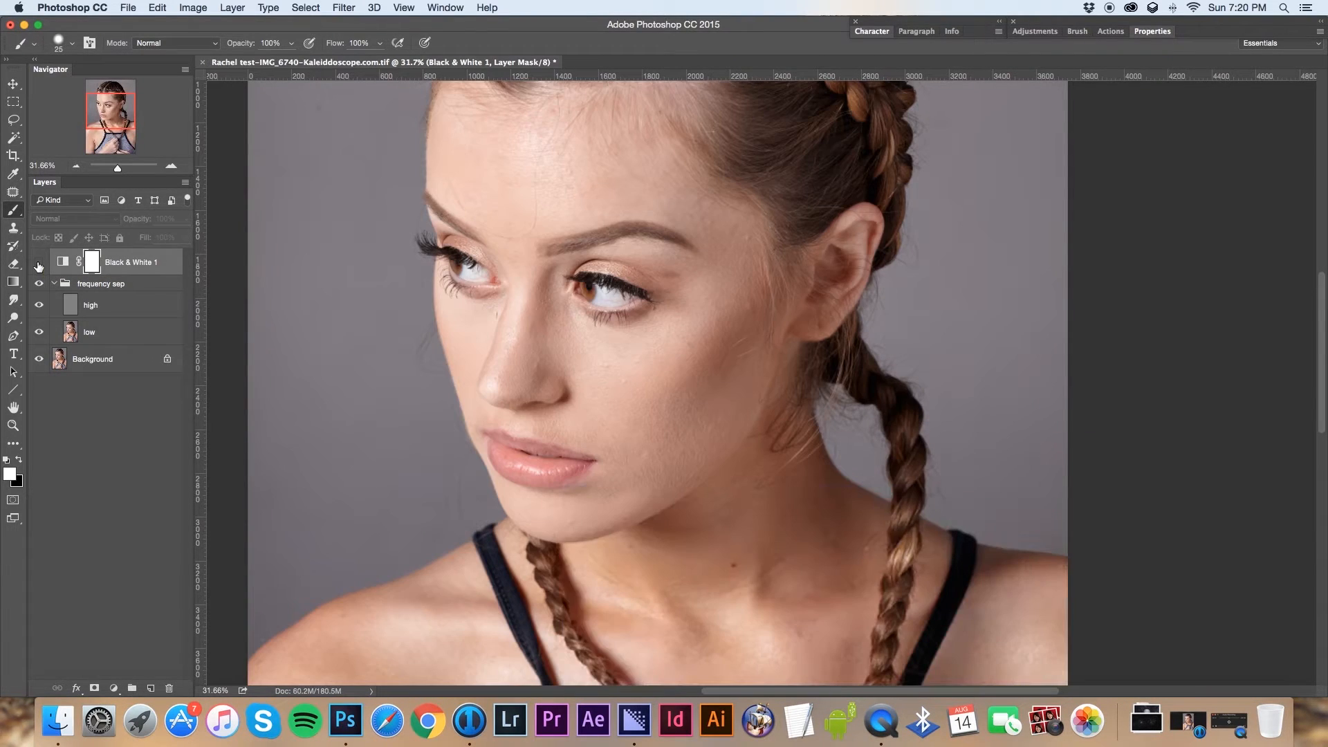
left_click(38, 264)
left_click(39, 263)
left_click(39, 263)
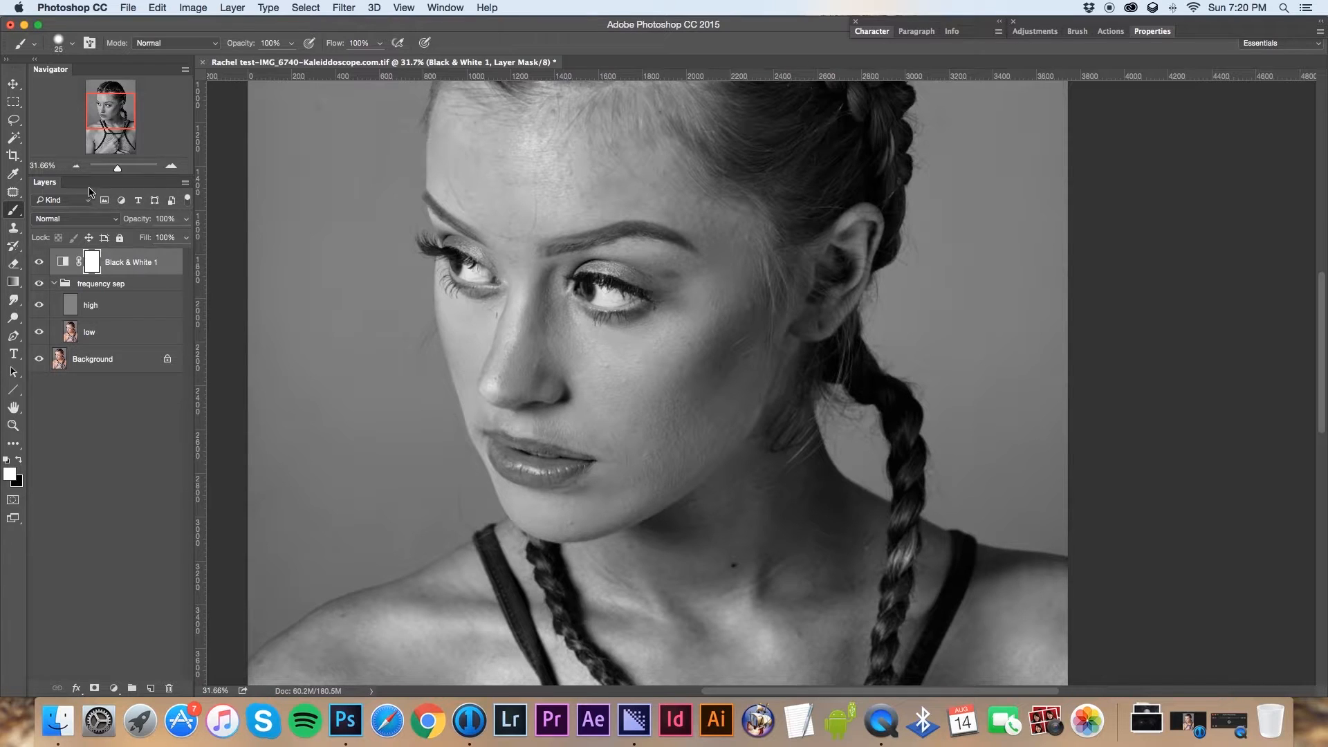
Examine the skin on the face and forehead in black and white at different magnifications
left_click_drag(118, 168, 123, 169)
left_click_drag(116, 108, 109, 104)
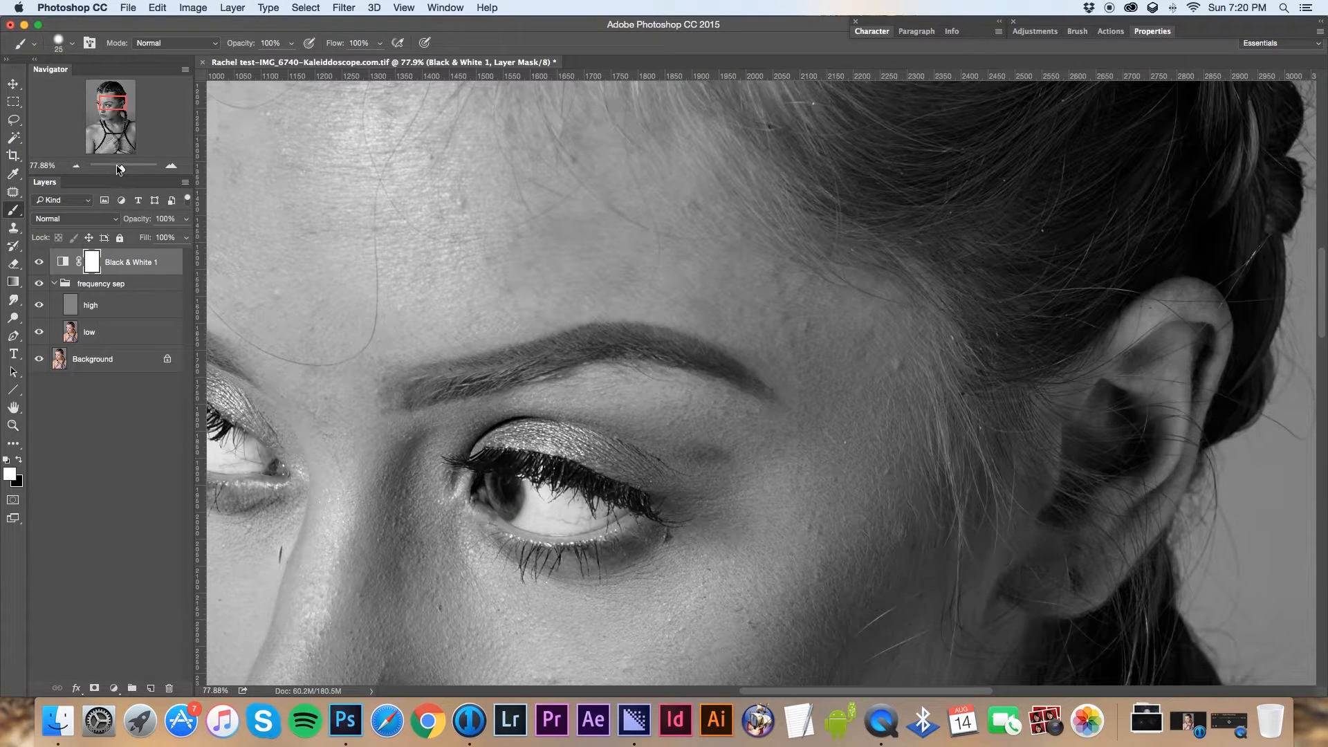
left_click_drag(121, 169, 117, 164)
mouse_move(124, 109)
left_mouse_down()
mouse_move(126, 145)
mouse_move(131, 119)
left_mouse_up()
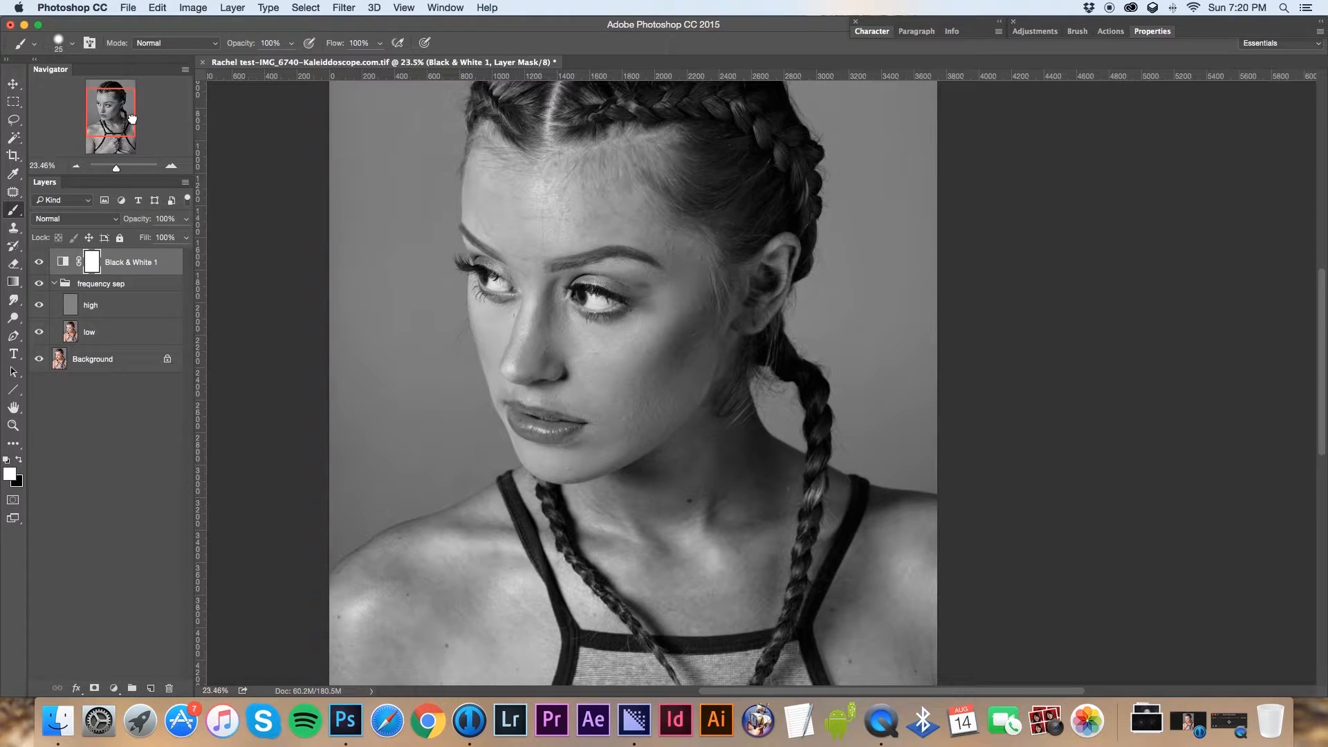
left_click_drag(117, 168, 120, 168)
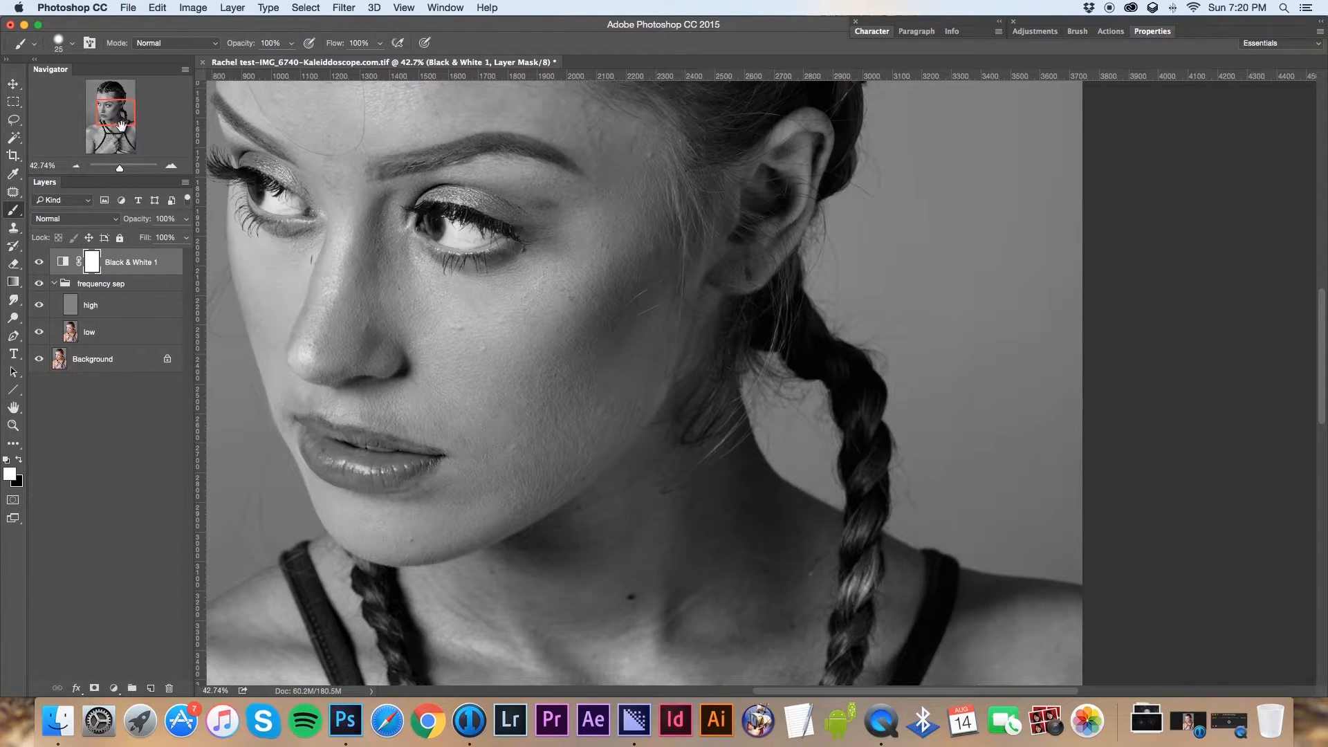
mouse_move(121, 124)
left_mouse_down()
mouse_move(123, 111)
mouse_move(124, 151)
mouse_move(125, 121)
left_mouse_up()
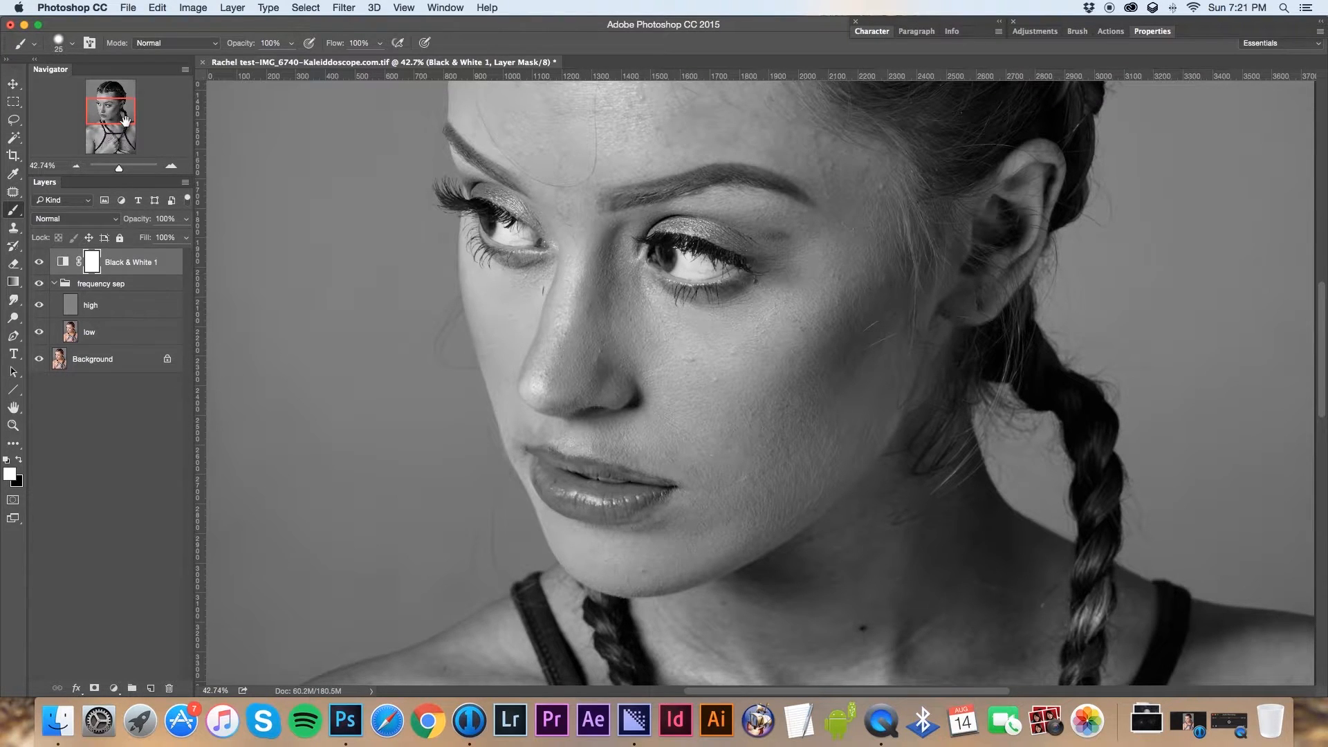
left_click_drag(119, 170, 123, 170)
left_click_drag(106, 109, 104, 100)
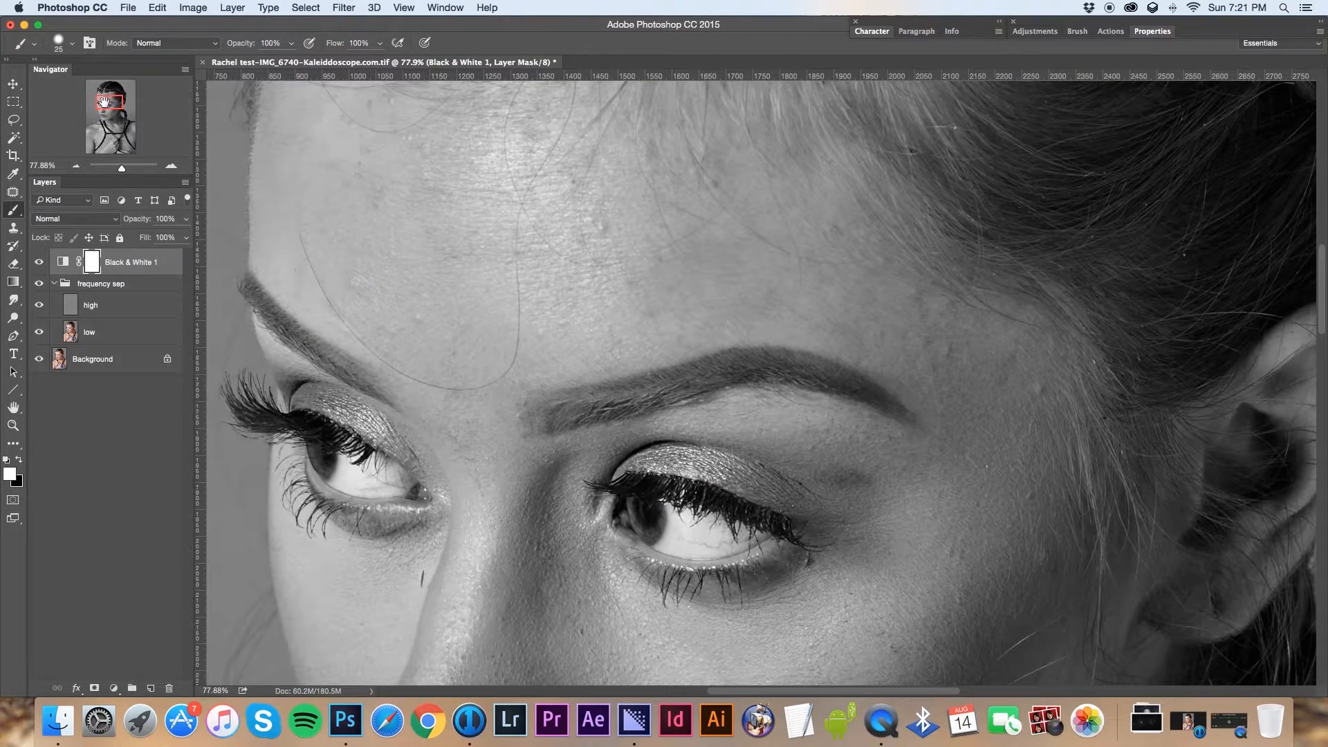
Hide the high layer and select the low layer, with the face and forehead in view
left_click(39, 305)
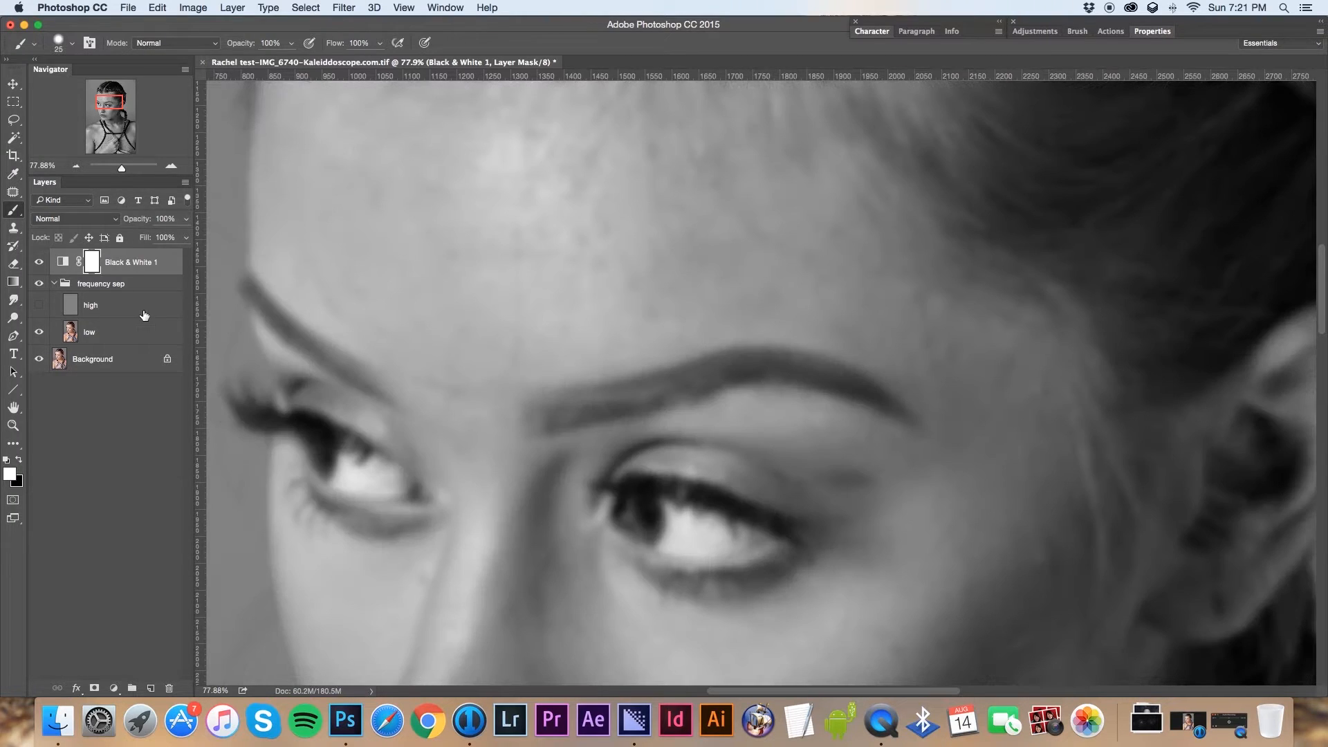
left_click(111, 338)
left_click_drag(121, 168, 121, 116)
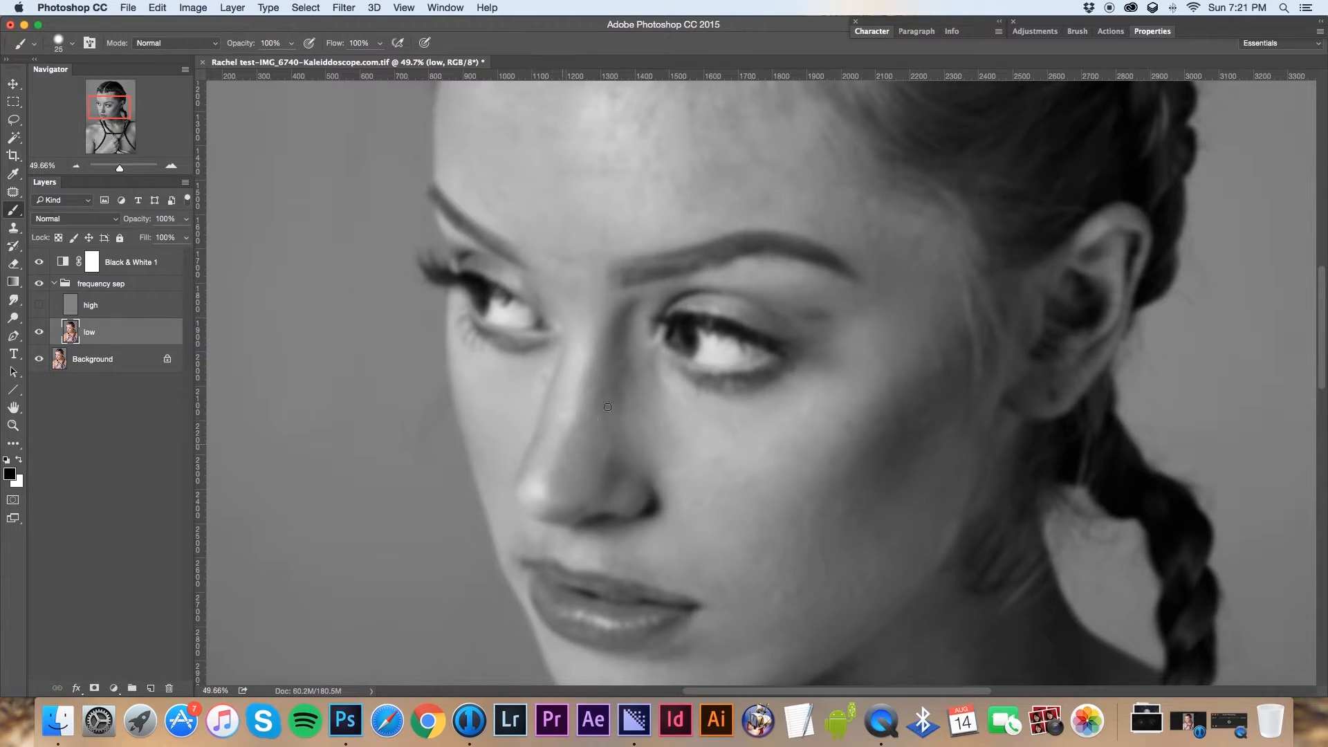
scroll(767, 475, "up", 3)
scroll(768, 475, "right", 1)
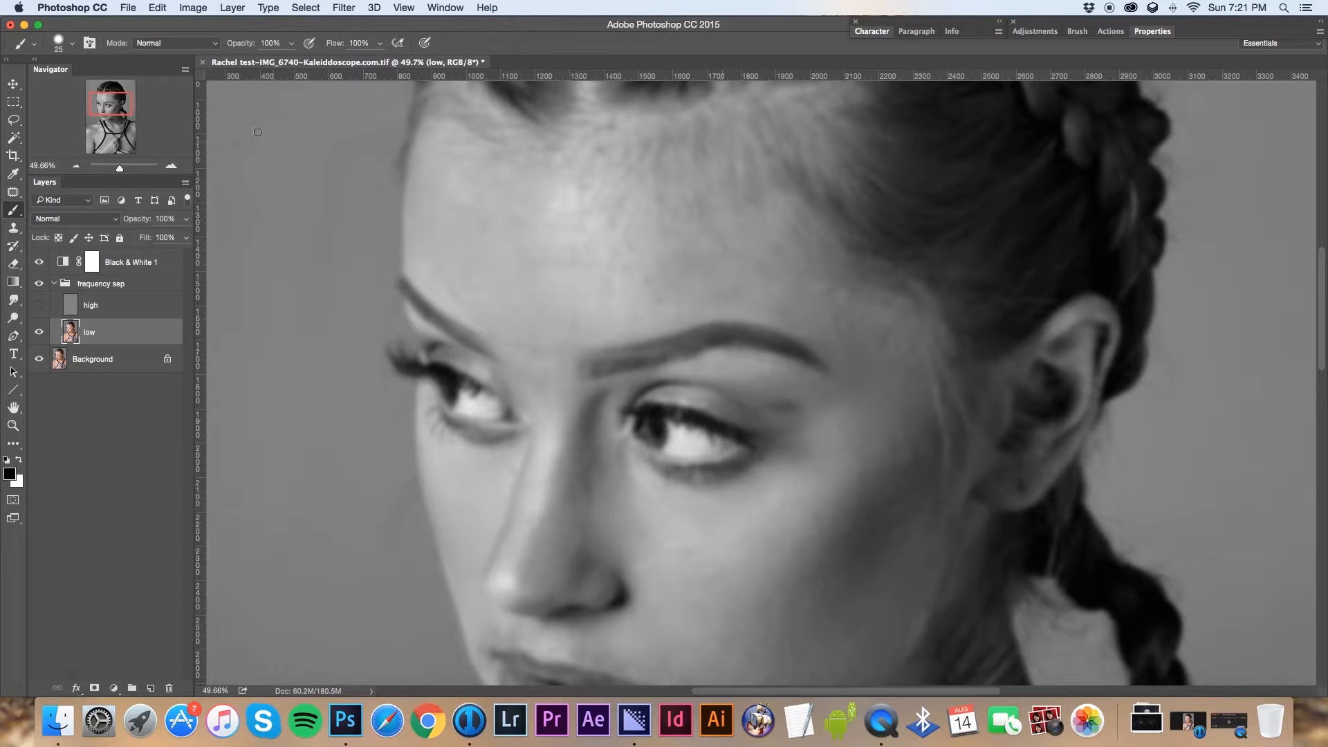
Use the Patch tool to even out the blotchy tones between the eyebrows and on the lower forehead of the low layer
left_click(13, 192)
left_click(71, 216)
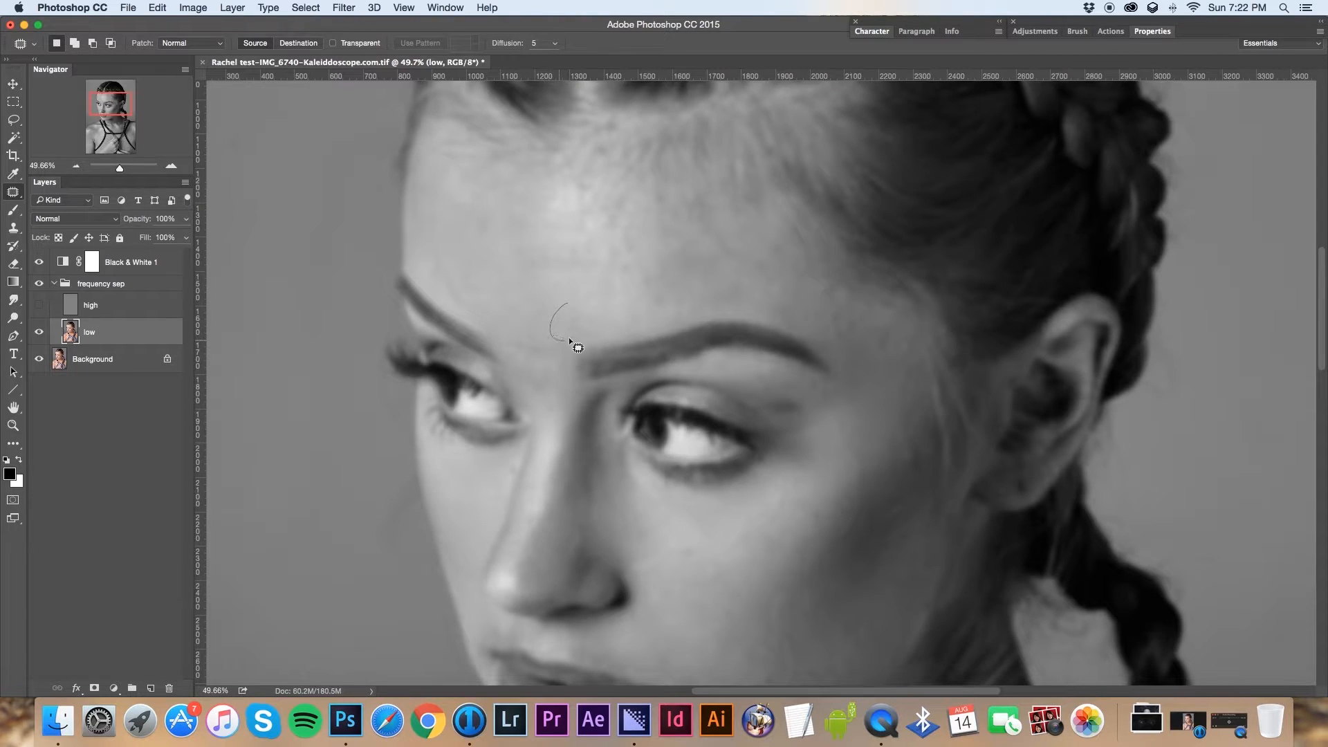
left_click_drag(588, 307, 579, 303)
key("super+d")
left_click_drag(591, 305, 578, 300)
left_click_drag(580, 320, 543, 305)
key("super+d")
left_click_drag(566, 337, 532, 325)
key("super+d")
Patch the uneven tones on the middle and upper forehead, clearing the selection after each patch
mouse_move(584, 237)
left_mouse_down()
mouse_move(585, 274)
mouse_move(629, 263)
mouse_move(621, 246)
mouse_move(570, 238)
mouse_move(603, 226)
left_mouse_up()
key("super+d")
key("super+d")
key("super+d")
mouse_move(583, 181)
left_mouse_down()
mouse_move(579, 214)
mouse_move(596, 231)
mouse_move(622, 218)
left_mouse_up()
key("super+d")
key("super+d")
Lower a colour value in the Black & White adjustment to darken the skin tones, and close its settings
double_click(62, 261)
left_click_drag(1106, 123, 1078, 122)
left_click(1193, 35)
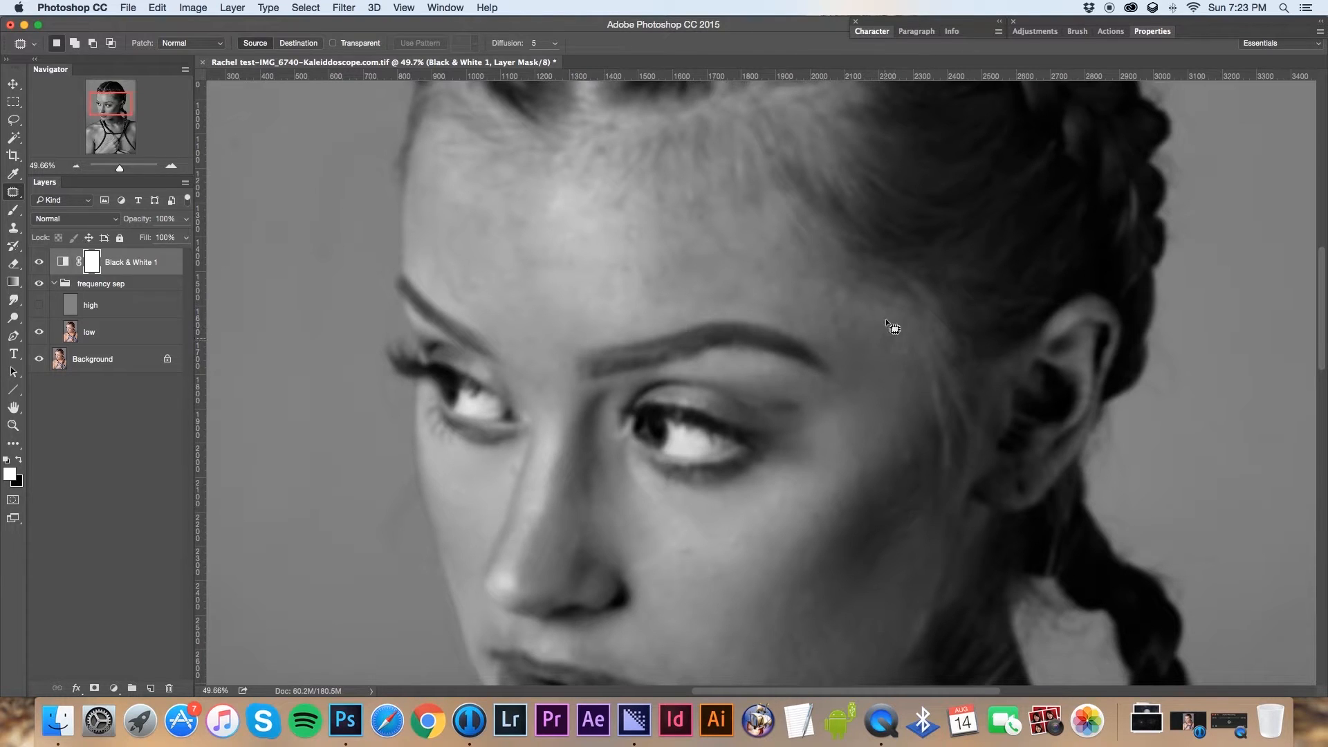
Select the low layer again and patch the uneven tones on the temple beside the eyebrow
scroll(776, 406, "down", 3)
scroll(777, 406, "right", 2)
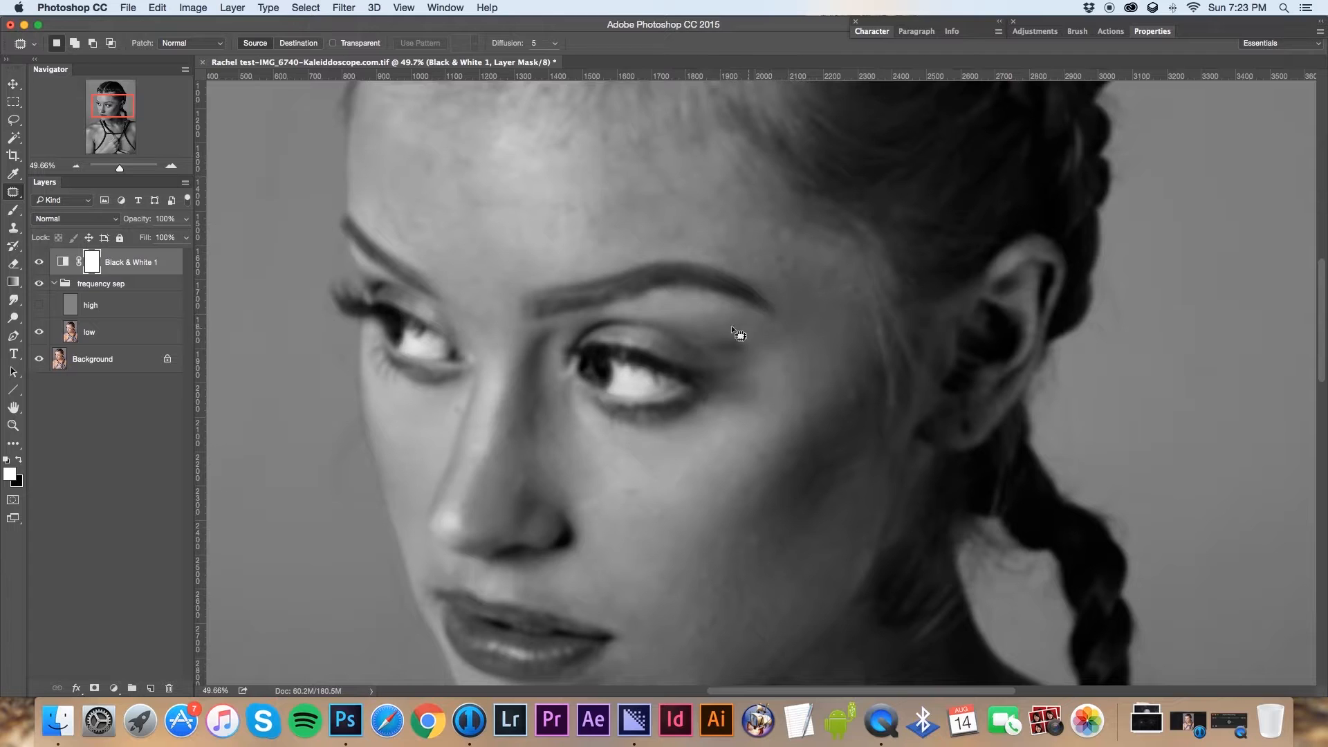
left_click(111, 334)
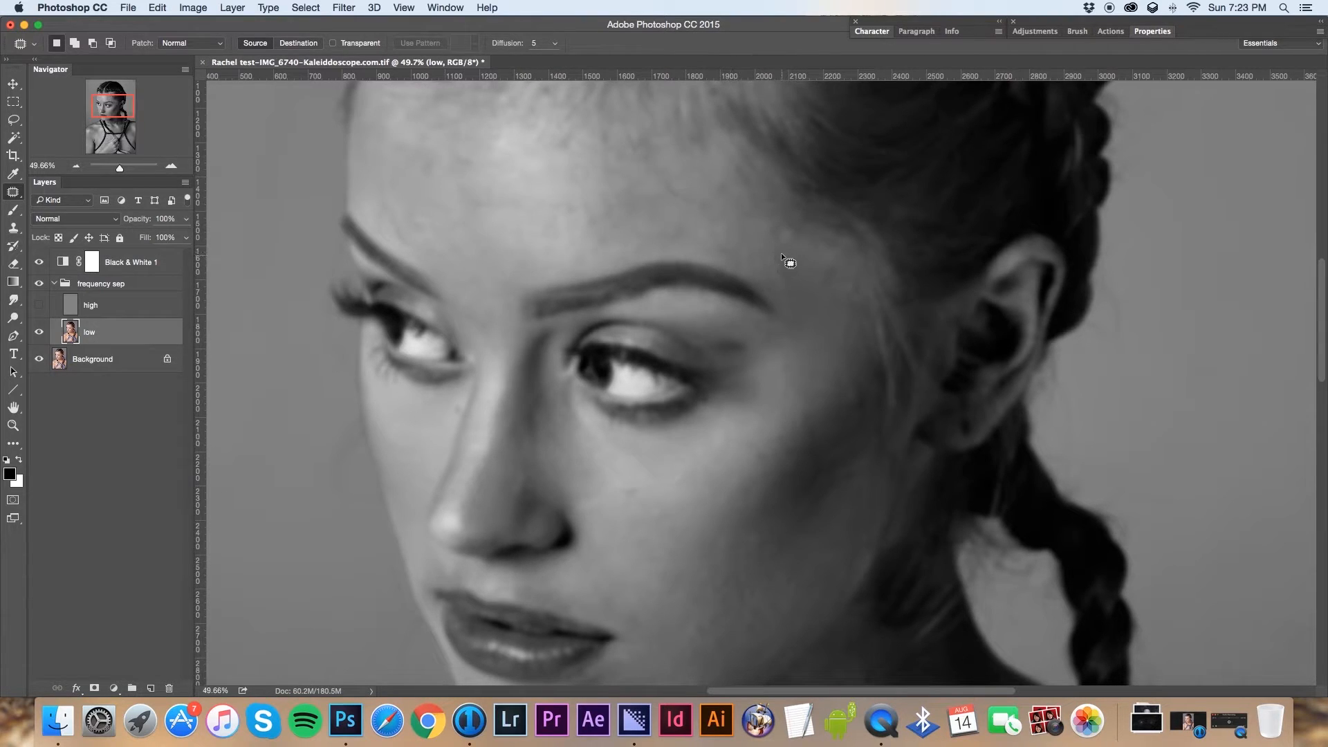
left_click_drag(789, 269, 836, 267)
scroll(816, 346, "down", 4)
left_click_drag(820, 265, 783, 322)
key("ctrl+d")
Patch the uneven shading on the side of the nose on the low layer
scroll(791, 370, "down", 3)
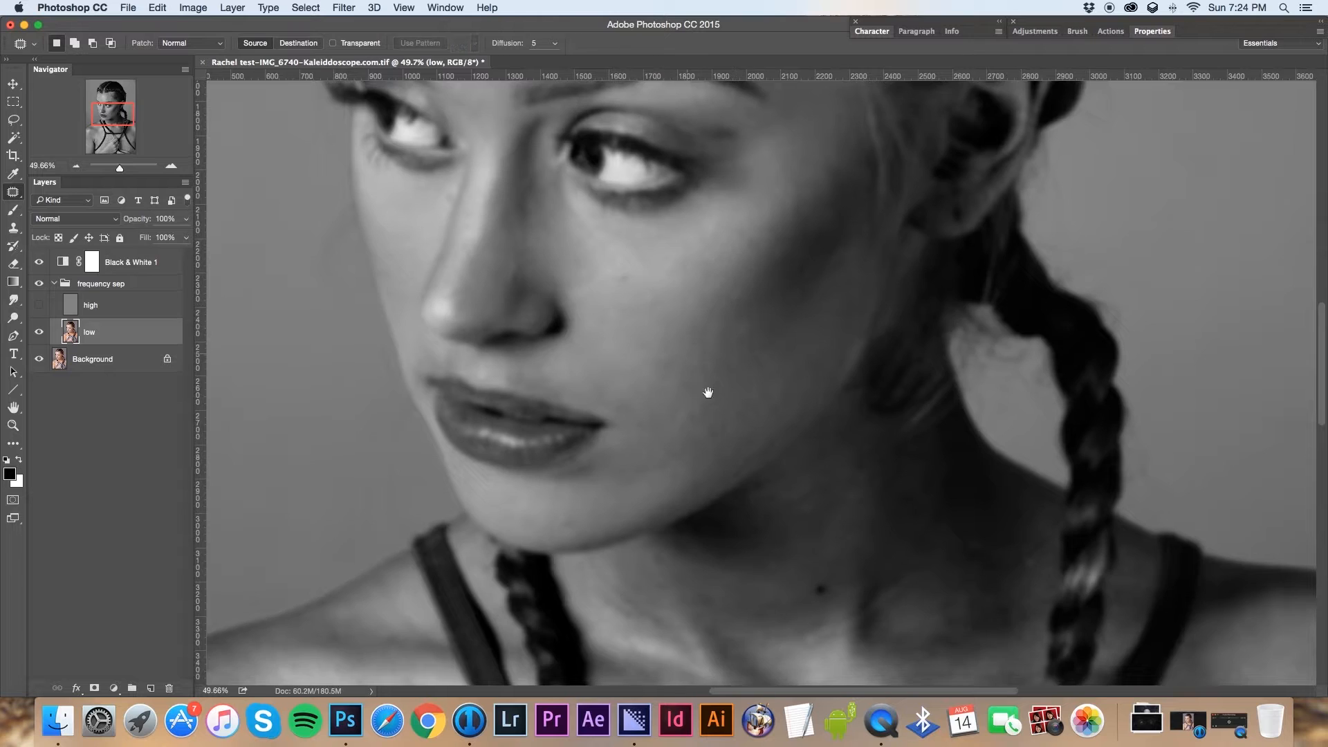
scroll(698, 379, "up", 3)
scroll(698, 380, "left", 2)
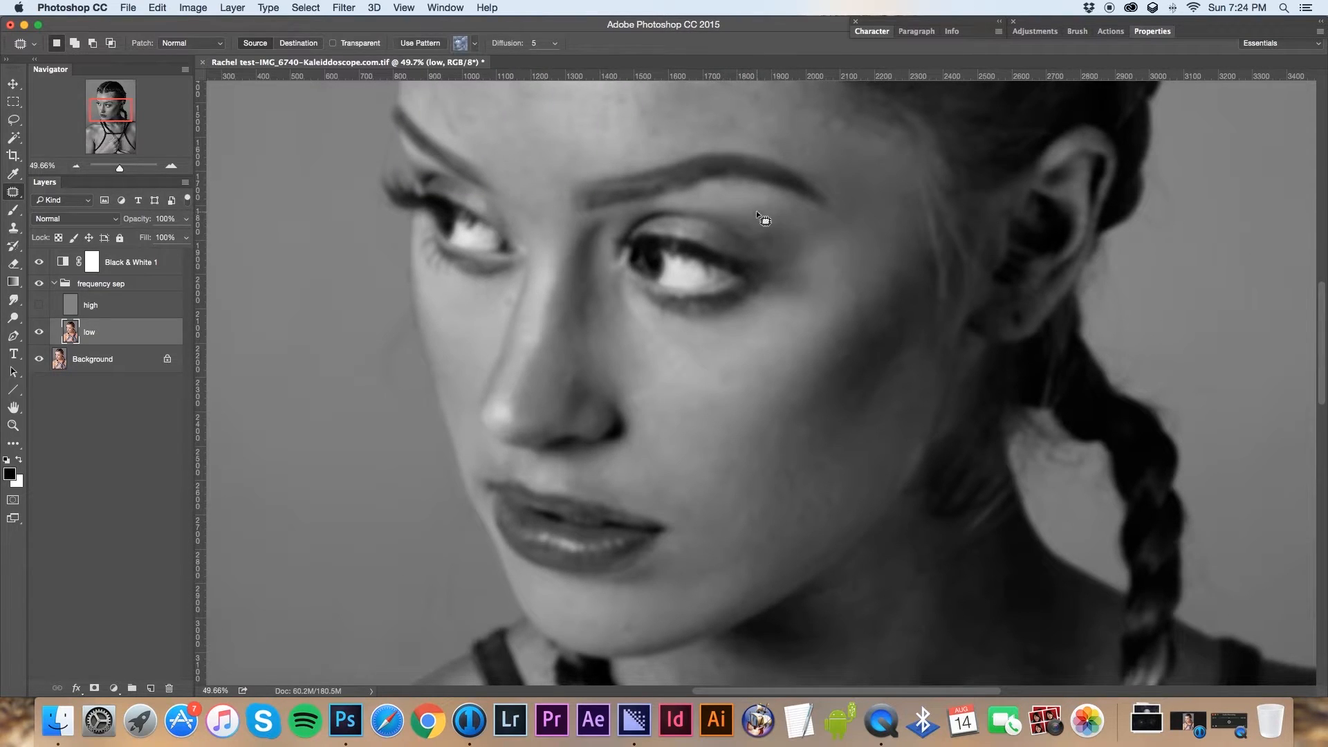
scroll(602, 465, "down", 4)
scroll(602, 465, "left", 1)
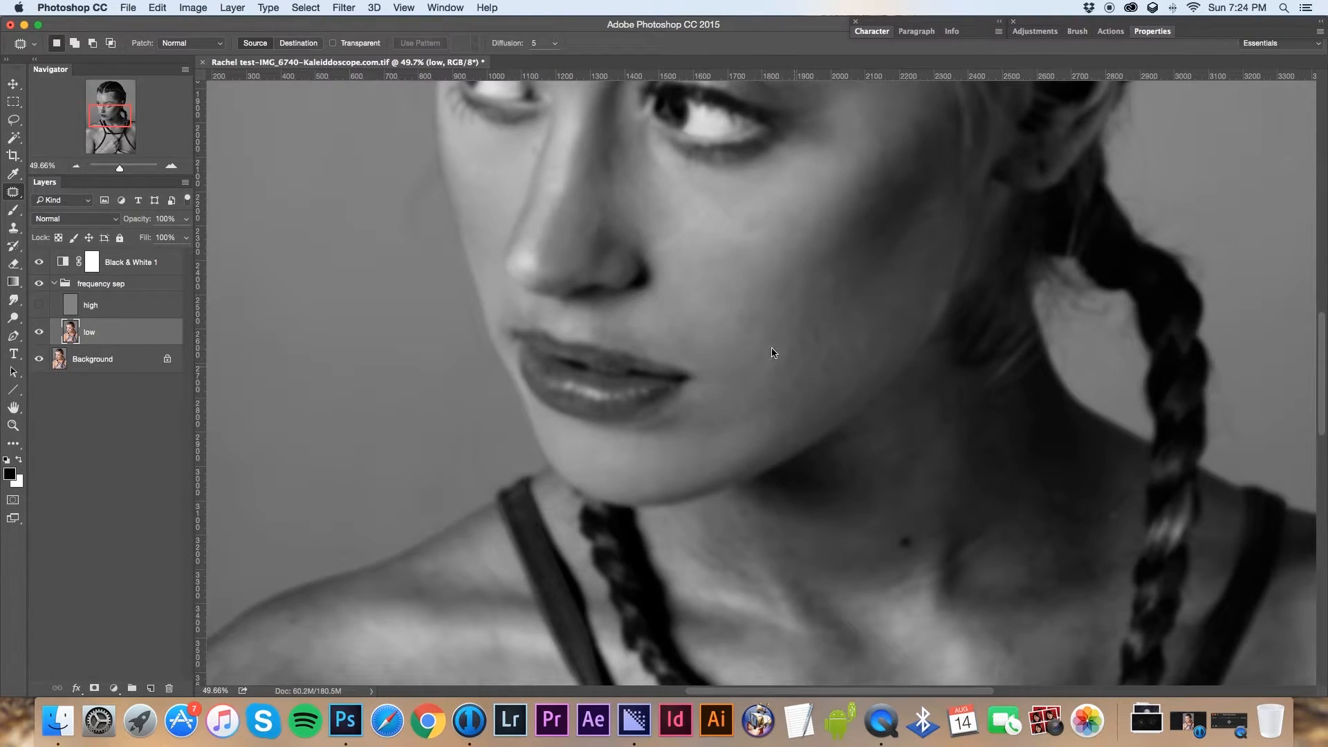
scroll(770, 360, "down", 2)
scroll(843, 396, "up", 5)
scroll(675, 528, "left", 2)
left_click_drag(635, 302, 640, 305)
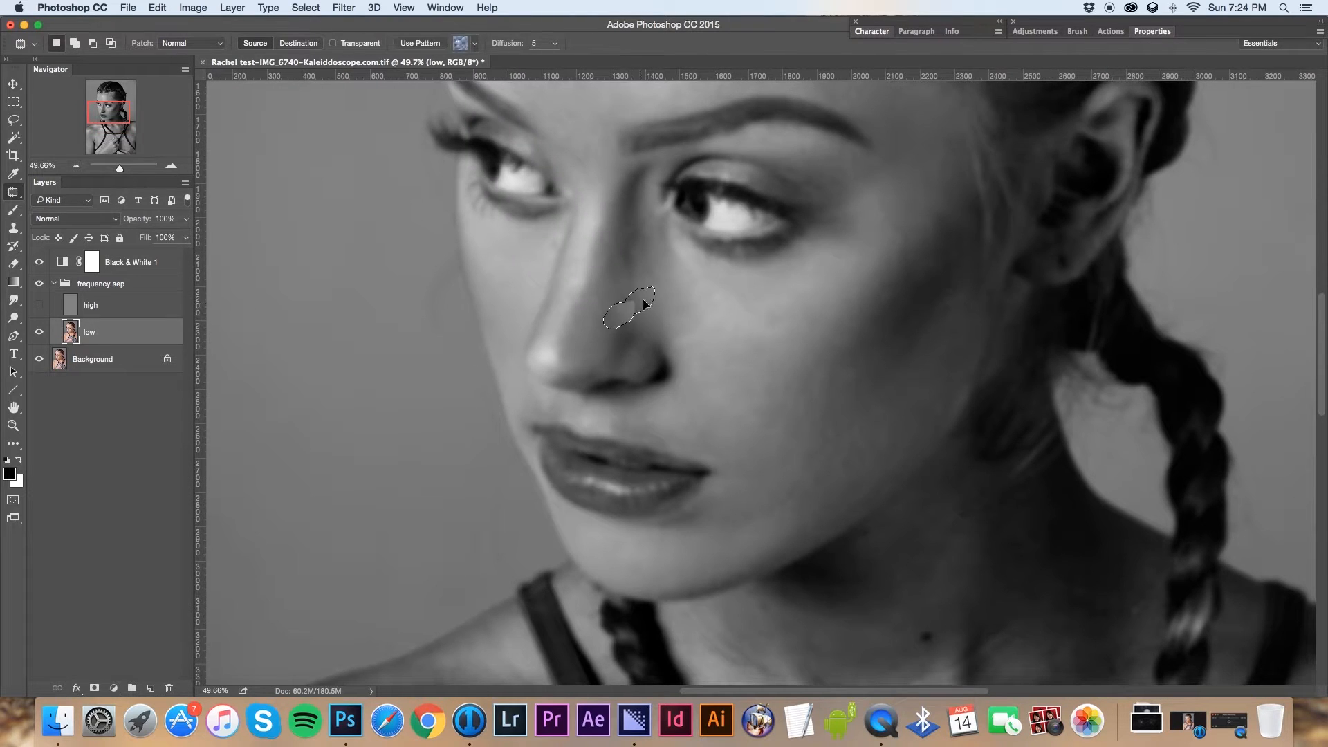
Patch the remaining blotchy areas across the forehead above the eyebrows and clear the selection
scroll(609, 304, "up", 7)
scroll(609, 304, "left", 2)
mouse_move(536, 274)
left_mouse_down()
mouse_move(552, 332)
mouse_move(543, 325)
left_mouse_up()
mouse_move(543, 304)
left_mouse_down()
mouse_move(636, 276)
mouse_move(589, 280)
mouse_move(684, 242)
left_mouse_up()
mouse_move(744, 322)
left_mouse_down()
mouse_move(758, 345)
mouse_move(770, 296)
mouse_move(631, 187)
mouse_move(578, 183)
left_mouse_up()
key("ctrl+d")
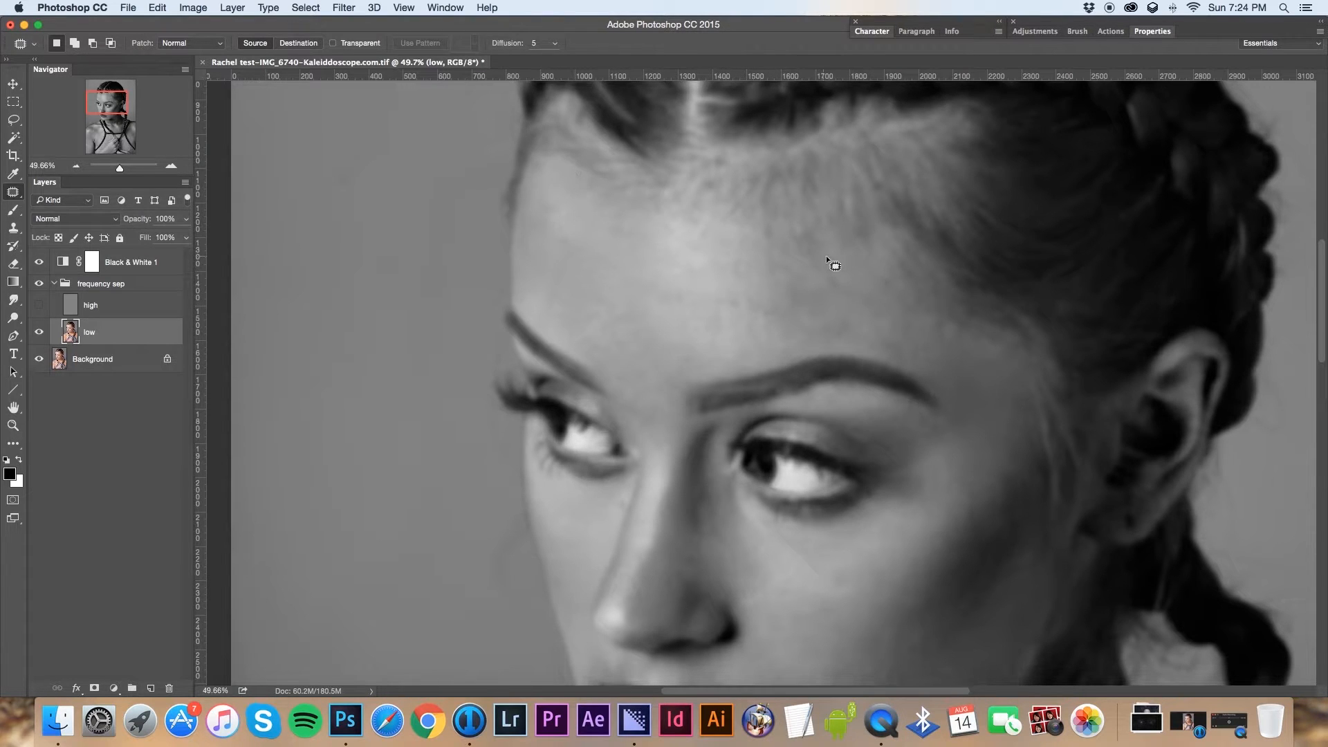
Show the high layer again and compare the portrait with and without the frequency sep group
scroll(638, 169, "down", 8)
scroll(637, 170, "right", 2)
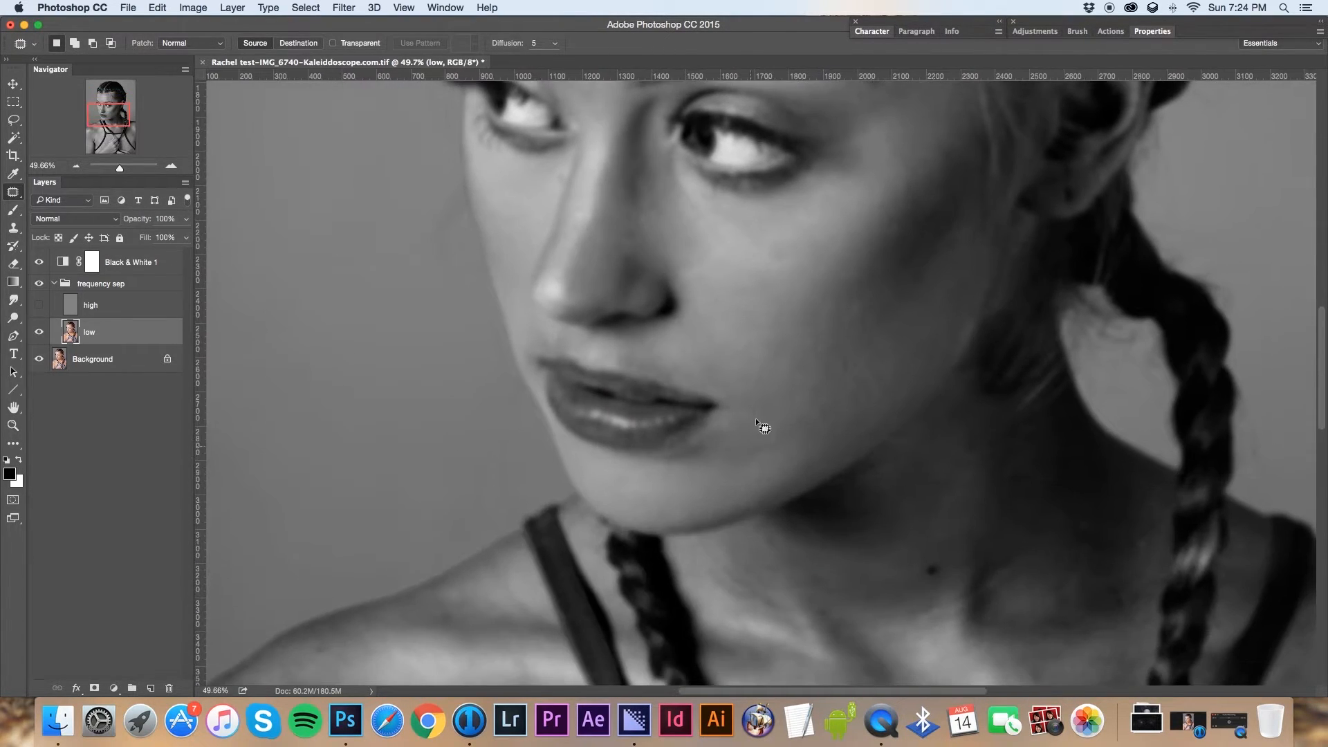
scroll(749, 450, "down", 5)
scroll(750, 450, "up", 12)
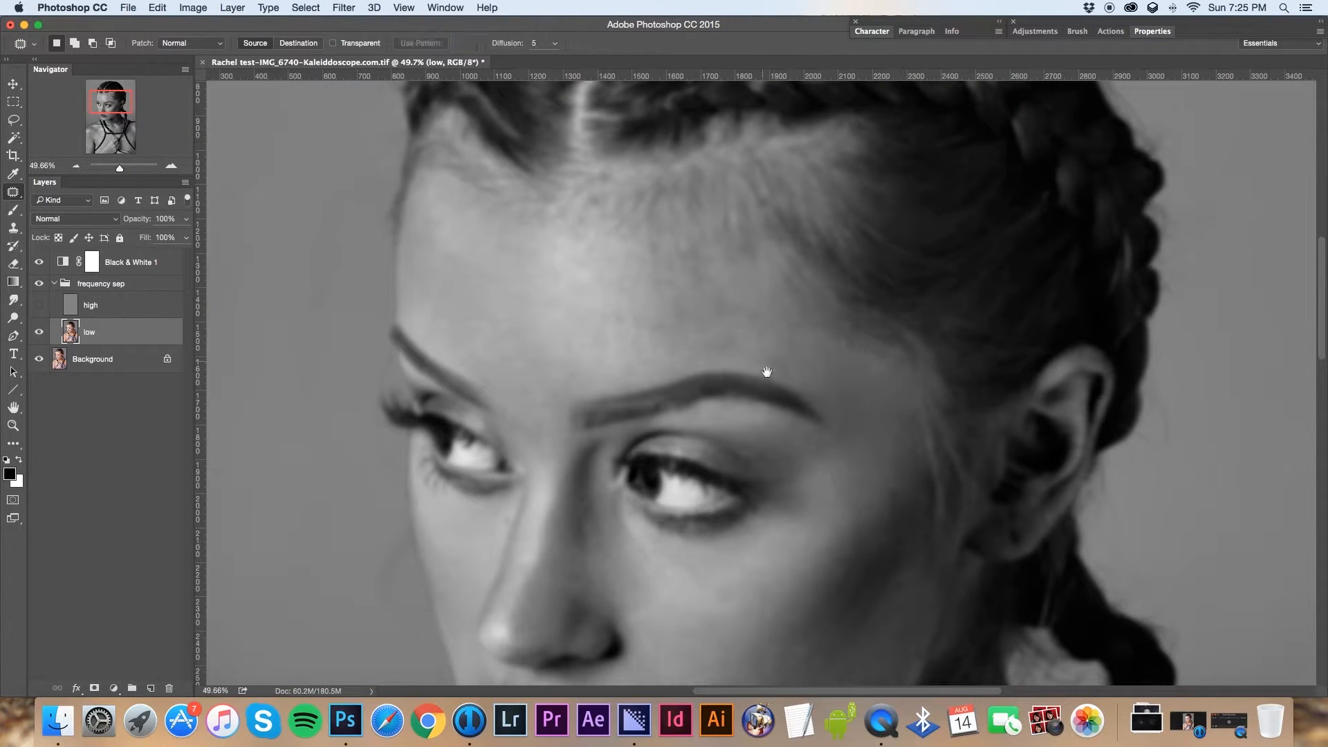
left_click(39, 305)
left_click(39, 283)
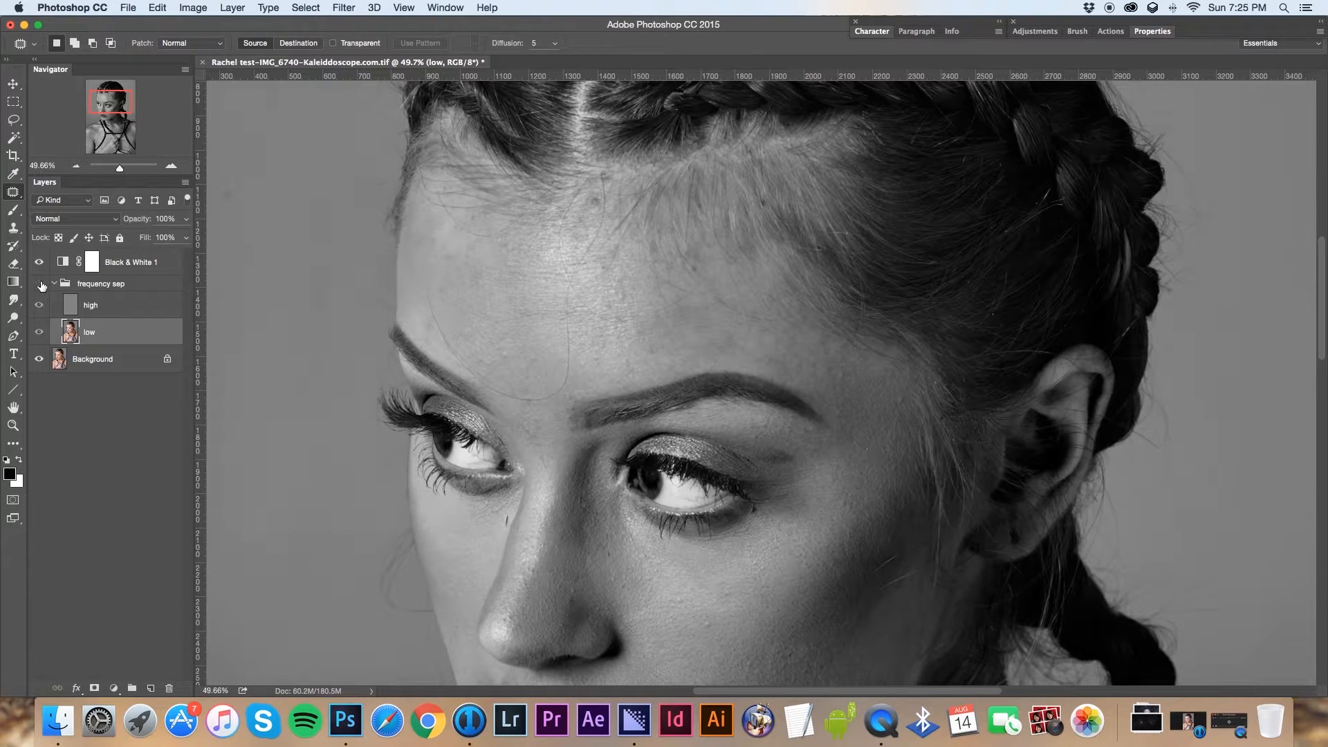
left_click(39, 283)
Check the patched forehead and face with the high layer hidden and shown, ending with the layer visible
left_click_drag(113, 105, 117, 104)
left_click(40, 305)
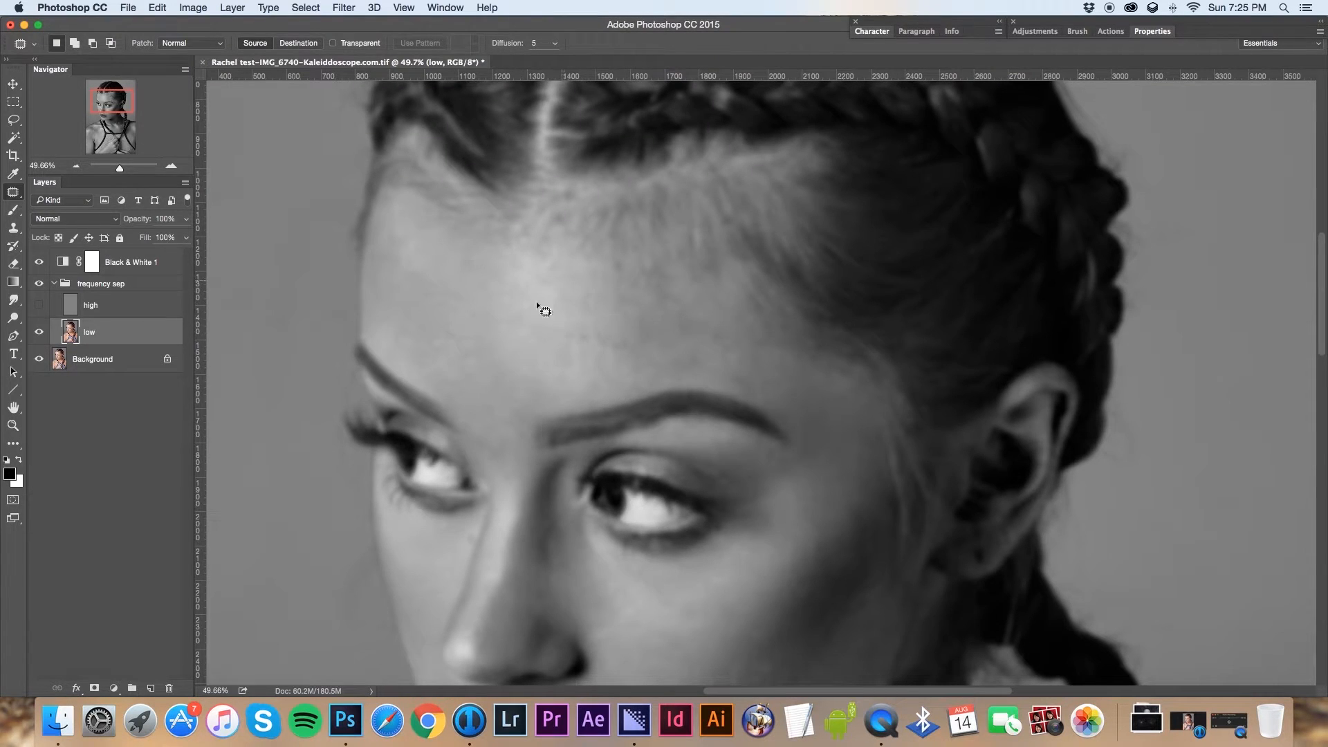
left_click_drag(113, 104, 115, 97)
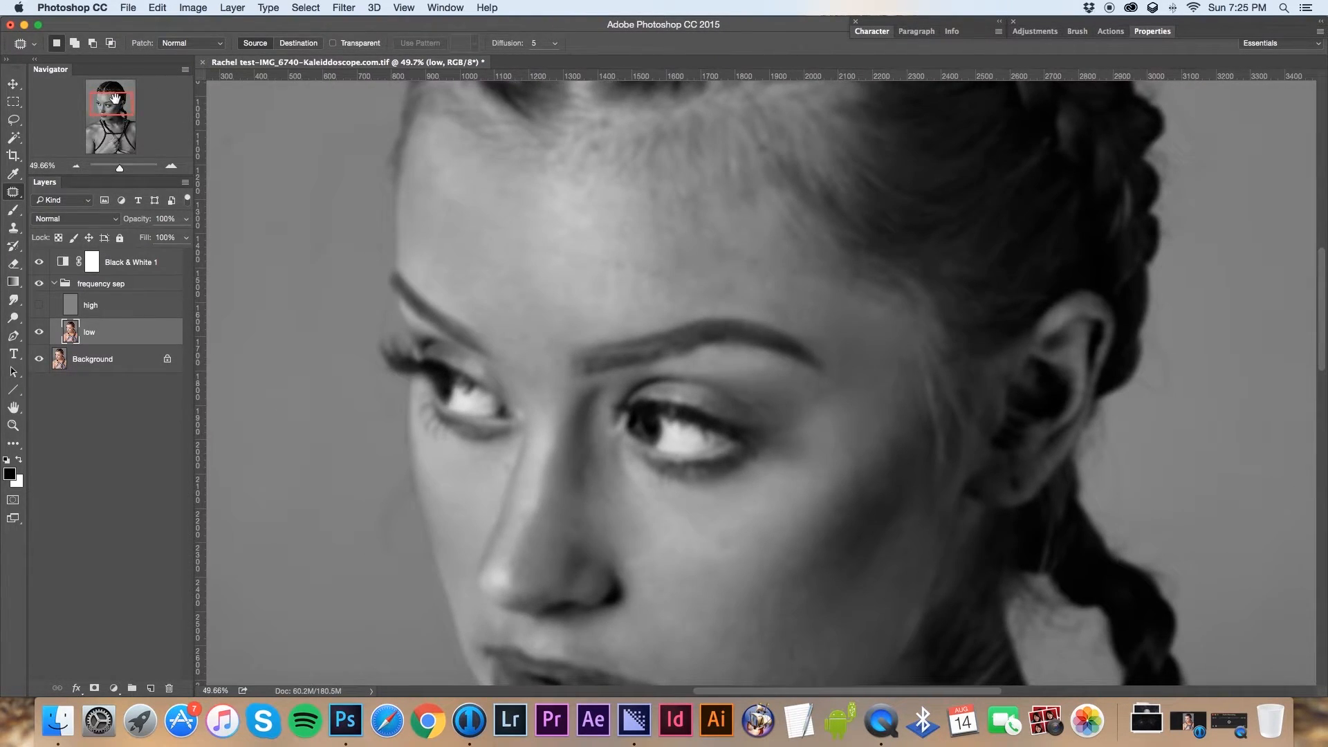
left_click(38, 307)
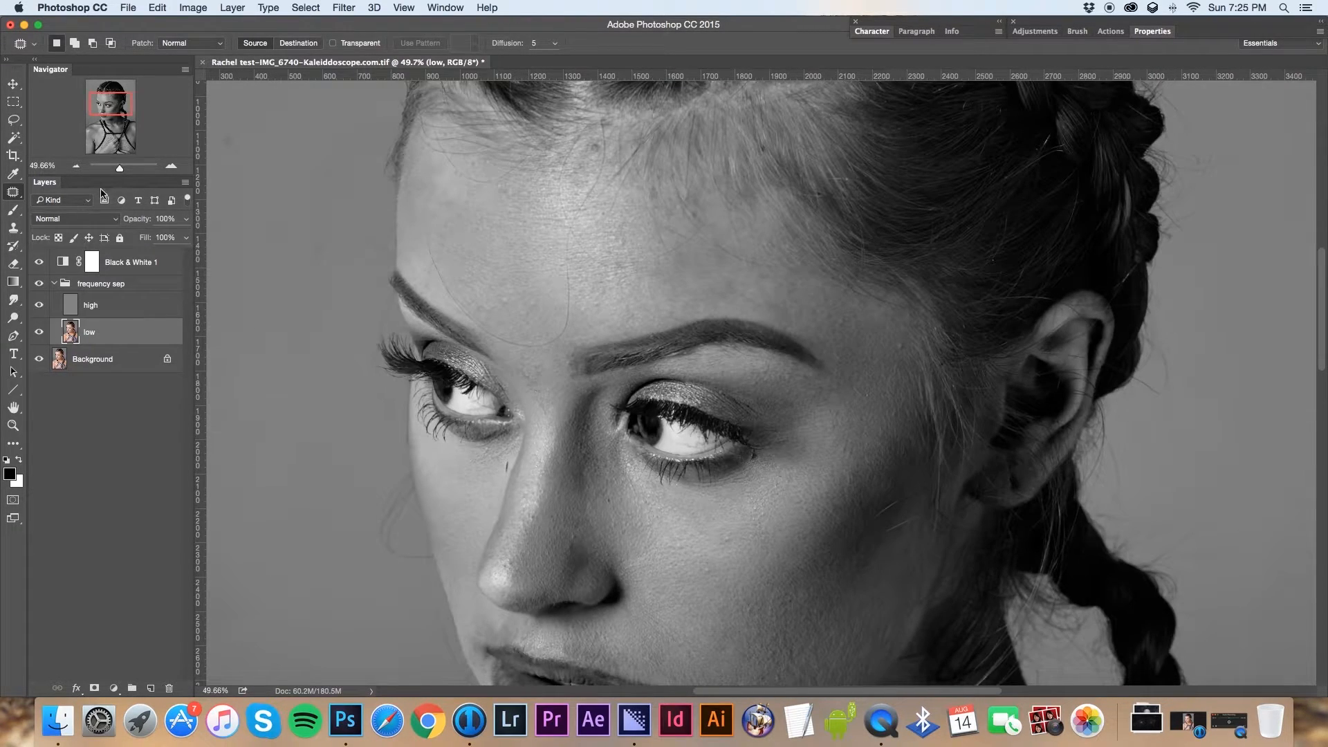
key("super+minus")
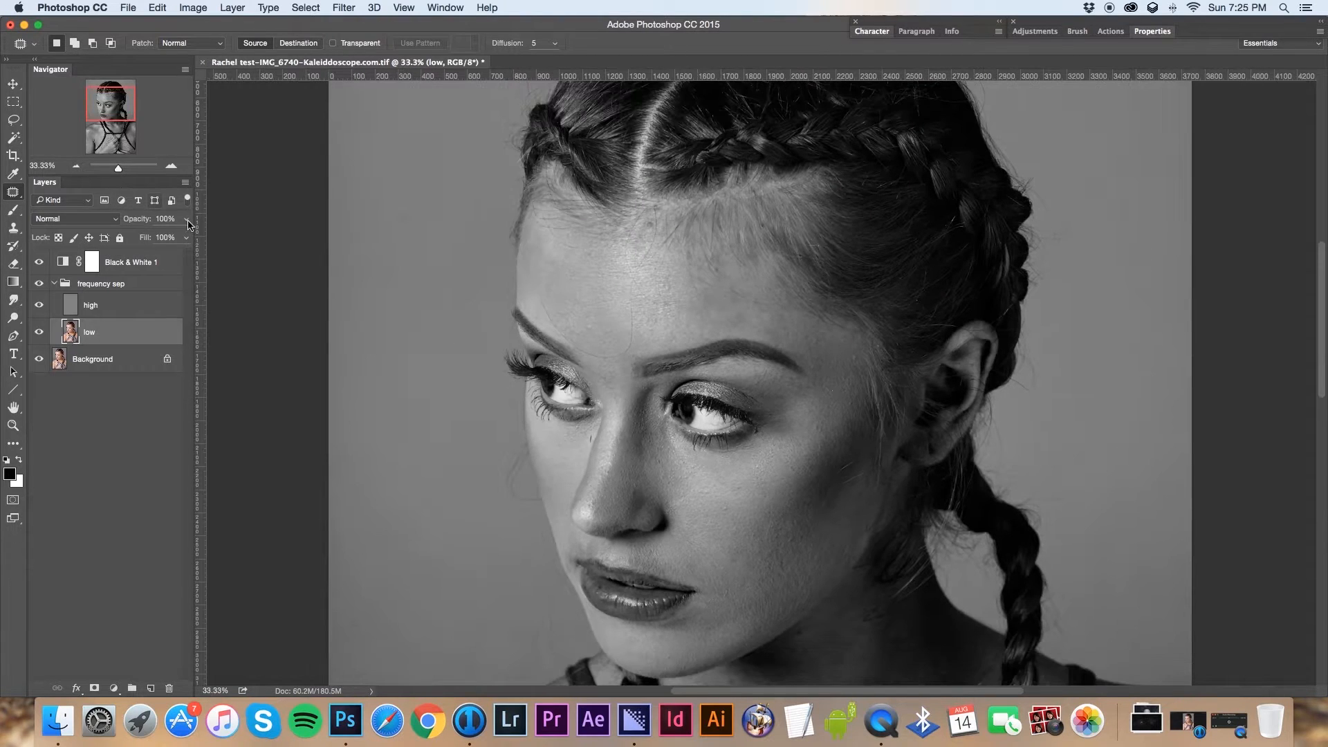
scroll(458, 268, "down", 3)
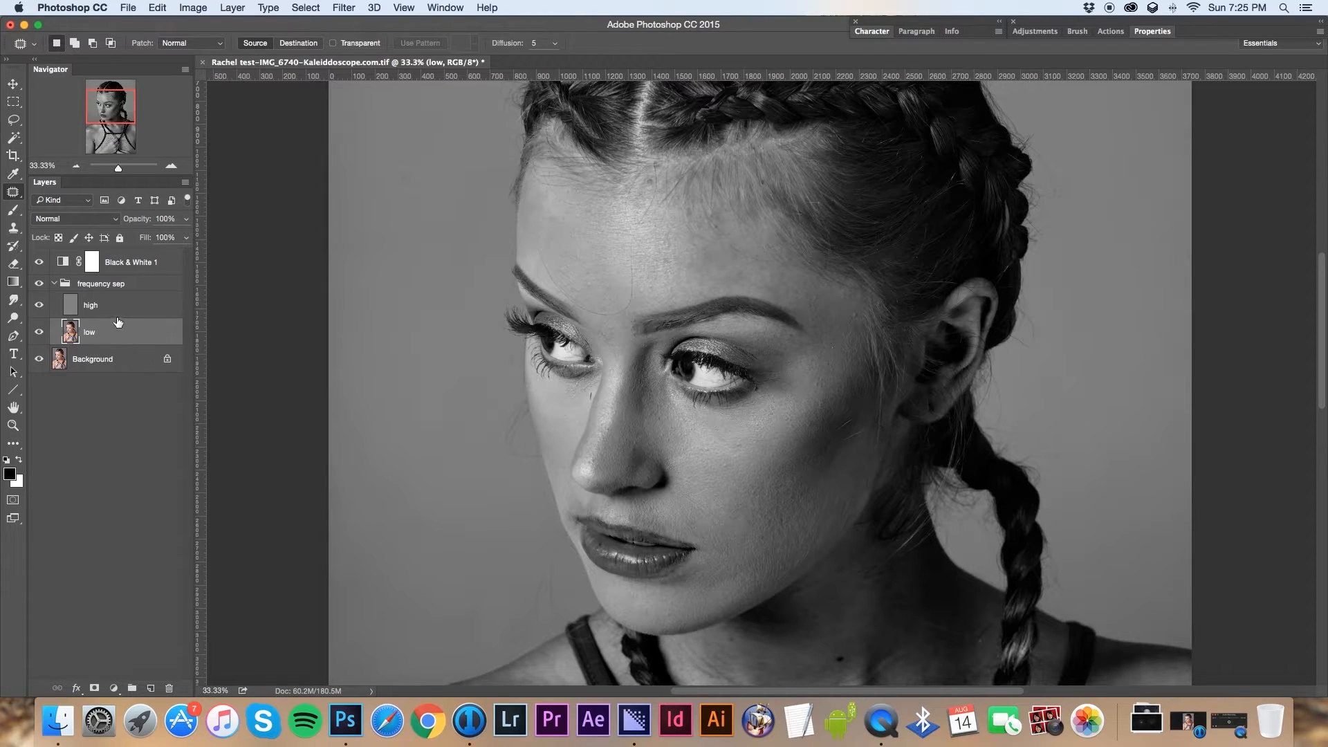
Compare the whole face before and after the patching by repeatedly switching the frequency sep group's visibility
left_click(39, 284)
left_click(41, 288)
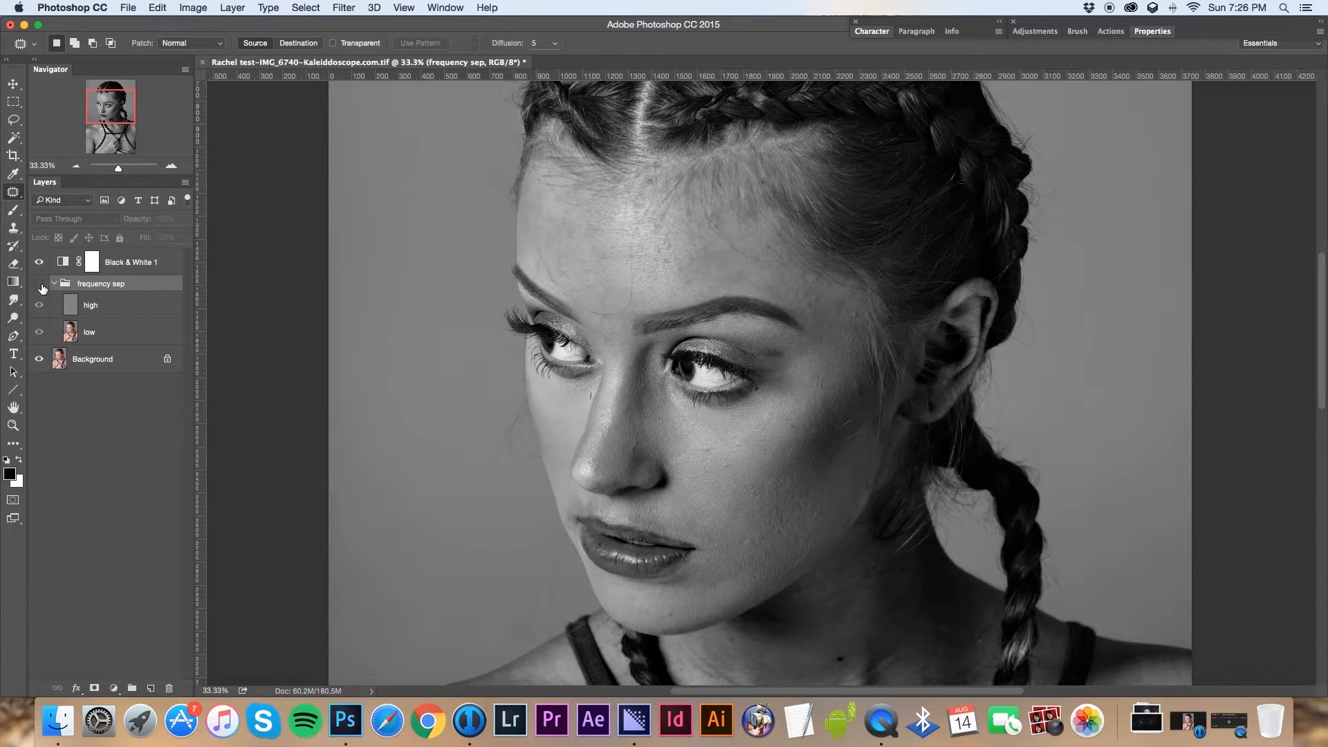
left_click(40, 284)
left_click(42, 288)
left_click(39, 284)
left_click(42, 288)
left_click(42, 288)
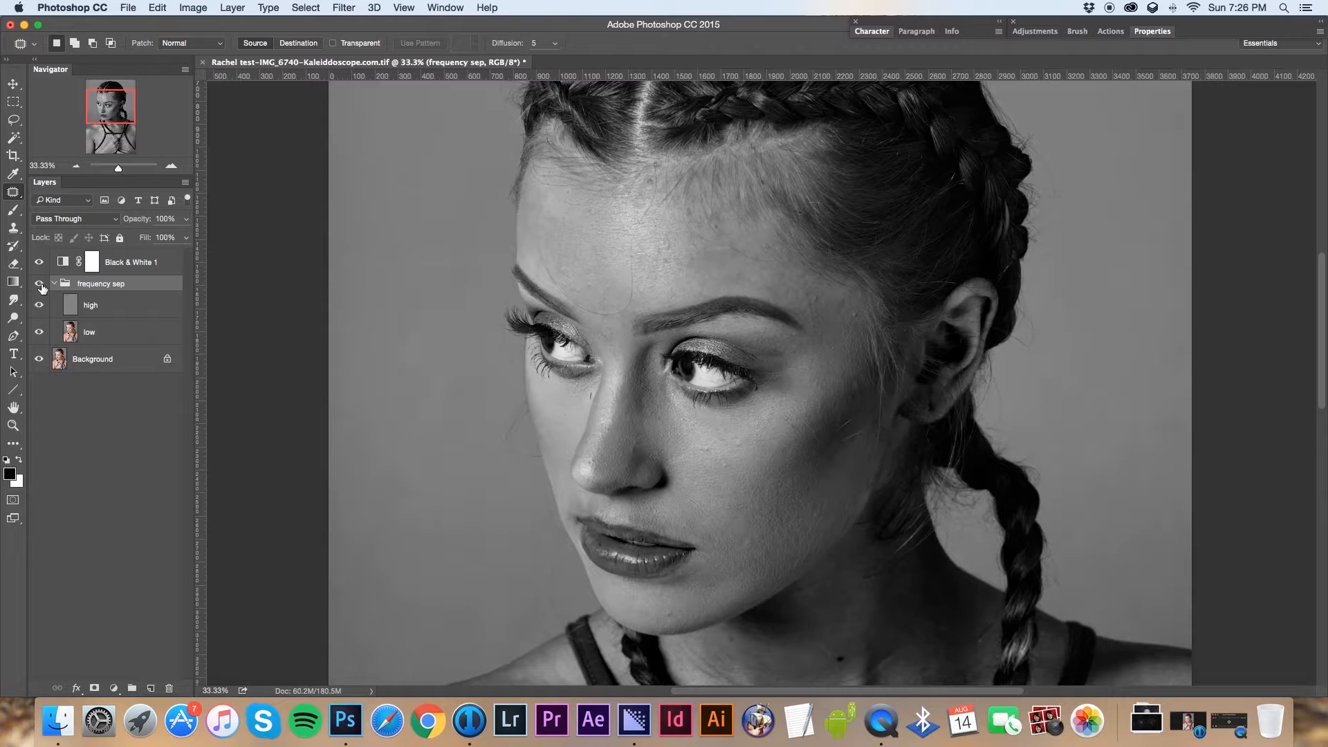
left_click(41, 288)
left_click(40, 283)
Hide the high layer and the Black & White adjustment, then choose the Brush tool and select the low layer
left_click_drag(119, 170, 118, 170)
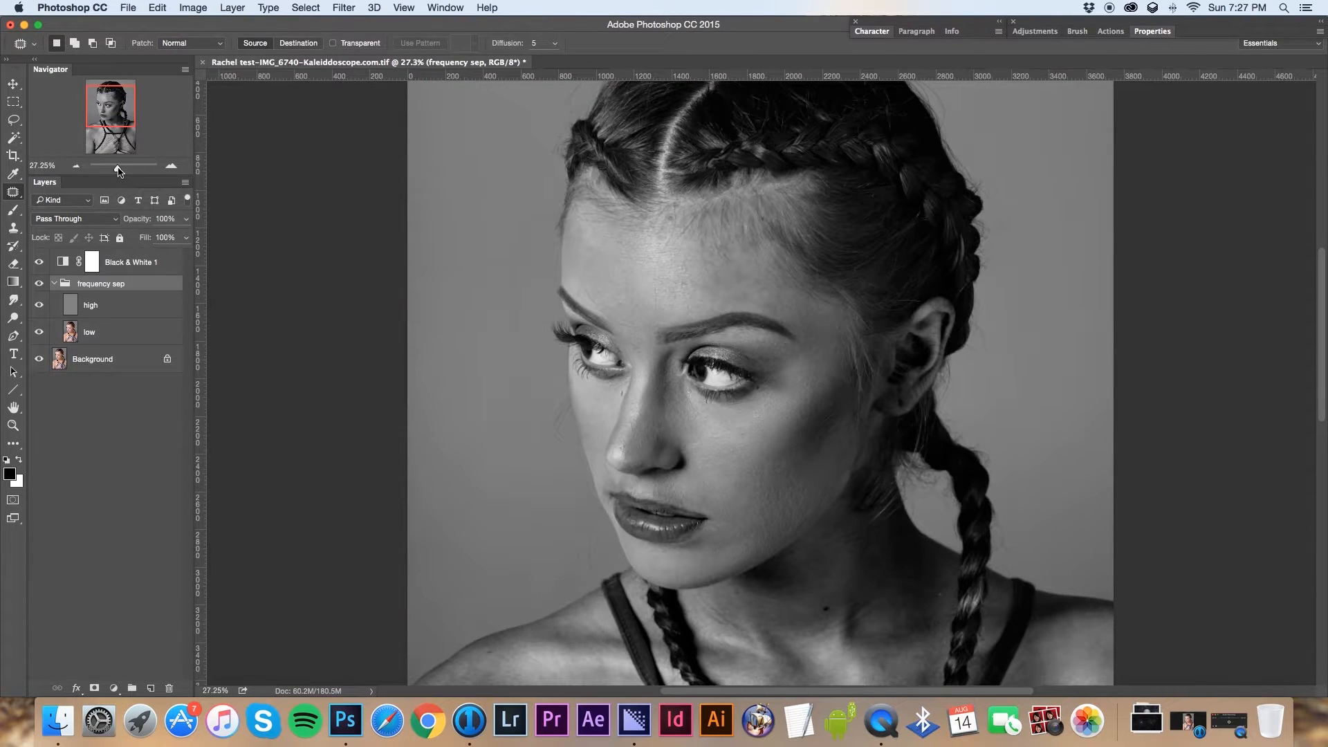
left_click_drag(119, 170, 121, 170)
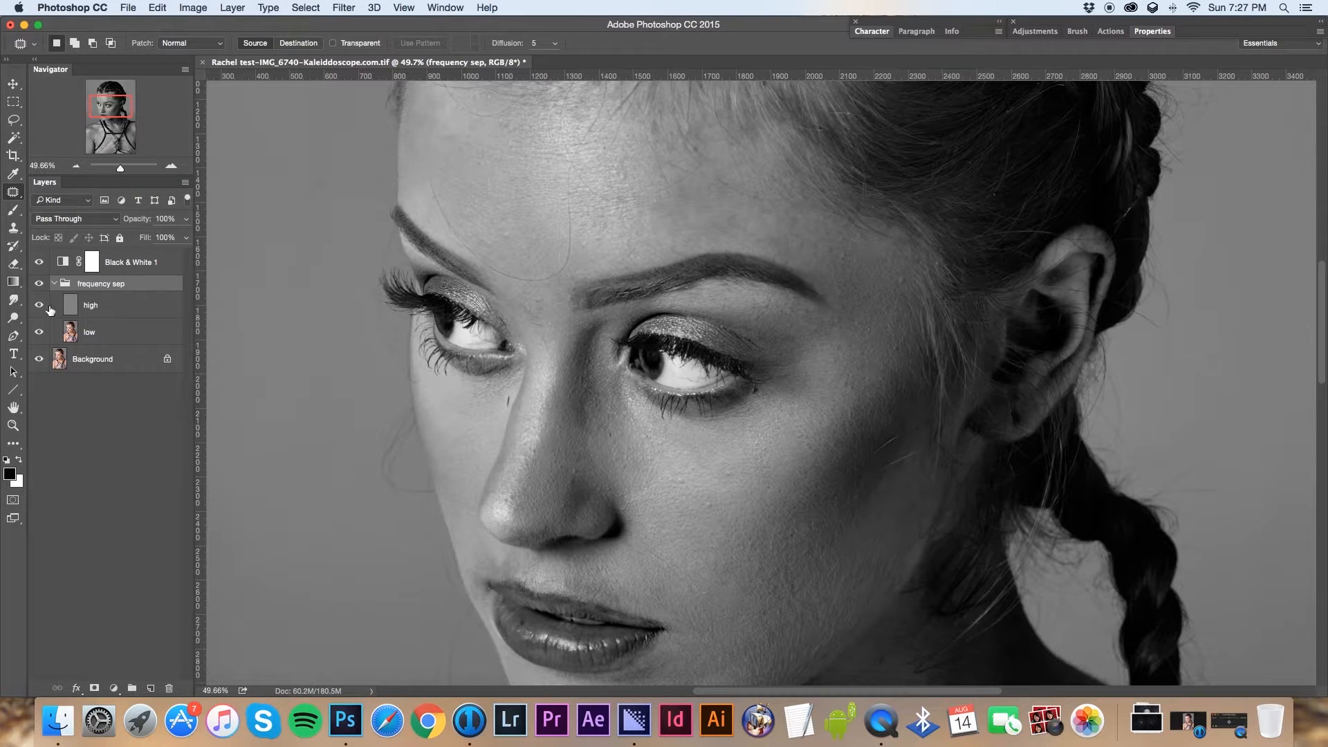
left_click(39, 305)
mouse_move(111, 118)
left_mouse_down()
mouse_move(109, 96)
mouse_move(123, 134)
mouse_move(117, 109)
left_mouse_up()
left_click(40, 264)
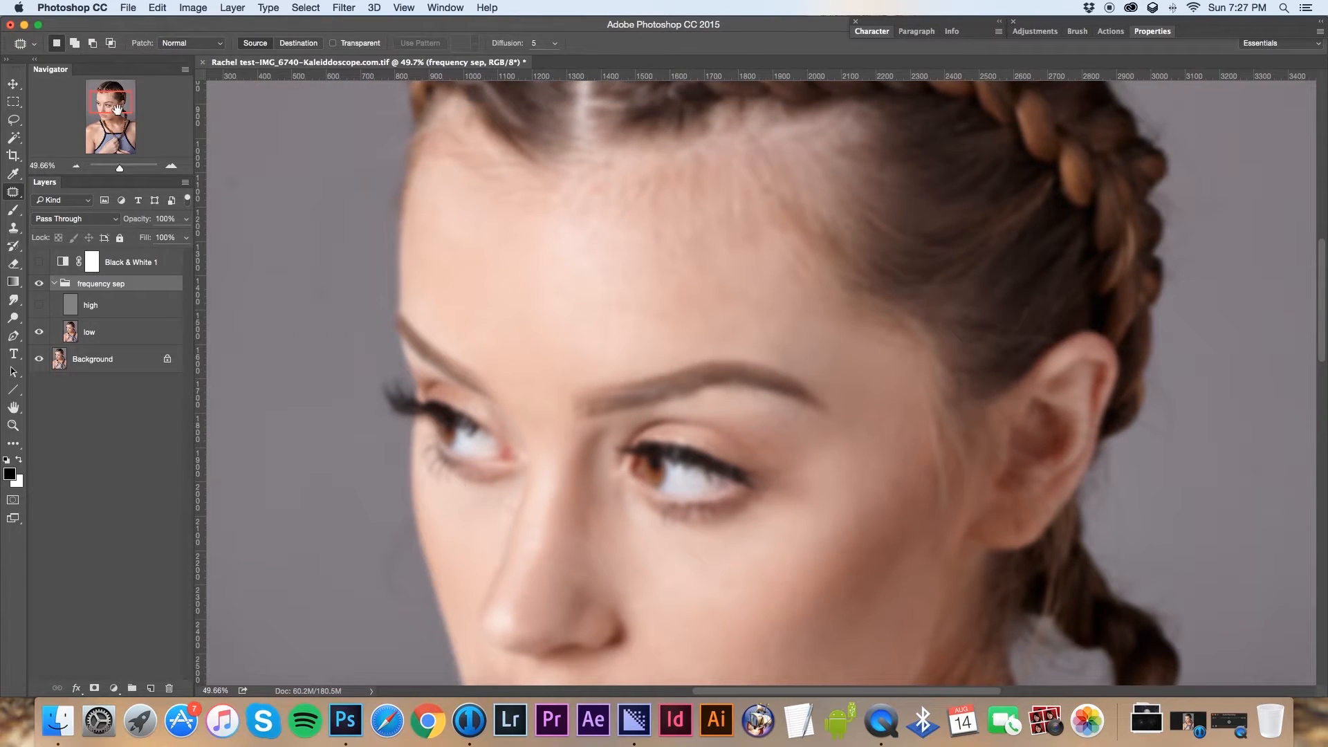
left_click(14, 209)
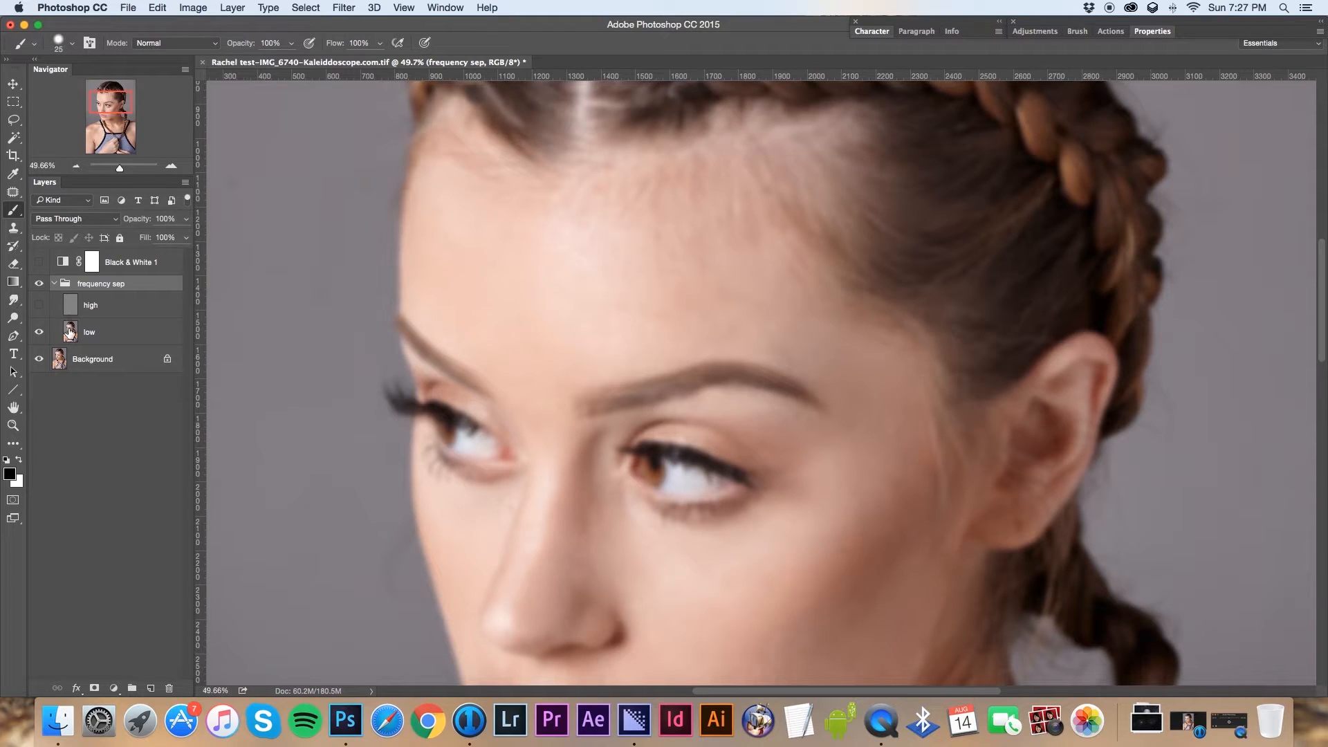
left_click(108, 333)
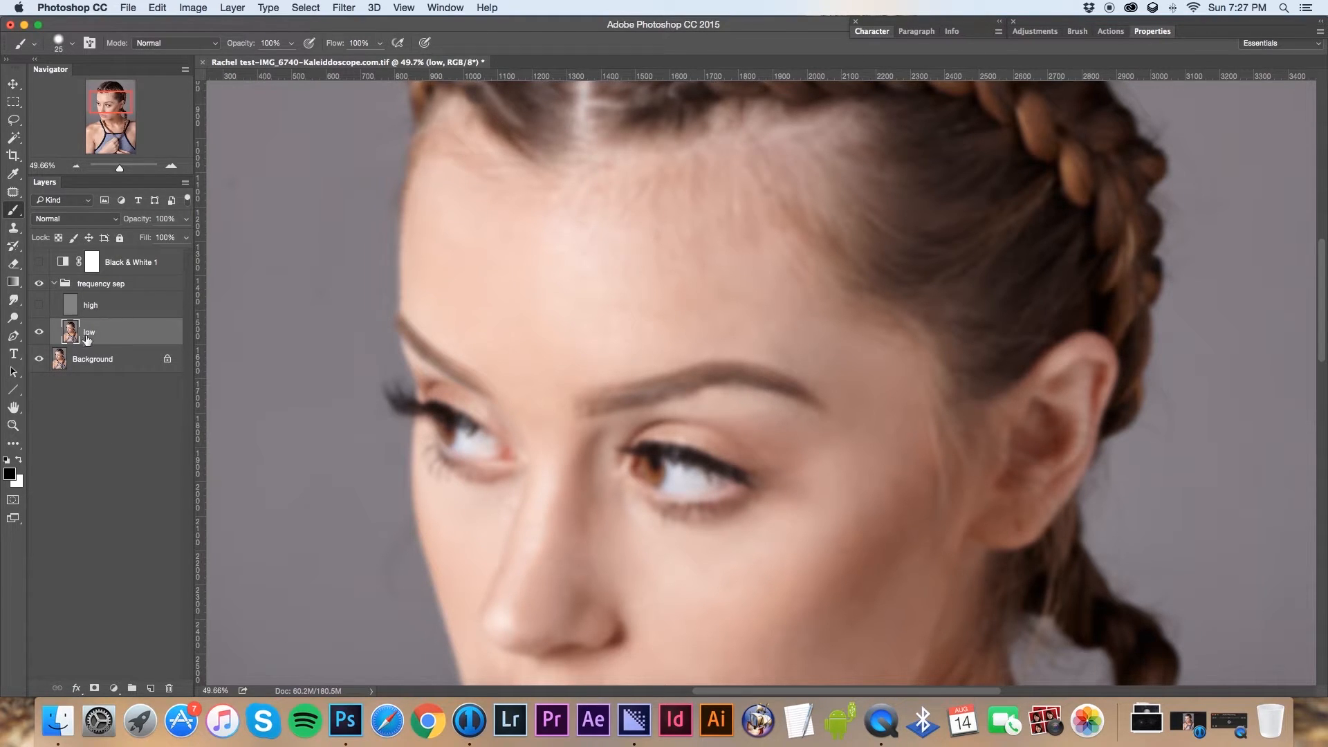
Add a blank layer above the low layer and enlarge the brush to 200 px
left_click(150, 688)
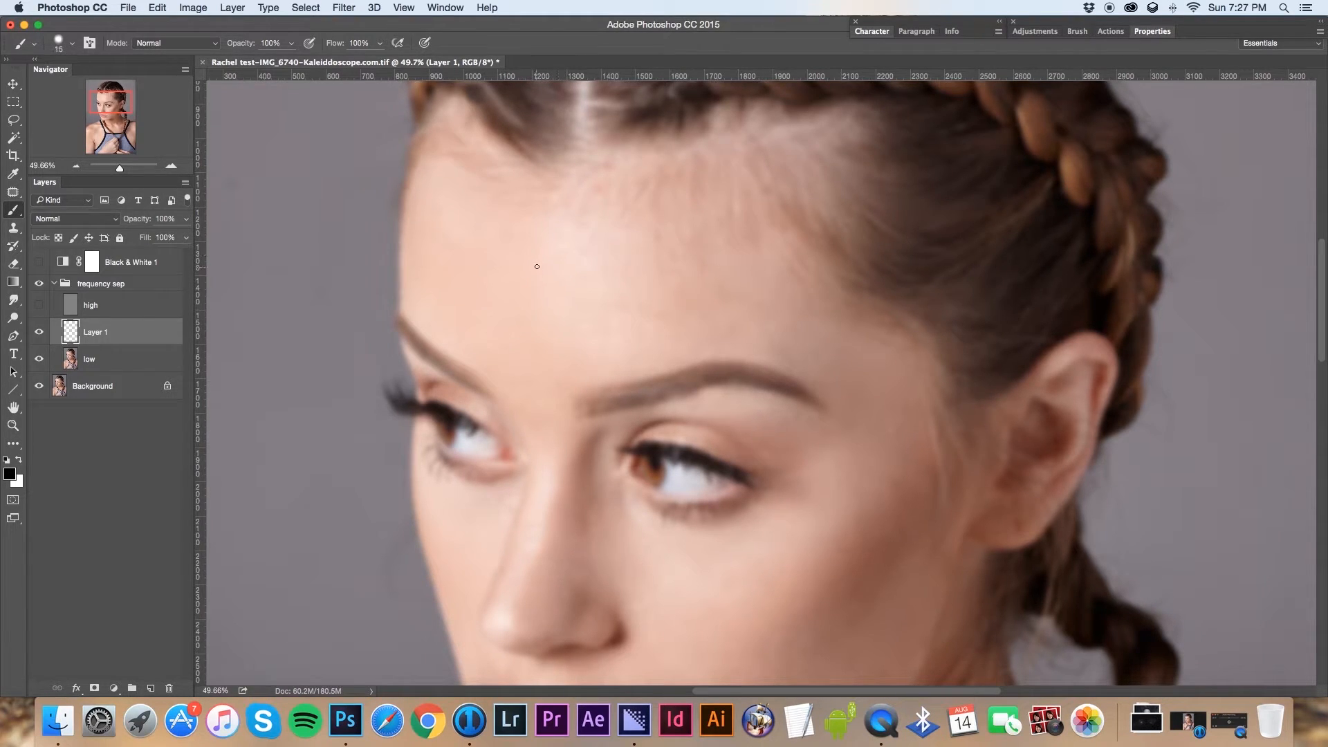
key("bracketright")
key("bracketright")
key("bracketright")
key("bracketright")
key("bracketright")
key("bracketright")
key("bracketright")
key("bracketright")
key("bracketright")
key("bracketright")
key("bracketright")
key("bracketright")
key("bracketright")
key("bracketright")
key("bracketright")
key("bracketright")
mouse_move(107, 104)
left_mouse_down()
mouse_move(122, 112)
mouse_move(117, 99)
left_mouse_up()
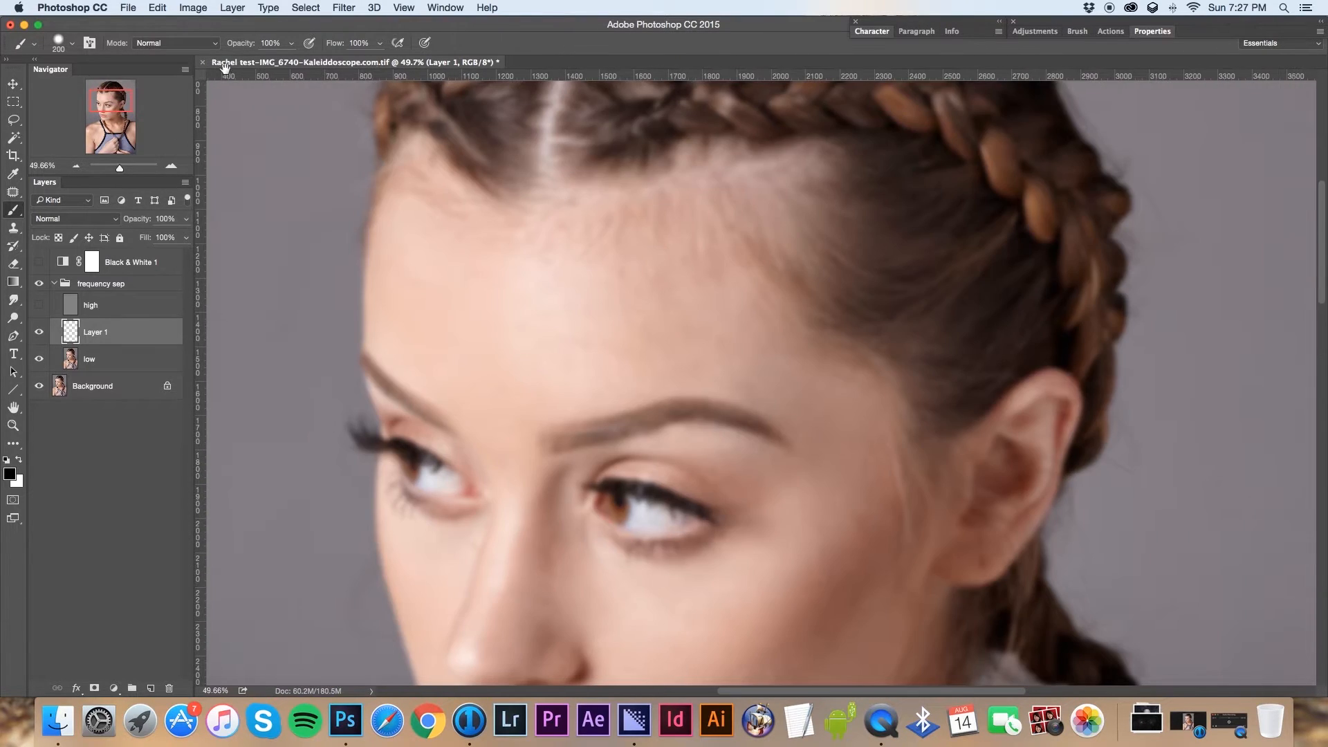
Set the brush opacity to 10% and reduce the brush size to 150 px
left_click(291, 43)
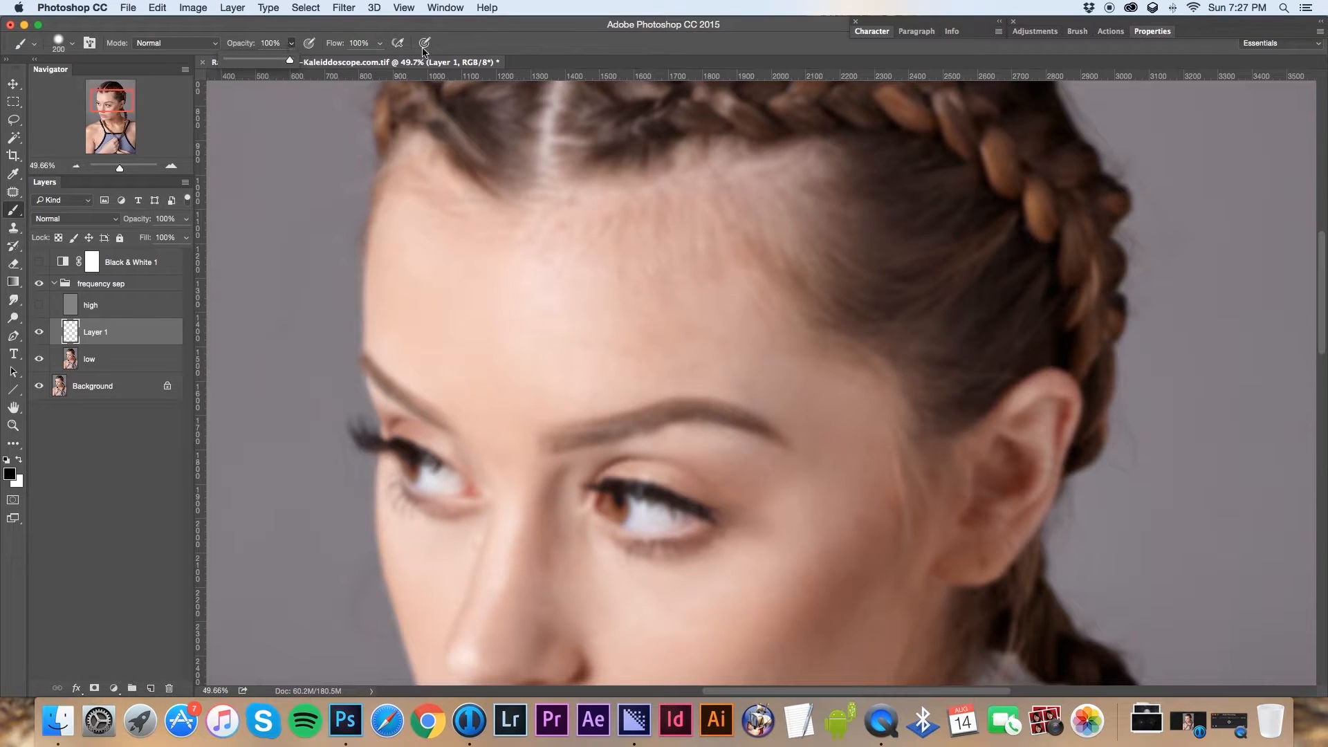
mouse_move(249, 63)
left_mouse_down()
mouse_move(229, 64)
mouse_move(243, 63)
left_mouse_up()
left_click(268, 43)
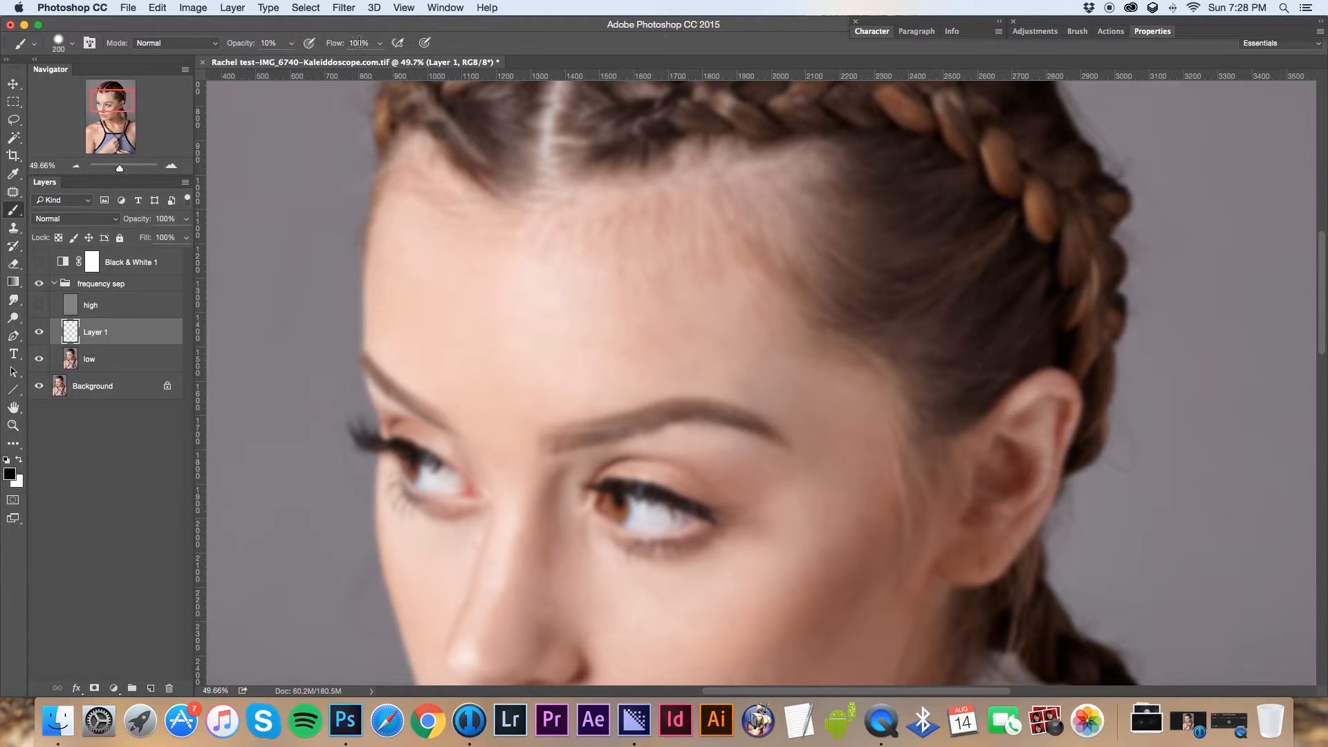
type("1")
type("0")
key("bracketleft")
key("bracketleft")
key("bracketleft")
key("bracketleft")
key("bracketleft")
Set the brush opacity to 50% with 100% flow and paint a vertical black test stroke from the forehead over the eye
left_click(292, 43)
left_click_drag(288, 61, 504, 56)
left_click(380, 43)
left_click(291, 42)
left_click_drag(290, 60, 256, 60)
left_click(261, 42)
type("50")
left_click_drag(454, 232, 455, 309)
left_click(432, 515, "shift")
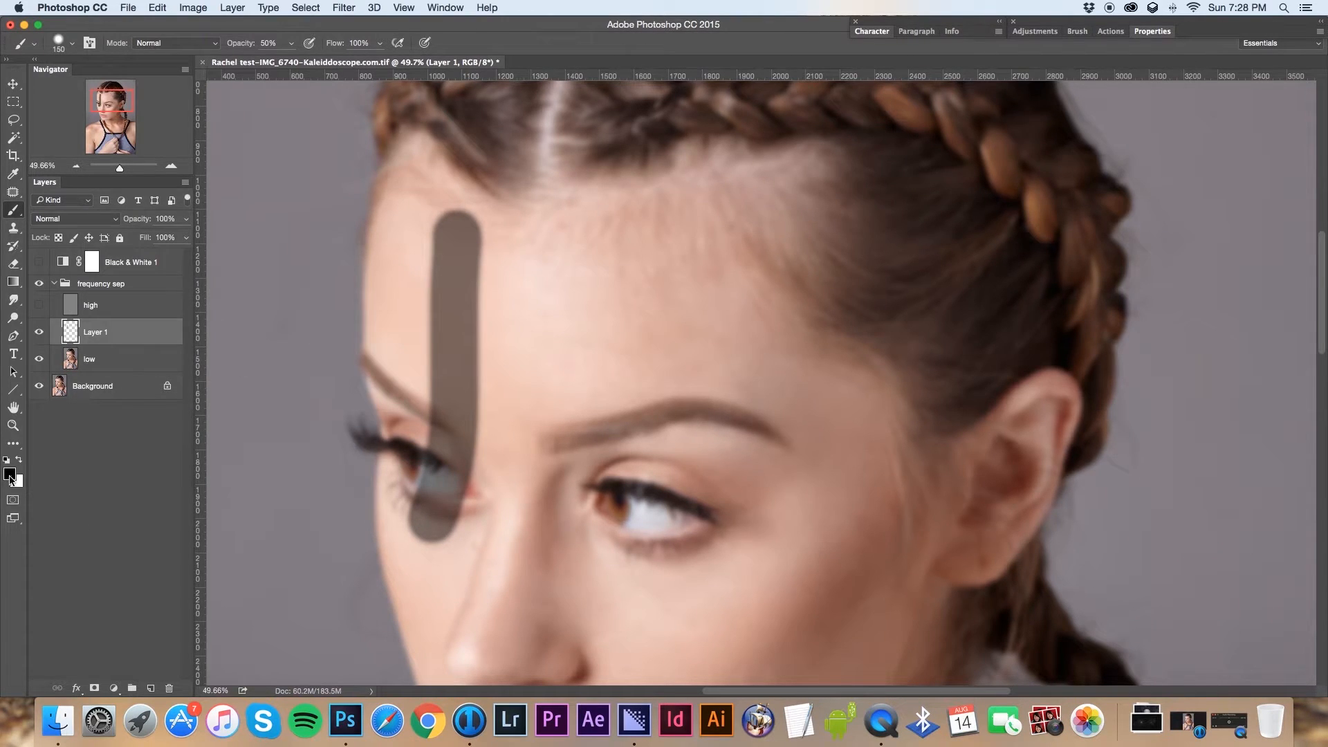
Set the flow to 50% and build up a second vertical black test stroke beside the first with repeated passes
left_click(358, 41)
type("50")
key("Return")
left_click_drag(561, 219, 551, 520)
mouse_move(560, 306)
left_mouse_down()
mouse_move(561, 243)
mouse_move(548, 509)
mouse_move(551, 484)
left_mouse_up()
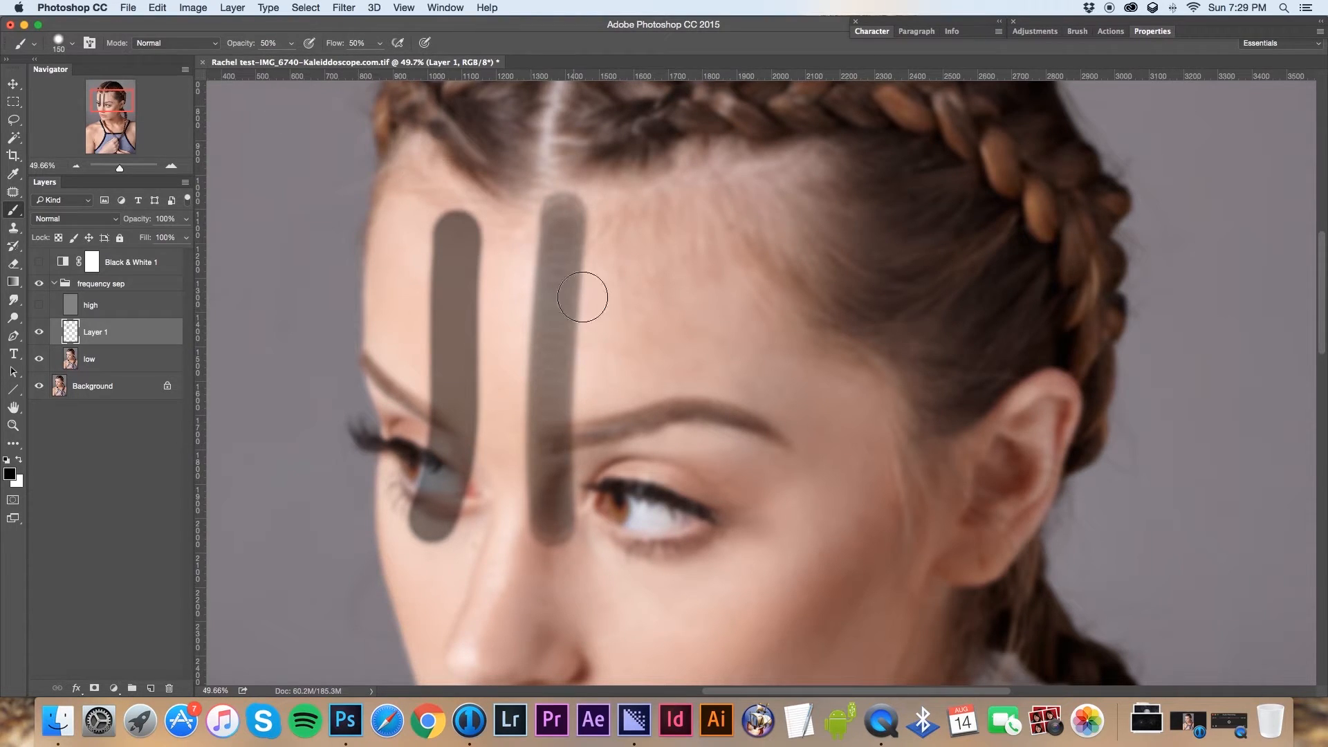
left_click_drag(559, 225, 549, 514)
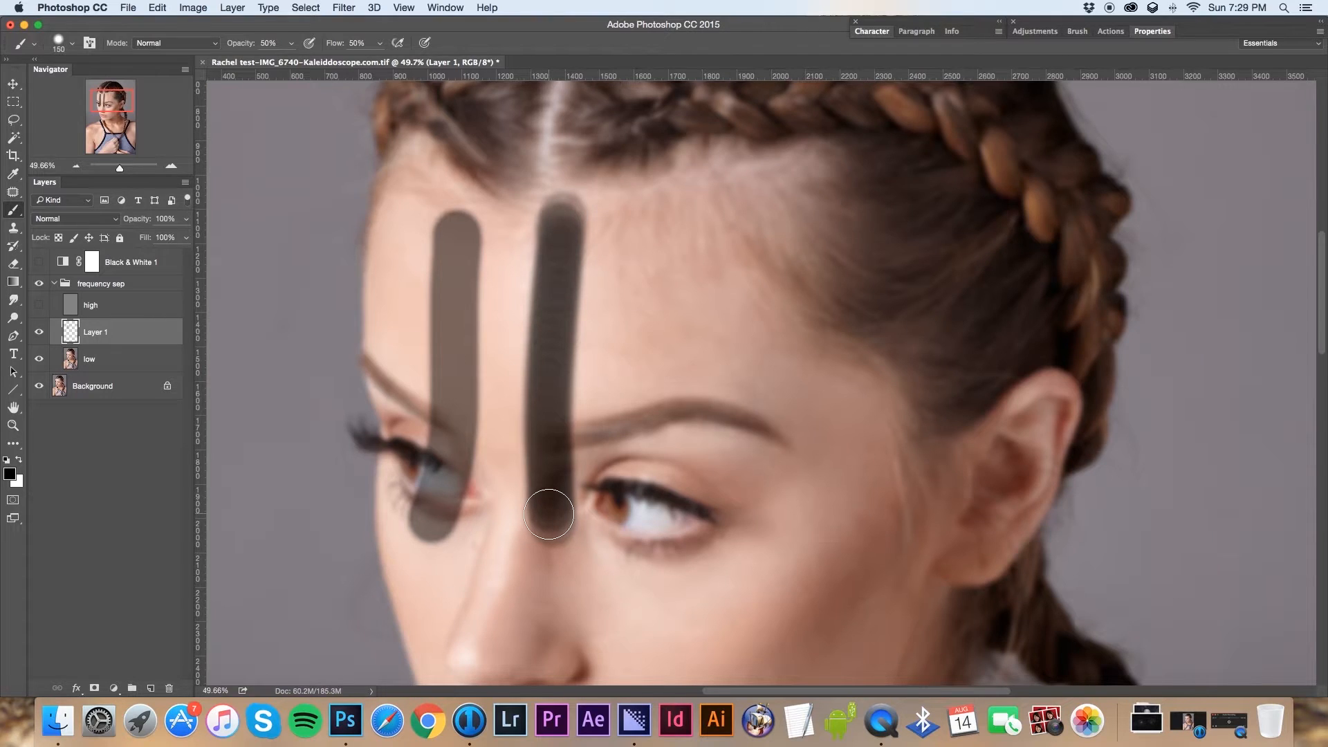
left_click_drag(564, 221, 544, 513)
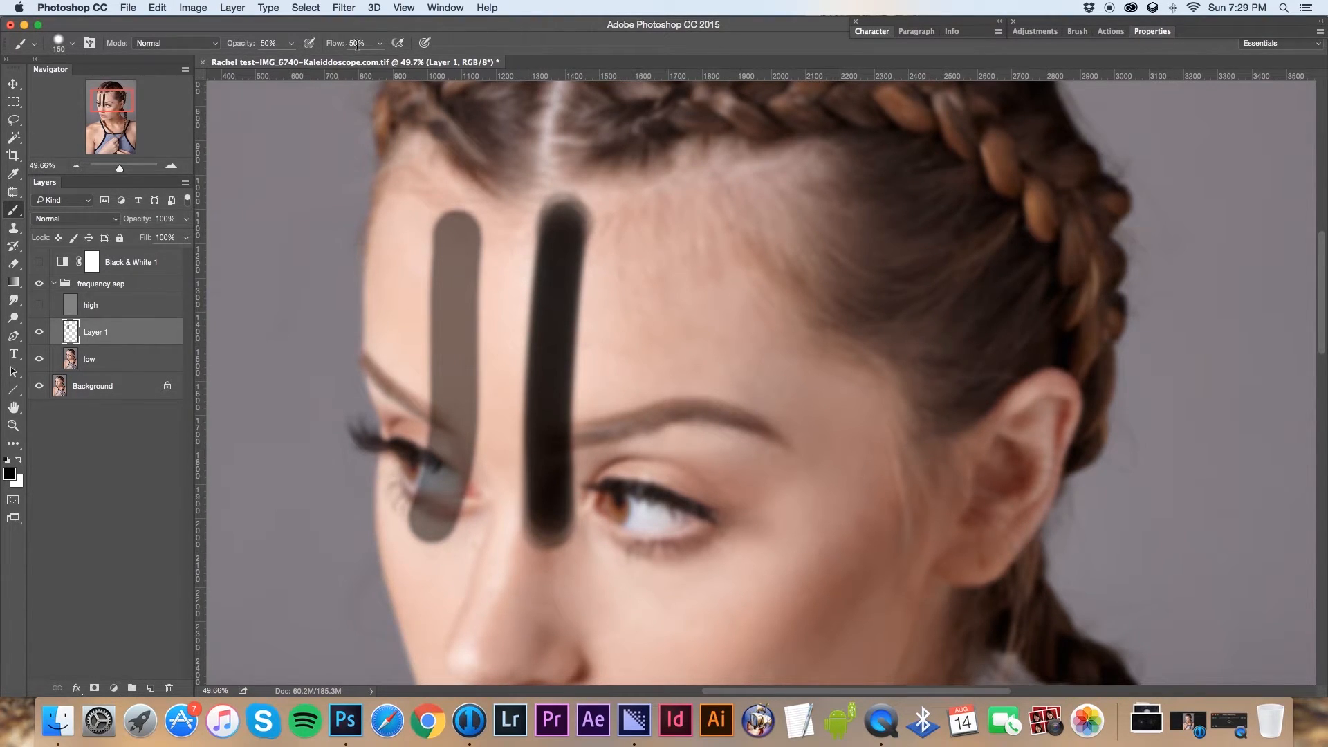
Set the brush opacity and flow to 10% and replace the test-stroke layer with a new blank layer above low
left_click_drag(348, 44, 297, 48)
key("Delete")
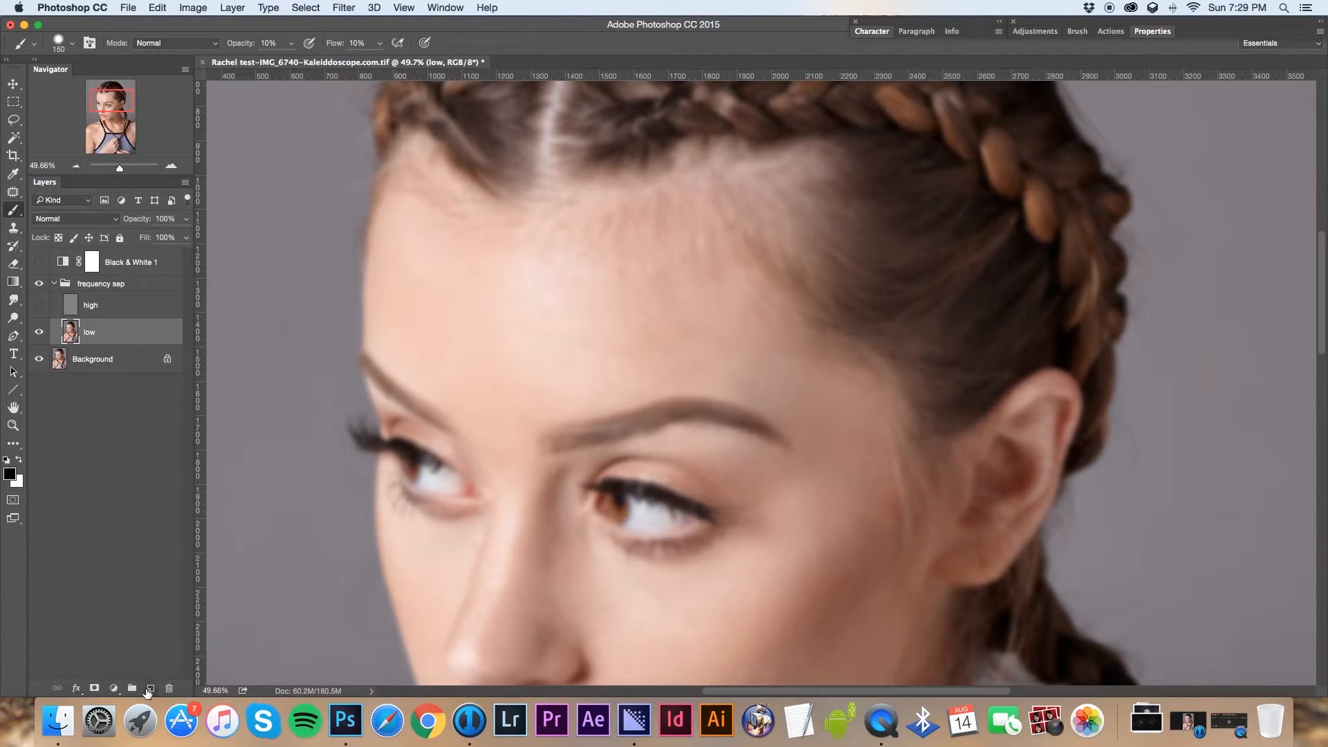
left_click(150, 688)
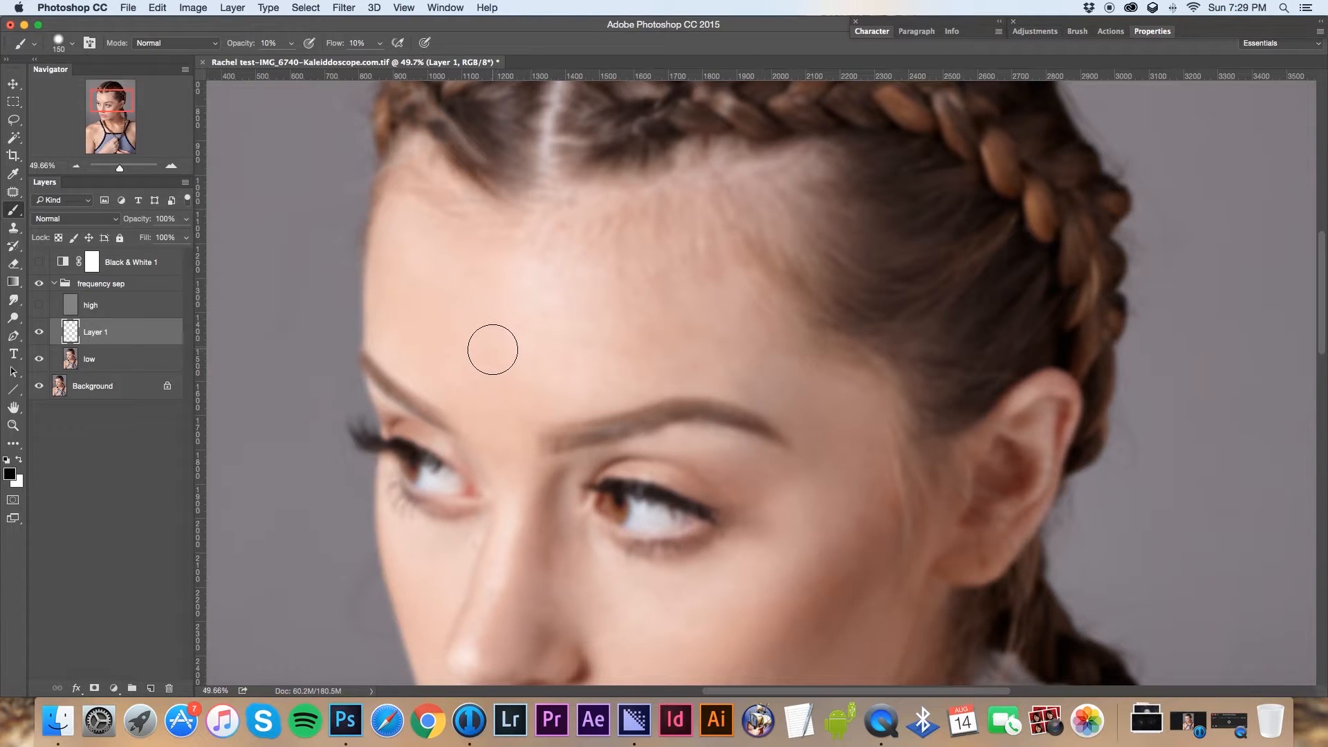
Set the brush hardness to 59%
left_click(71, 45)
left_click_drag(131, 122, 128, 121)
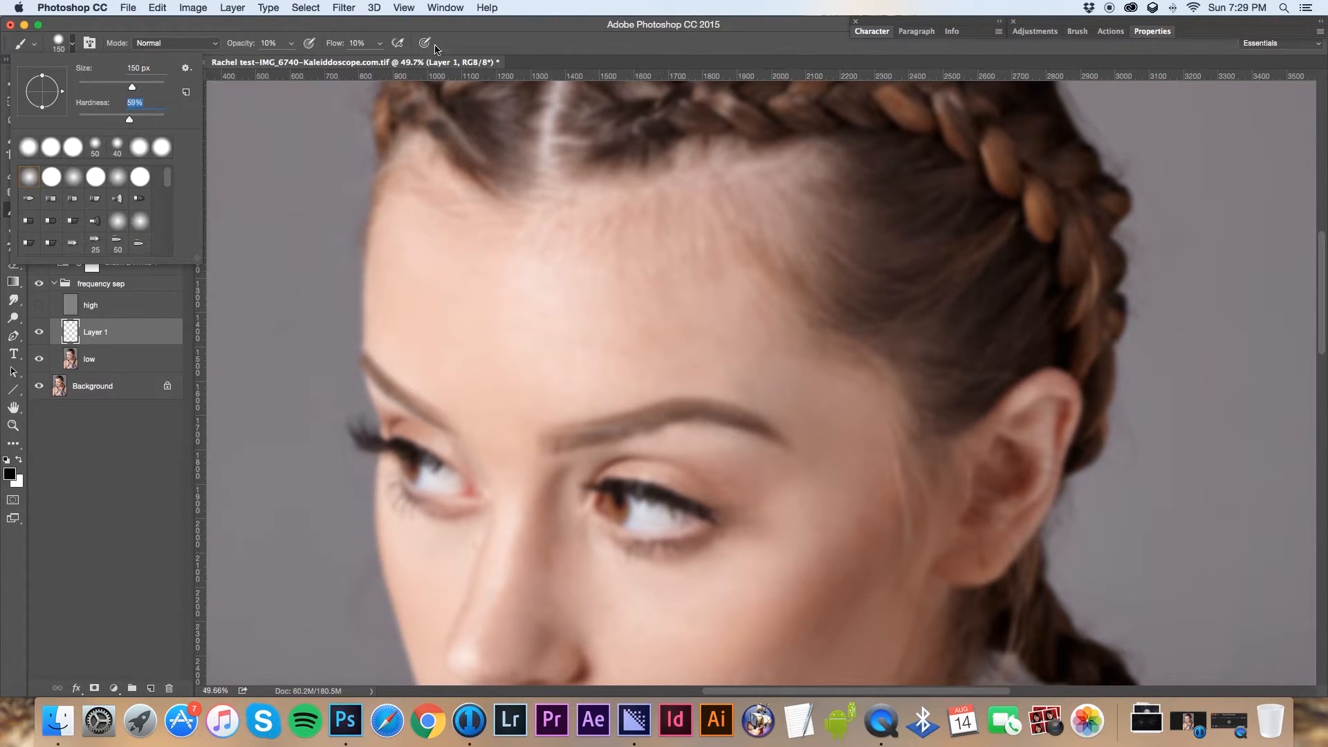
left_click(524, 46)
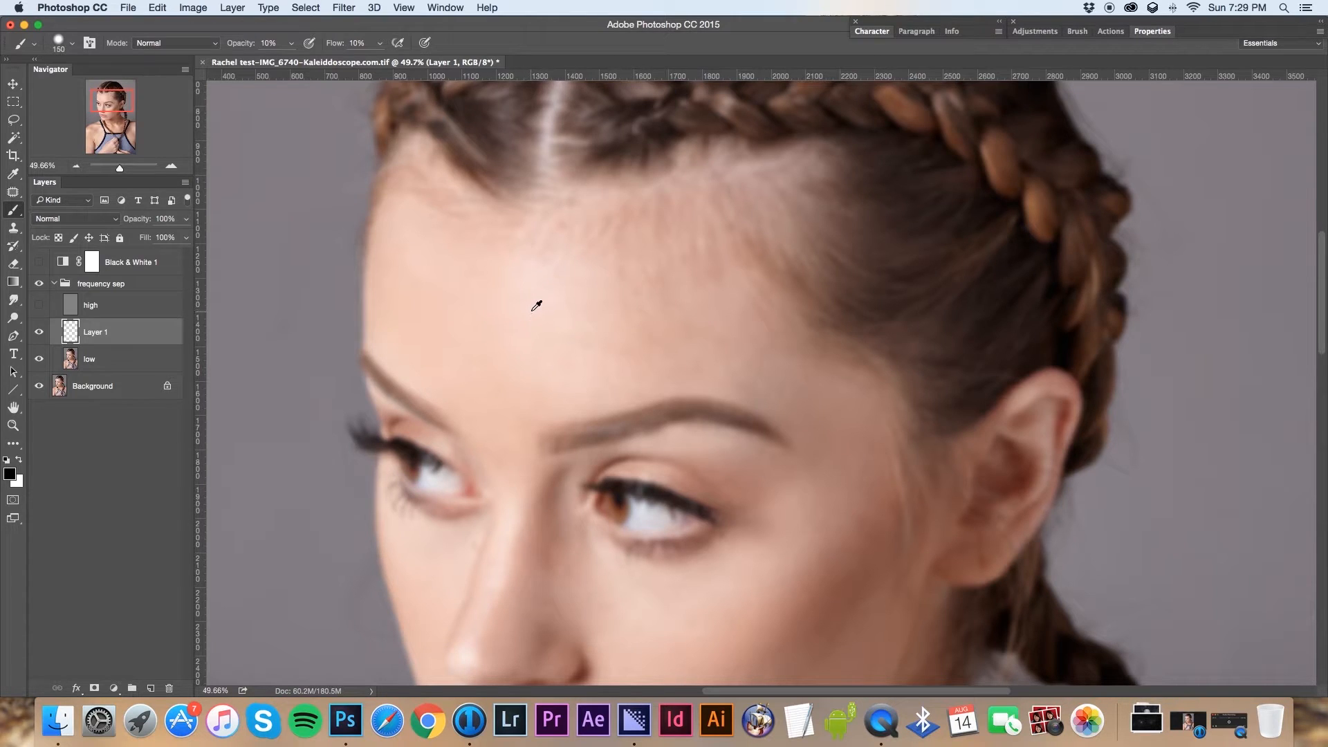
Sample nearby skin tones on the forehead and paint over its highlight and uneven patches on the blank layer
left_click(542, 282, "alt")
left_click(547, 271, "alt")
left_click(613, 289, "alt")
left_click(657, 309, "alt")
mouse_move(650, 264)
left_mouse_down()
mouse_move(646, 288)
mouse_move(729, 278)
mouse_move(681, 301)
mouse_move(658, 291)
mouse_move(678, 281)
mouse_move(667, 226)
mouse_move(635, 280)
mouse_move(558, 278)
left_mouse_up()
left_click(563, 280, "alt")
left_click(563, 276, "alt")
left_click(564, 277, "alt")
mouse_move(569, 277)
left_mouse_down()
mouse_move(602, 240)
mouse_move(610, 261)
mouse_move(564, 330)
mouse_move(561, 295)
mouse_move(583, 271)
left_mouse_up()
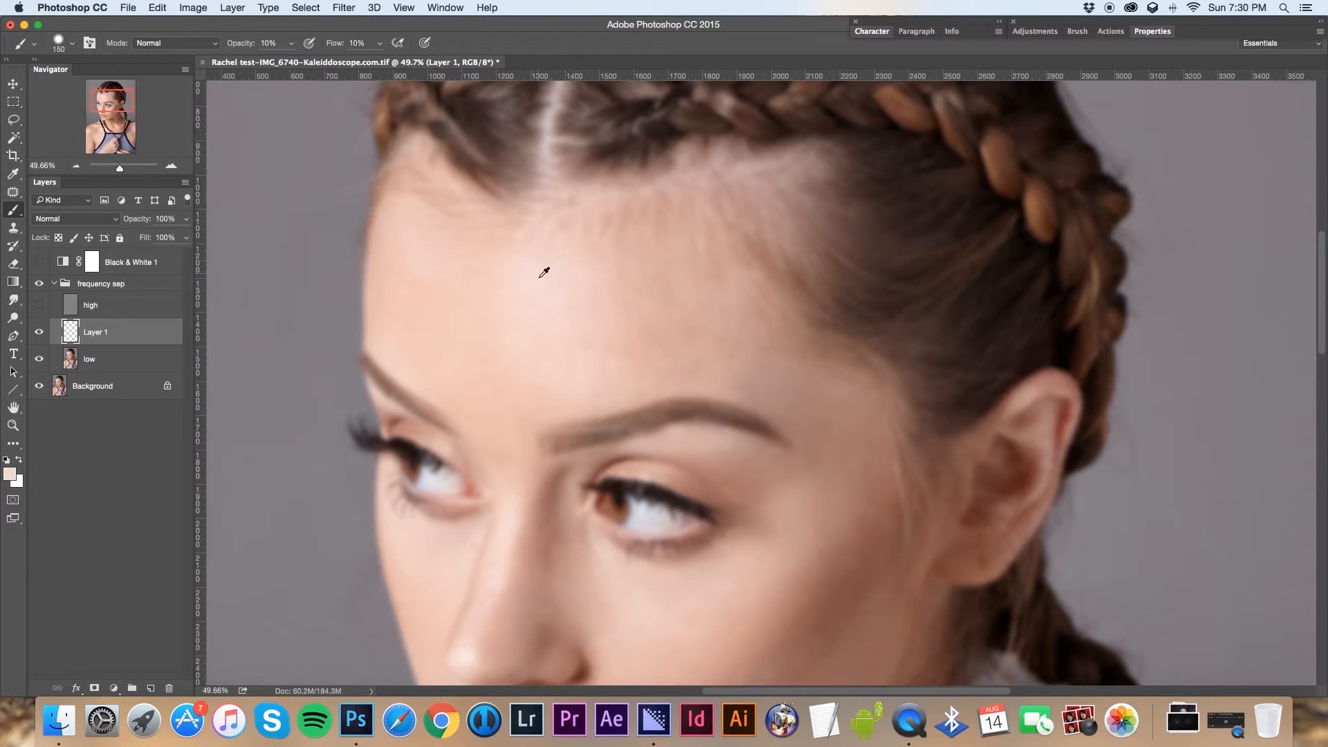
left_click(487, 249, "alt")
Shrink the brush and blend sampled skin tones along the bridge and side of the nose
key("bracketleft")
key("bracketleft")
scroll(533, 388, "down", 5)
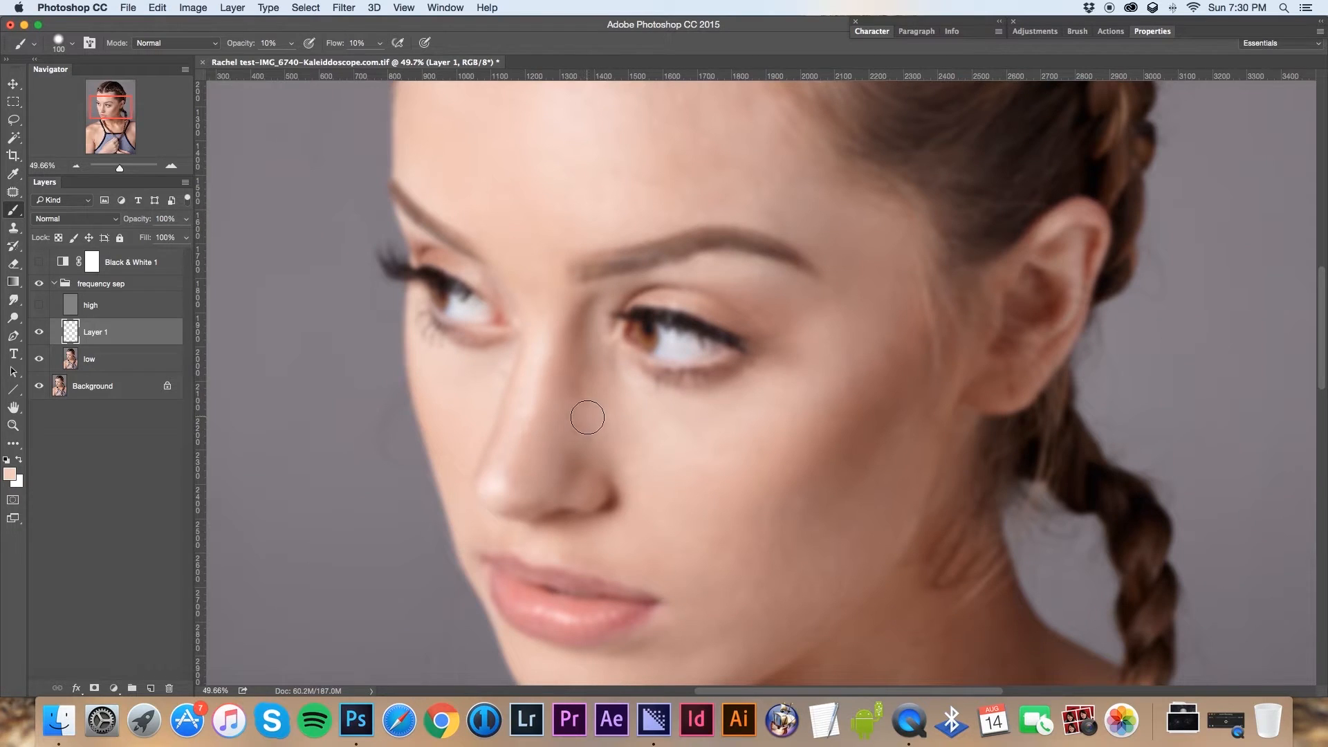
key("bracketright")
left_click(565, 437, "alt")
key("bracketleft")
key("bracketleft")
left_click(578, 397, "alt")
left_click(541, 380, "alt")
Sample the skin below the eye and blend it across the upper cheek
left_click(657, 416, "alt")
key("bracketright")
left_click(661, 419, "alt")
left_click_drag(791, 467, 781, 424)
Enlarge the brush to 175 px and blend sampled light and dark tones along the cheekbone and outer cheek
key("bracketright")
key("bracketright")
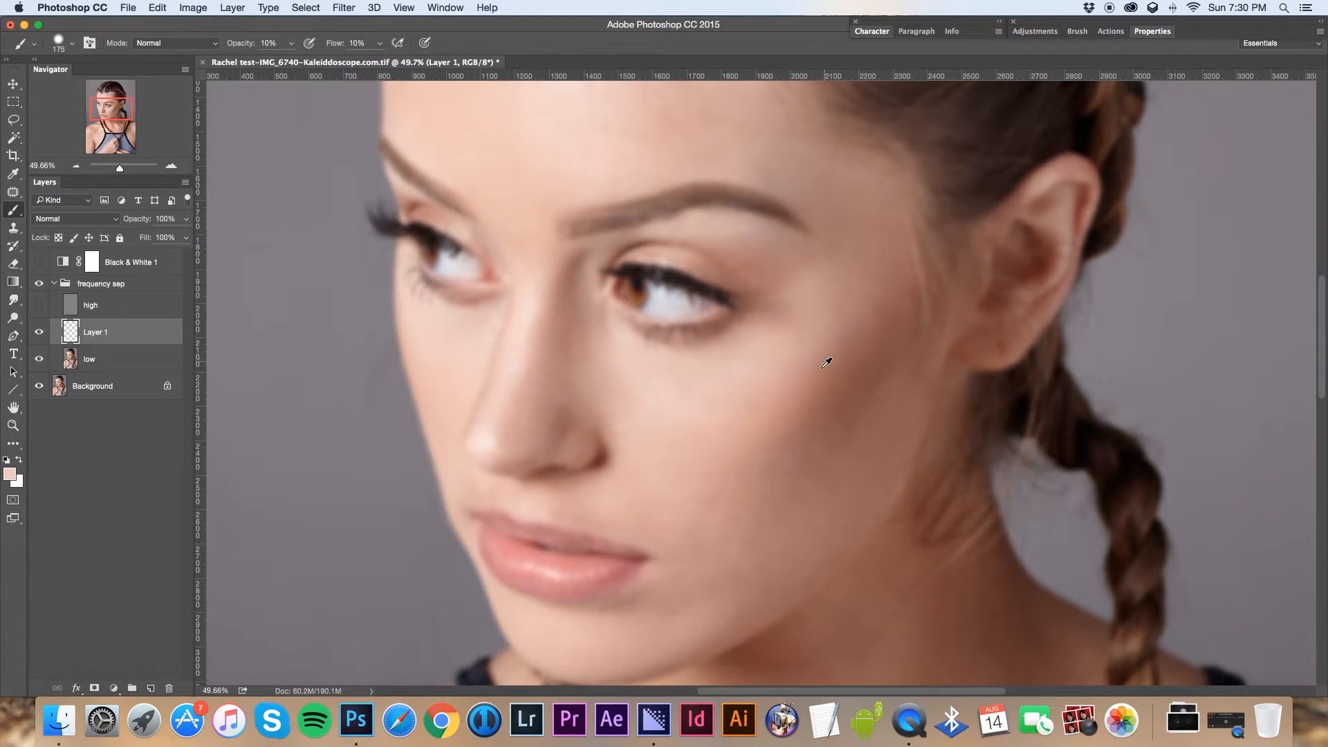
left_click(827, 390, "alt")
left_click(794, 399, "alt")
left_click(852, 346, "alt")
mouse_move(874, 323)
left_mouse_down()
mouse_move(828, 442)
mouse_move(845, 346)
mouse_move(857, 403)
mouse_move(818, 452)
mouse_move(808, 385)
left_mouse_up()
left_click(848, 344, "alt")
left_click(882, 425, "alt")
left_click_drag(842, 438, 818, 408)
left_click(863, 278, "alt")
mouse_move(865, 297)
left_mouse_down()
mouse_move(842, 357)
mouse_move(757, 419)
mouse_move(866, 305)
mouse_move(882, 313)
mouse_move(767, 307)
left_mouse_up()
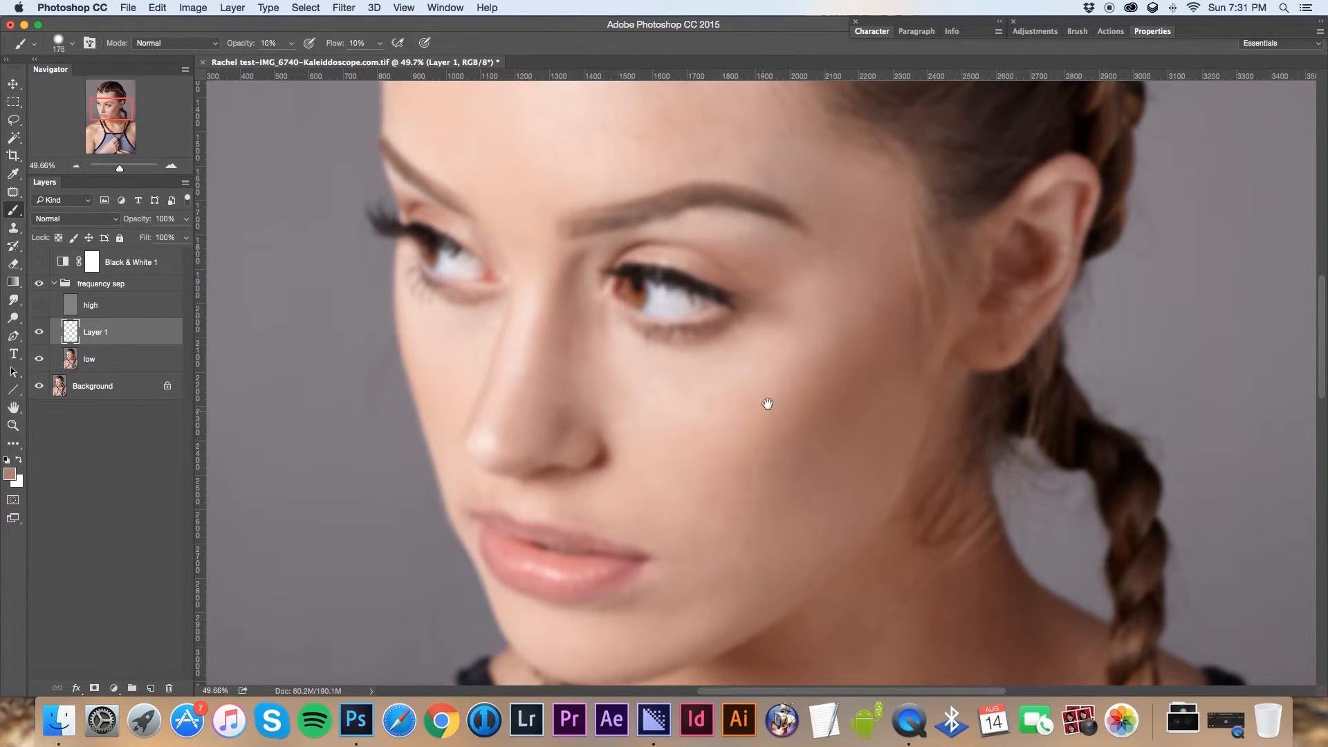
Reduce the brush to 125 px and even out the lower cheek with tones sampled around it
scroll(764, 400, "down", 5)
key("bracketleft")
key("bracketleft")
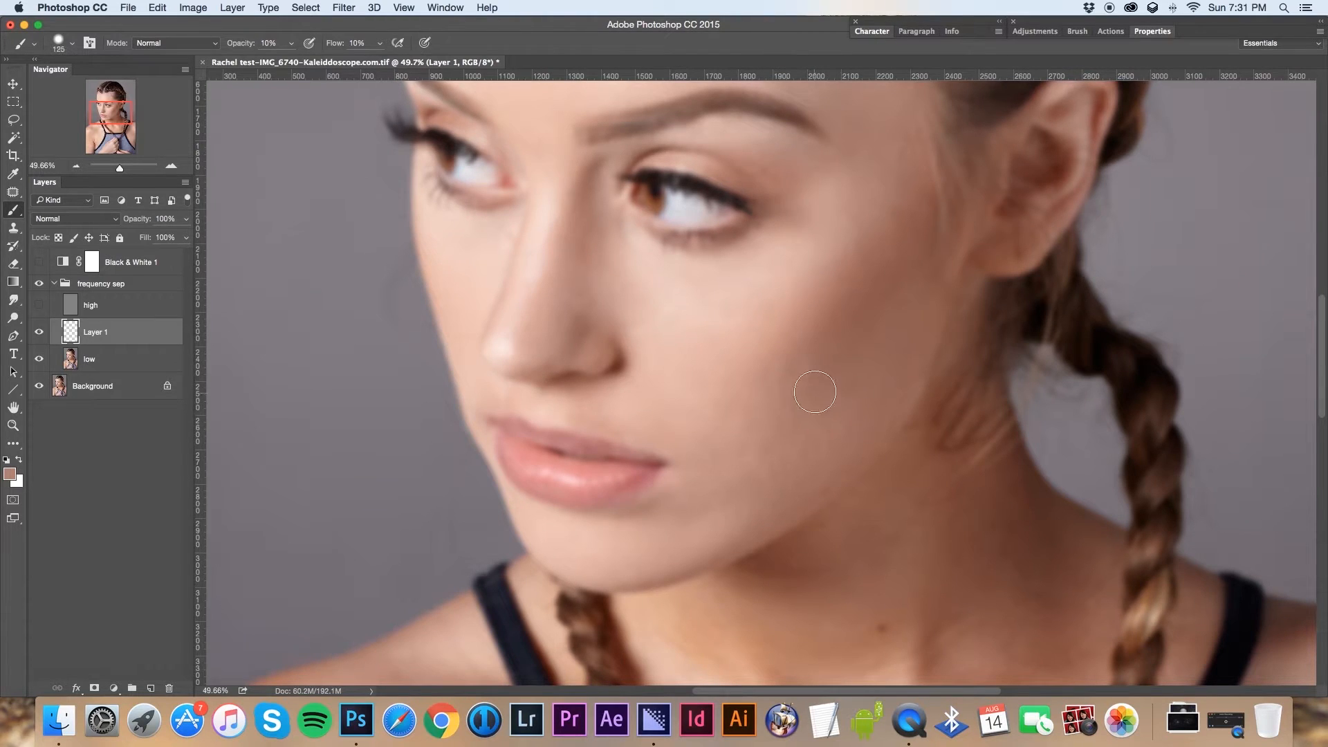
left_click(829, 362, "alt")
left_click(752, 371, "alt")
left_click(713, 287, "alt")
left_click(726, 294, "alt")
Blend sampled skin tones from the temple across the centre of the forehead and up towards the hairline
left_click_drag(761, 387, 719, 595)
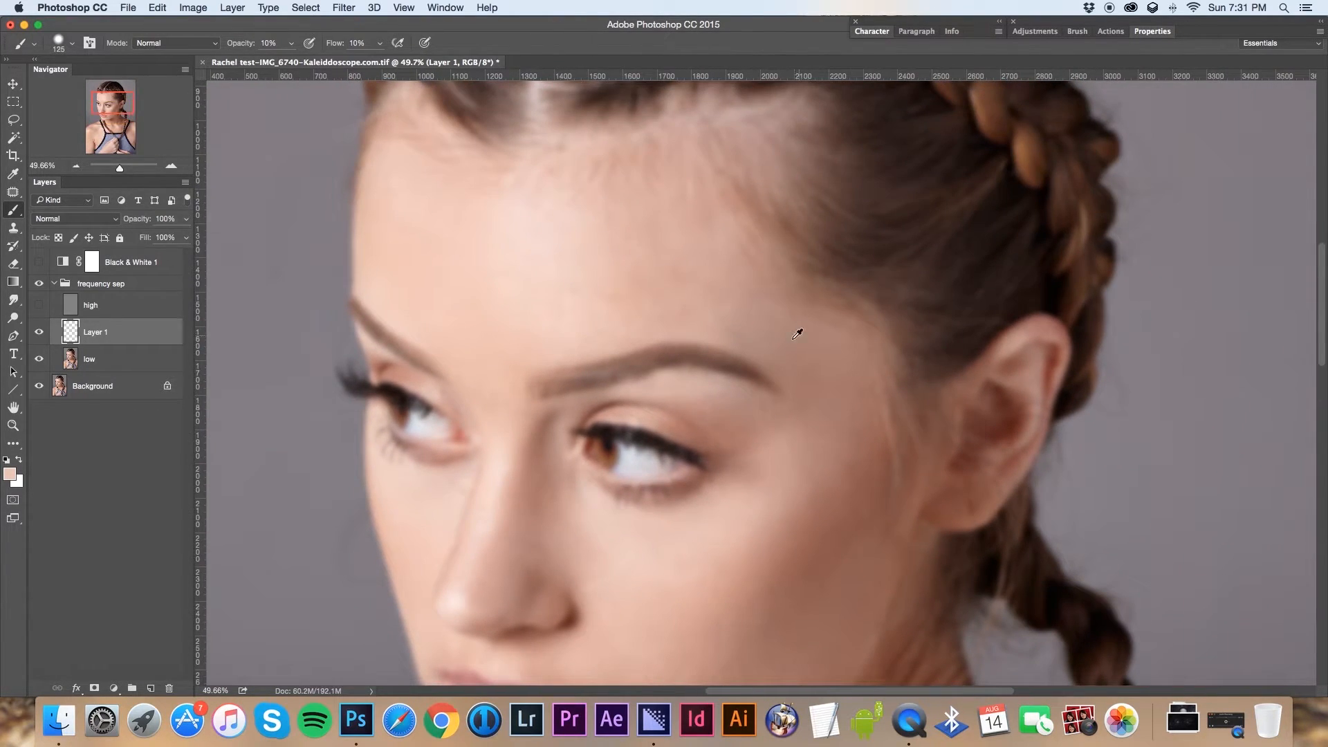
left_click(694, 271, "alt")
mouse_move(776, 343)
left_mouse_down()
mouse_move(692, 254)
mouse_move(698, 238)
mouse_move(794, 326)
mouse_move(686, 263)
left_mouse_up()
left_click(575, 251, "alt")
mouse_move(611, 279)
left_mouse_down()
mouse_move(579, 253)
mouse_move(623, 264)
mouse_move(589, 323)
mouse_move(634, 185)
mouse_move(572, 240)
left_mouse_up()
left_click(574, 252, "alt")
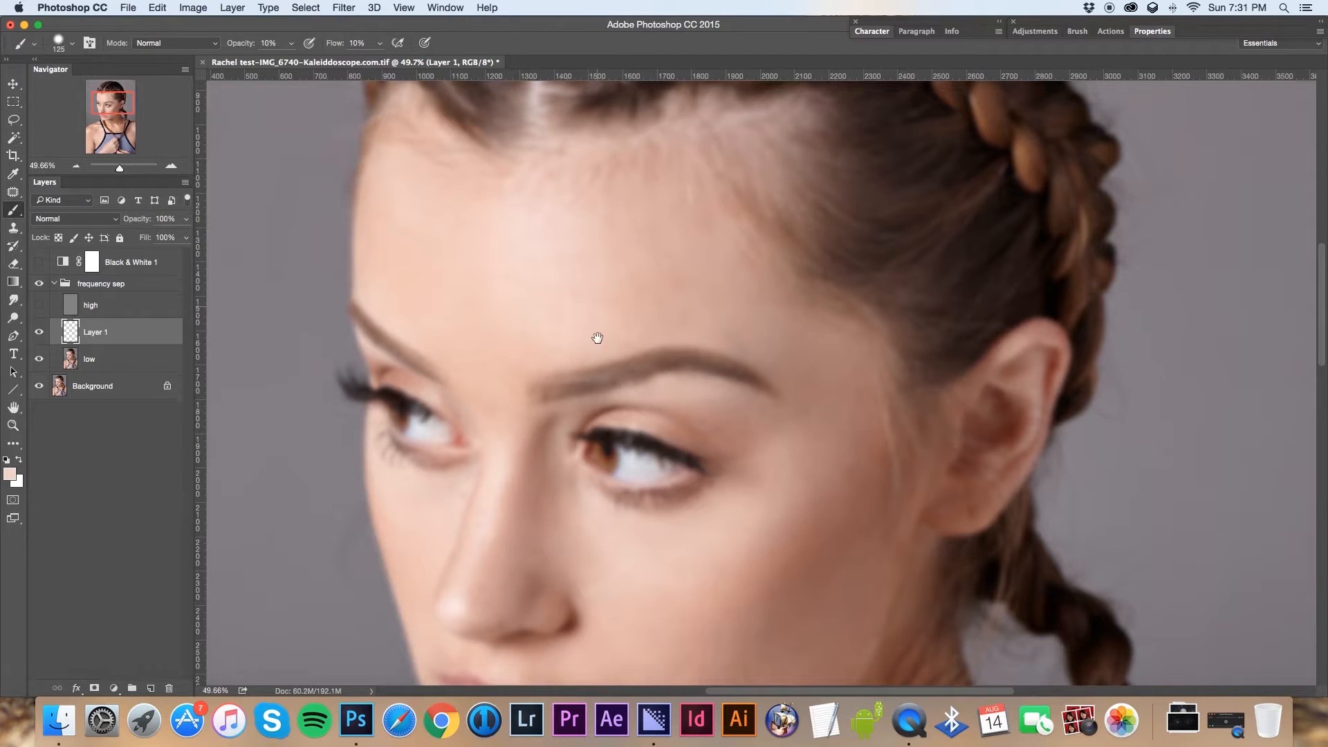
scroll(597, 332, "up", 5)
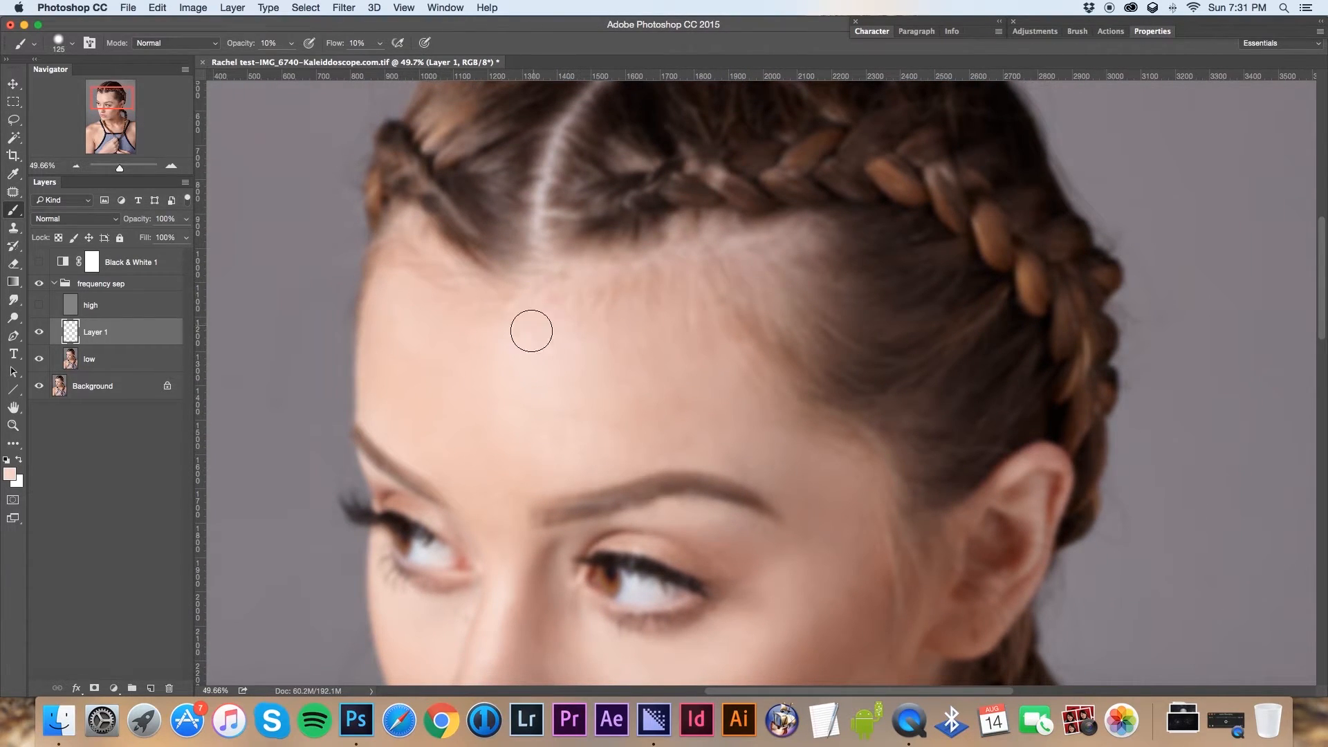
left_click(598, 353, "alt")
mouse_move(592, 318)
left_mouse_down()
mouse_move(664, 297)
mouse_move(664, 341)
left_mouse_up()
Reduce the brush to 100 px and blend sampled tones around the outer corner of the eye
left_click_drag(481, 467, 515, 246)
key("bracketleft")
left_click(747, 330, "alt")
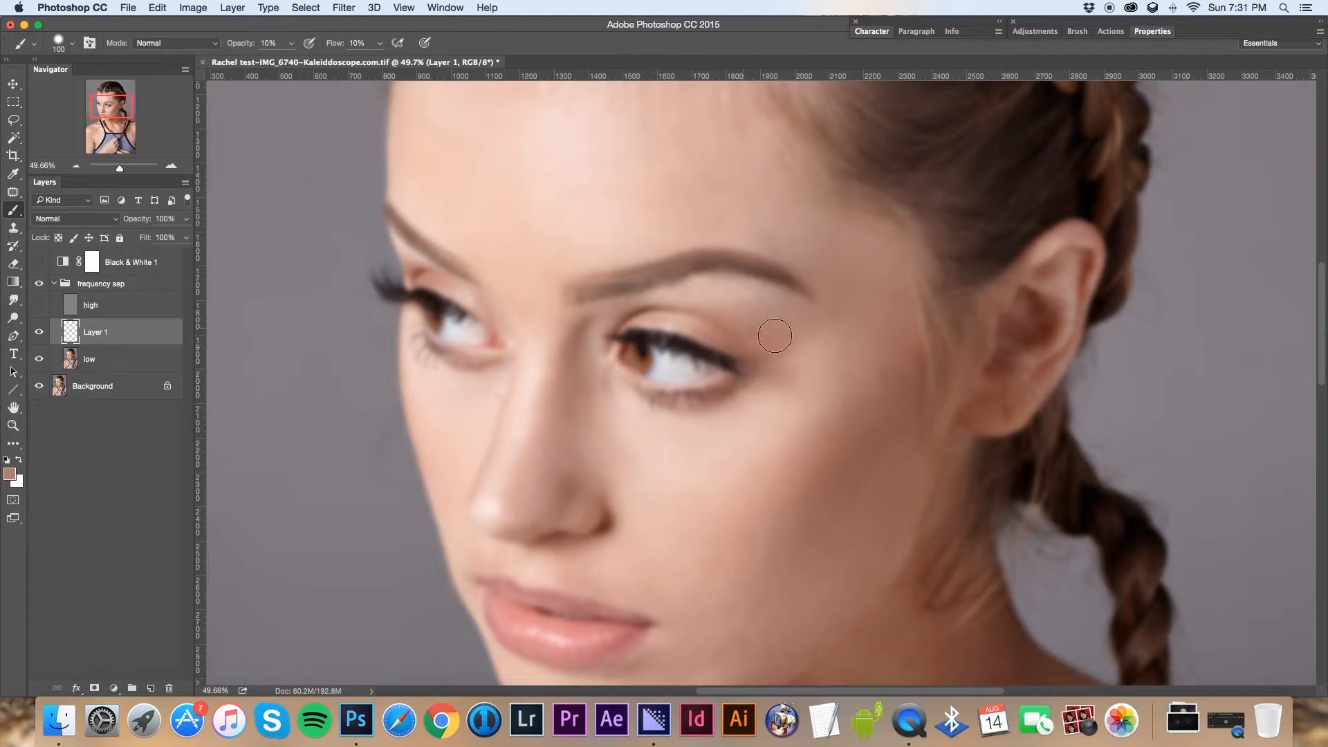
left_click_drag(559, 527, 487, 392)
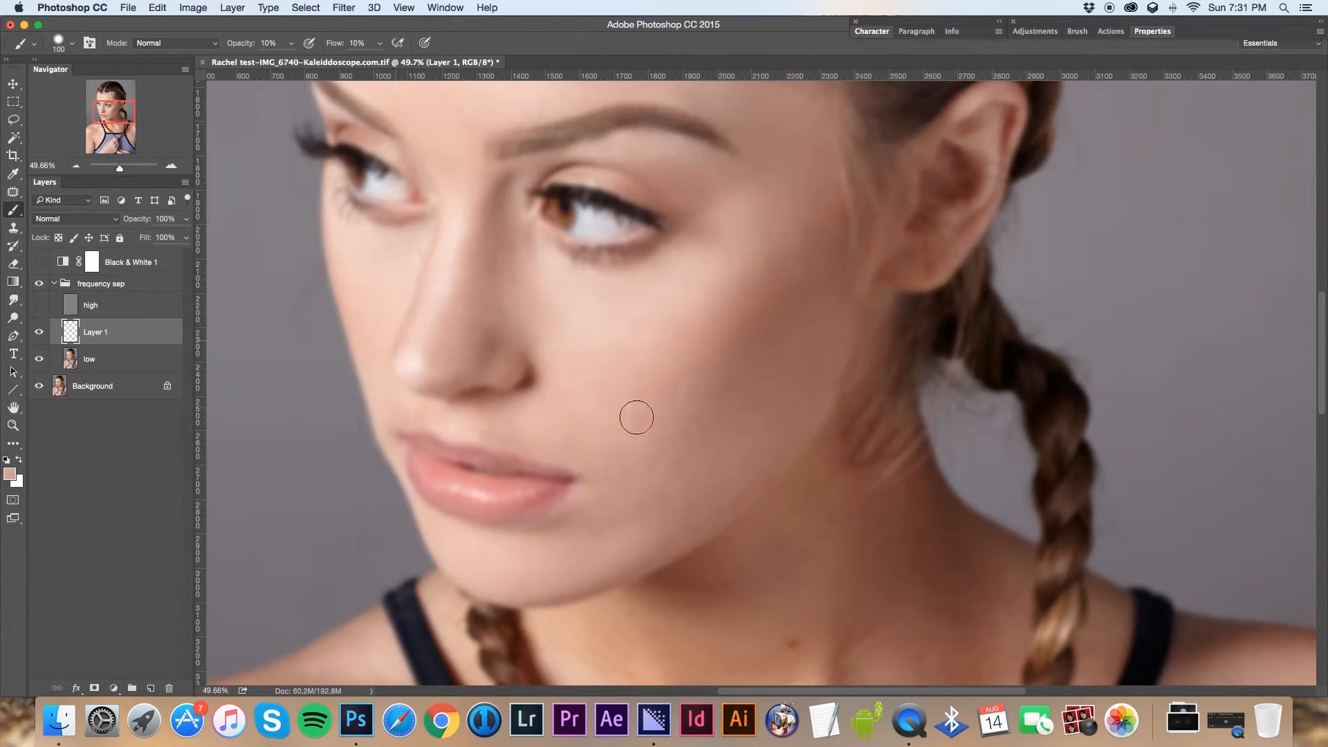
Compare the face with and without the painted layer, then show the high layer
left_click_drag(115, 109, 115, 101)
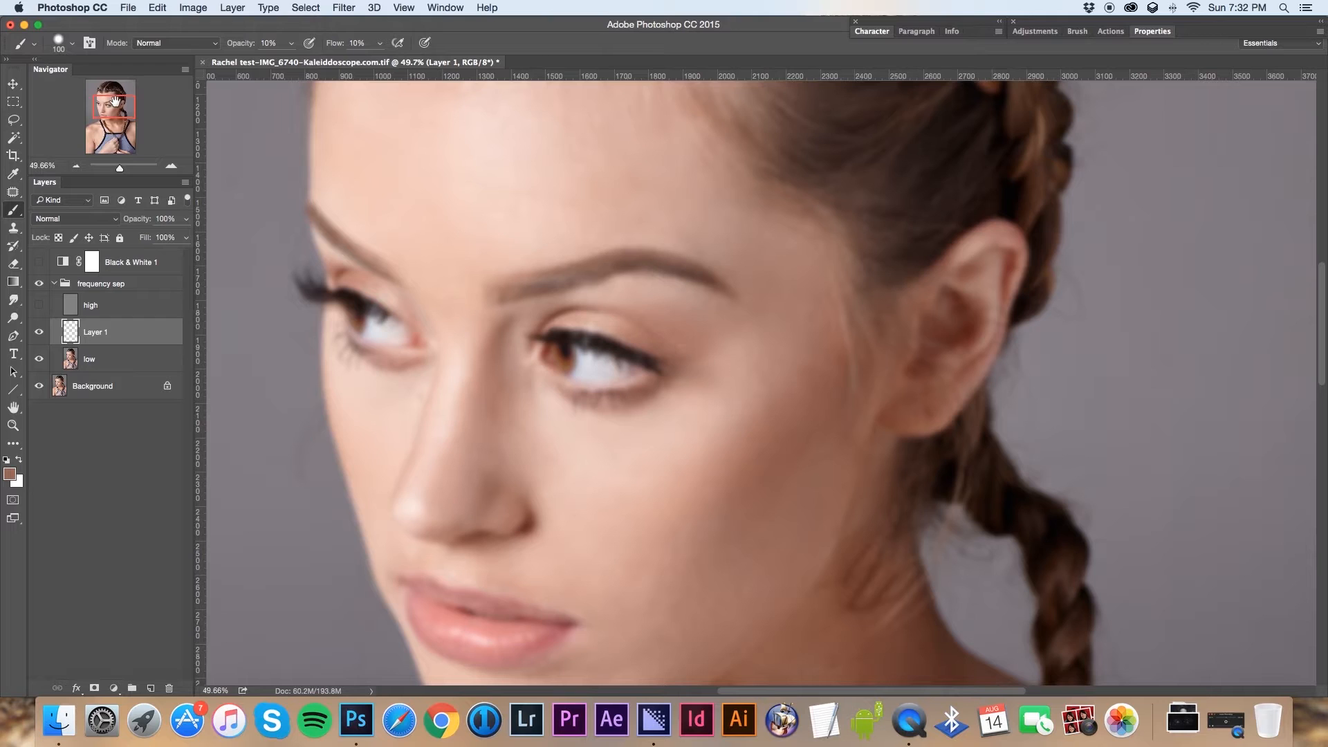
left_click(39, 334)
left_click(39, 333)
left_click(38, 331)
left_click(38, 332)
left_click(39, 308)
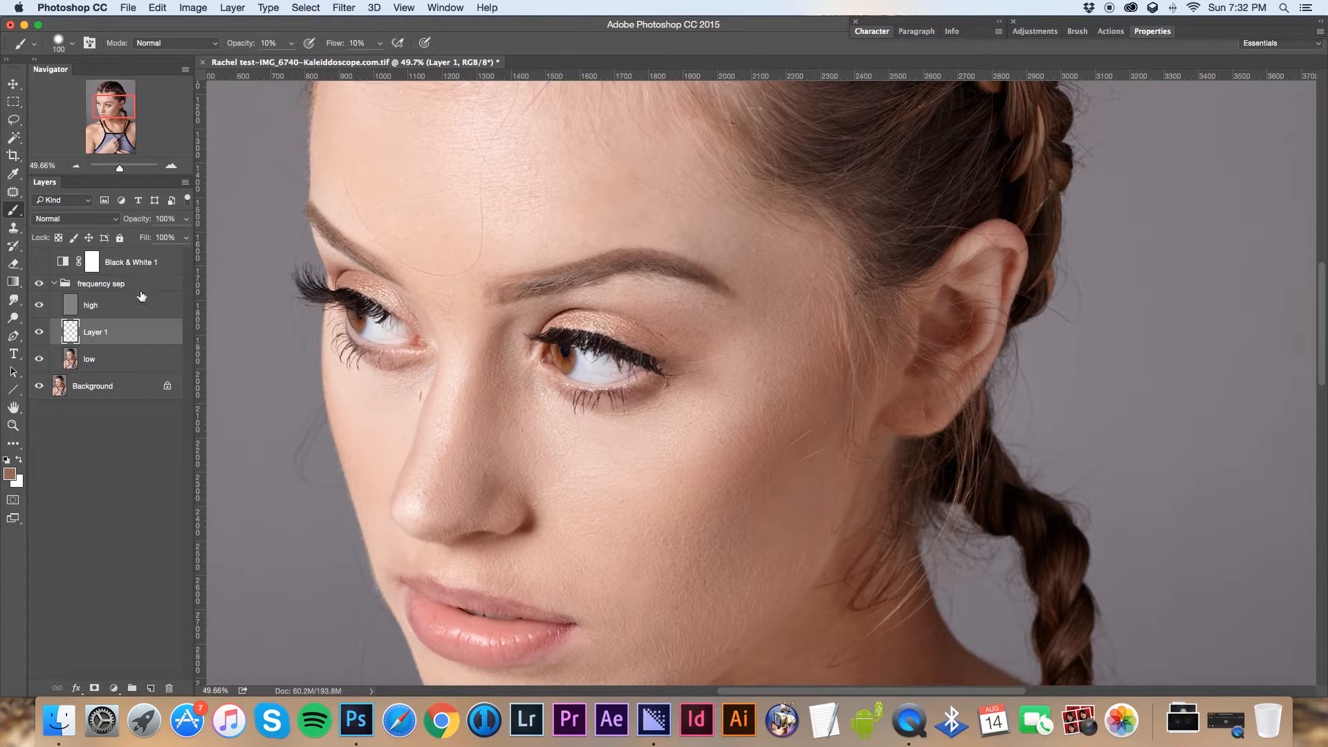
Compare the whole portrait with and without the frequency sep group, then inspect the cheek and forehead up close
left_click_drag(130, 109, 123, 111)
left_click_drag(118, 169, 119, 170)
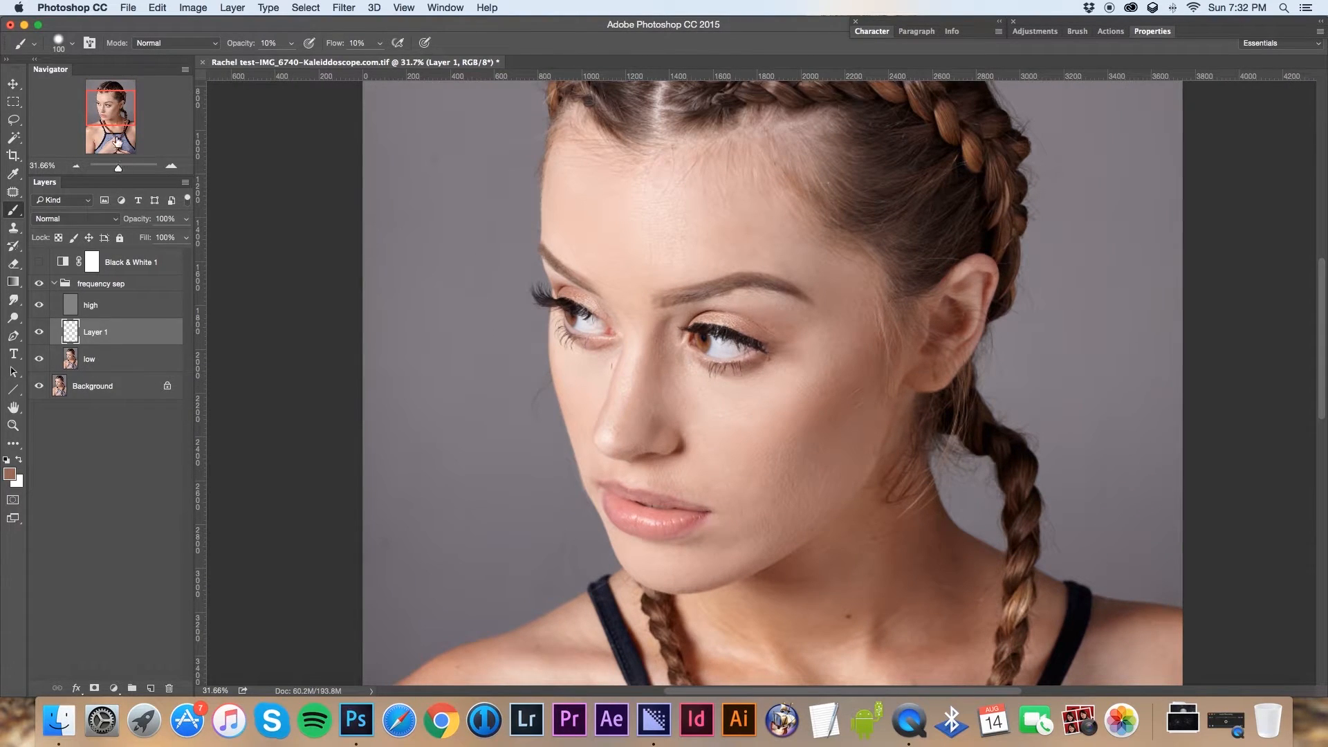
left_click_drag(116, 119, 117, 142)
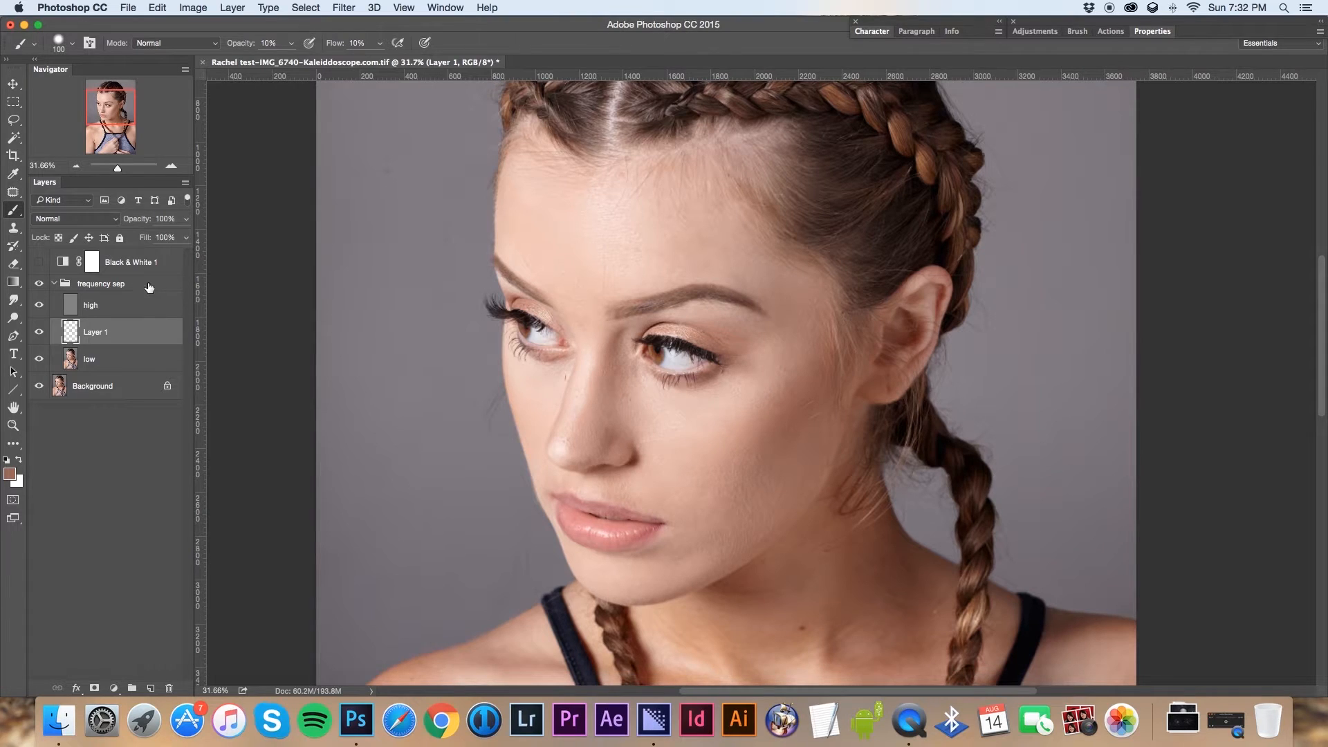
left_click(39, 285)
left_click_drag(123, 170, 123, 171)
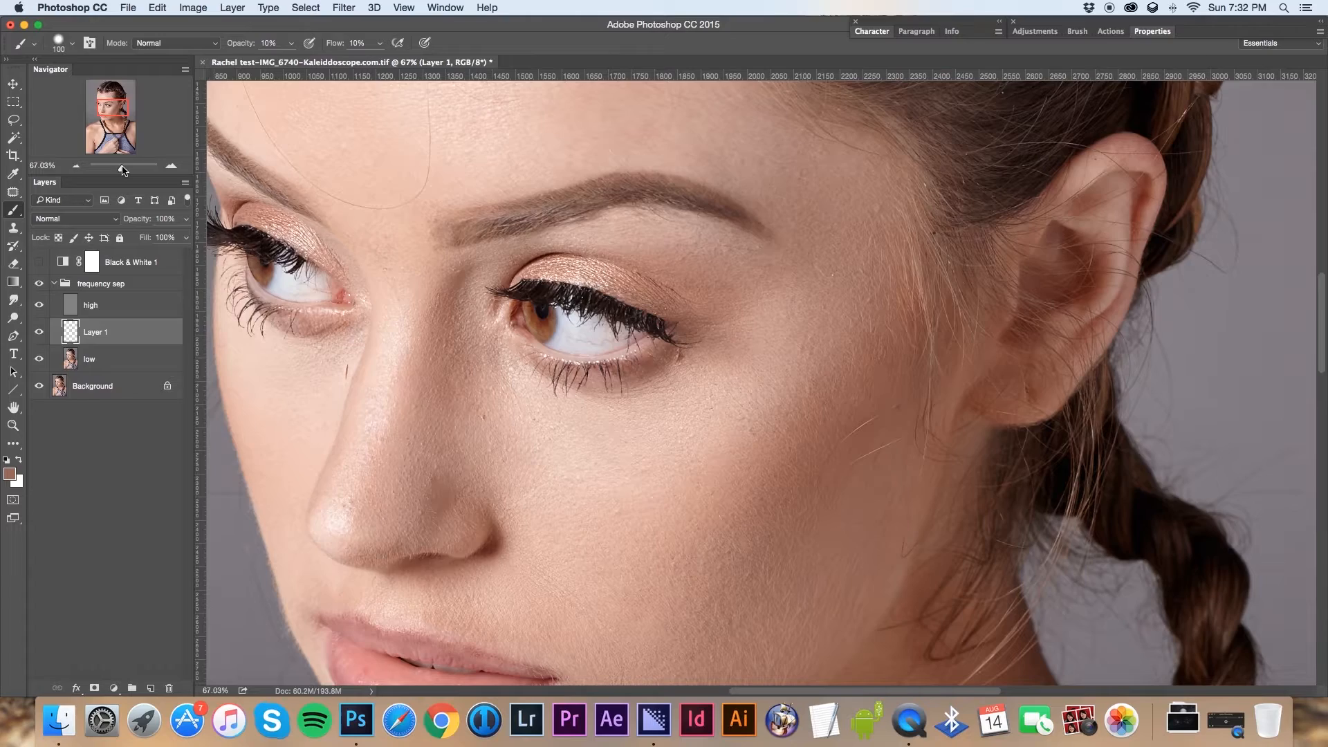
left_click(101, 94)
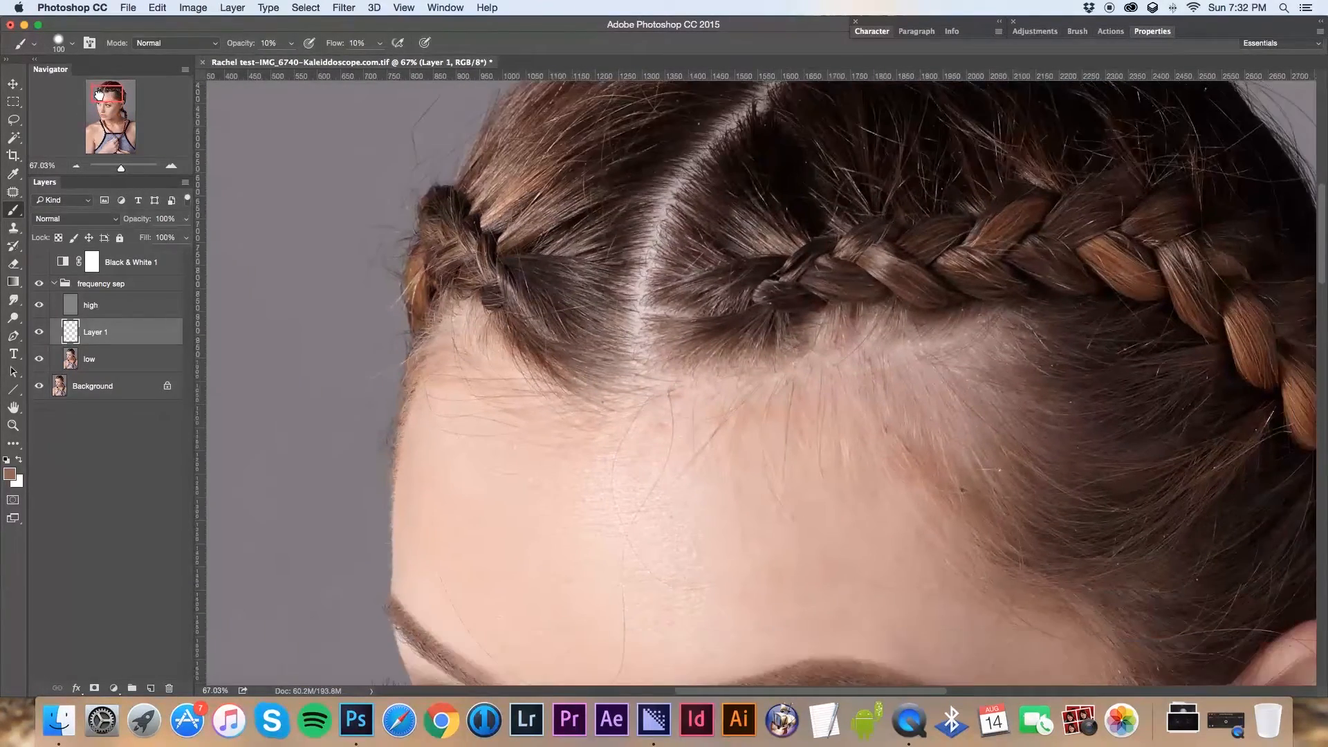
left_click_drag(99, 95, 102, 97)
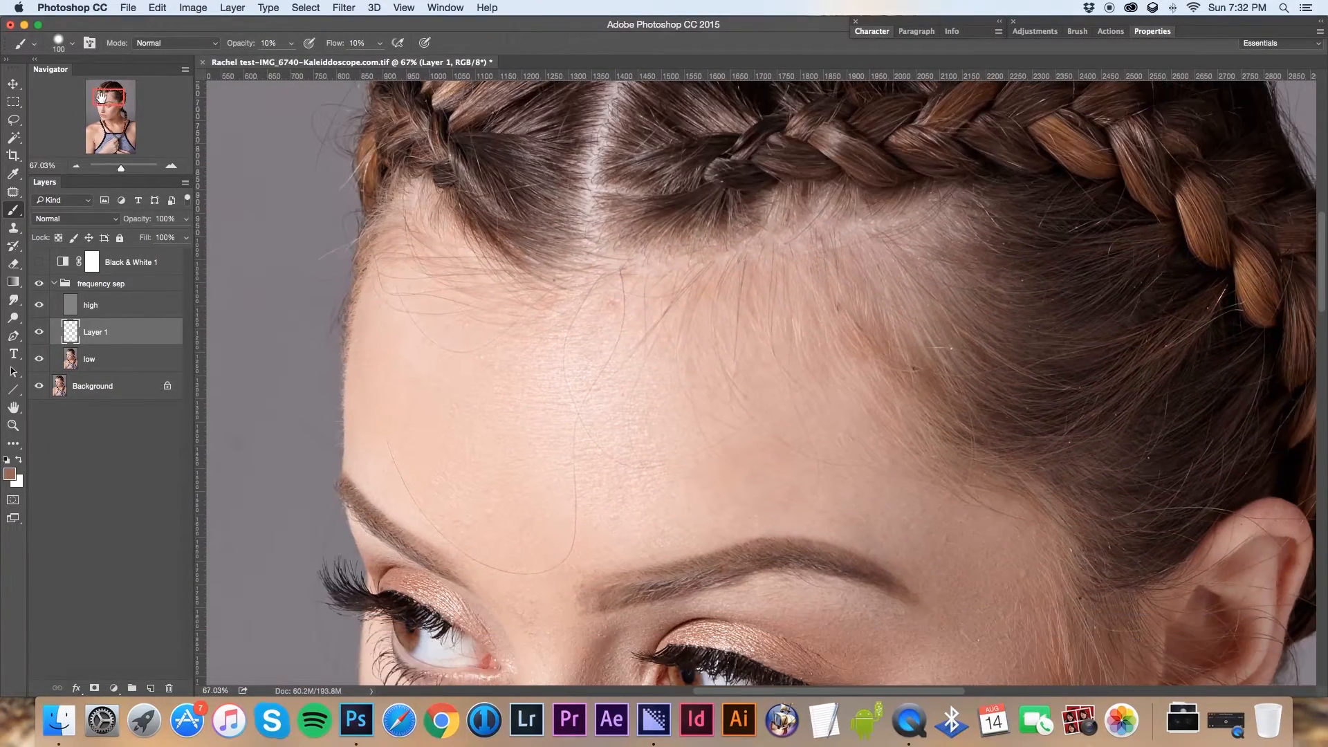
Hide the high layer and compare the forehead with and without the painted layer
left_click(39, 306)
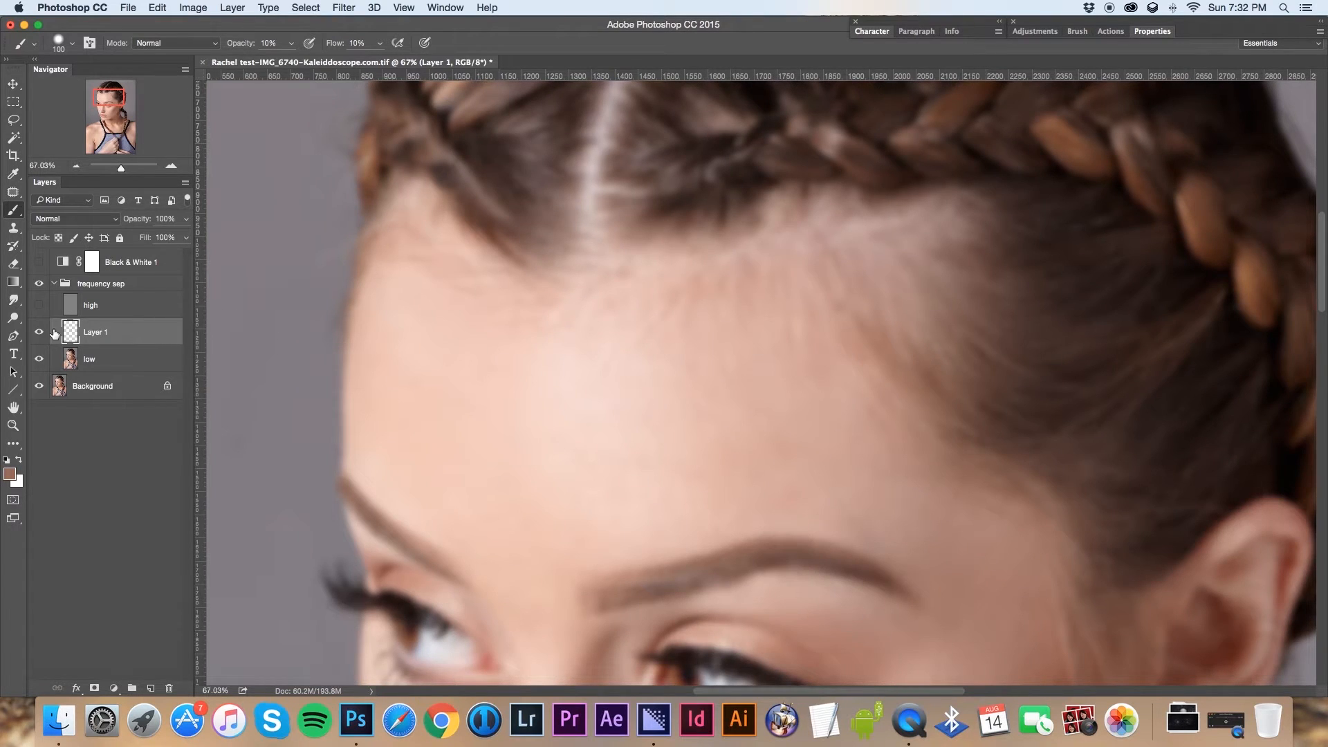
left_click_drag(118, 105, 120, 109)
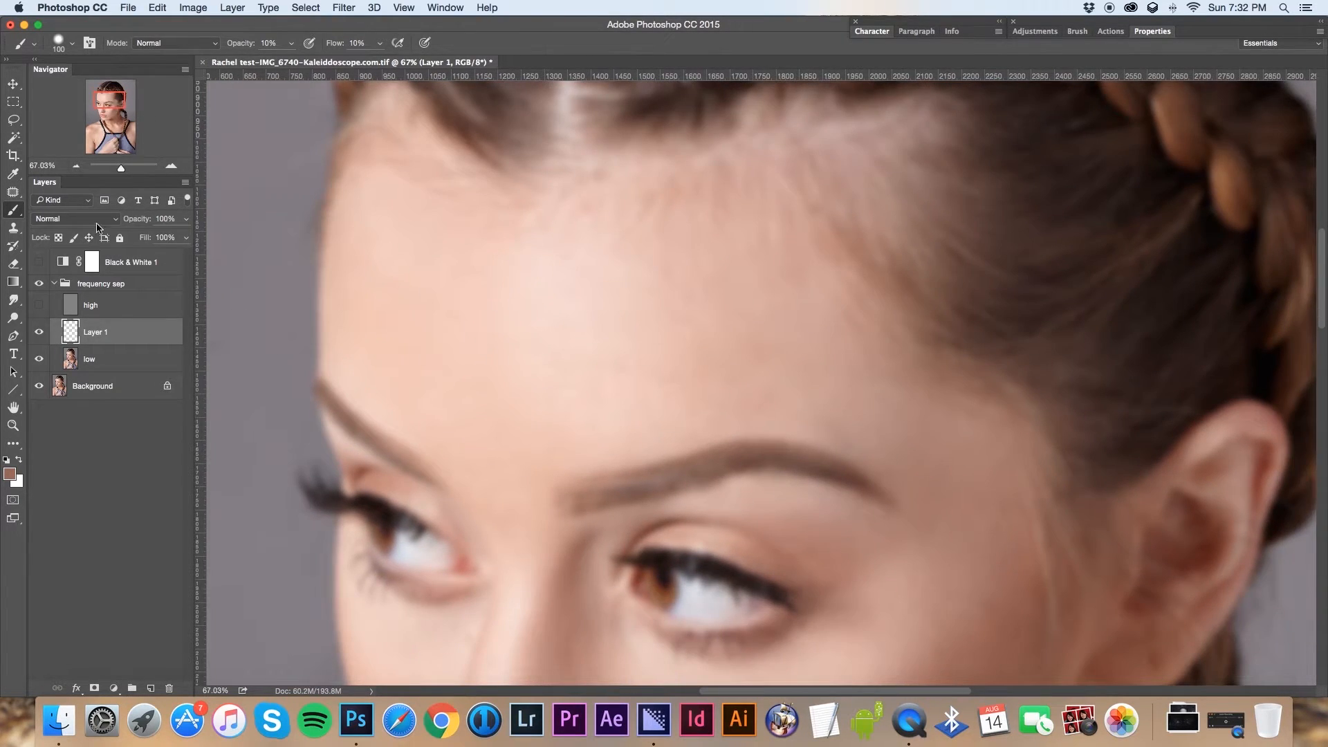
left_click(39, 334)
left_click(40, 334)
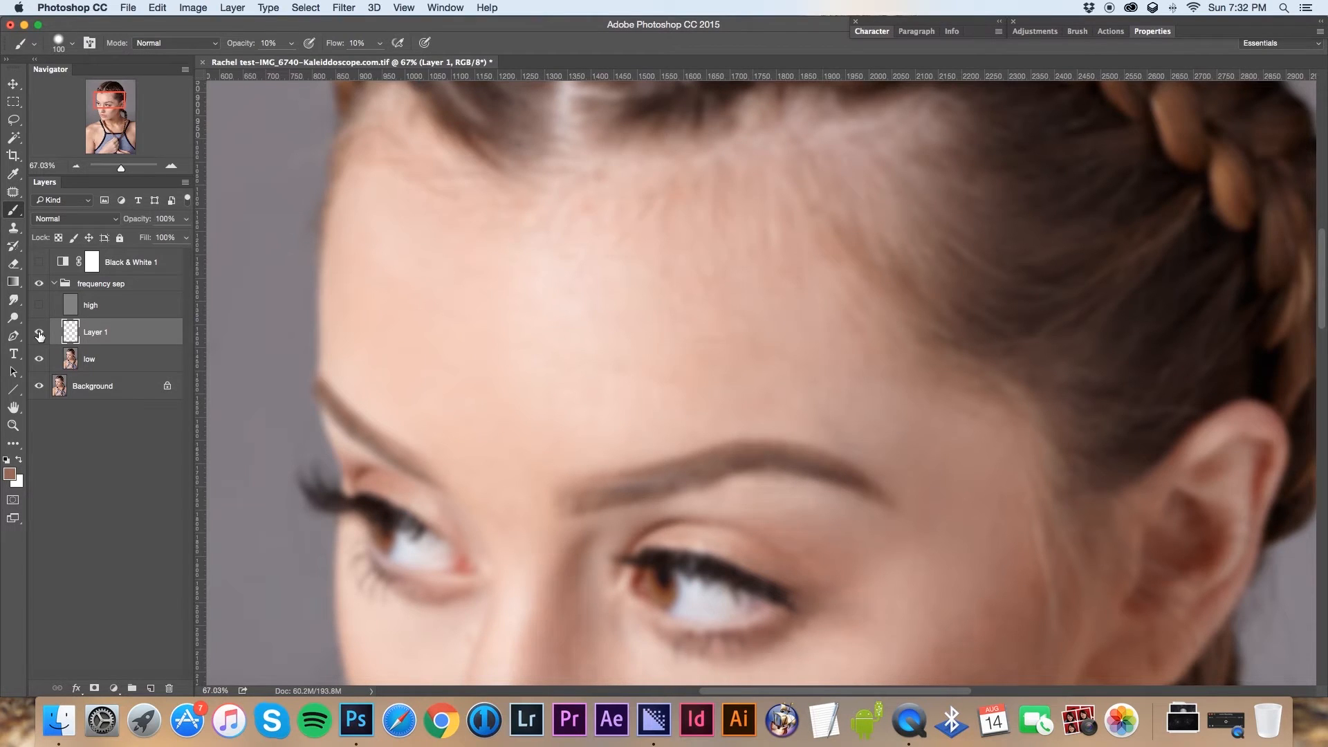
Merge the painted layer with the low layer, name the result low, and choose the Patch tool
left_click(94, 359, "shift")
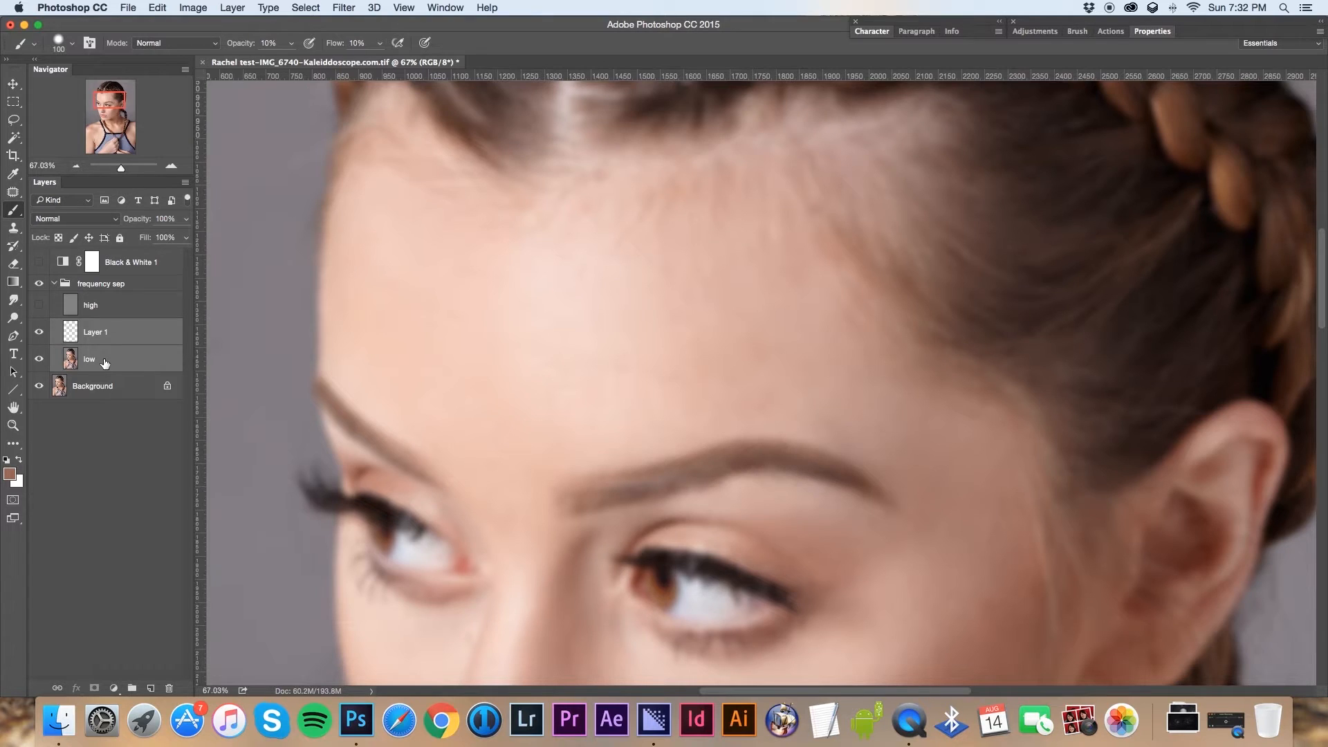
key("ctrl+e")
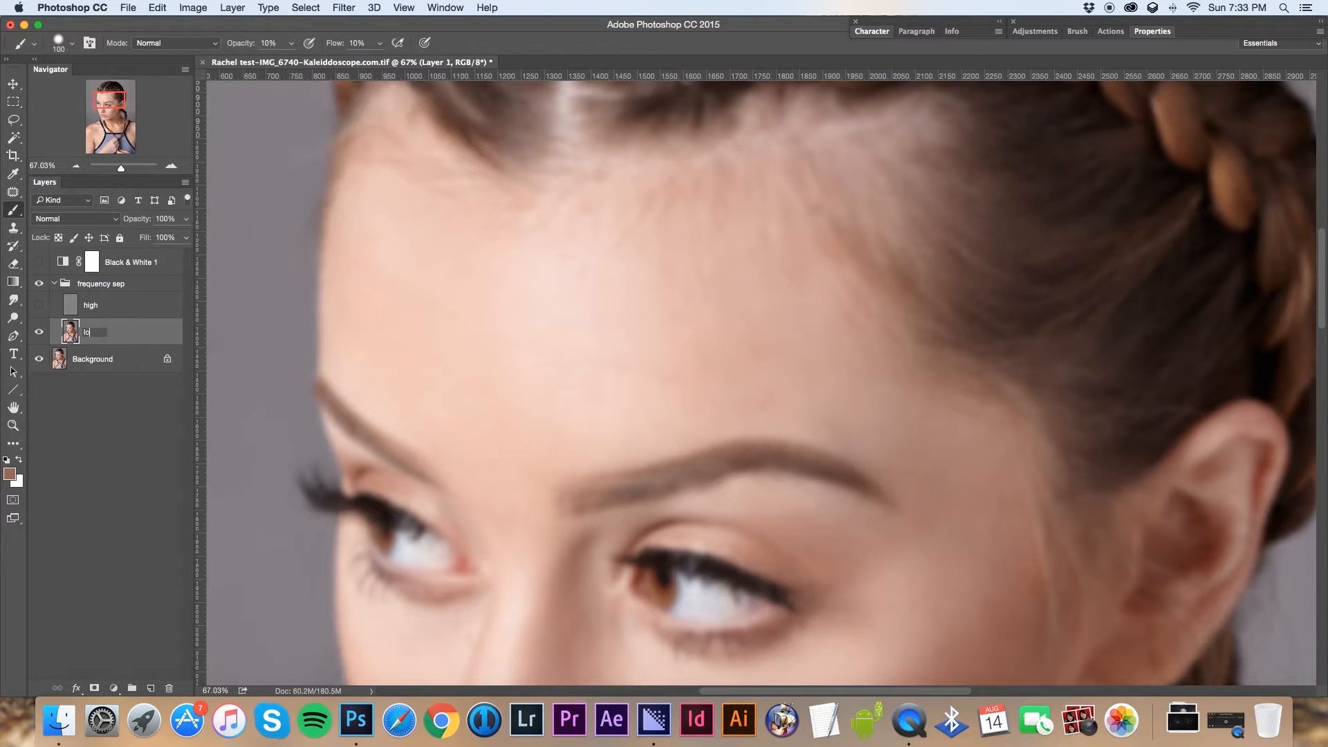
key("Return")
left_click(12, 193)
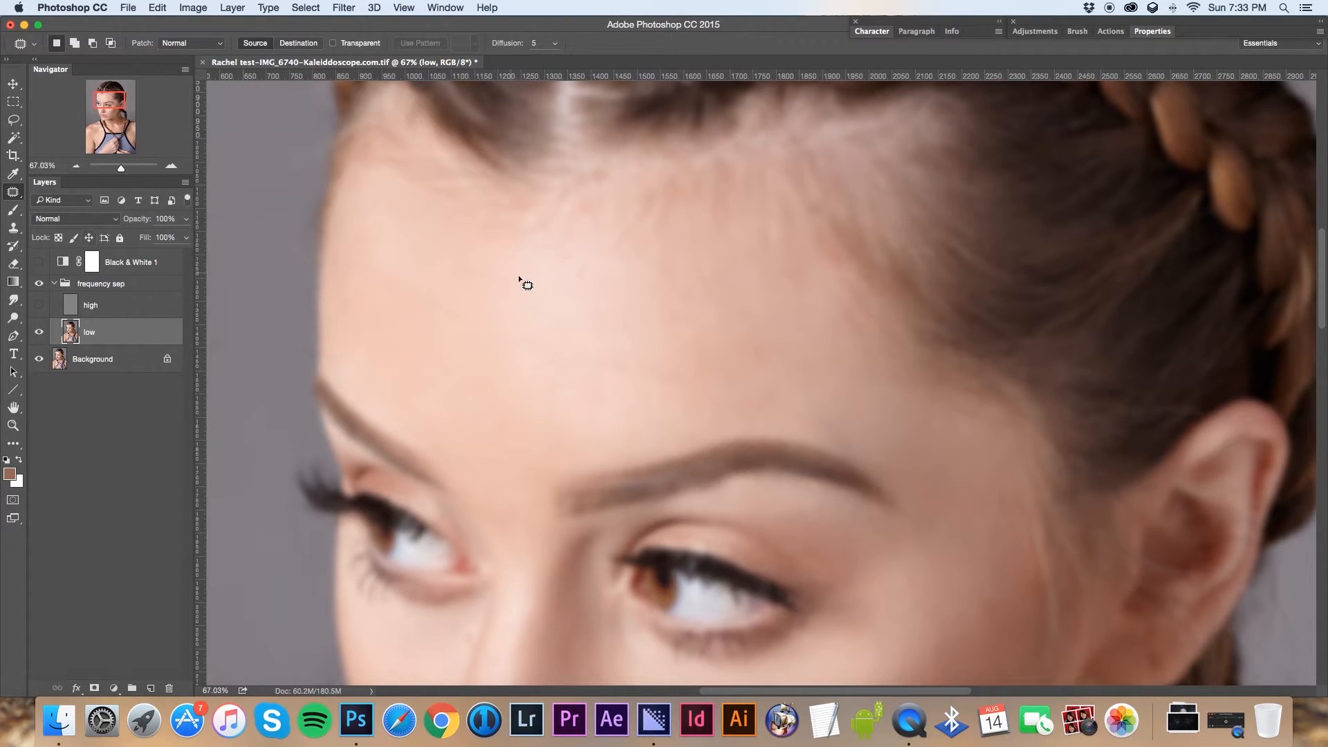
Patch the uneven tones on the low layer across the upper, middle and lower forehead, deselecting after the patches
left_click_drag(601, 194, 601, 197)
left_click_drag(603, 202, 611, 250)
key("ctrl+d")
mouse_move(651, 202)
left_mouse_down()
mouse_move(620, 258)
mouse_move(650, 207)
left_mouse_up()
left_click_drag(643, 222, 688, 259)
key("ctrl+d")
left_click_drag(647, 194, 695, 235)
left_click_drag(549, 222, 552, 225)
left_click_drag(540, 224, 513, 267)
key("super+d")
left_click_drag(616, 336, 604, 307)
key("super+d")
Show the high layer and turn on the Black & White 1 adjustment to inspect the forehead texture
left_click_drag(99, 99, 130, 105)
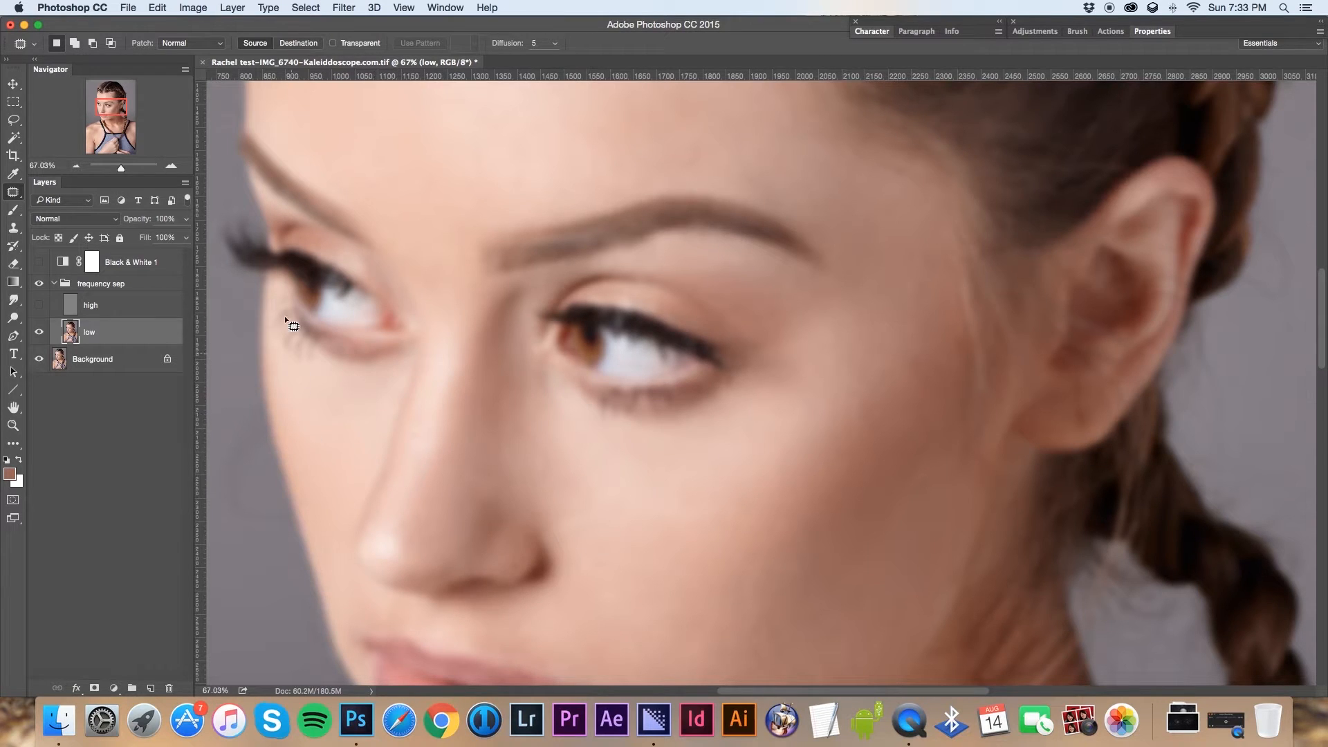
scroll(214, 234, "up", 5)
scroll(214, 234, "left", 3)
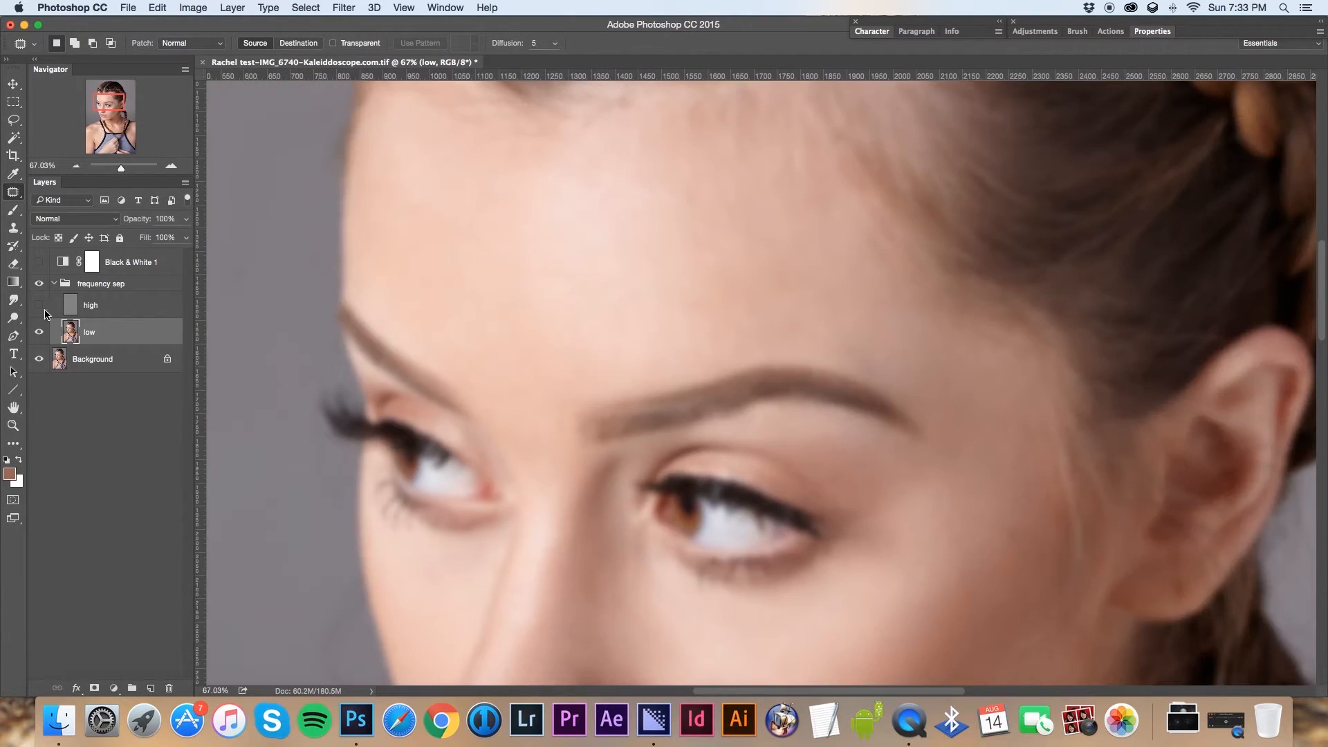
left_click(39, 306)
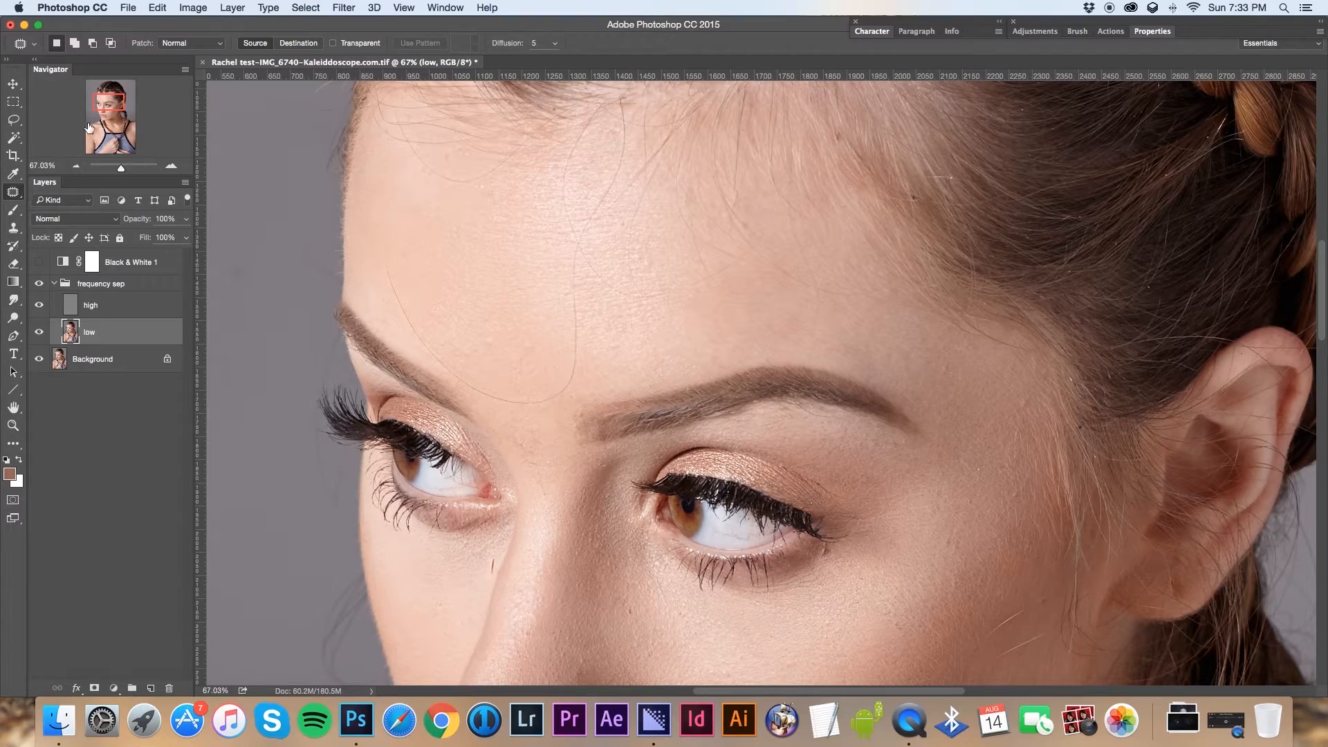
left_click_drag(131, 101, 135, 102)
left_click_drag(125, 111, 114, 101)
left_click(39, 262)
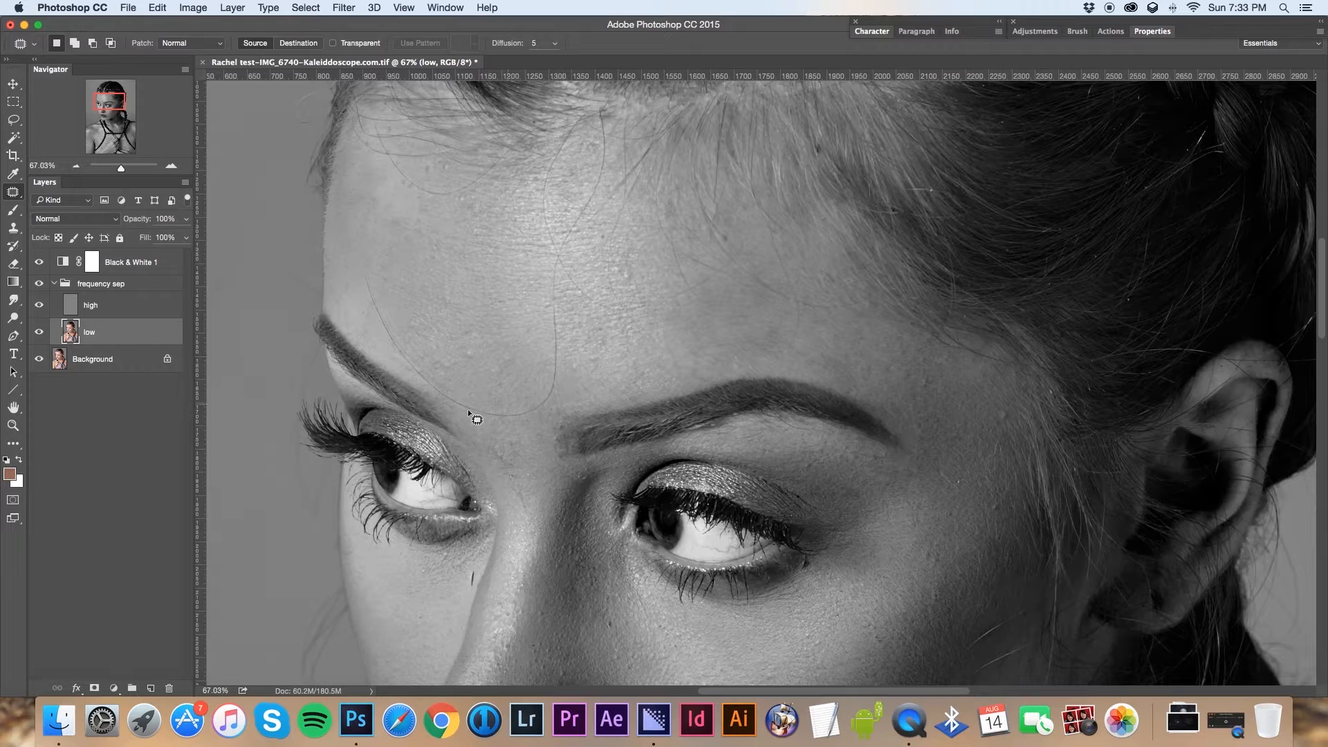
Select the high layer and set up the Clone Stamp with 93% opacity and a 50 px brush
left_click(69, 312)
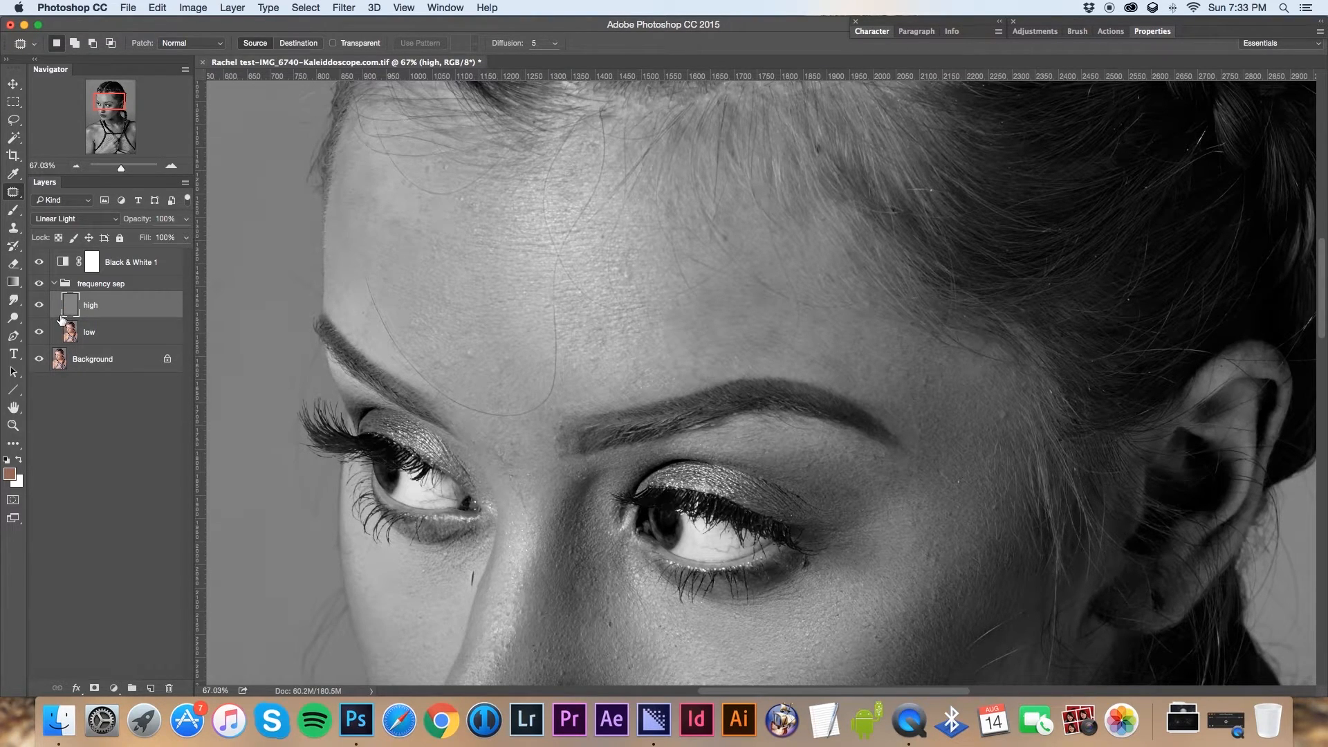
left_click(14, 228)
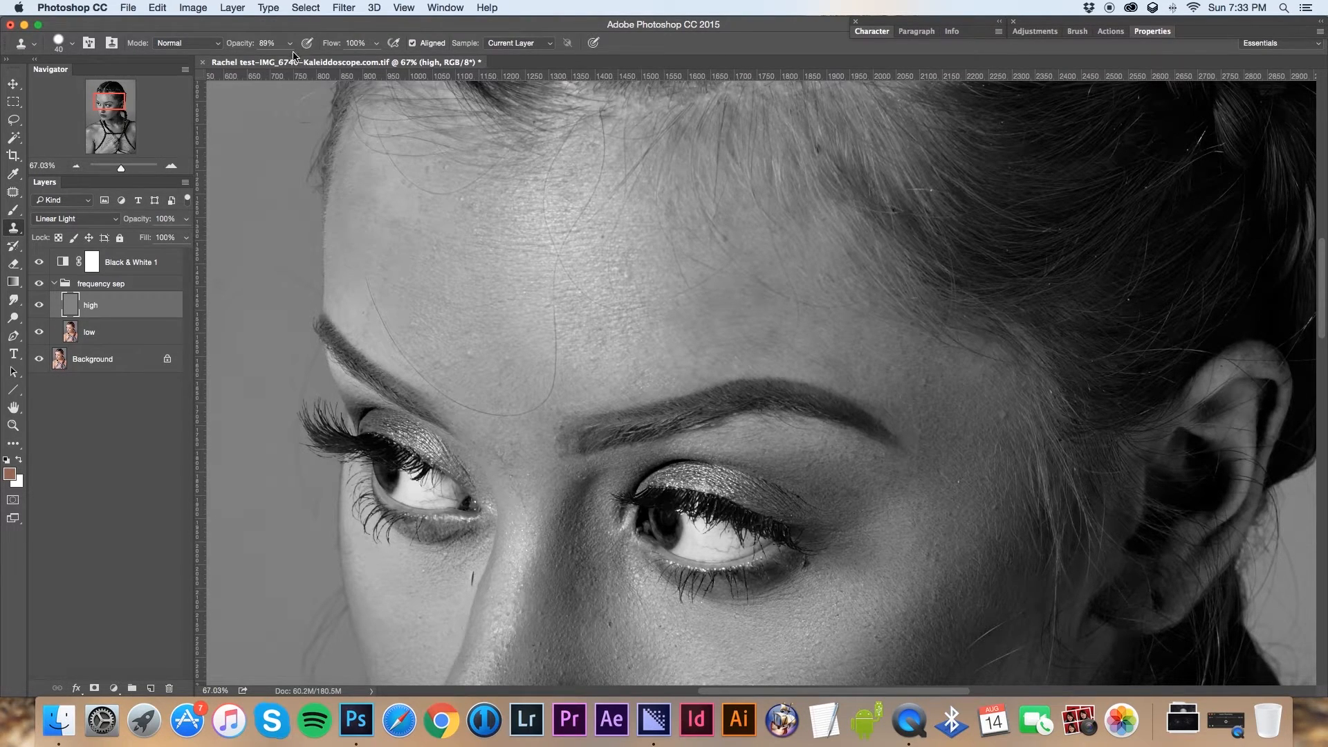
left_click(291, 44)
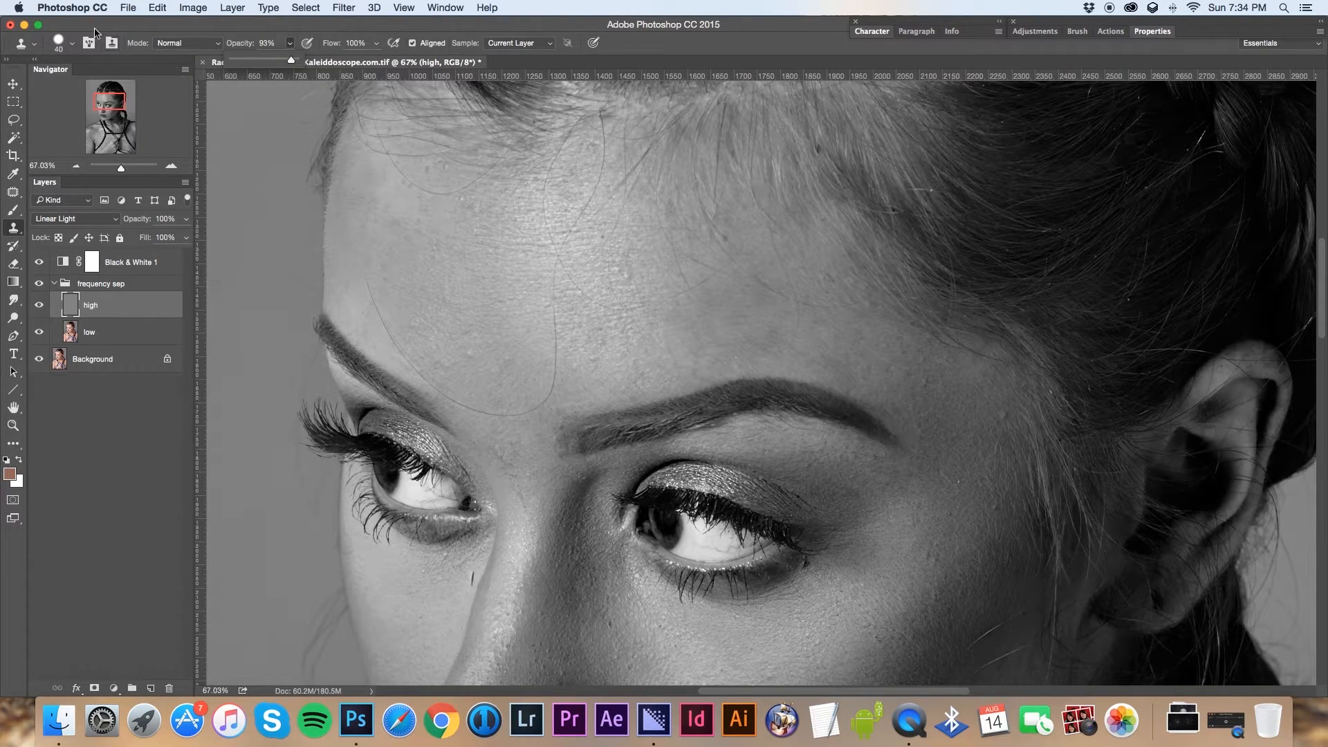
left_click(73, 45)
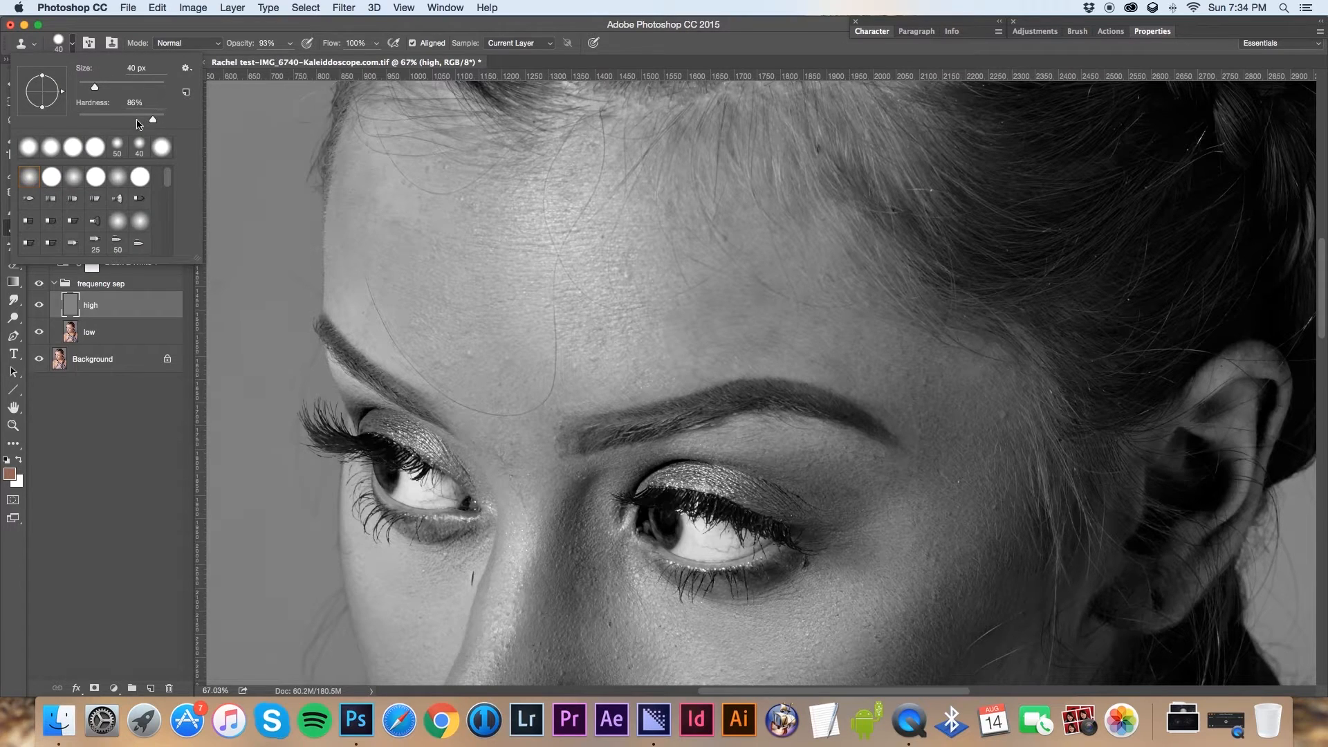
left_click(688, 47)
key("bracketright")
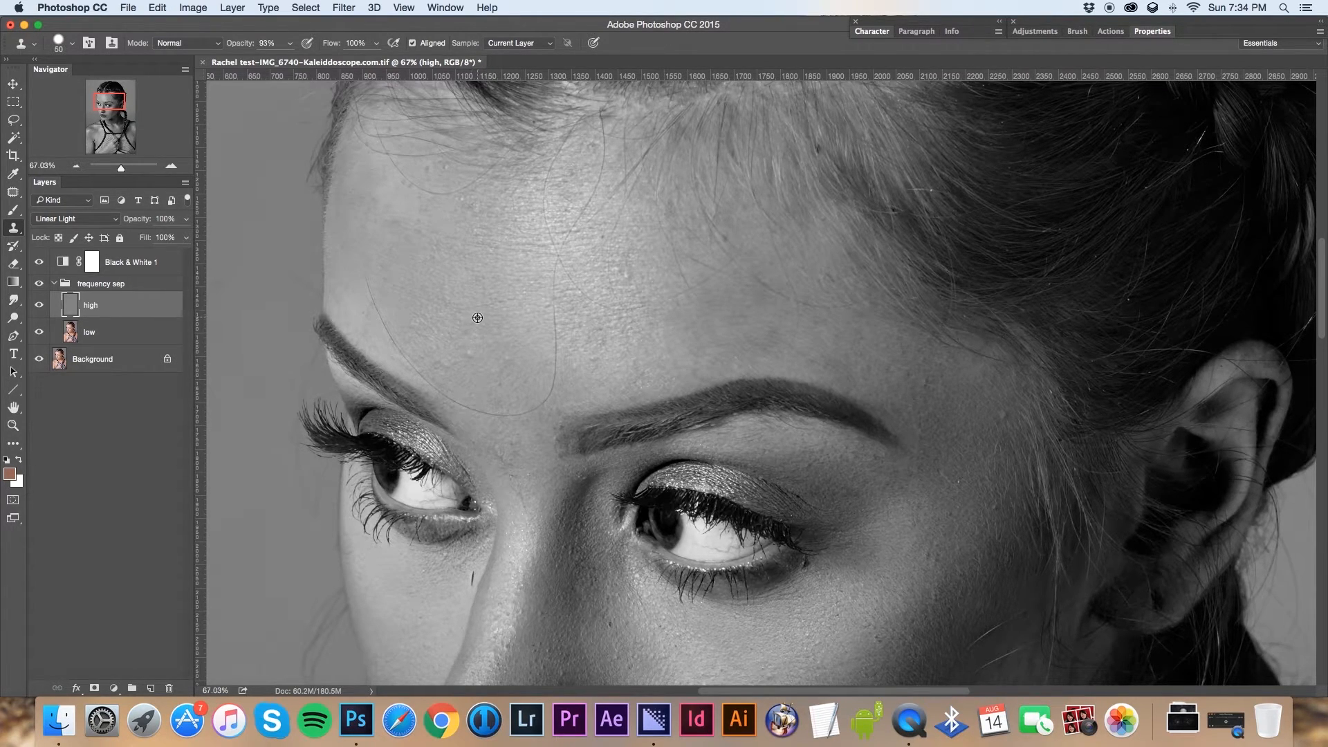
Clone clean skin texture over the stray hairs and bumps on the forehead, and enlarge the brush to 70 px
left_click(493, 341, "alt")
left_click(497, 345, "alt")
mouse_move(366, 280)
left_mouse_down()
mouse_move(390, 331)
mouse_move(411, 314)
mouse_move(390, 315)
mouse_move(419, 309)
mouse_move(422, 345)
mouse_move(407, 359)
mouse_move(500, 414)
mouse_move(548, 393)
mouse_move(544, 328)
mouse_move(556, 357)
left_mouse_up()
left_click_drag(597, 316, 606, 365)
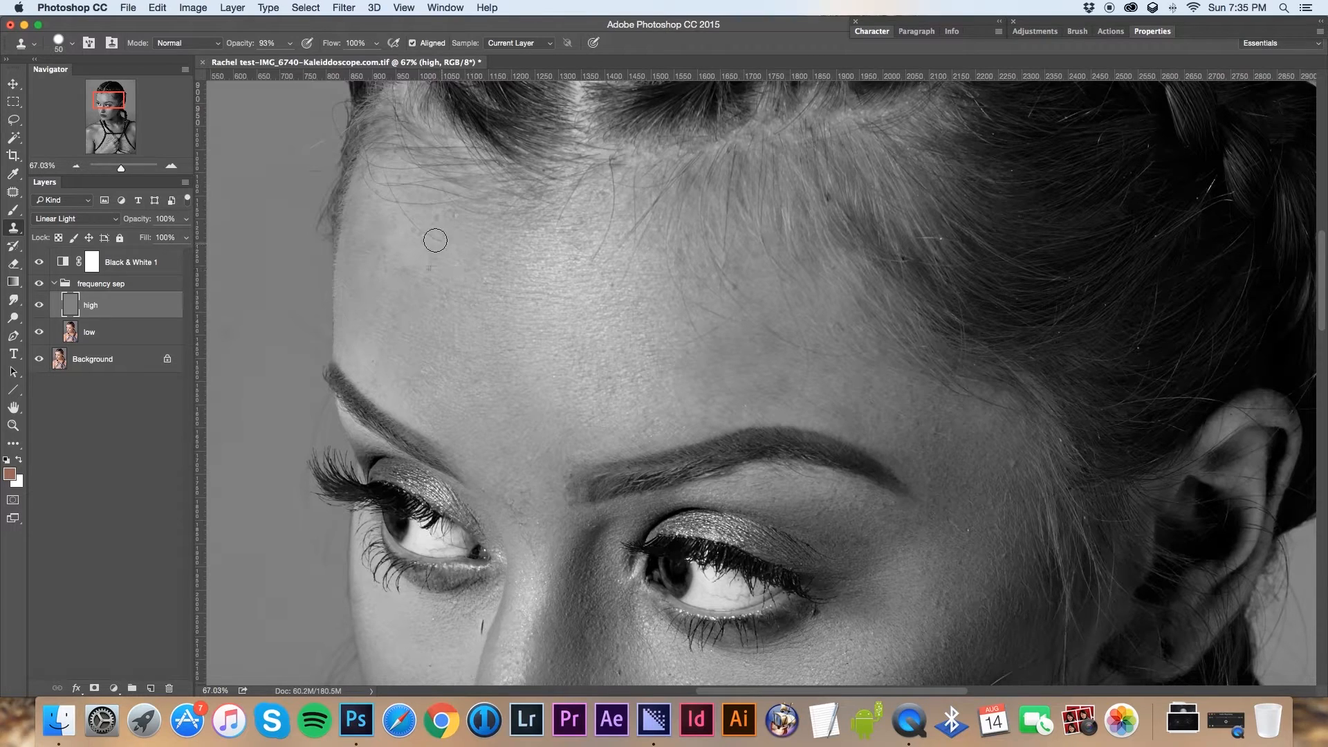
key("bracketright")
key("bracketright")
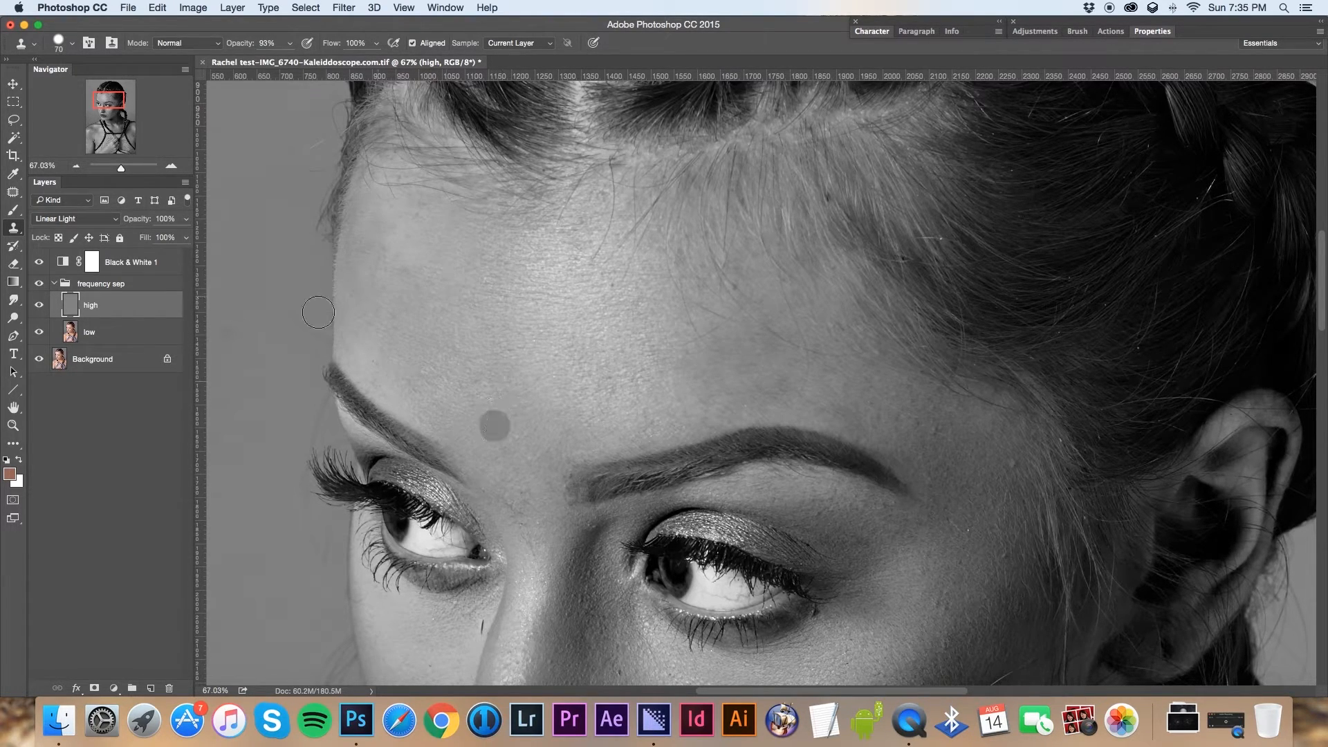
Try cloning texture onto the shadowed side of the nose with different brush sizes, undoing the stroke
scroll(543, 297, "down", 5)
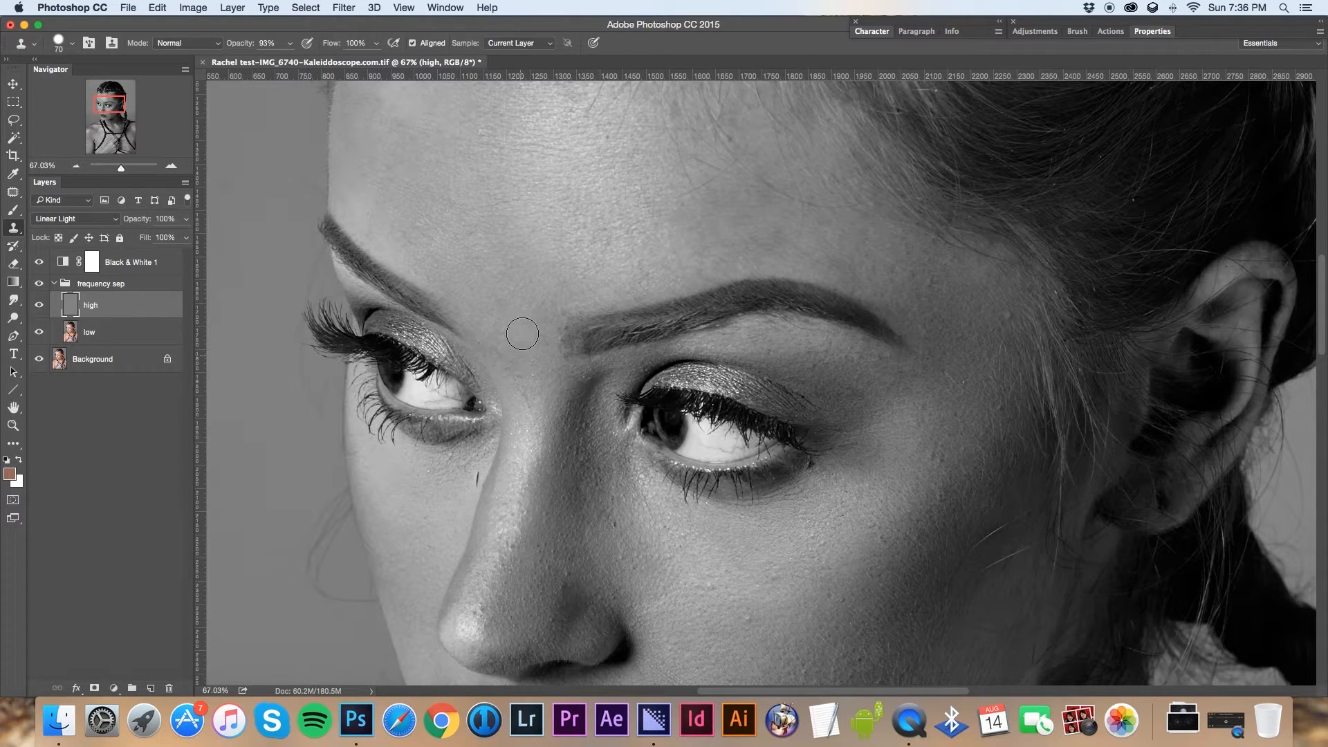
scroll(525, 470, "down", 2)
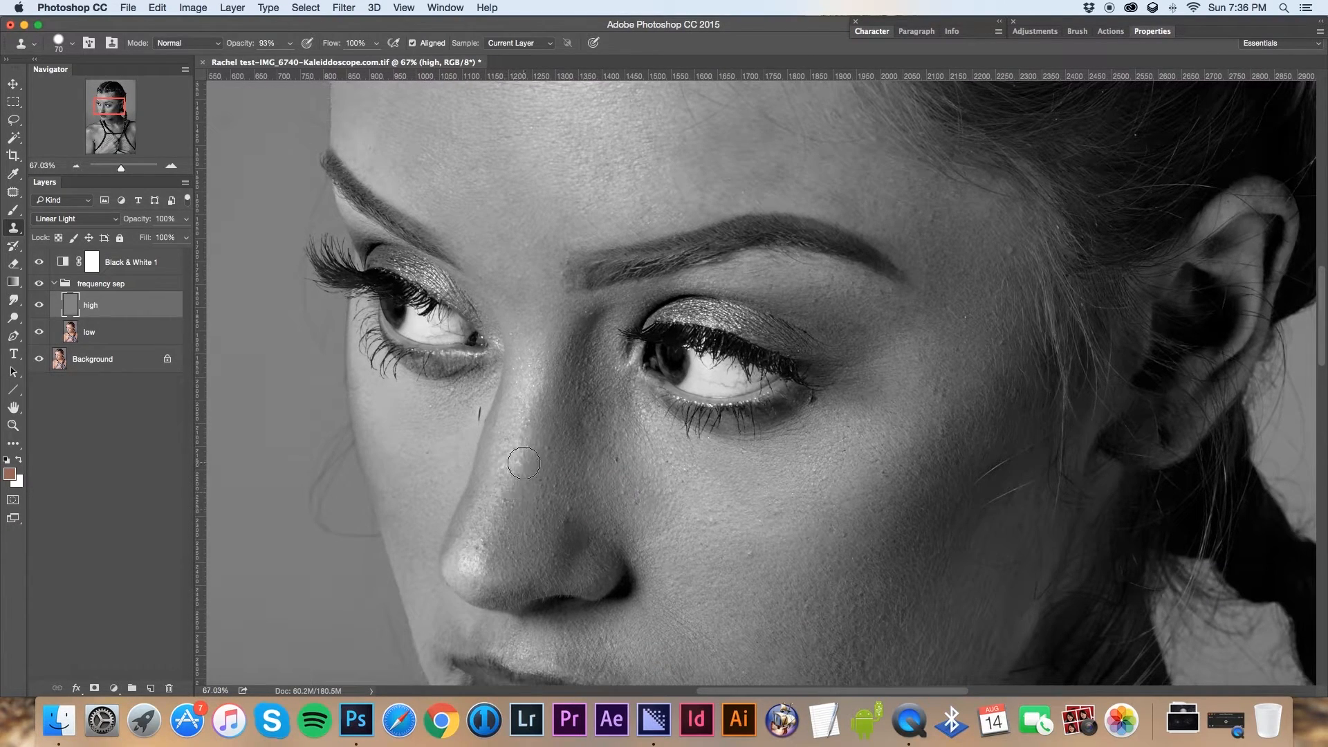
key("bracketleft")
key("bracketleft")
key("bracketleft")
left_click(587, 482)
key("super+z")
key("bracketright")
key("bracketright")
key("bracketright")
key("bracketright")
key("bracketright")
key("bracketleft")
key("bracketleft")
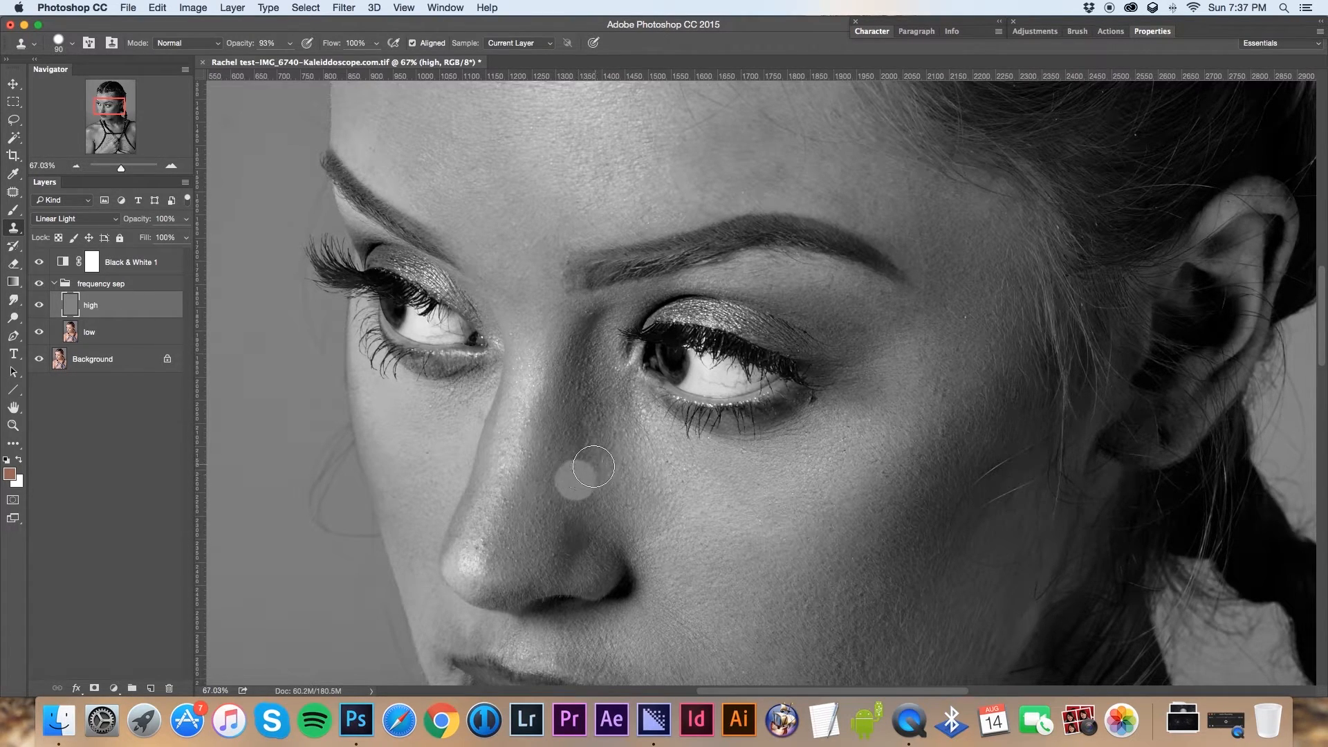
Set the Clone Stamp opacity to 68% and clone sampled texture along the shadowed side of the nose bridge
left_click(291, 43)
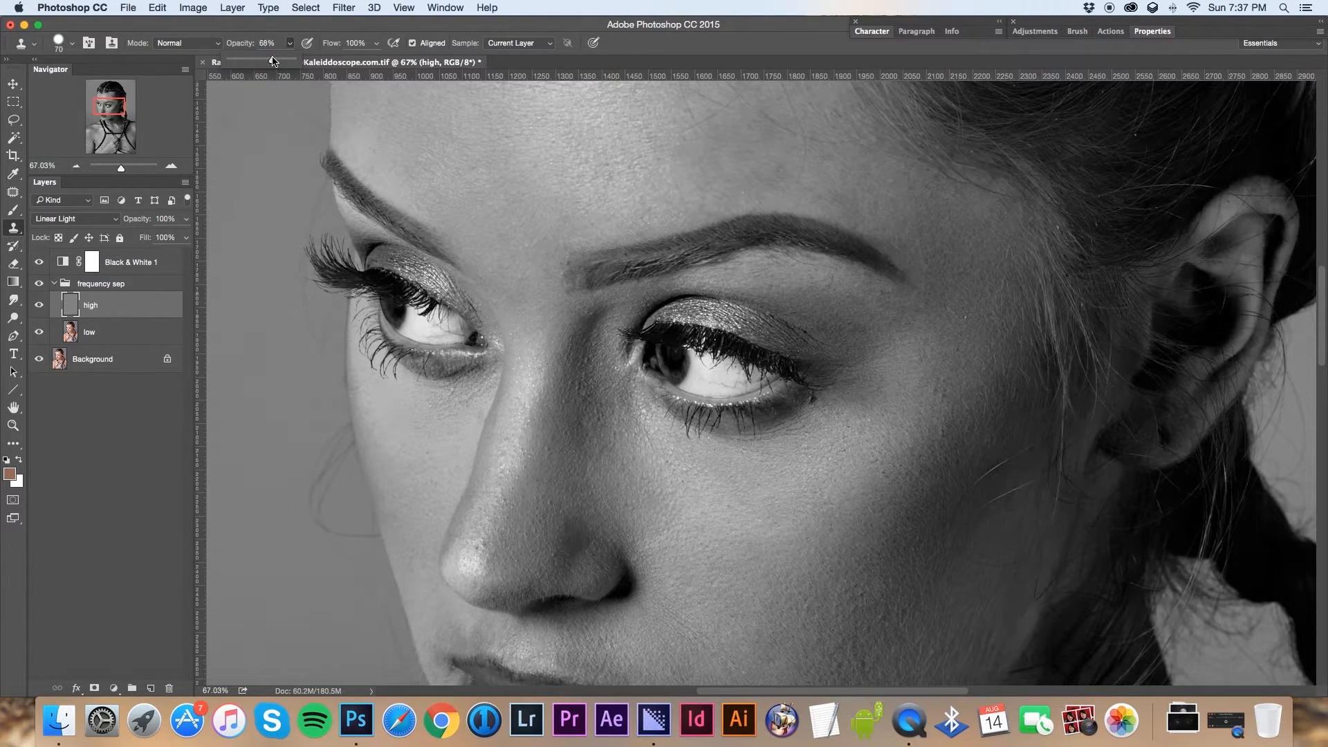
left_click(337, 28)
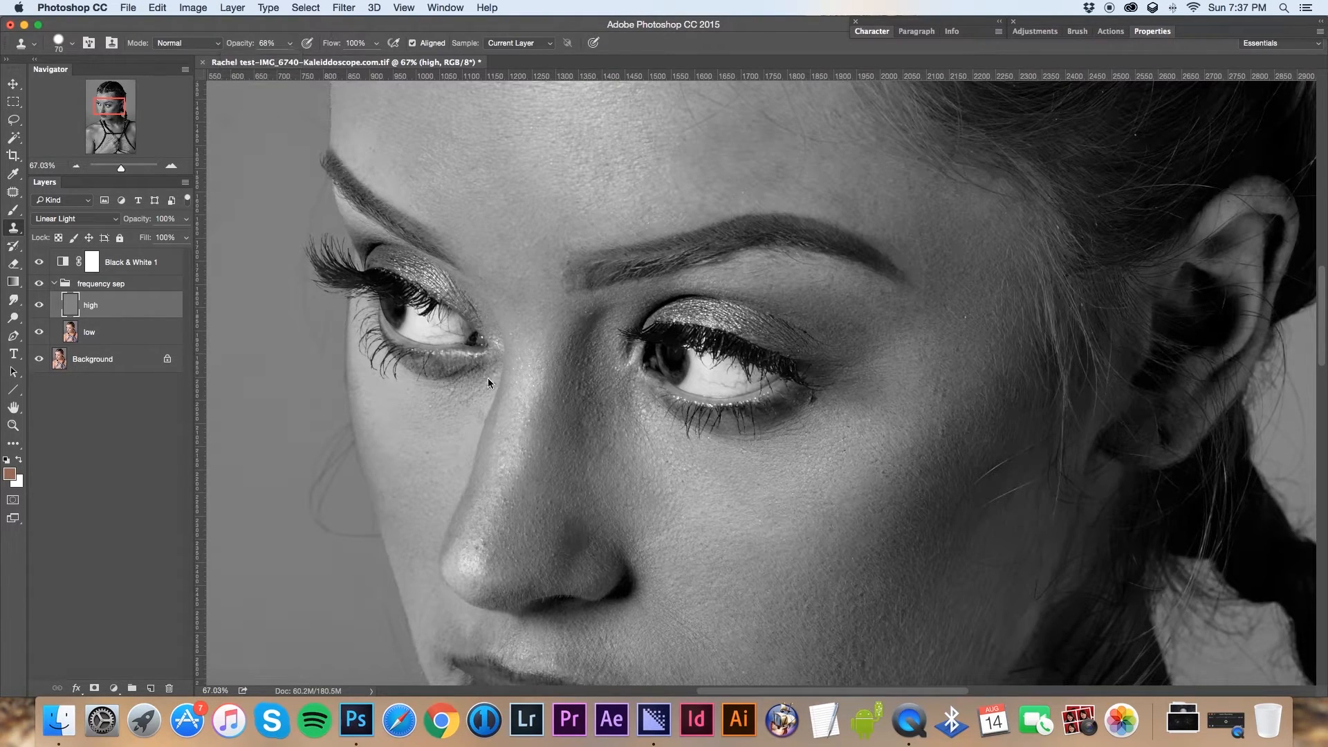
left_click(580, 449, "alt")
left_click_drag(594, 409, 587, 388)
left_click(576, 369, "alt")
Adjust the Clone Stamp opacity and clone sampled skin texture over the lower part of the nose
left_click(289, 43)
left_click_drag(324, 46, 341, 49)
left_click(373, 26)
mouse_move(546, 520)
left_mouse_down()
mouse_move(549, 550)
mouse_move(529, 523)
left_mouse_up()
left_click(522, 534, "alt")
With a smaller Clone Stamp brush at 64% opacity, clone texture over the skin between the far eye and the nose
key("bracketleft")
key("bracketleft")
key("bracketleft")
left_click(469, 562)
key("super+z")
left_click(289, 44)
left_click(436, 148)
left_click_drag(485, 377, 477, 388)
Clone texture over the skin under the nearer eye, undoing the first stroke and resampling from the cheek
left_click(658, 436)
key("super+z")
mouse_move(643, 432)
left_mouse_down()
mouse_move(639, 412)
mouse_move(633, 430)
left_mouse_up()
left_click(612, 478, "alt")
Set the Clone Stamp opacity to 77% and clone texture over the nearer cheek
scroll(498, 360, "down", 5)
scroll(498, 359, "right", 3)
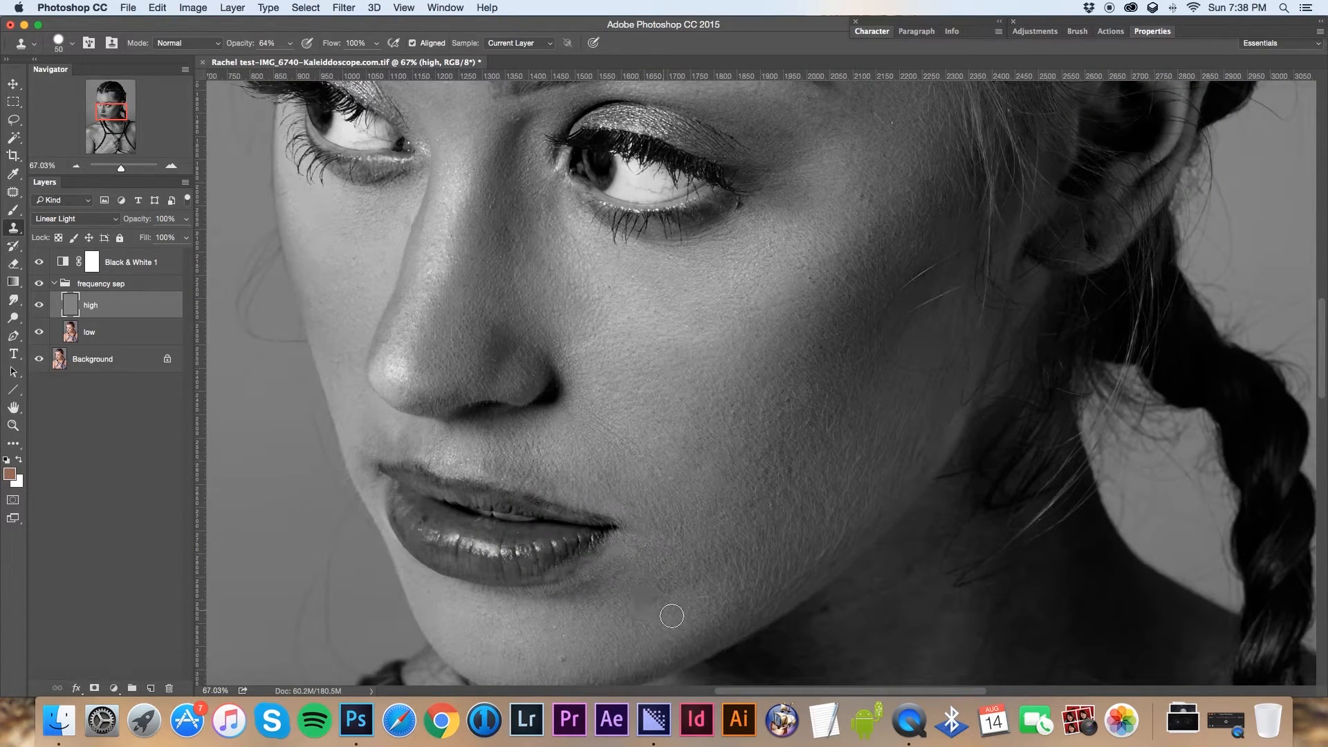
left_click(289, 43)
left_click_drag(294, 69, 306, 69)
left_click(787, 401)
left_click(620, 307, "alt")
Sample texture near the outer end of the nearer eyebrow, set the opacity to 56%, and clone over the nose bridge
left_click_drag(911, 194, 842, 367)
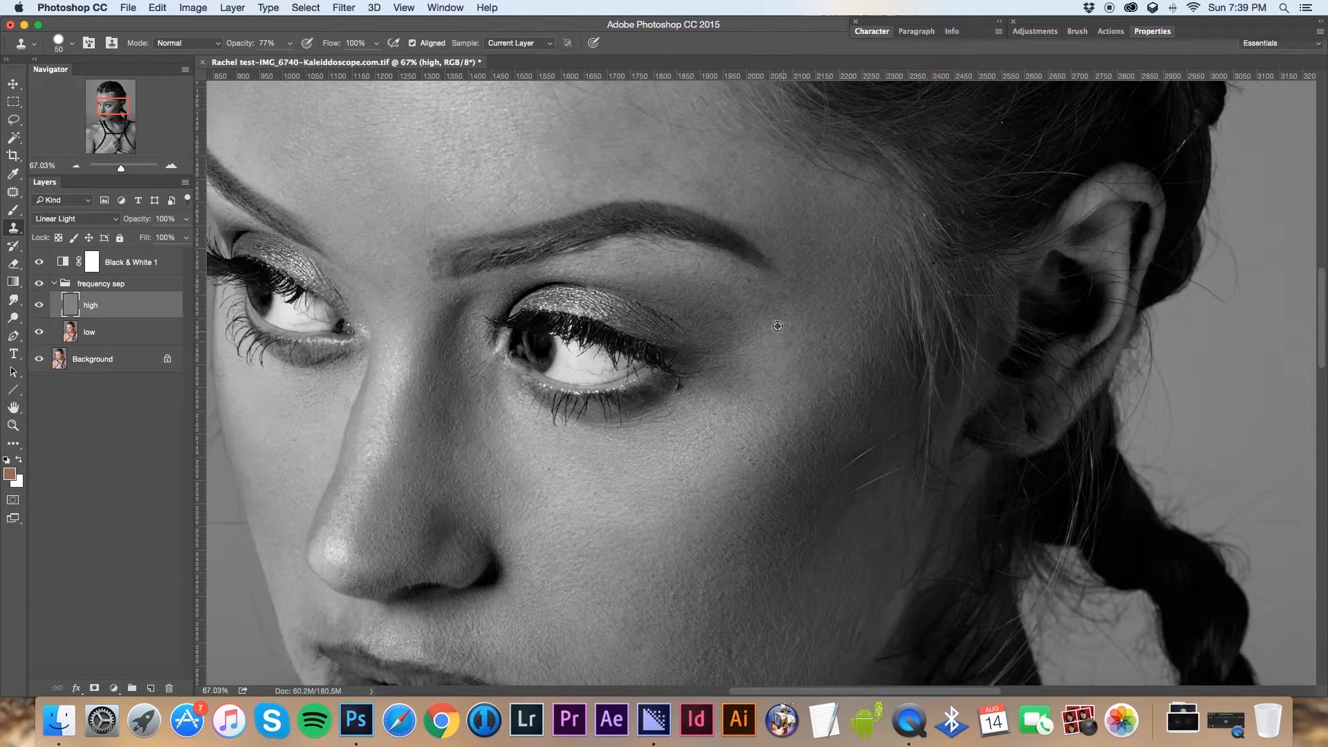
left_click(746, 301, "alt")
left_click_drag(415, 361, 488, 415)
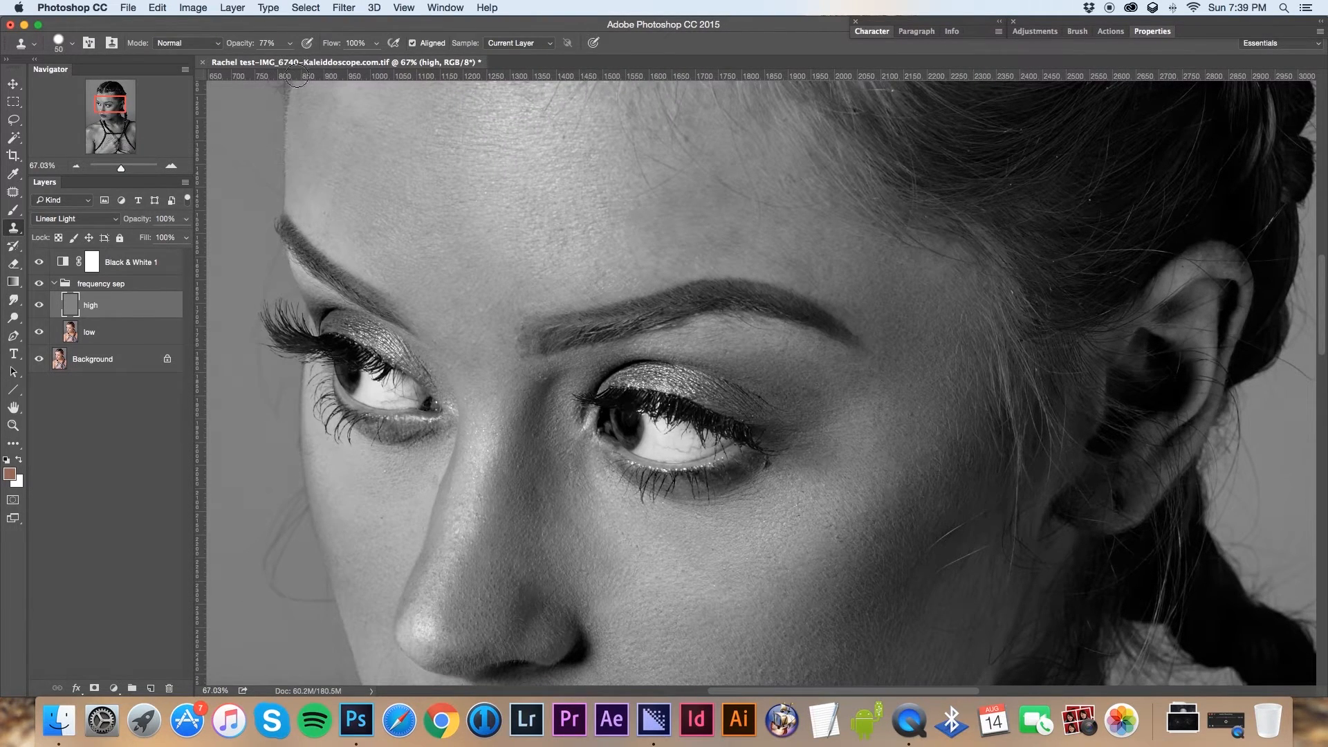
left_click(289, 47)
left_click(595, 6)
left_click_drag(476, 527, 479, 515)
Set the Clone Stamp opacity to 80% and clone sampled texture across the forehead above the nearer eyebrow
mouse_move(491, 366)
left_mouse_down()
mouse_move(466, 468)
mouse_move(477, 484)
left_mouse_up()
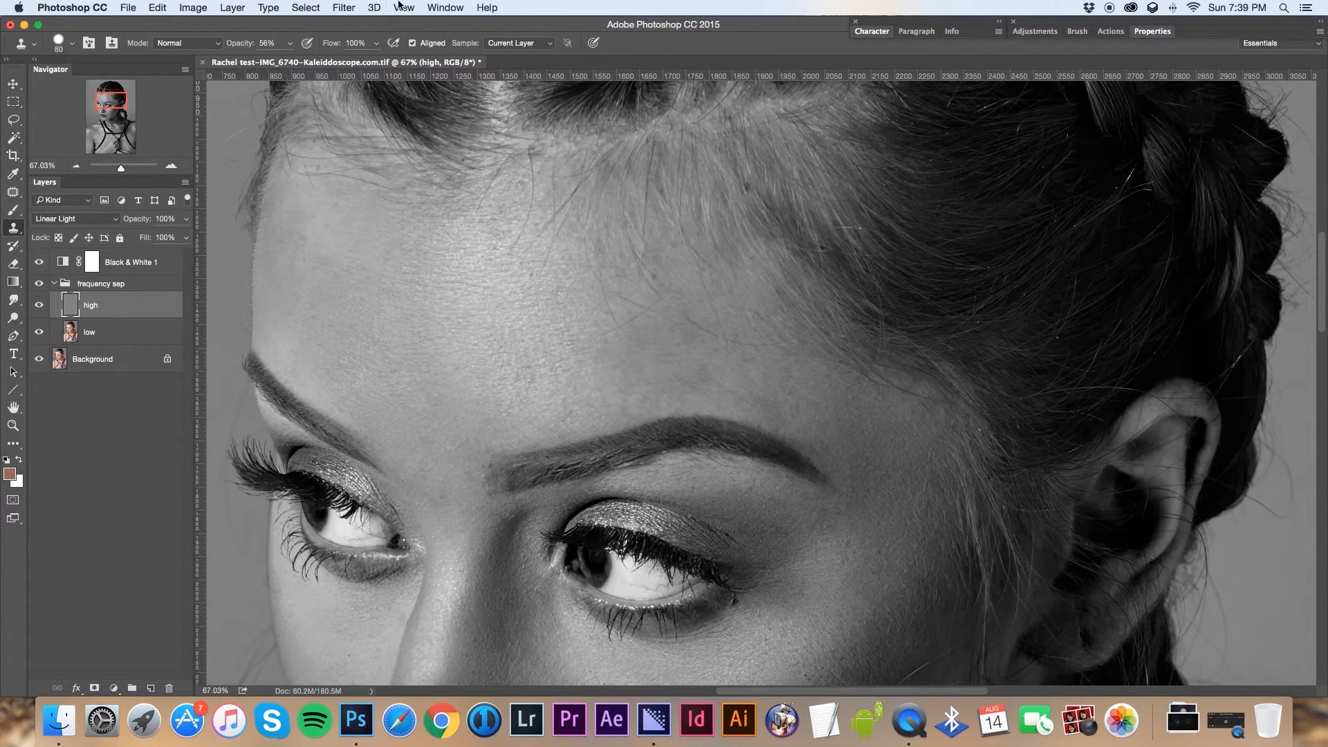
left_click(290, 43)
left_click(657, 45)
left_click(581, 277, "alt")
mouse_move(589, 254)
left_mouse_down()
mouse_move(605, 286)
mouse_move(573, 280)
mouse_move(617, 300)
mouse_move(620, 326)
mouse_move(658, 335)
mouse_move(640, 306)
mouse_move(655, 336)
mouse_move(678, 316)
mouse_move(717, 346)
left_mouse_up()
left_click(640, 307, "alt")
left_click(766, 370, "alt")
left_click(730, 367)
Clone resampled texture over the upper centre of the forehead below the hairline
left_click(506, 258, "alt")
mouse_move(530, 226)
left_mouse_down()
mouse_move(533, 264)
mouse_move(531, 249)
mouse_move(516, 275)
left_mouse_up()
left_click(517, 233, "alt")
left_click_drag(519, 208, 495, 211)
Clone resampled texture over the far side of the forehead, and undo the stray stroke above the nearer eyebrow
left_click(439, 228, "alt")
left_click(316, 252, "alt")
left_click(300, 359, "alt")
left_click(422, 388, "alt")
left_click(438, 423, "alt")
left_click(425, 304, "alt")
left_click(410, 272)
left_click(652, 279)
key("super+z")
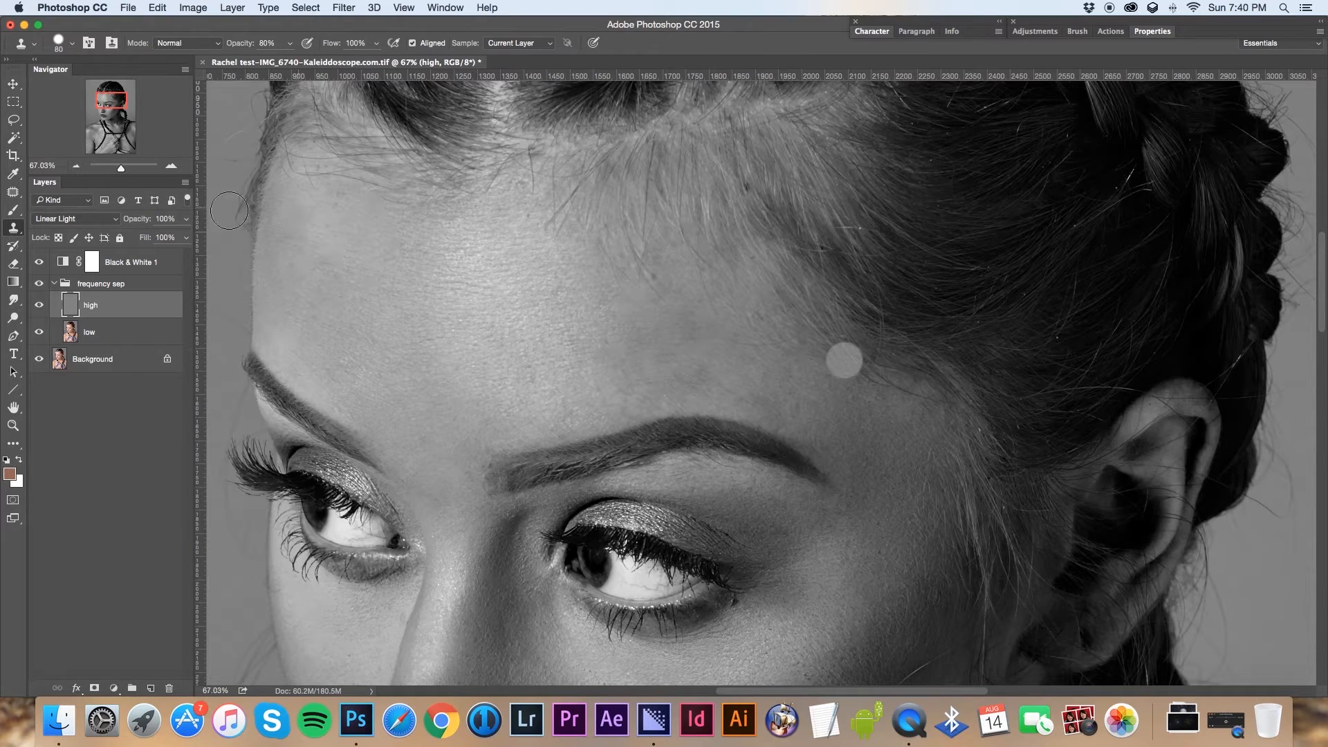
Reduce the Clone Stamp brush to 60 px, sample texture above the upper lip, and set the opacity to 45%
left_click_drag(103, 105, 104, 114)
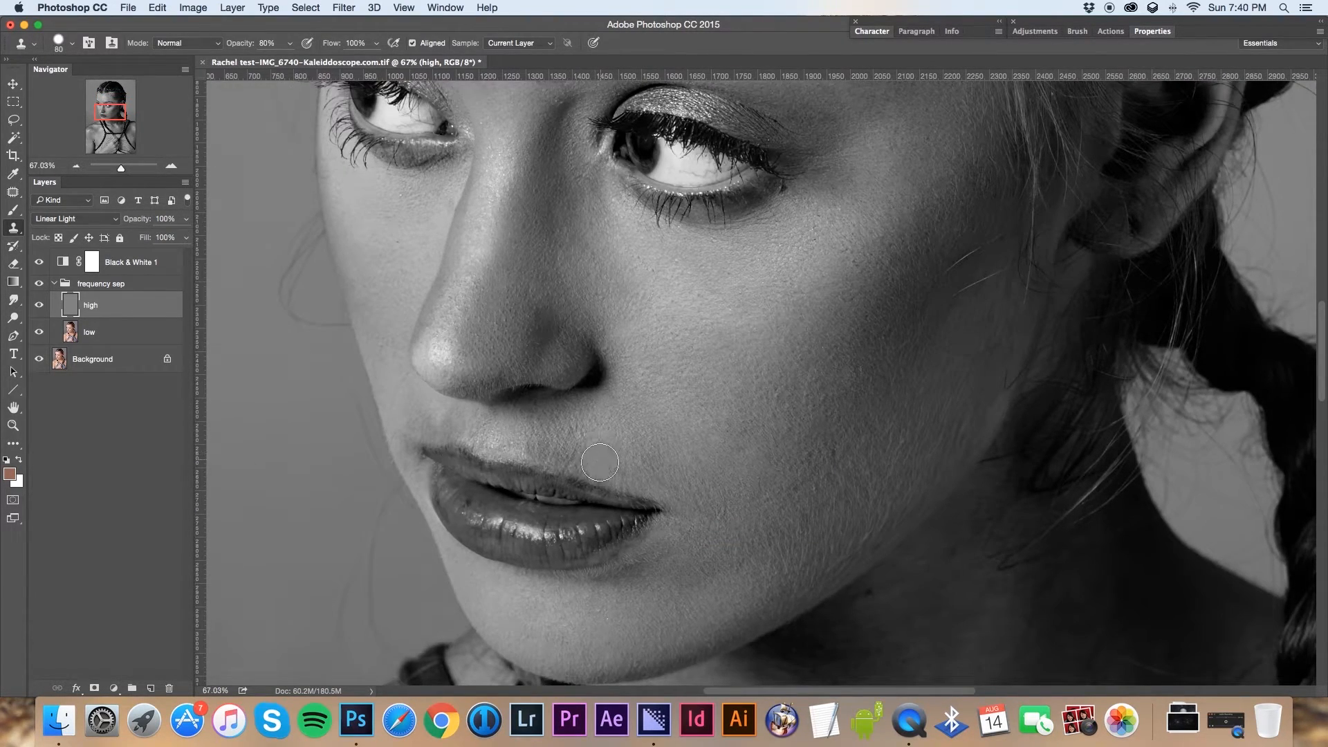
key("bracketleft")
key("bracketleft")
left_click(593, 455, "alt")
left_click(289, 43)
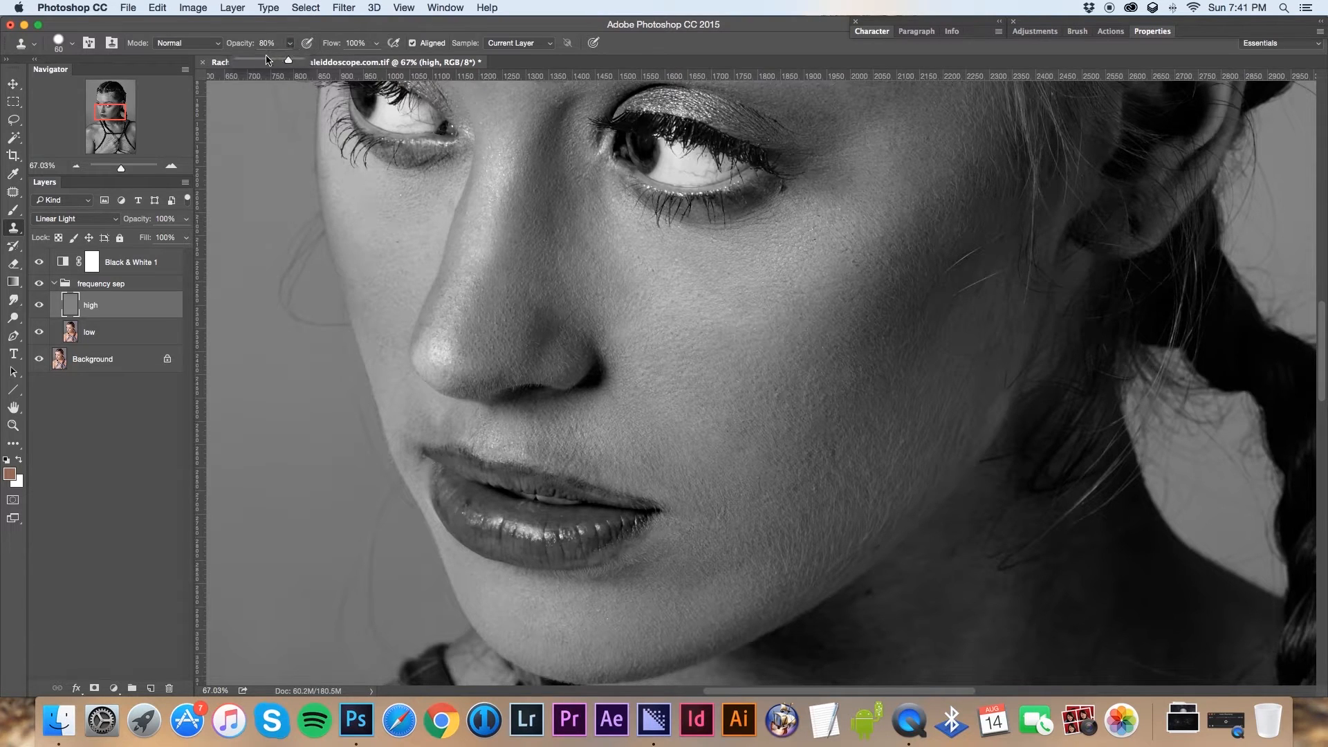
left_click(541, 174)
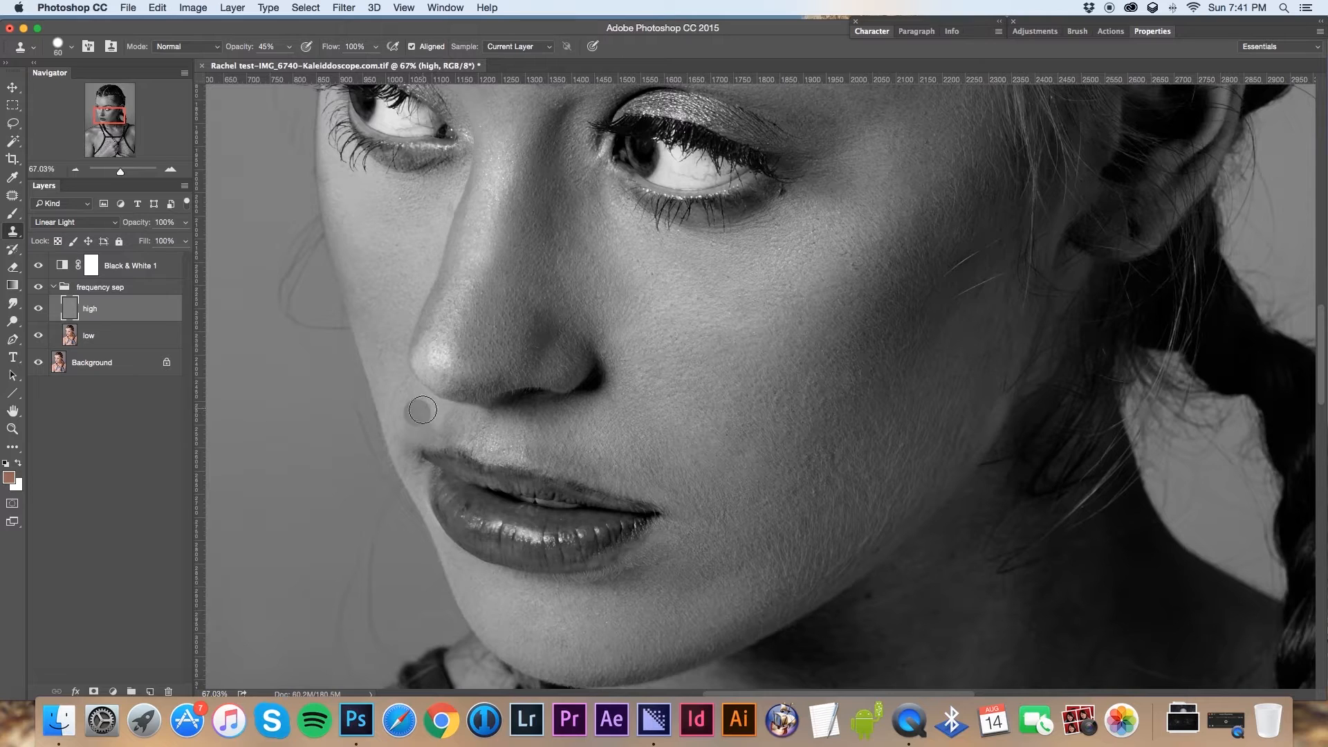
Clone texture above the far corner of the upper lip with a smaller brush, undoing the stroke on the far cheek
key("bracketleft")
key("bracketleft")
left_click_drag(450, 424, 440, 421)
left_click(402, 377)
key("super+z")
key("bracketright")
key("bracketright")
Clone texture sampled from the nose bridge over the tip of the nose and the nostril area
left_click(512, 314, "alt")
mouse_move(483, 382)
left_mouse_down()
mouse_move(489, 367)
mouse_move(459, 375)
left_mouse_up()
left_click(527, 311, "alt")
mouse_move(528, 350)
left_mouse_down()
mouse_move(517, 363)
mouse_move(566, 387)
left_mouse_up()
key("bracketright")
left_click_drag(555, 368, 552, 350)
Hide the high layer and the Black & White 1 adjustment, and make the low layer active
left_click(38, 309)
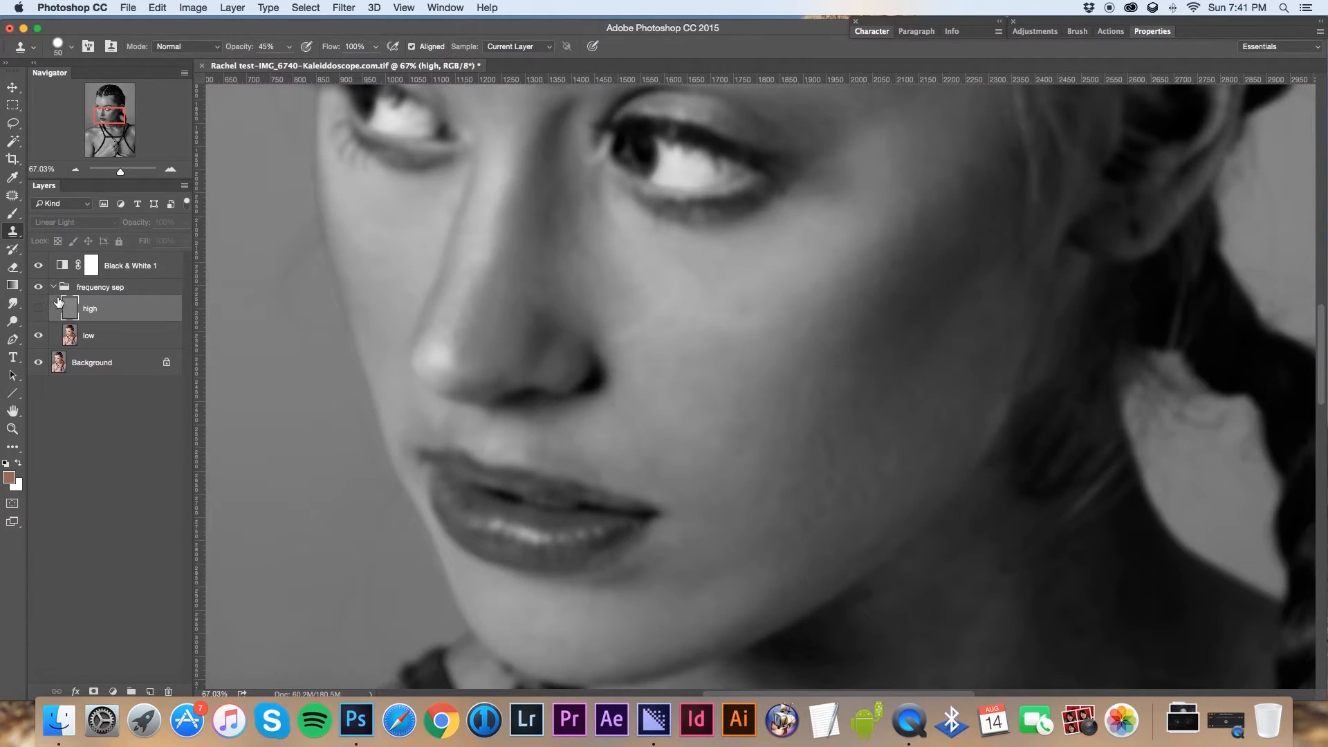
left_click(12, 196)
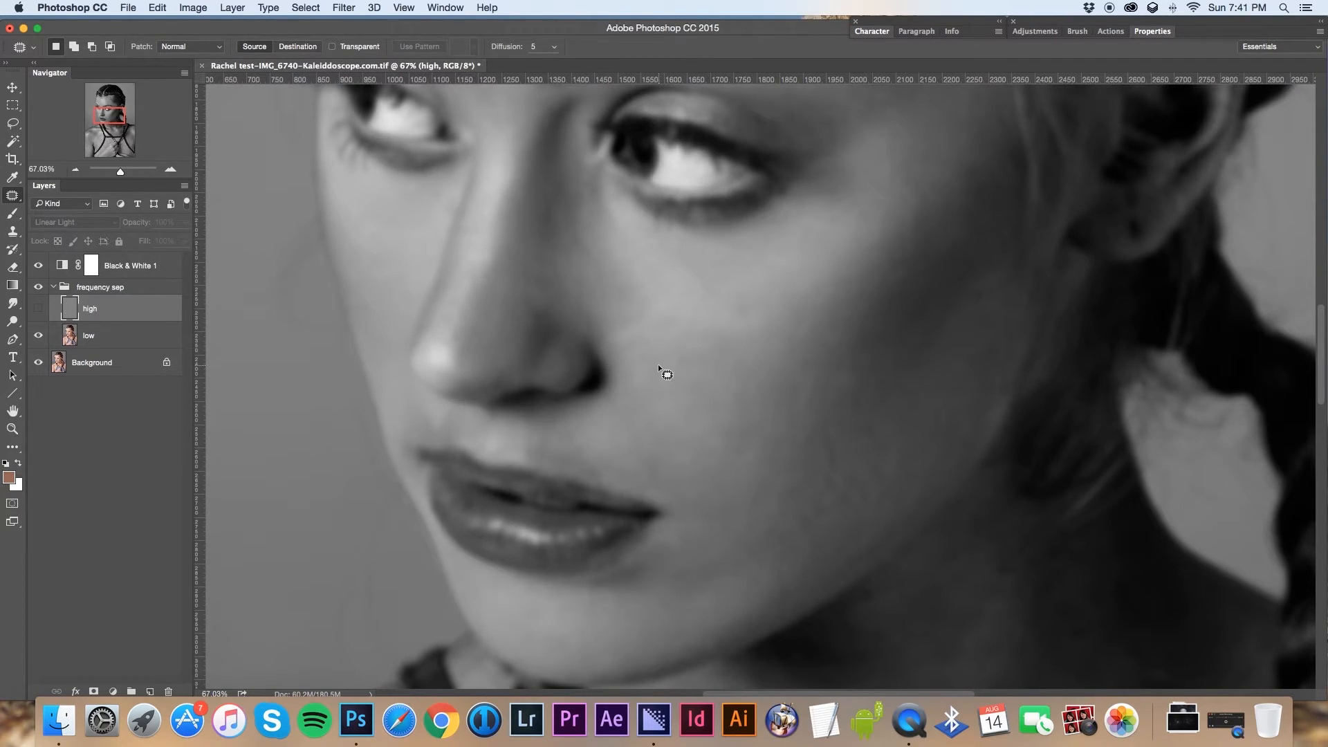
left_click(67, 332)
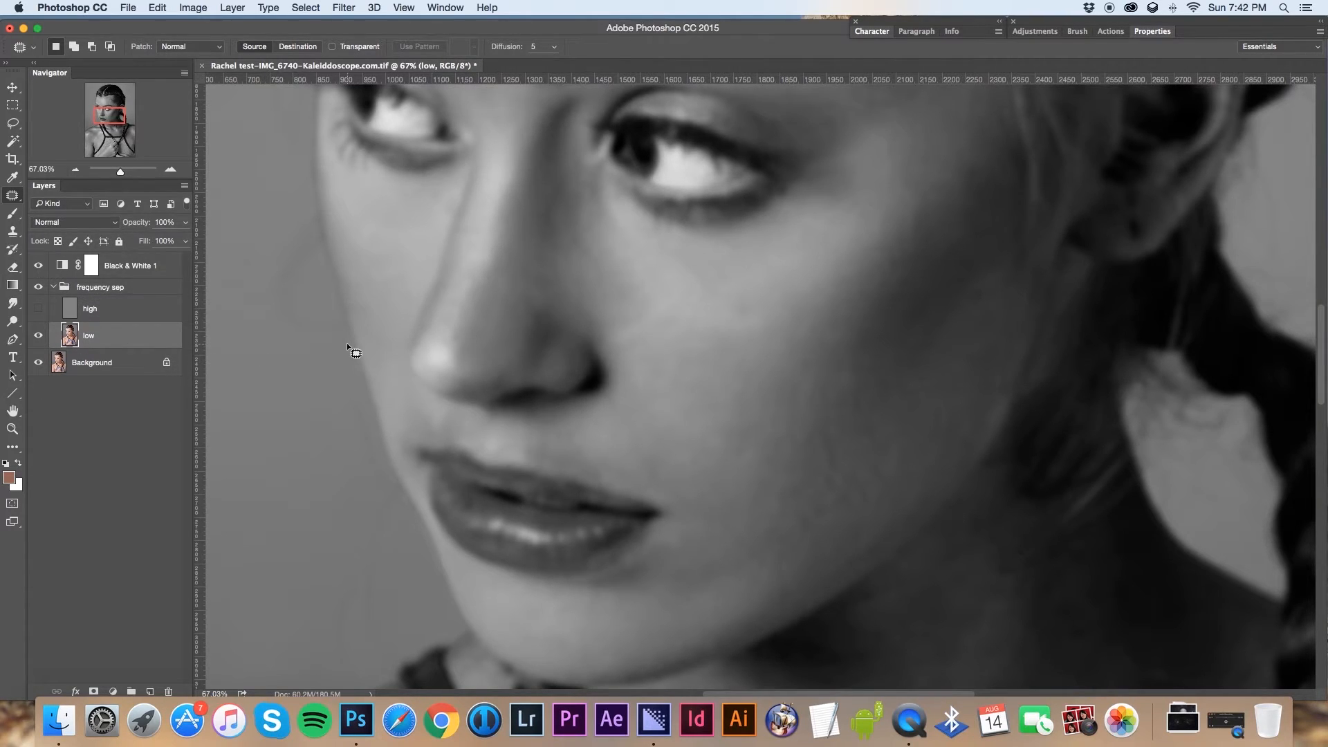
left_click(38, 266)
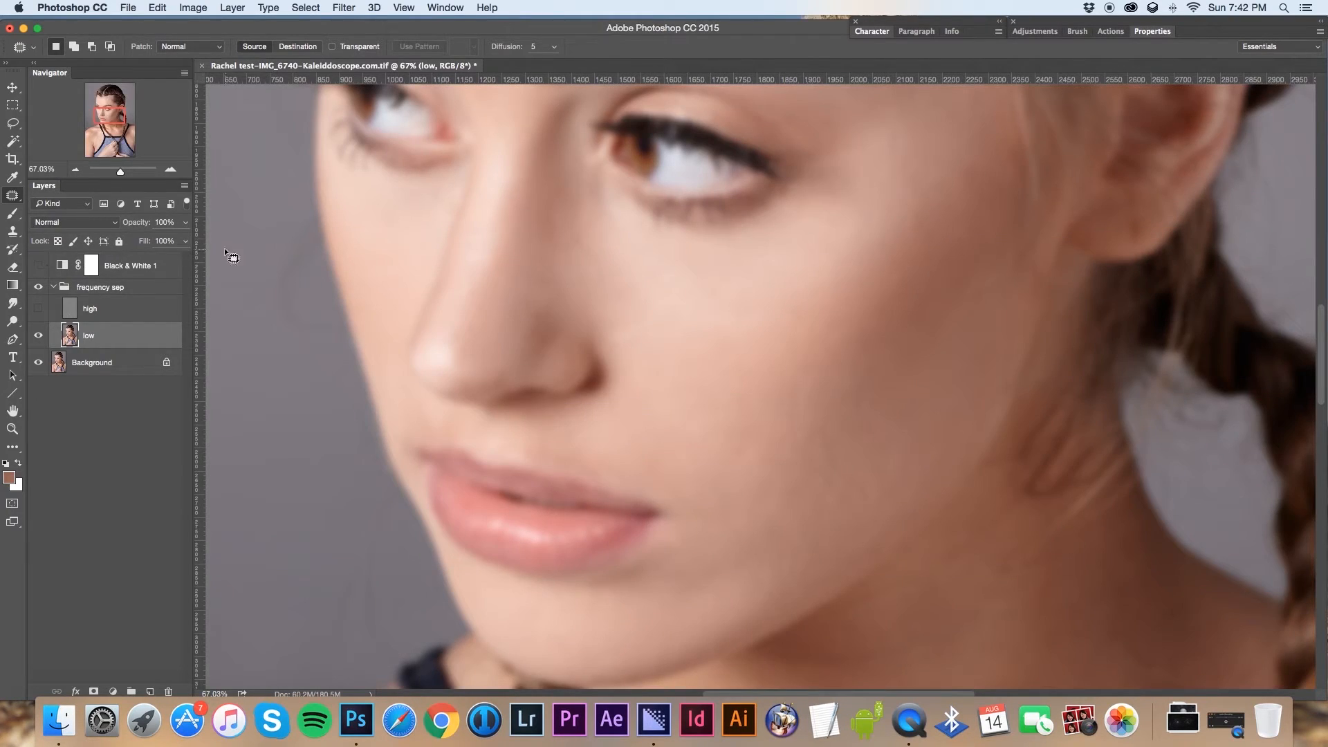
Choose the Brush tool, add an empty layer above the low layer, and switch the screen mode around the mouth area
left_click(13, 213)
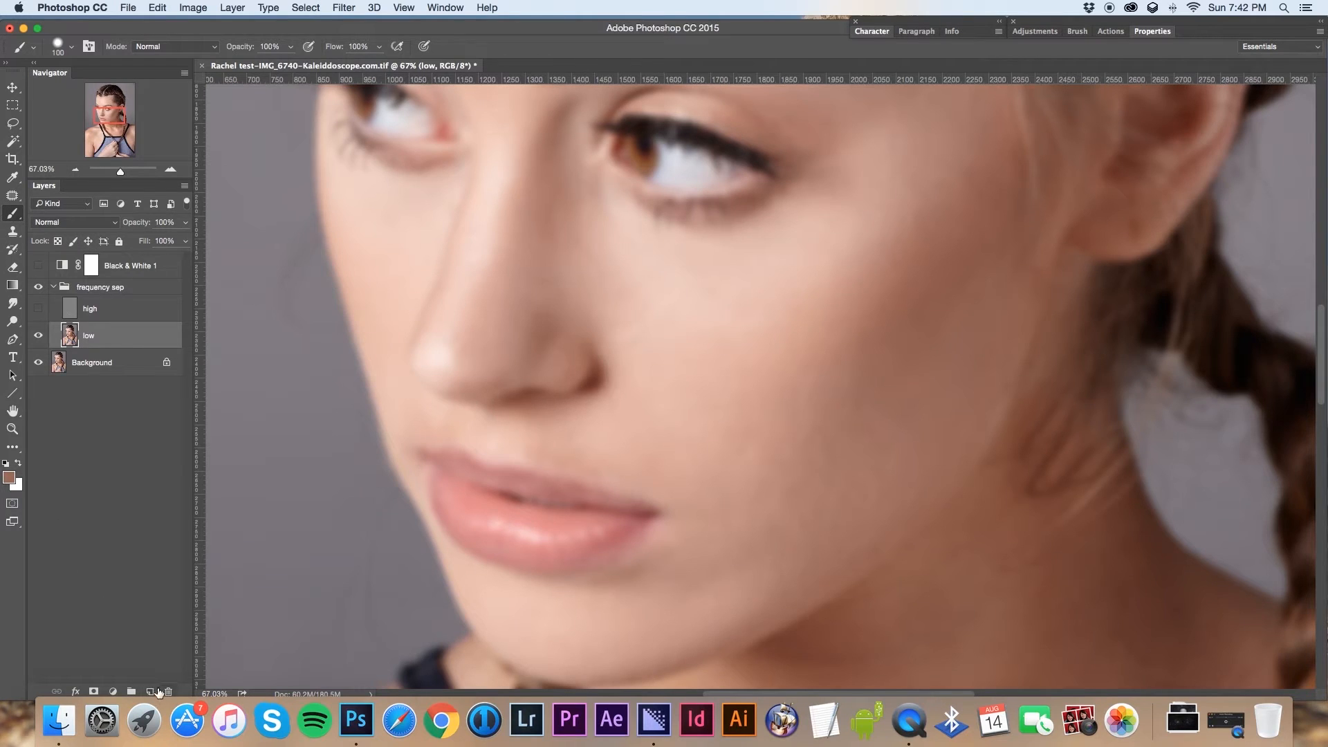
left_click(150, 691)
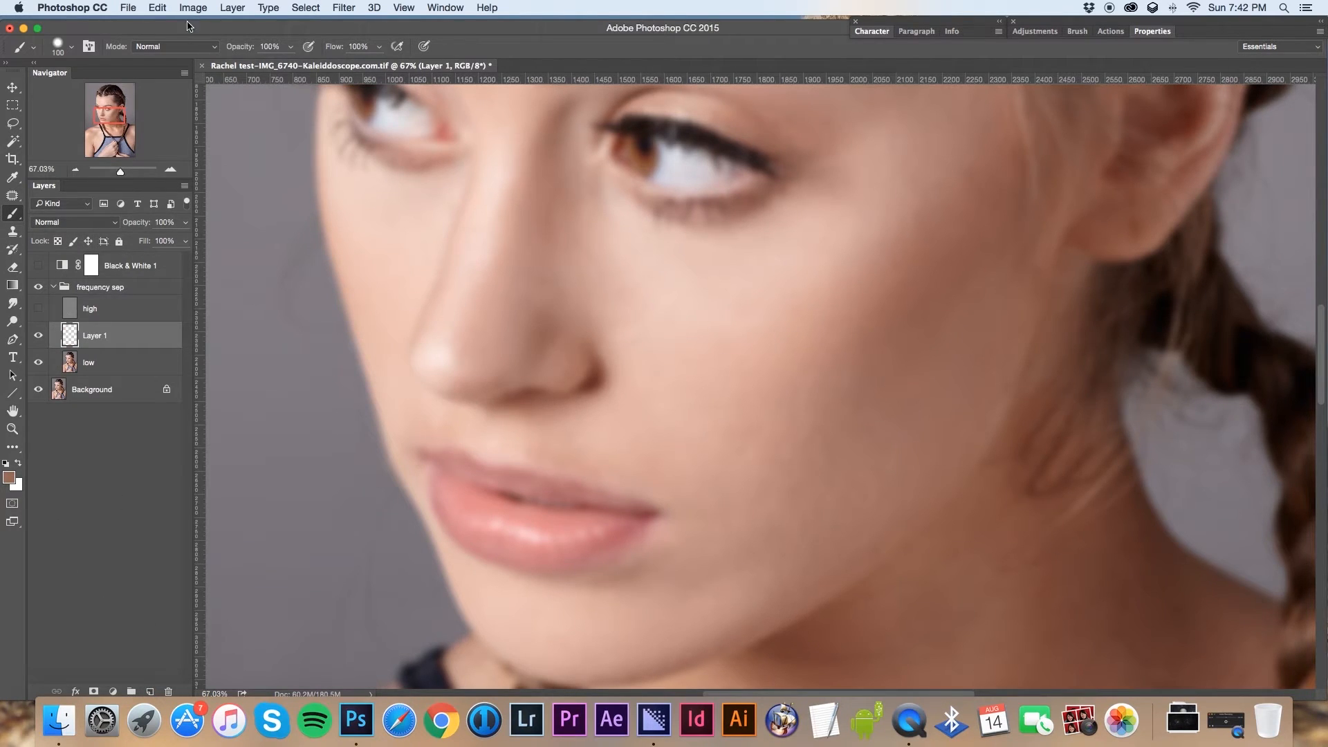
key("f")
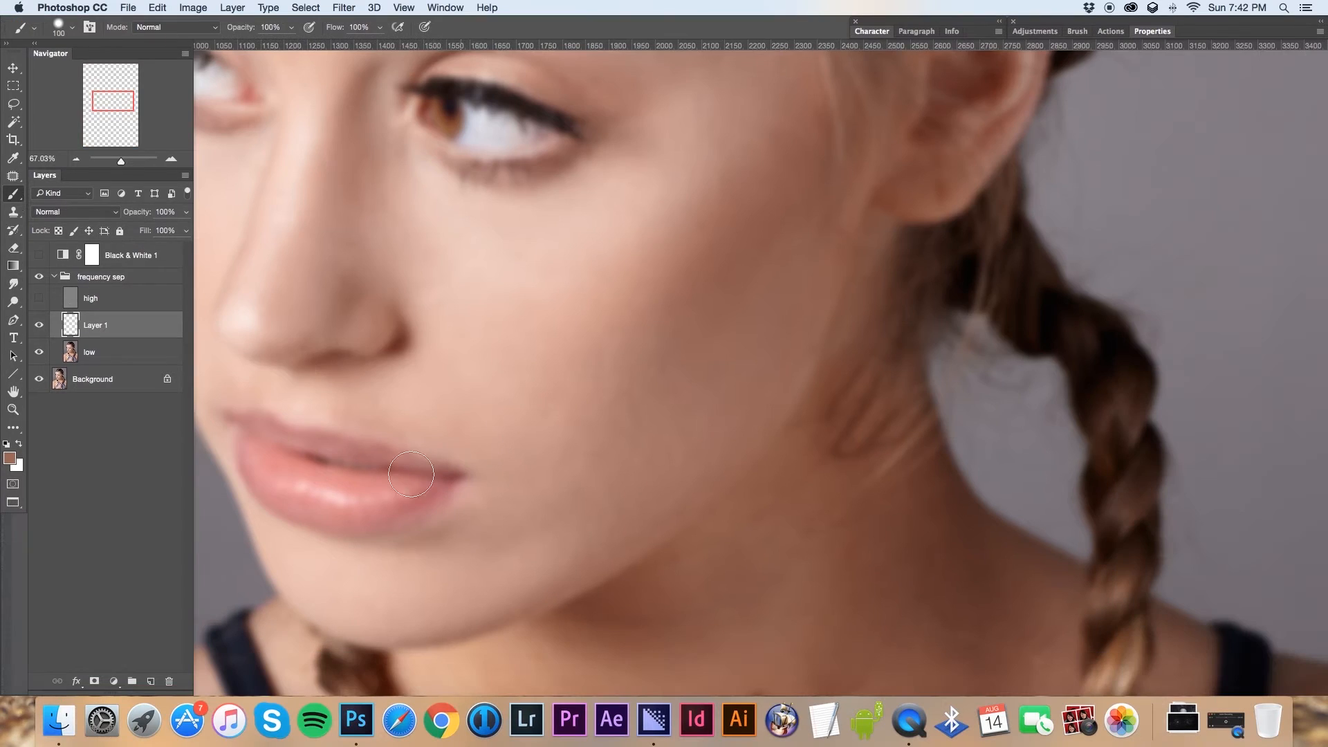
left_click_drag(109, 99, 101, 99)
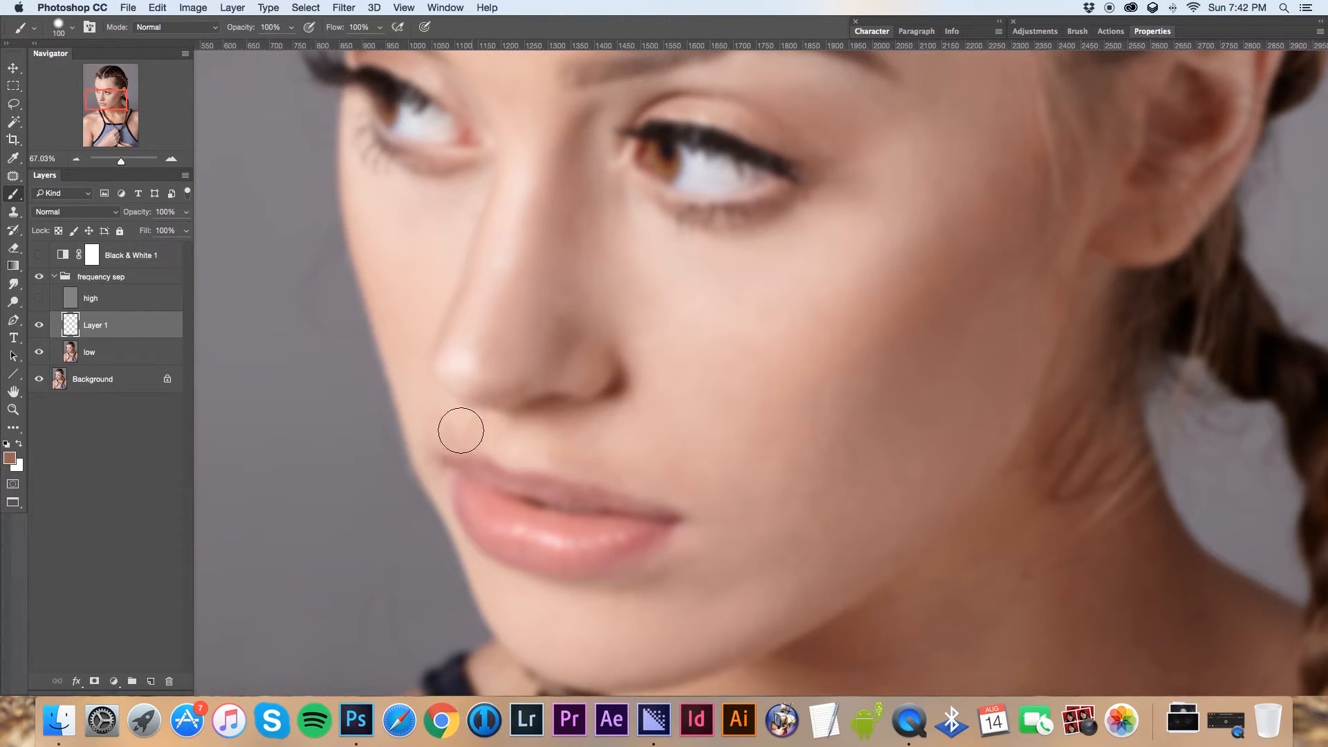
Set the brush to 60 px, 12% opacity and 14% flow, and sample the skin colour above the upper lip
key("bracketleft")
key("bracketleft")
key("bracketleft")
key("bracketleft")
left_click_drag(453, 469, 443, 421)
left_click(291, 28)
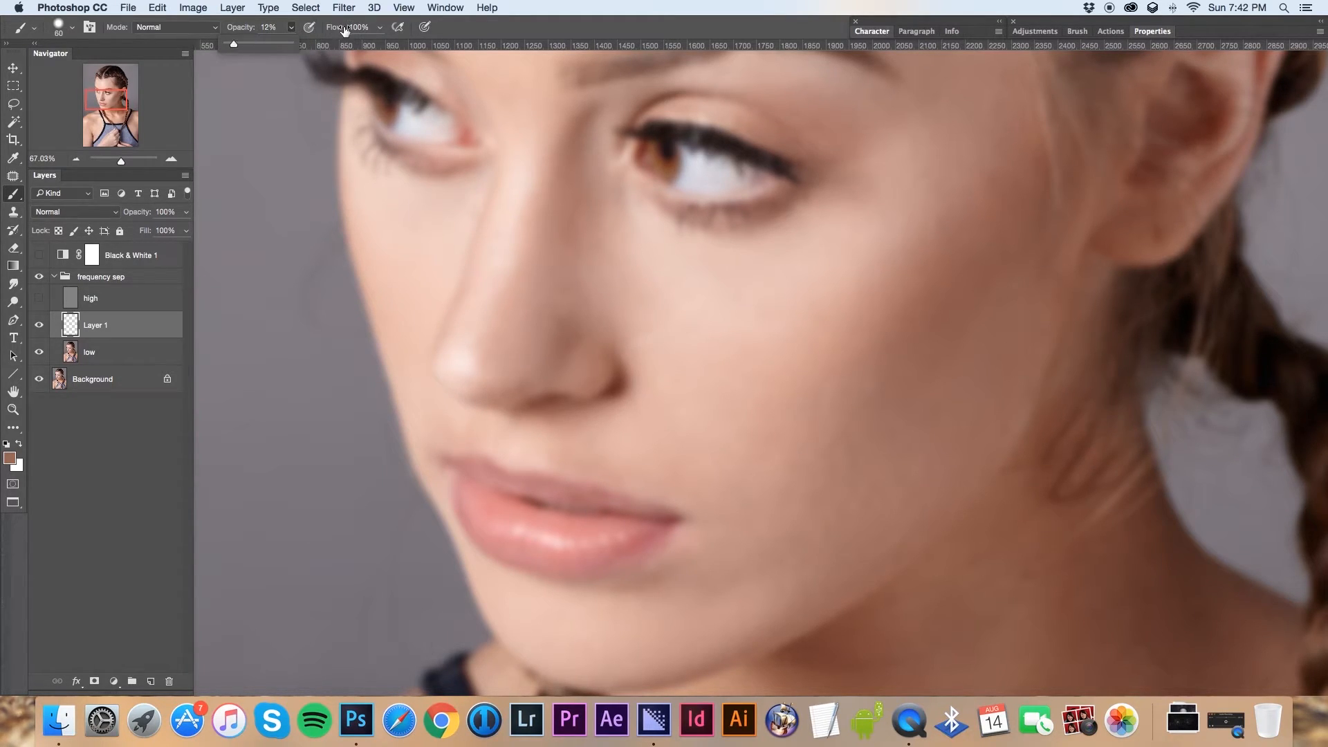
left_click(377, 28)
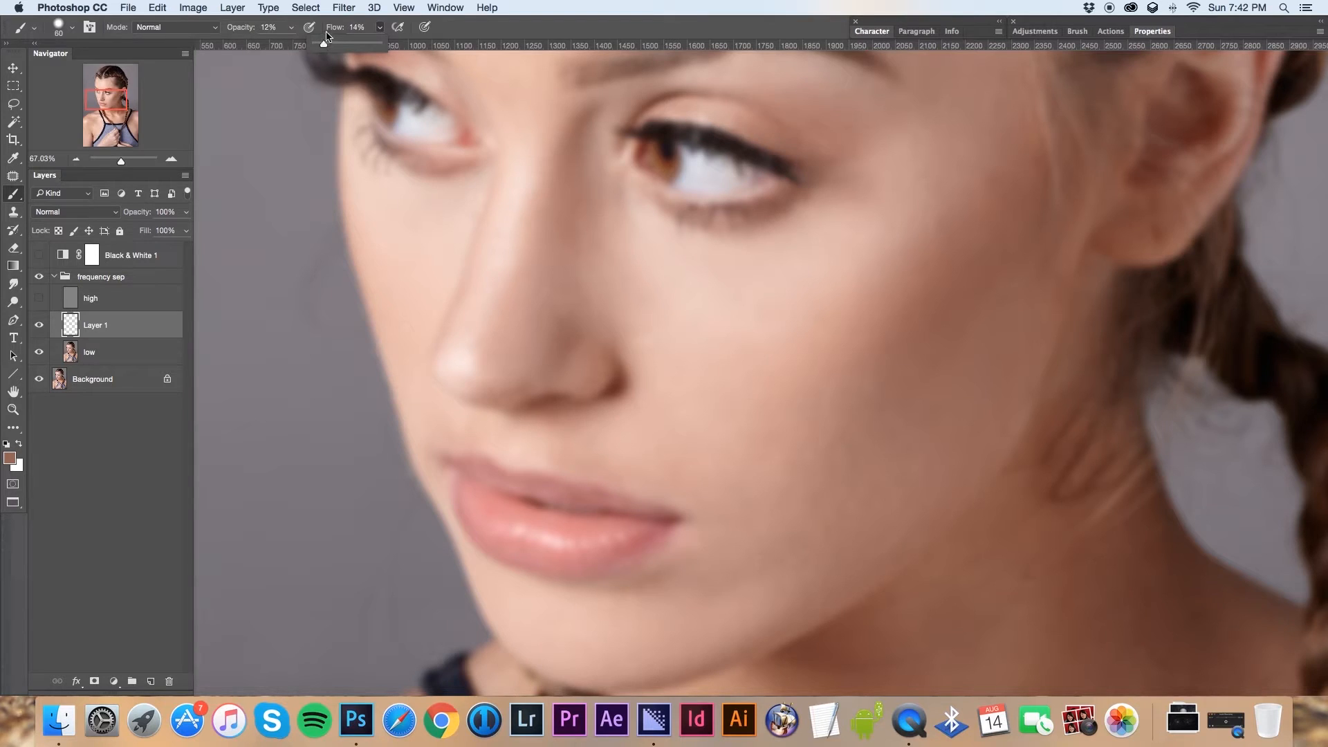
key("Return")
left_click(437, 417, "alt")
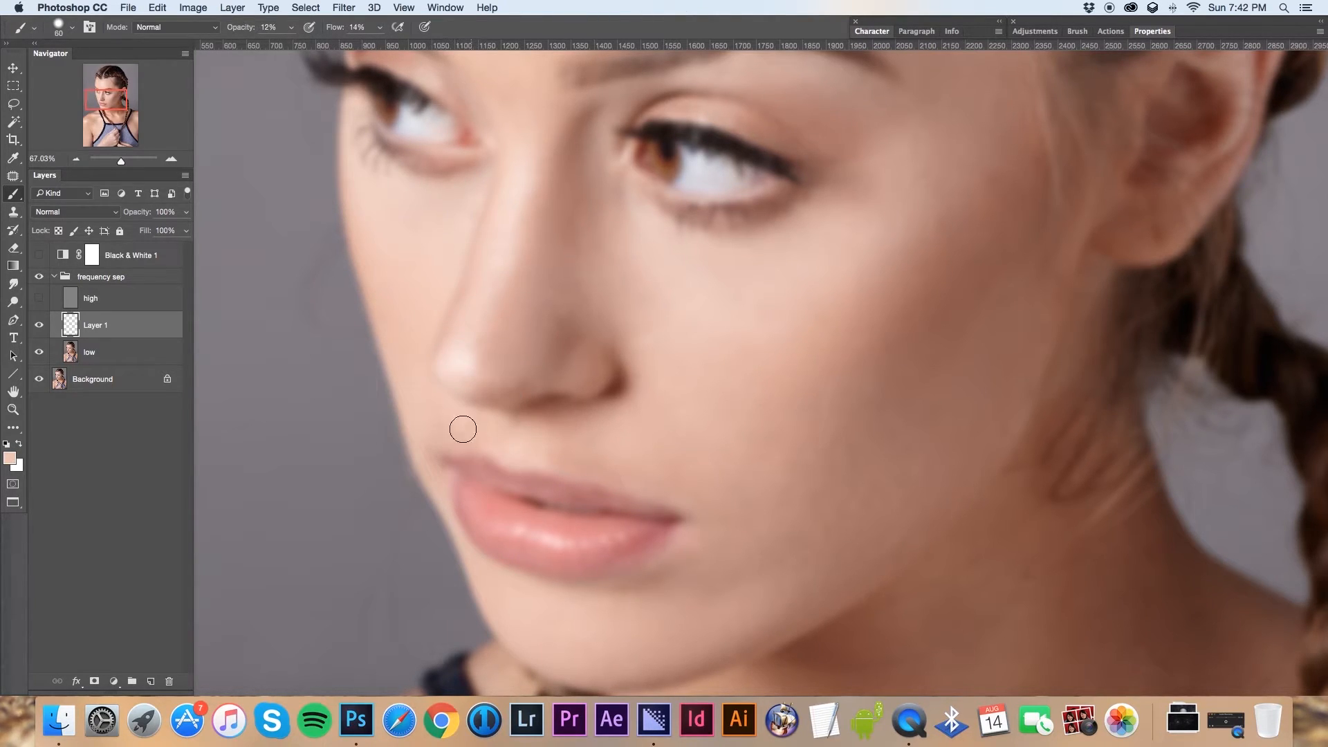
Paint sampled skin tones over the area above the upper lip, the nearby cheek and the chin, enlarging the brush to 80 px
mouse_move(466, 427)
left_mouse_down()
mouse_move(450, 435)
mouse_move(471, 430)
mouse_move(466, 408)
mouse_move(442, 429)
left_mouse_up()
left_click(431, 396, "alt")
key("bracketright")
key("bracketright")
left_click(625, 452, "alt")
left_click(655, 608, "alt")
Even the tones along the side of the nose and the cheek under the far eye with colours sampled from the adjacent skin
left_click(559, 329, "alt")
left_click(602, 256, "alt")
left_click(623, 297, "alt")
left_click(460, 412, "alt")
scroll(484, 318, "up", 2)
left_click(435, 268, "alt")
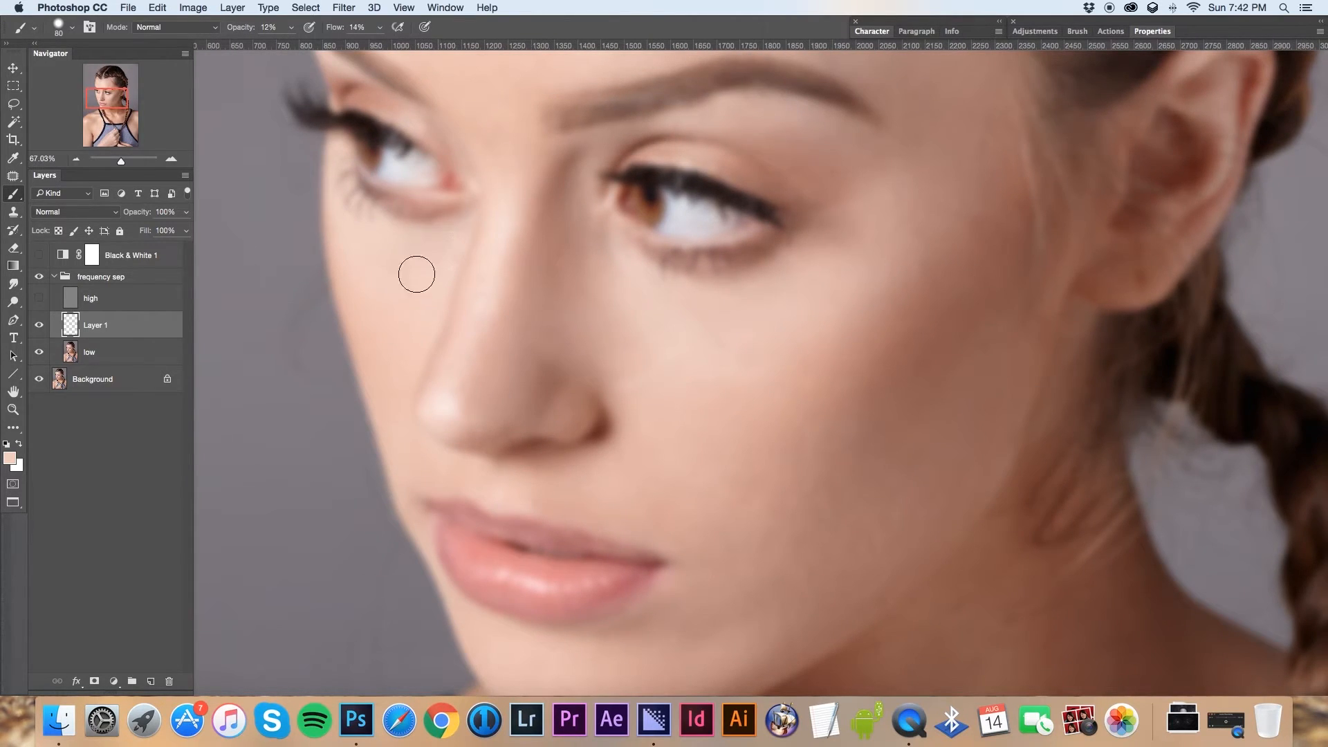
Even the forehead tones below the hairline with the brush enlarged to 125 px
left_click_drag(111, 98, 109, 87)
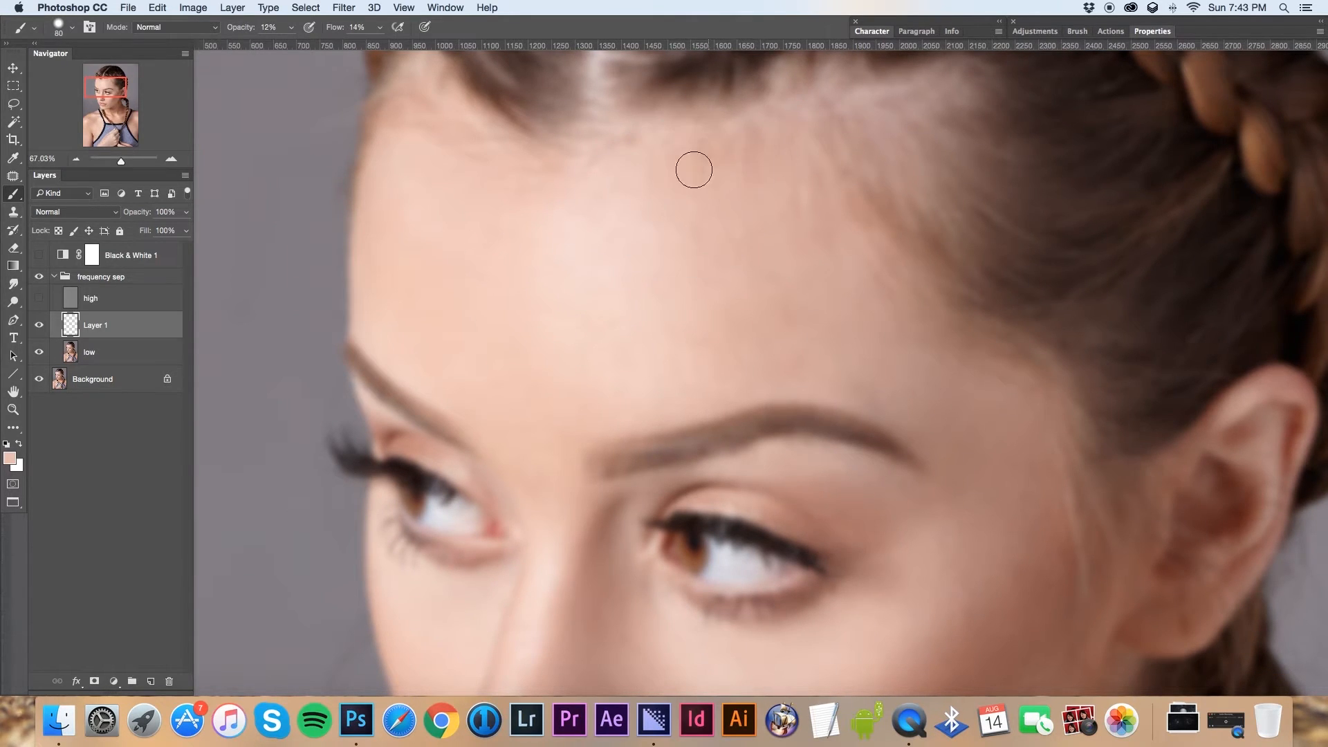
key("bracketright")
key("bracketright")
key("bracketright")
Merge Layer 1 with the low layer under the name "low" and show the high layer again
left_click(83, 344)
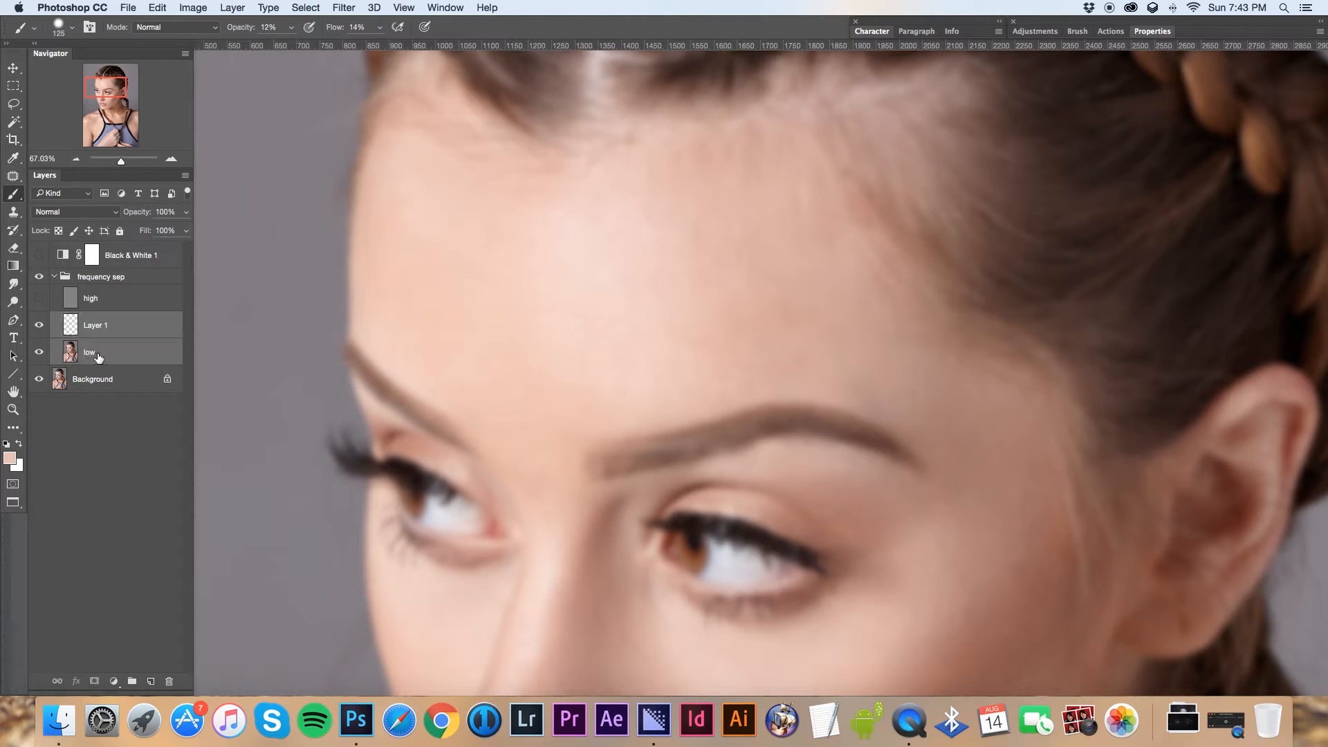
key("BackSpace")
key("super+alt+shift+e")
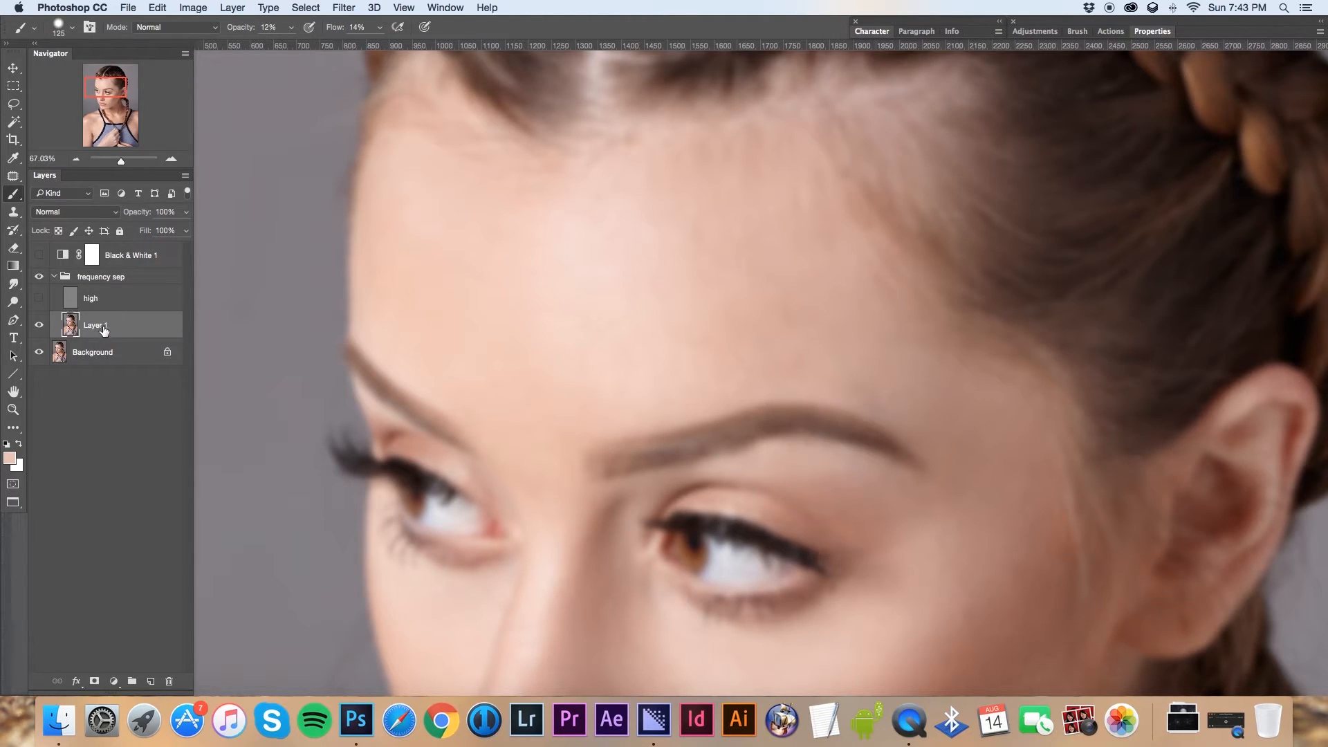
double_click(108, 332)
type("low")
key("Return")
left_click(40, 298)
Compare the face before and after the retouch by switching the frequency sep group's visibility off and on repeatedly
mouse_move(113, 97)
left_mouse_down()
mouse_move(137, 151)
mouse_move(120, 152)
mouse_move(122, 101)
left_mouse_up()
key("super+minus")
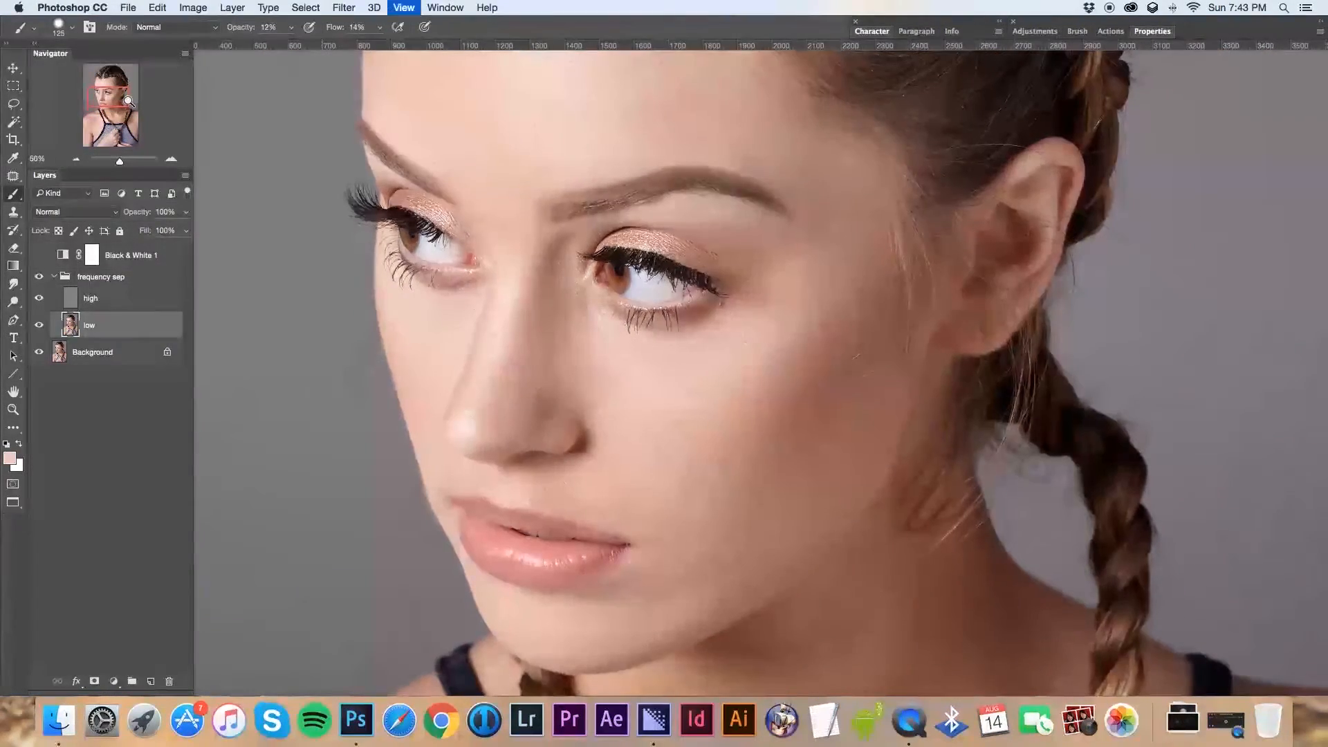
key("super+minus")
key("super+minus")
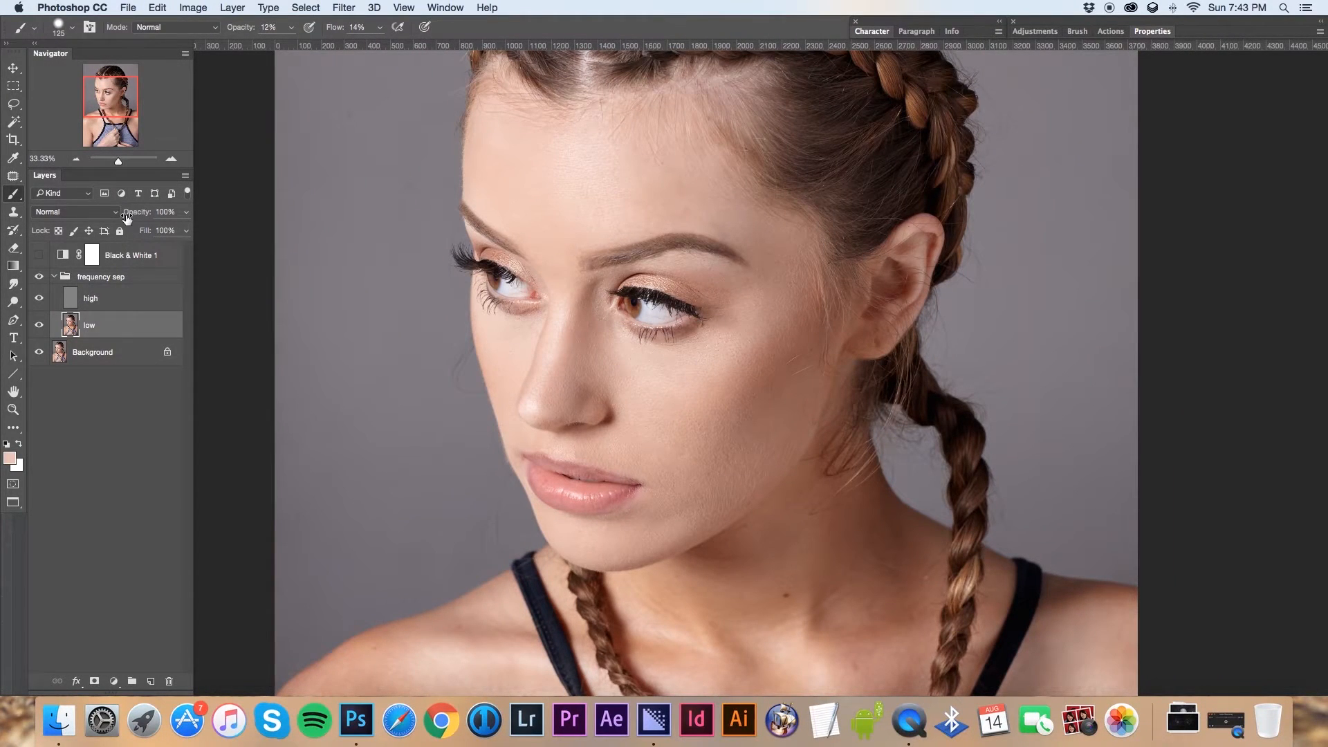
key("super+plus")
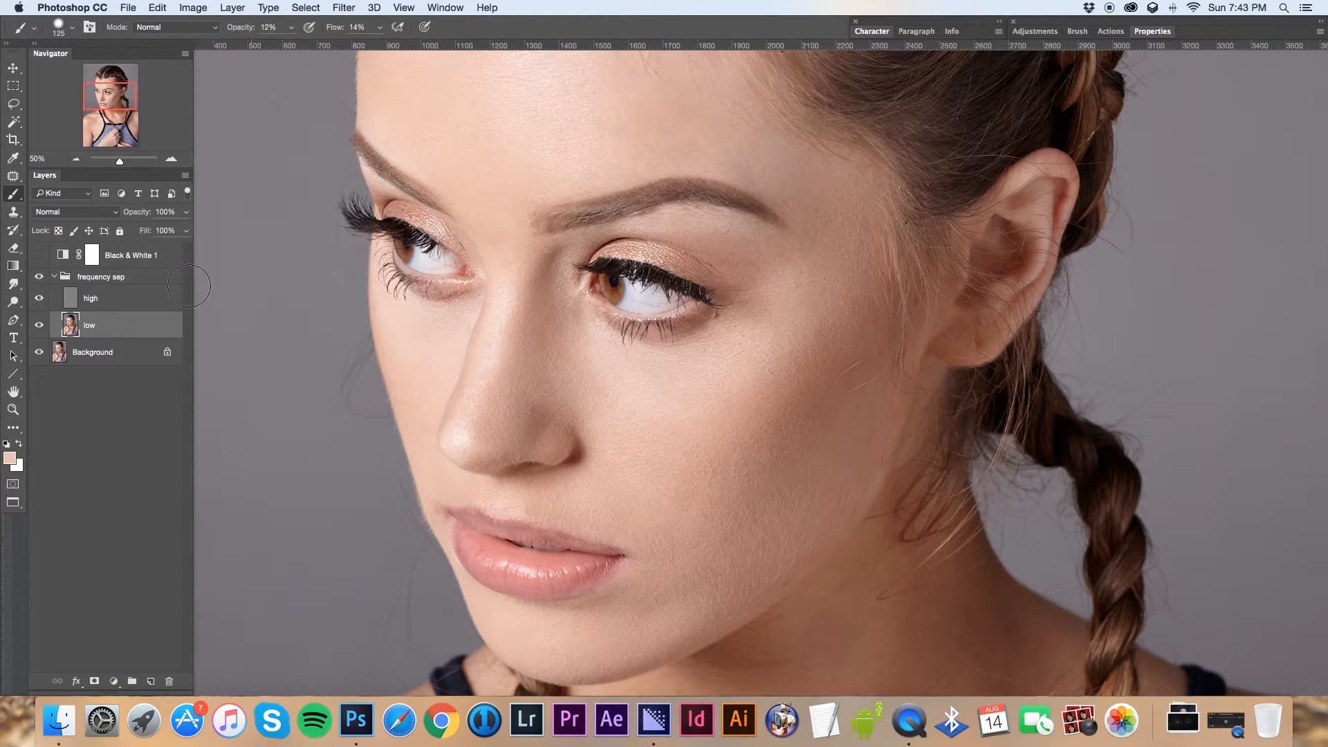
left_click(39, 279)
left_click(38, 278)
left_click(38, 279)
left_click(39, 278)
left_click(39, 279)
left_click(39, 279)
left_click(39, 279)
left_click(38, 279)
left_click(39, 278)
Show the Black & White 1 adjustment and compare the facial skin with the frequency sep group off and on
left_click(39, 256)
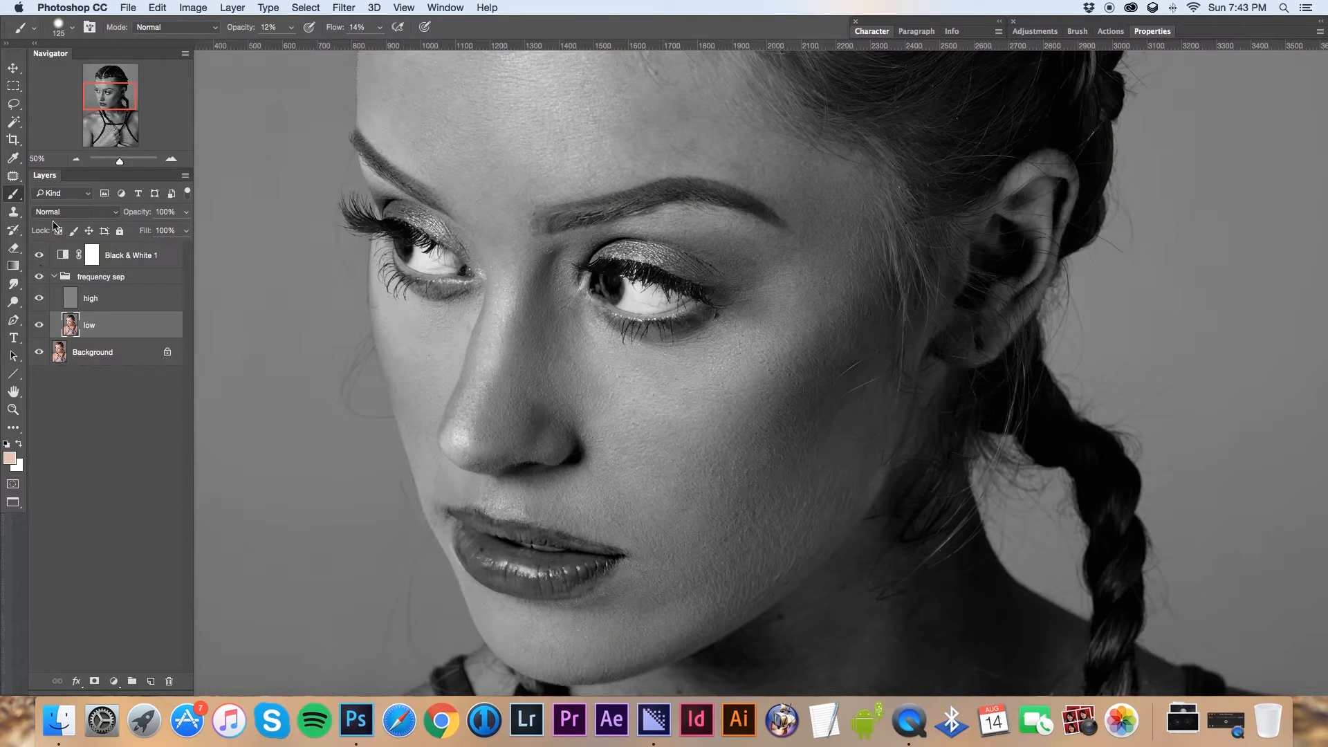
left_click_drag(101, 102, 102, 102)
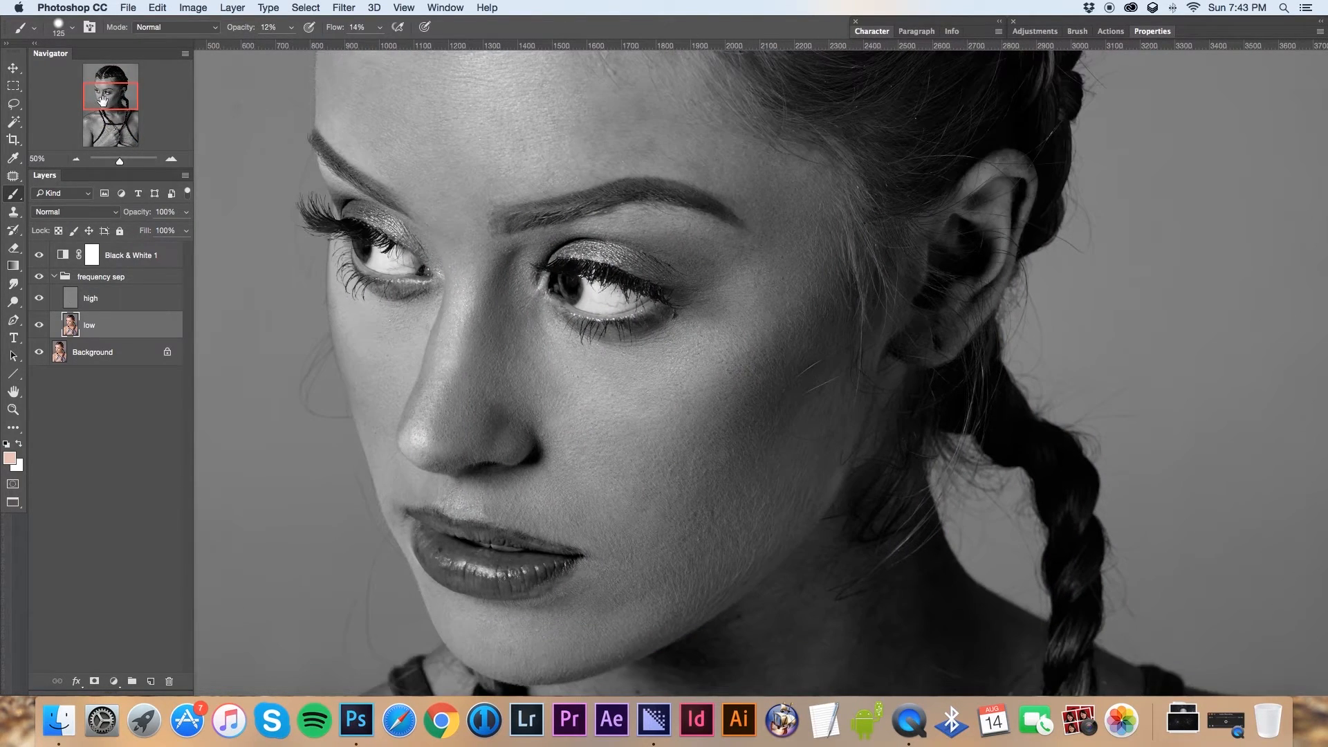
left_click(38, 277)
left_click(38, 277)
left_click(39, 277)
left_click(39, 277)
Compare the wider portrait in black and white with the frequency sep group off and on, and hide the Black & White 1 adjustment
left_click_drag(119, 163, 120, 163)
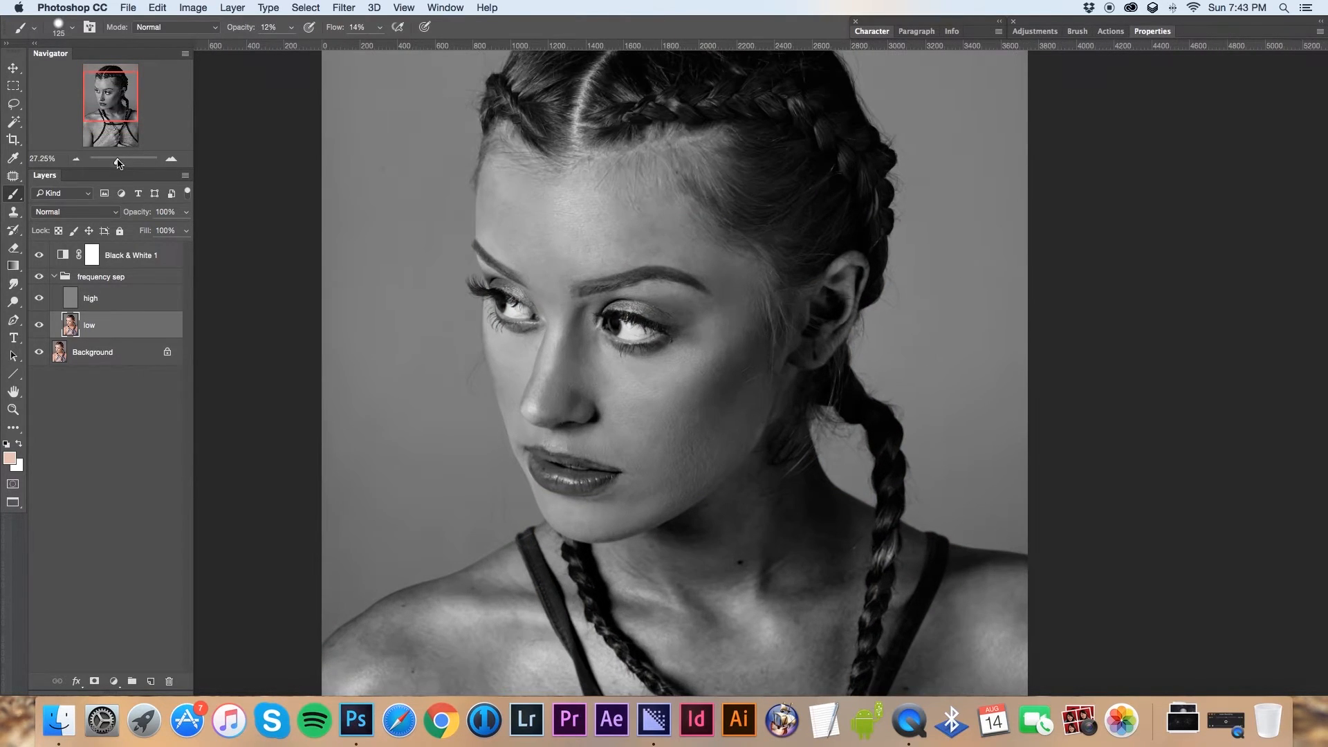
left_click(38, 277)
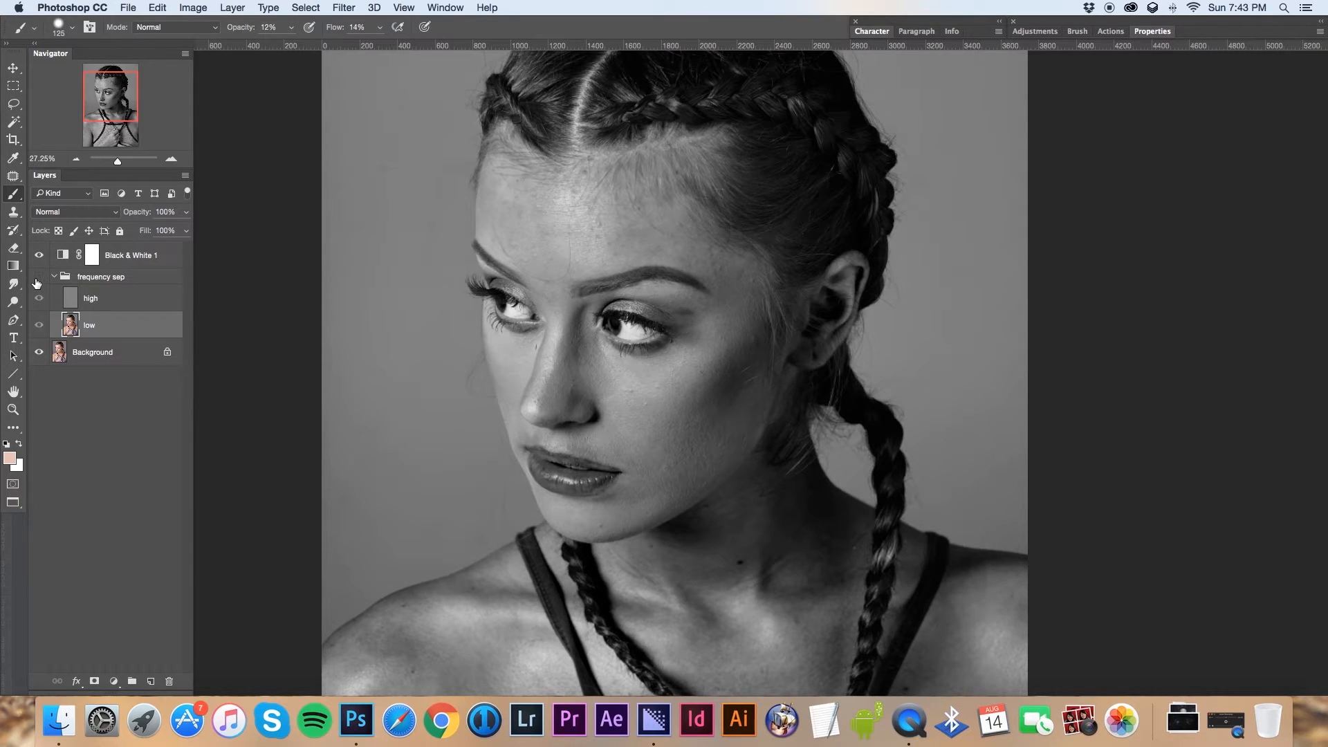
left_click(39, 277)
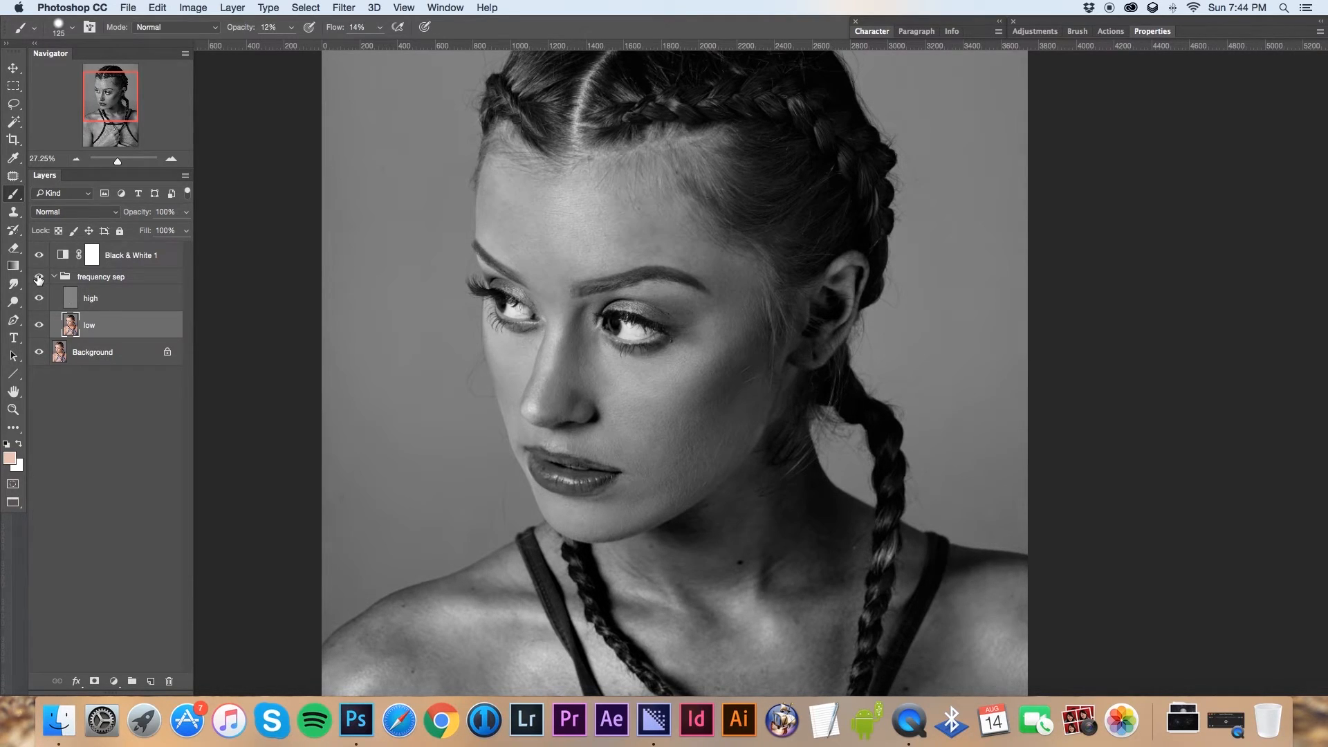
left_click(39, 277)
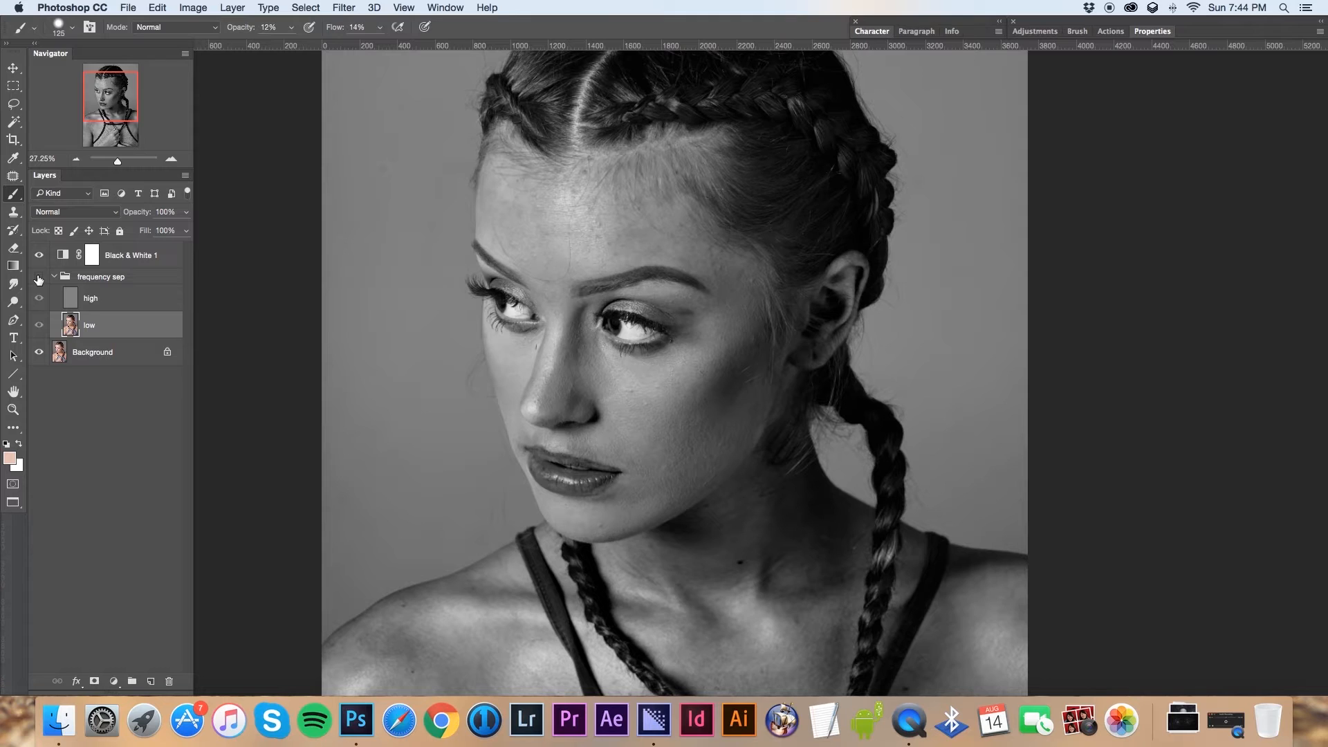
left_click(39, 277)
left_click(38, 278)
left_click(39, 278)
left_click(38, 277)
left_click(38, 277)
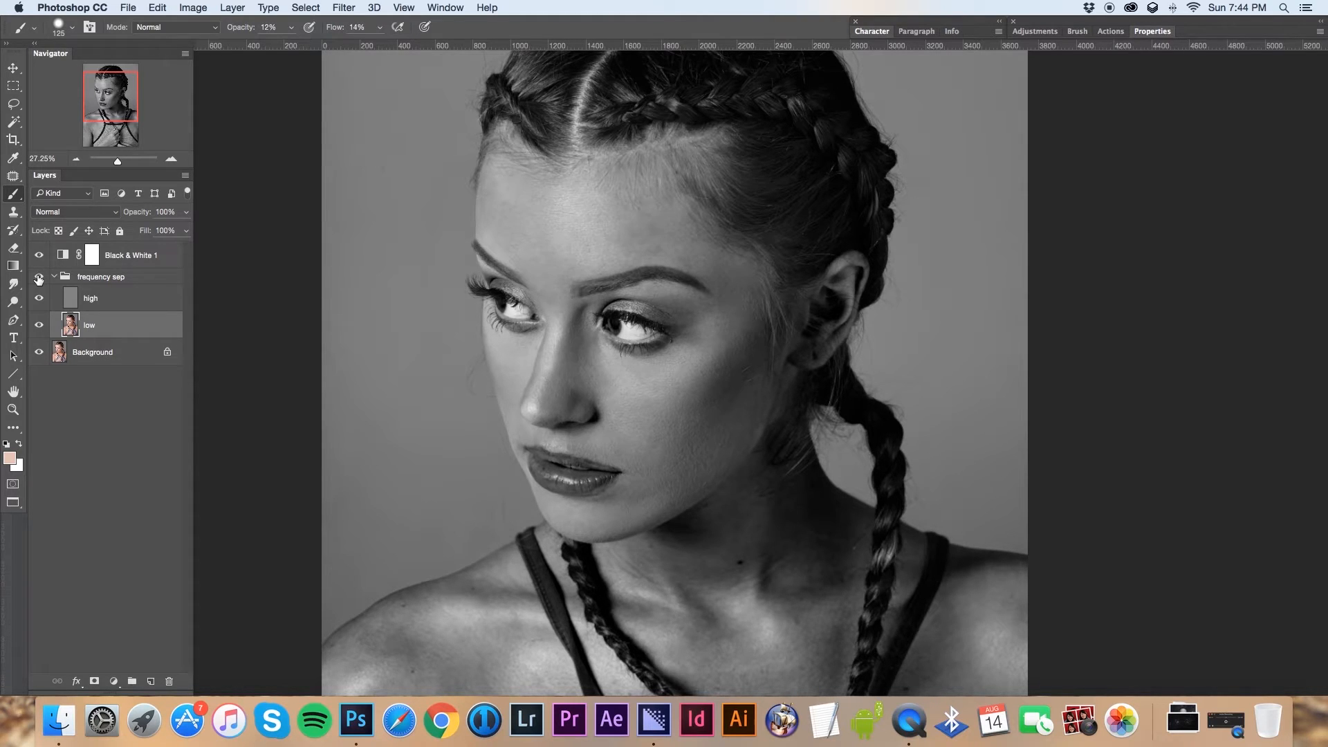
left_click(38, 278)
left_click(38, 277)
left_click(39, 255)
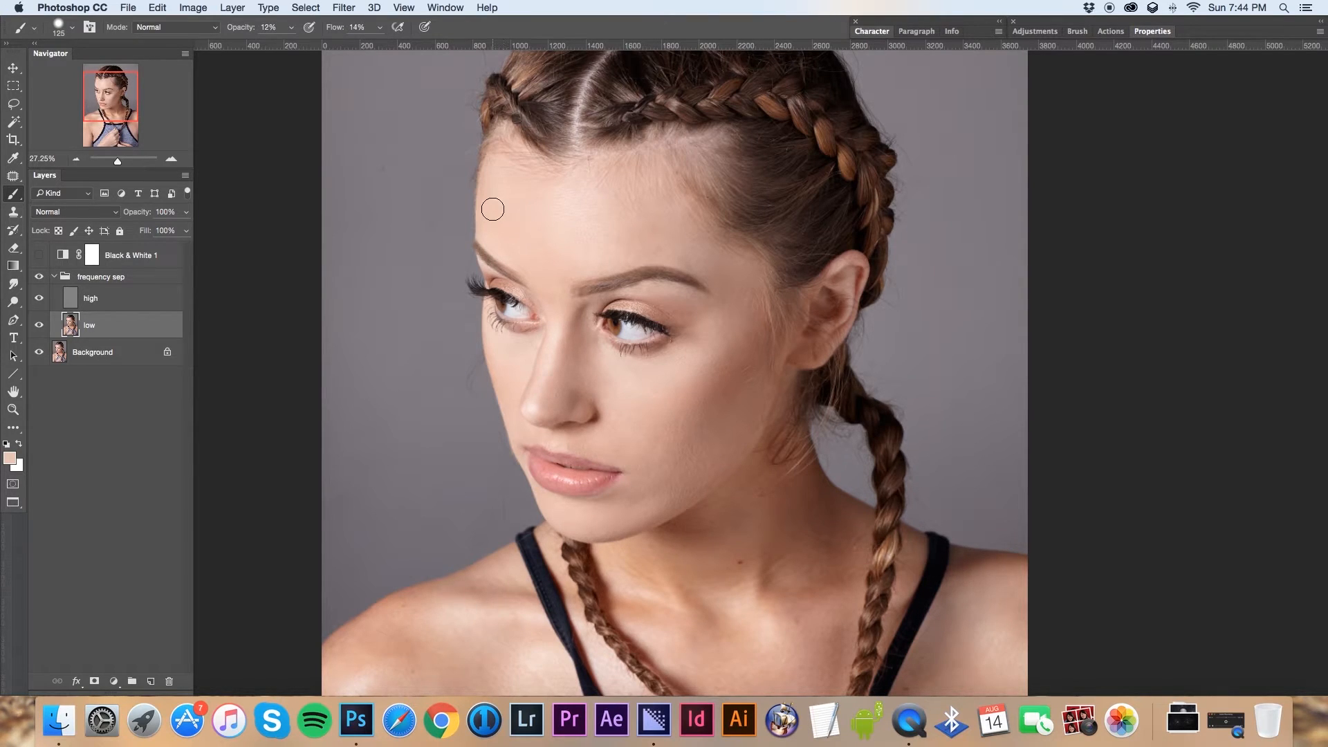
Create a layer named "D&B" above the high layer in Soft Light mode, filled with the neutral 50% gray
left_click(119, 305)
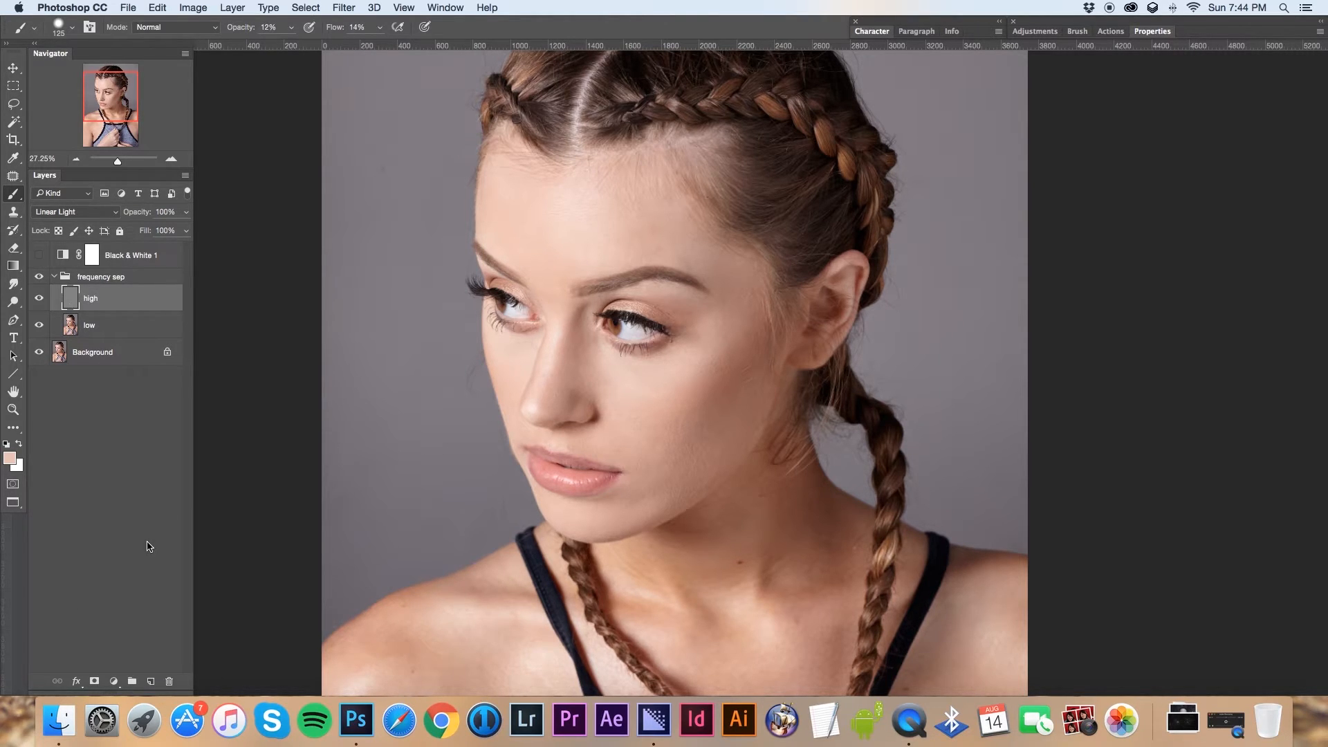
left_click(150, 682, "alt")
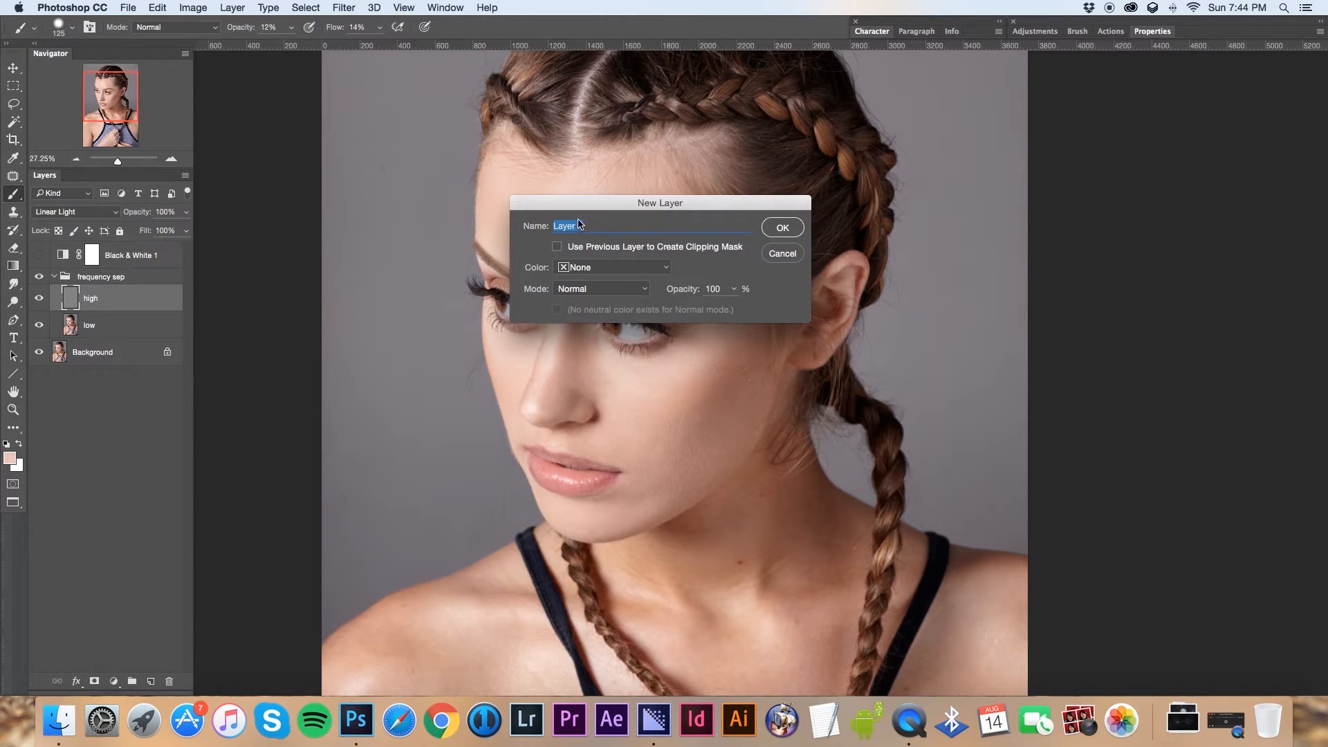
type("D&B")
left_click(628, 291)
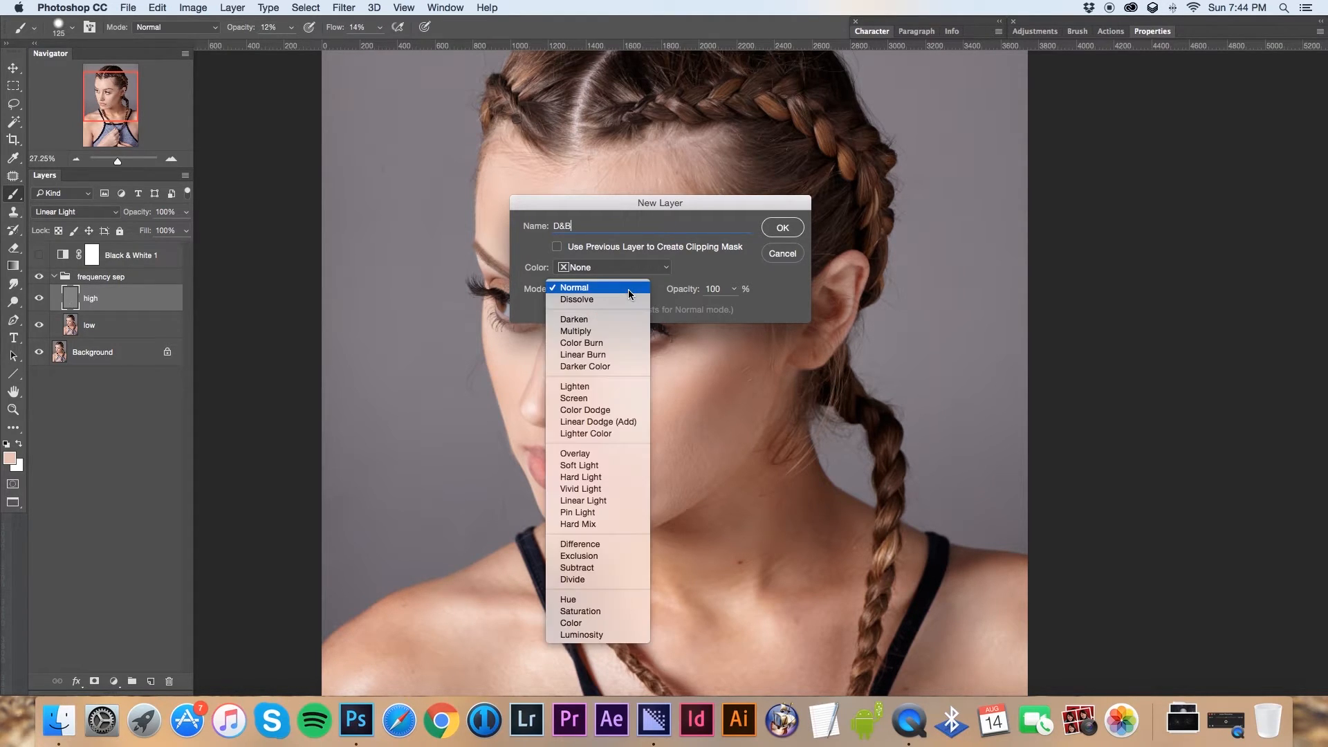
left_click(582, 465)
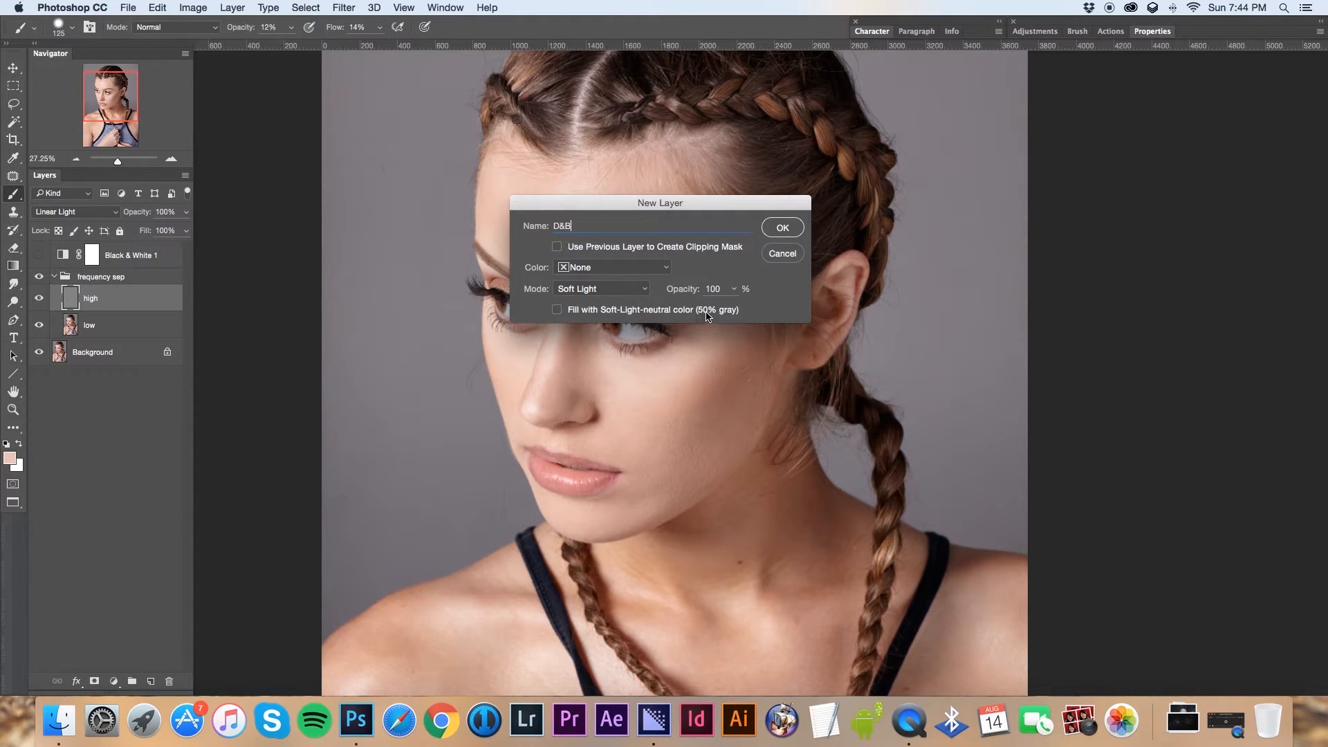
left_click(557, 310)
left_click(783, 228)
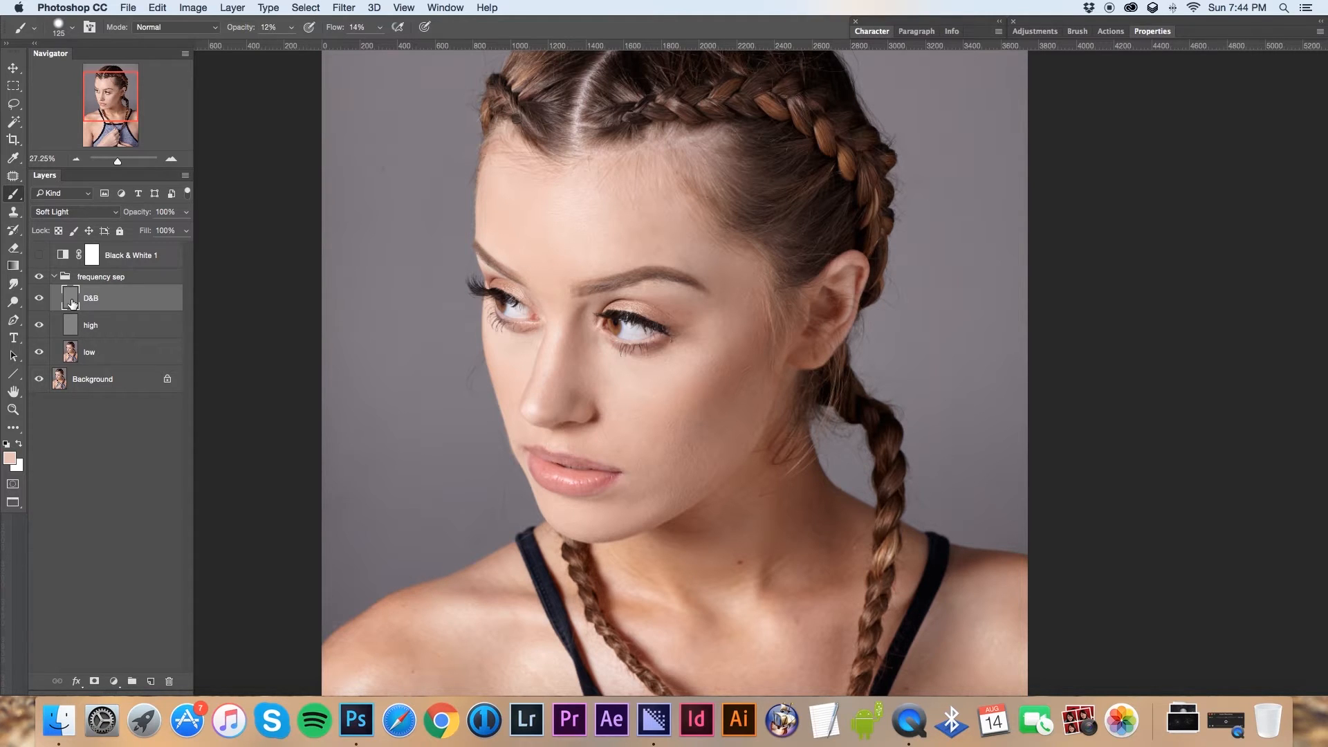
Reset the foreground and background colours to the default black and white
left_click_drag(116, 161, 120, 163)
left_click_drag(113, 115, 111, 102)
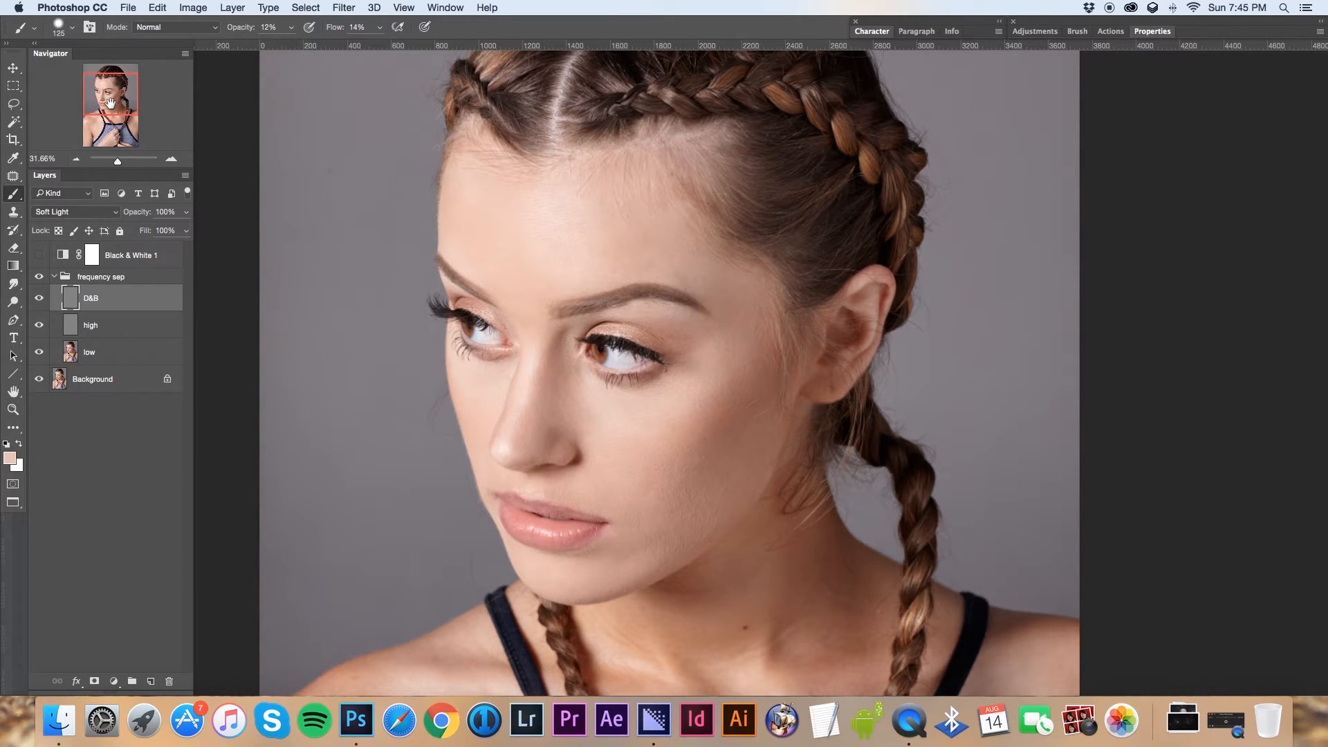
left_click(8, 446)
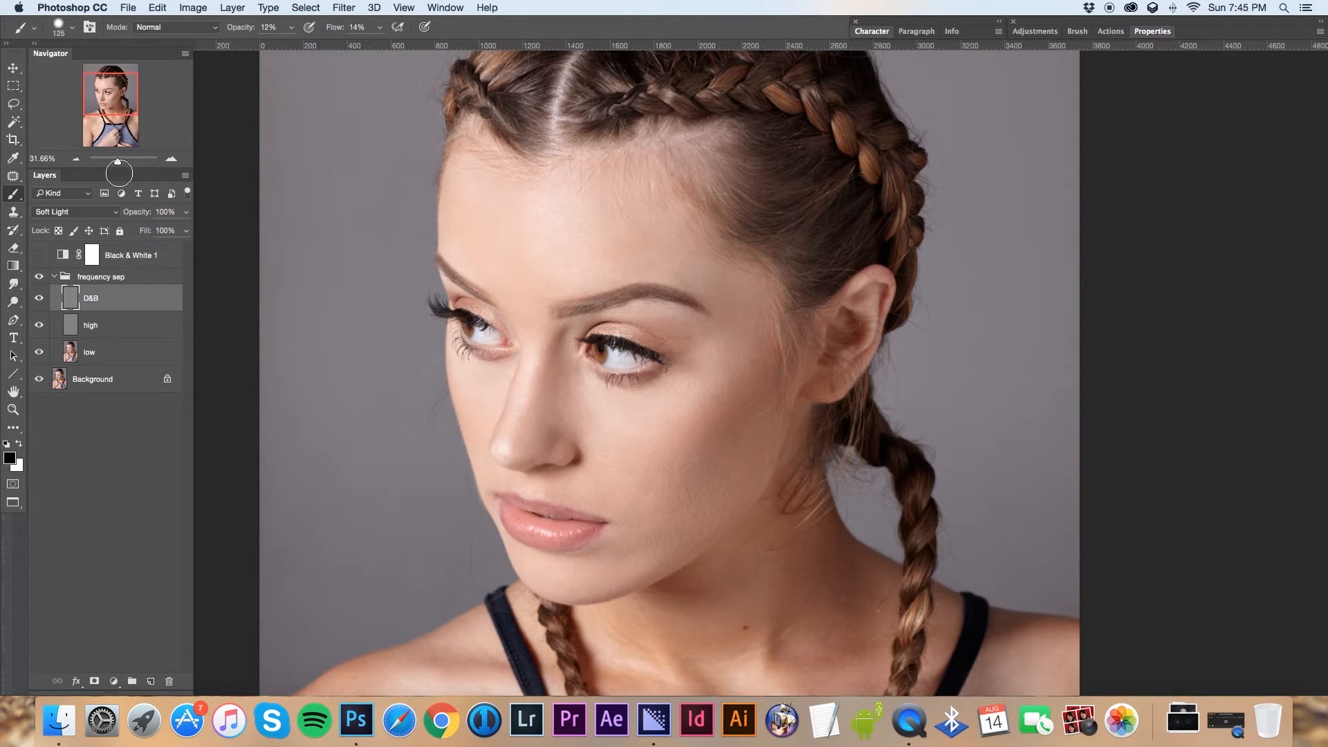
left_click_drag(118, 161, 124, 162)
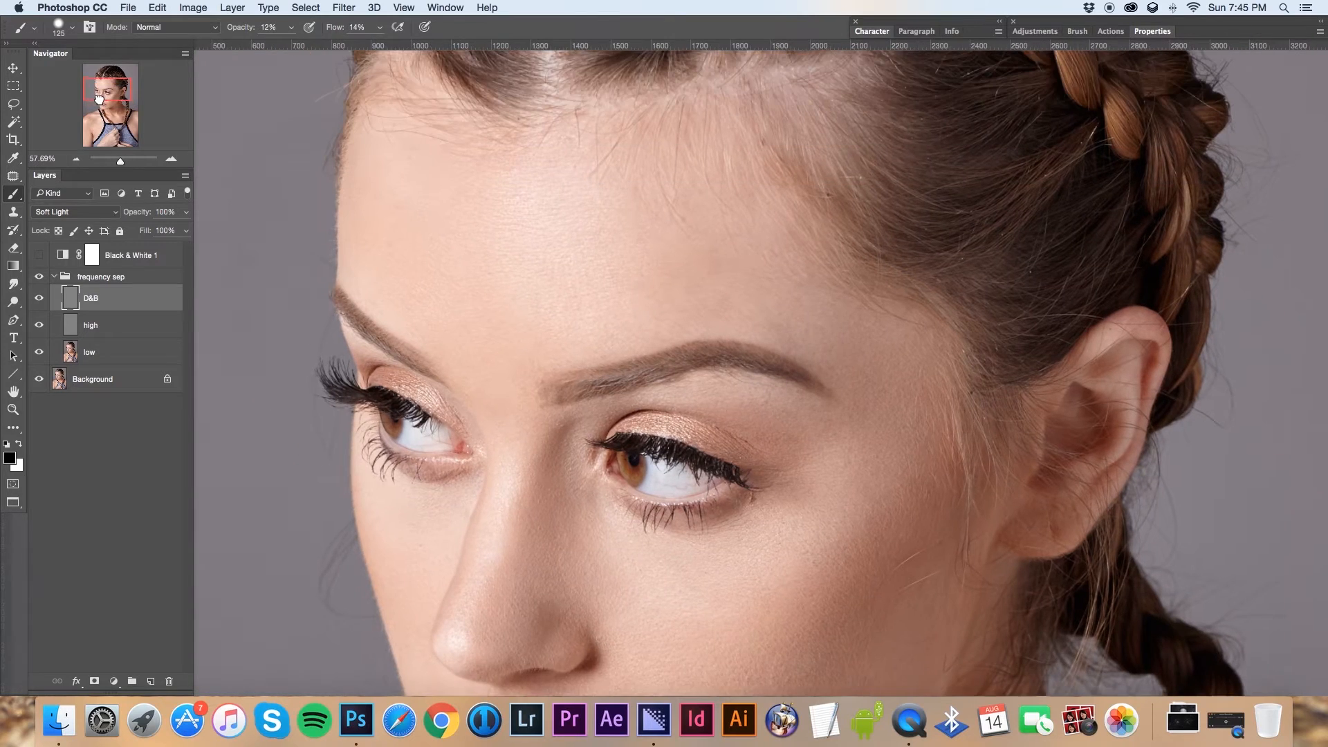
Try a black and a white test stroke across the forehead at 100% brush opacity and flow, and undo both
left_click_drag(248, 90, 249, 123)
left_click(291, 27)
left_click_drag(285, 43, 532, 27)
left_click(377, 27)
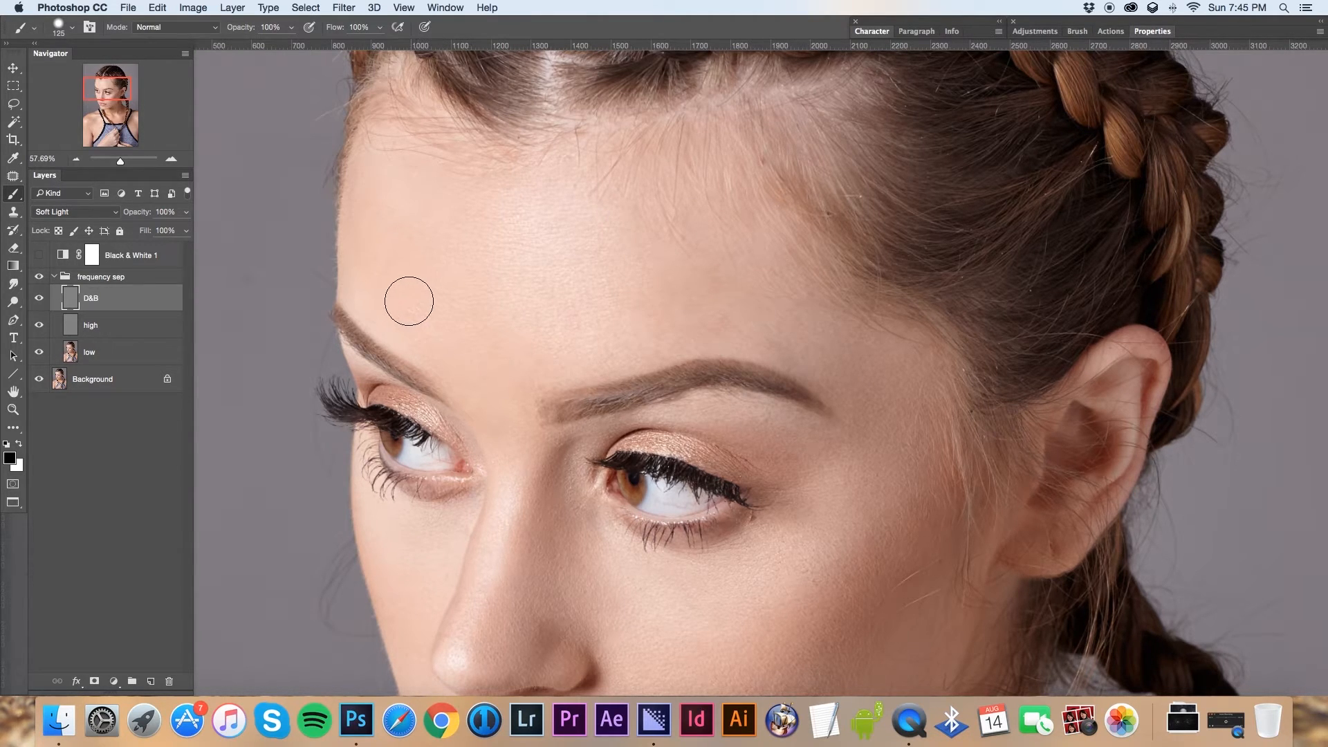
left_click_drag(380, 323, 604, 188)
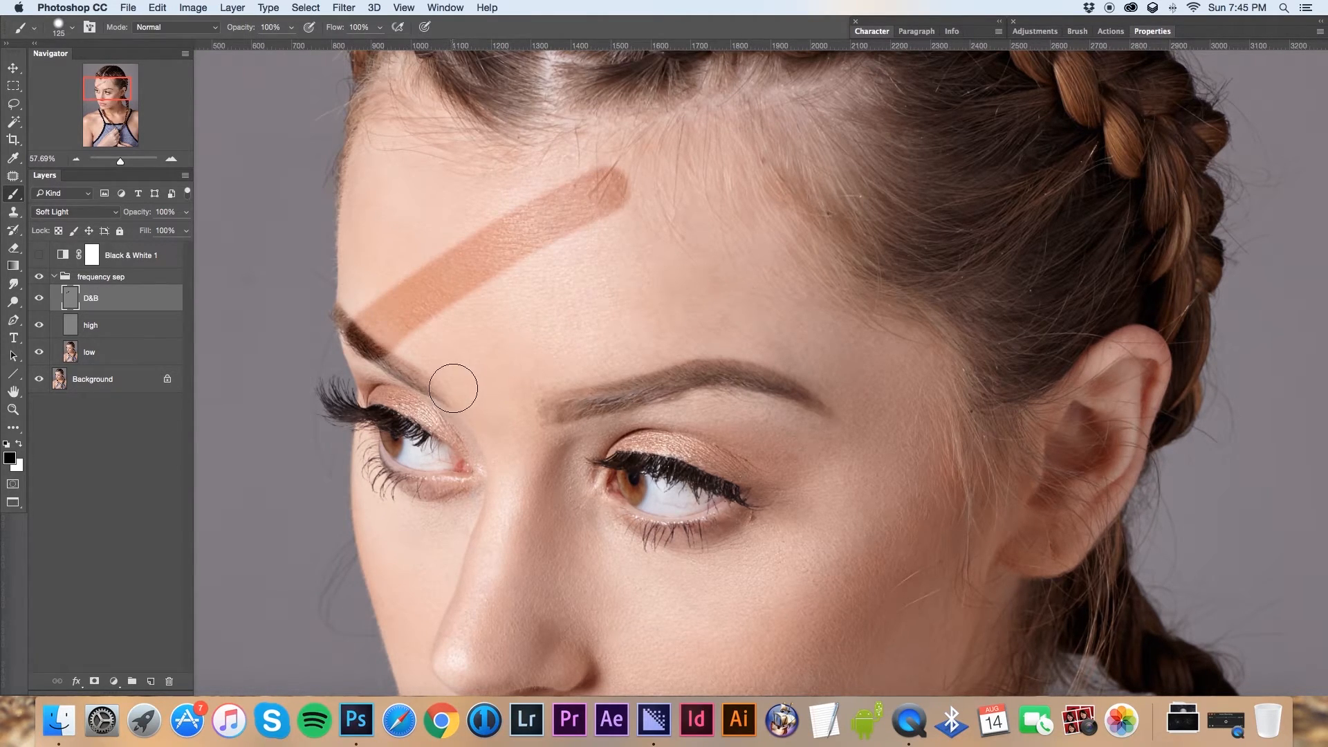
key("x")
left_click(442, 384)
left_click(730, 253, "shift")
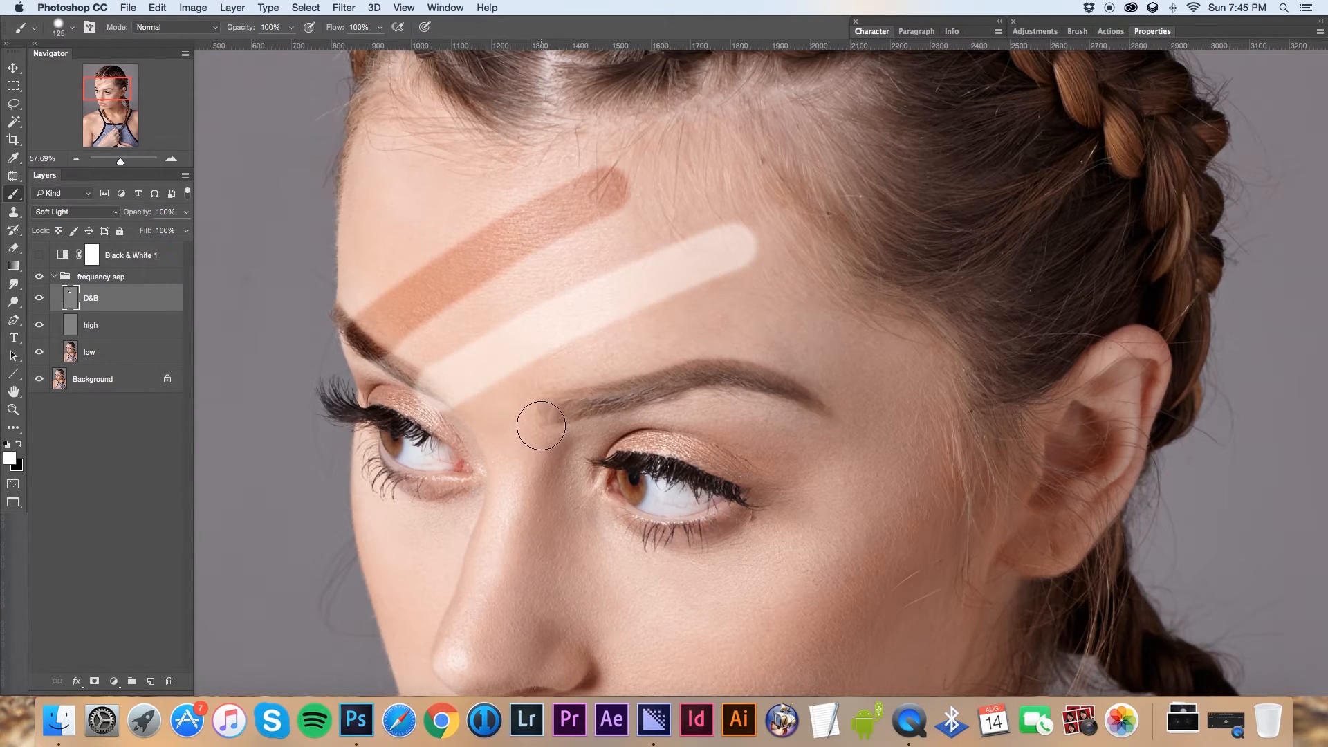
key("alt+super+z")
key("alt+super+z")
key("alt+super+z")
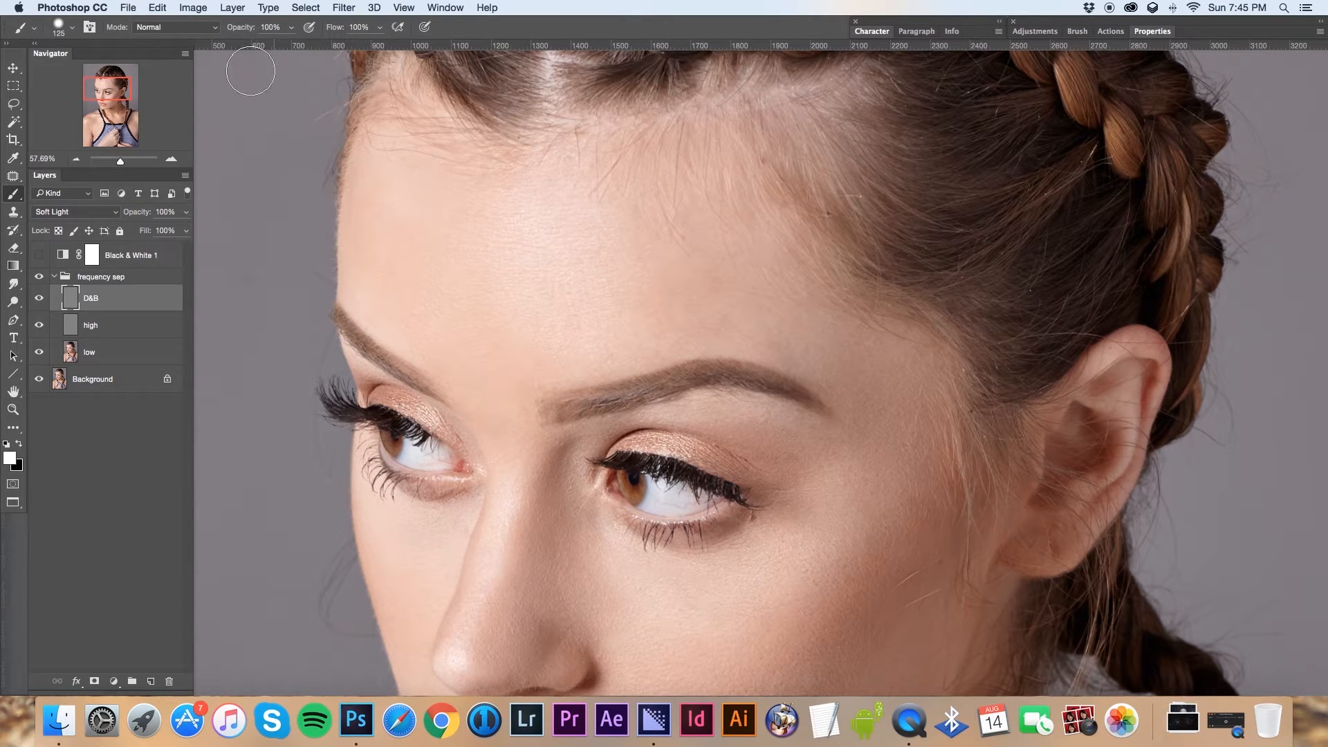
Set the brush to 10% opacity and 10% flow with black as the foreground colour
left_click(265, 26)
type("10")
type("10")
left_click(19, 445)
Darken the eyebrow over the nearer eye on the D&B layer with a 70 px black brush
left_click_drag(593, 395, 578, 398)
key("bracketleft")
key("bracketleft")
key("bracketleft")
key("bracketleft")
key("bracketleft")
key("bracketright")
left_click_drag(566, 407, 657, 388)
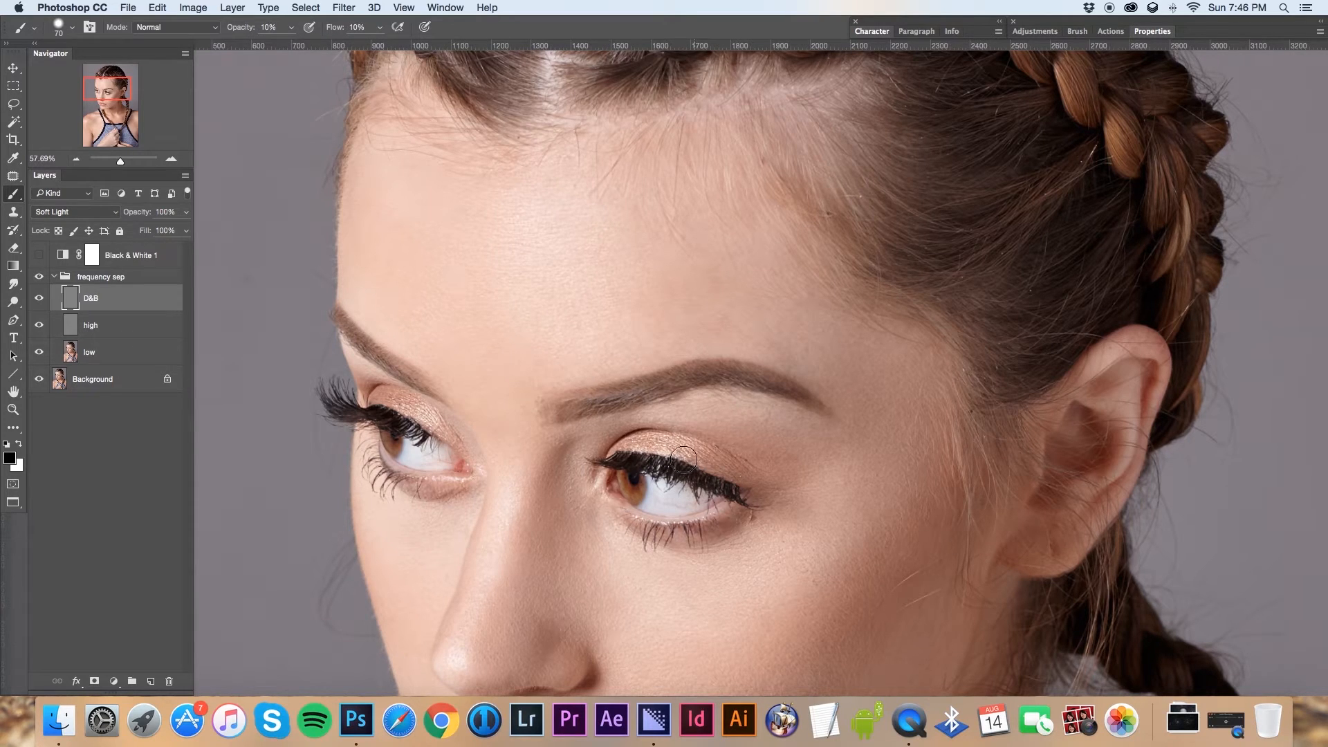
Darken the eyeshadow on both upper eyelids with the brush at 60 px
key("bracketleft")
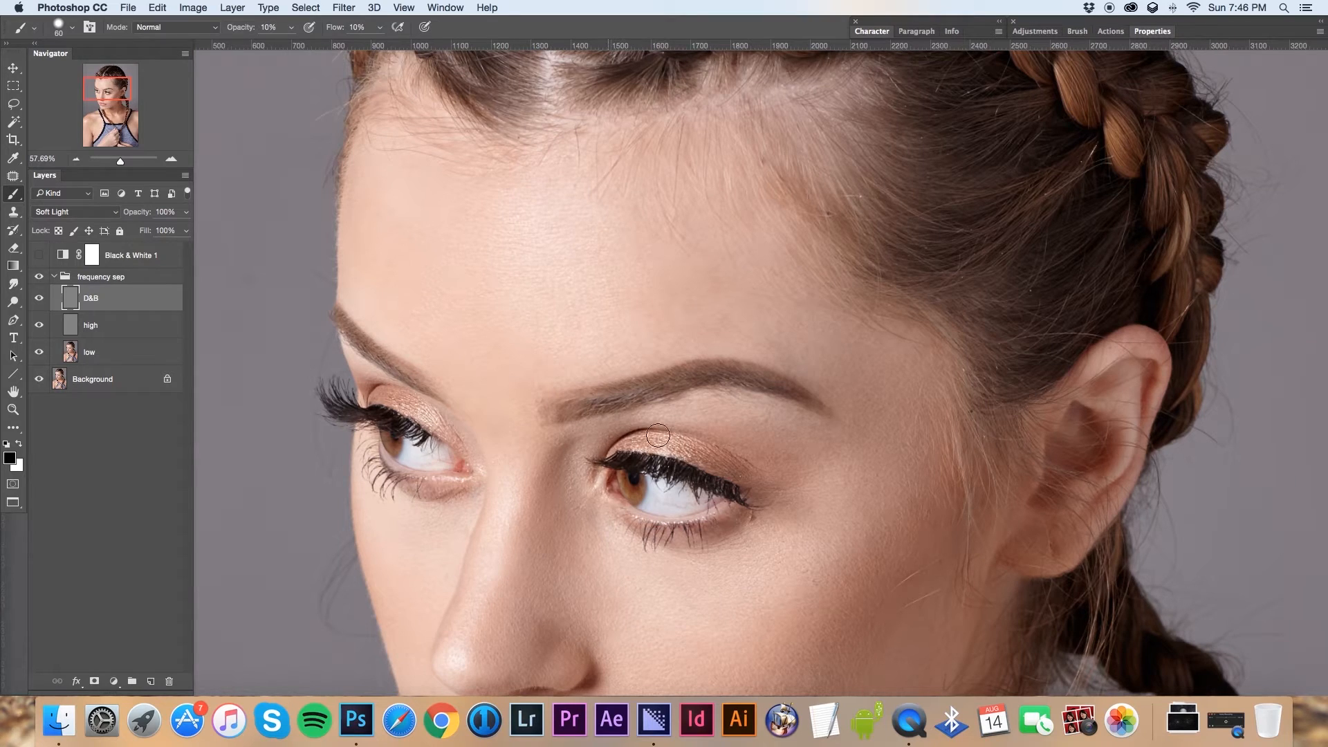
key("bracketright")
key("bracketright")
key("bracketleft")
key("bracketleft")
mouse_move(388, 388)
left_mouse_down()
mouse_move(416, 405)
mouse_move(352, 397)
mouse_move(421, 424)
mouse_move(362, 394)
left_mouse_up()
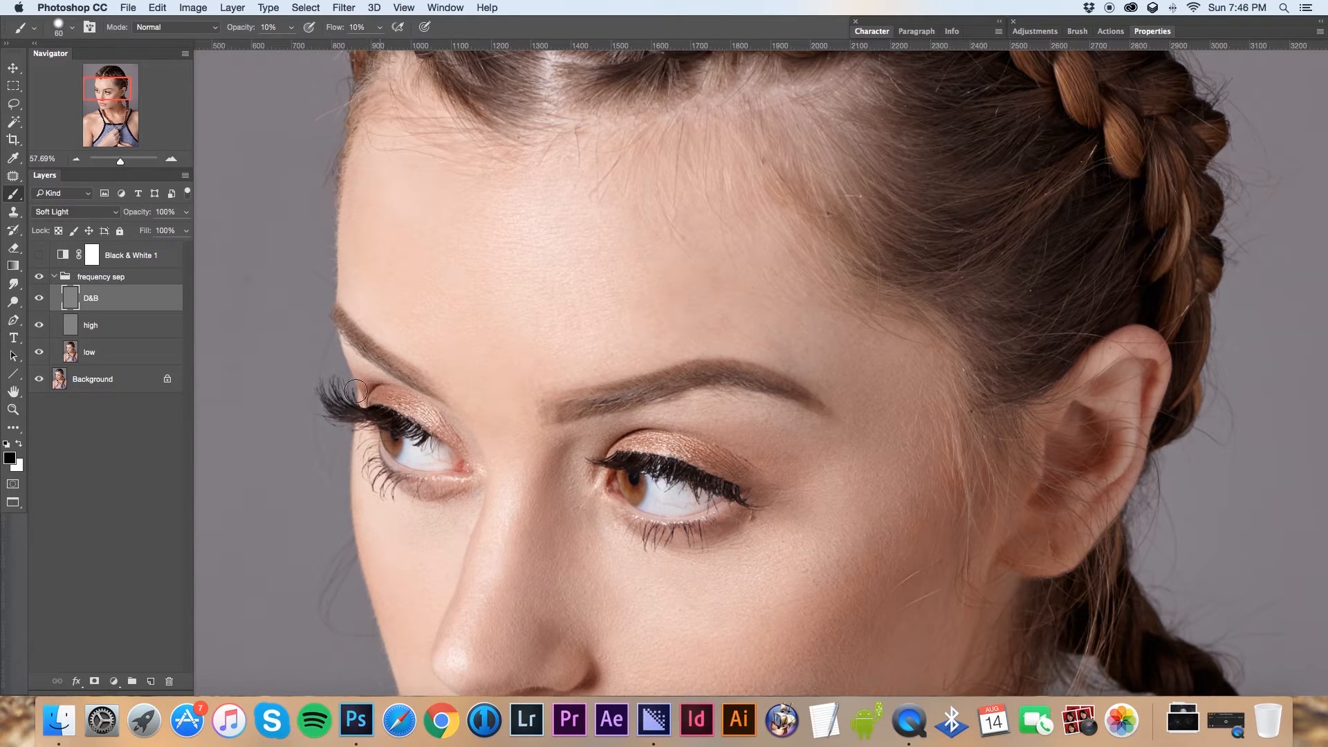
Burn in the shading along the near cheek and jawline with the brush enlarged to 250 and 300 px
left_click_drag(714, 587, 714, 358)
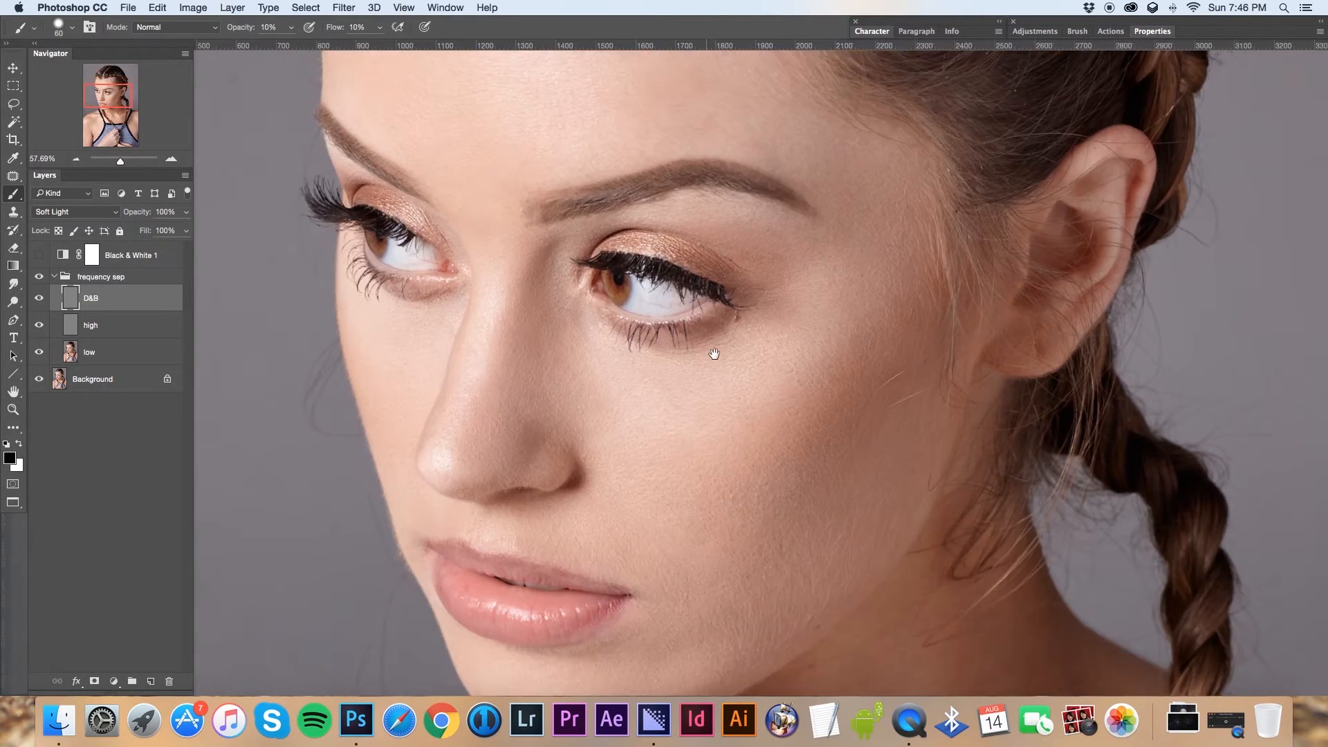
key("bracketright")
key("bracketright")
key("bracketright")
key("bracketright")
key("bracketright")
key("bracketright")
key("bracketright")
key("bracketright")
key("bracketright")
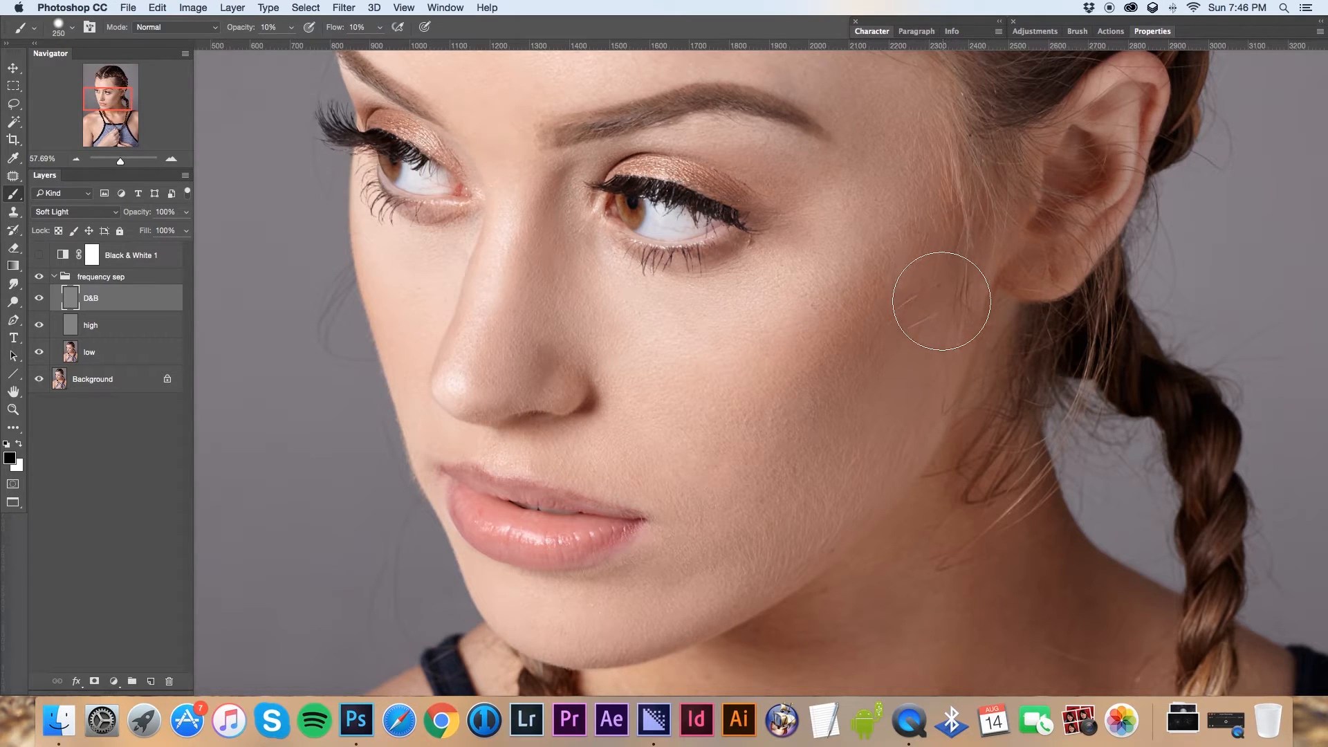
key("bracketright")
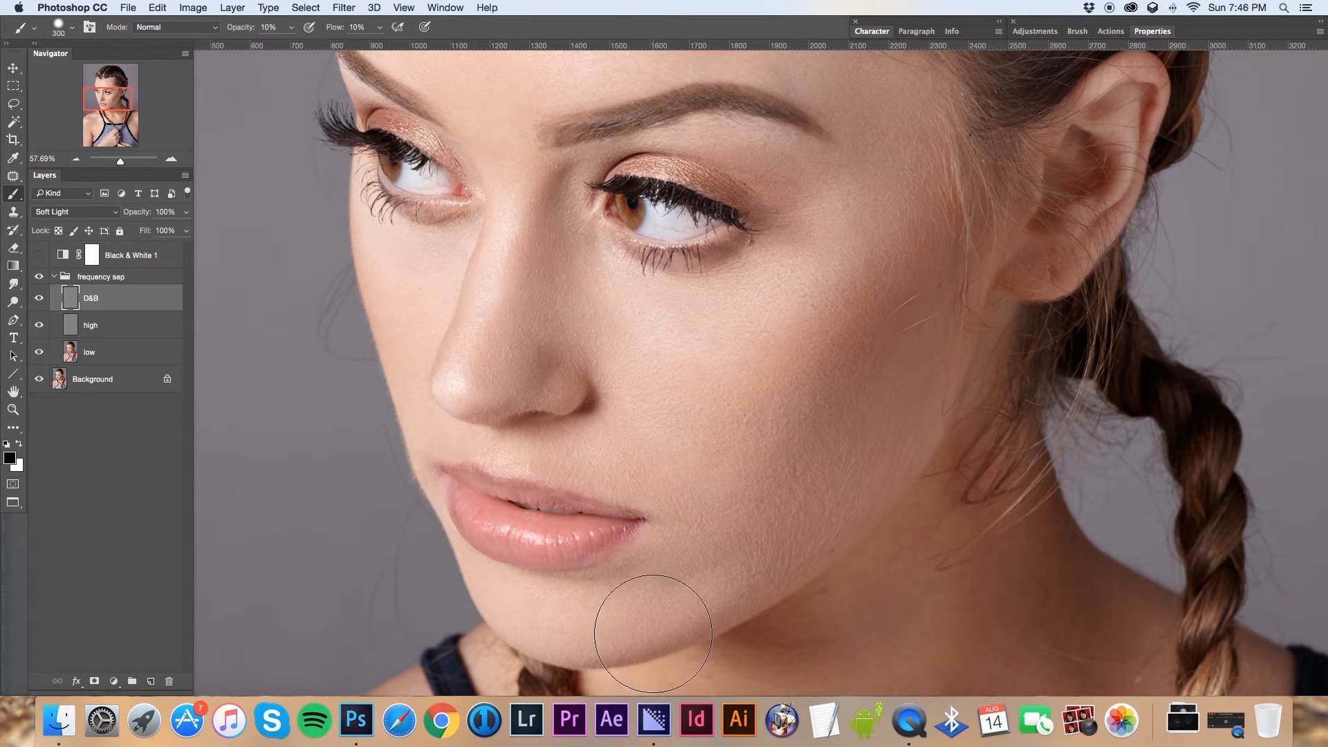
Burn the shading between the nearer eyebrow and eyelid with the black brush reduced to 125 and 90 px
mouse_move(652, 462)
left_mouse_down()
mouse_move(720, 537)
mouse_move(786, 560)
left_mouse_up()
key("bracketleft")
key("bracketleft")
key("bracketleft")
key("bracketleft")
key("bracketleft")
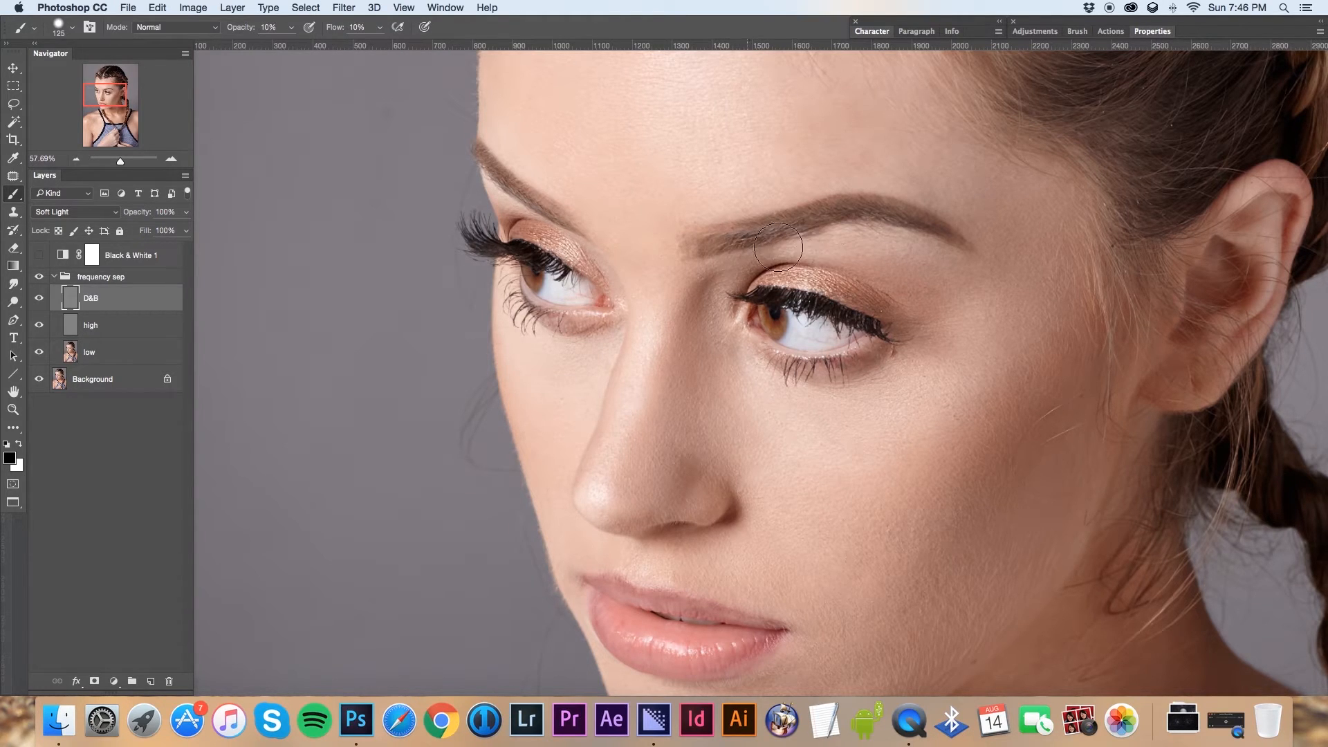
key("bracketleft")
key("bracketleft")
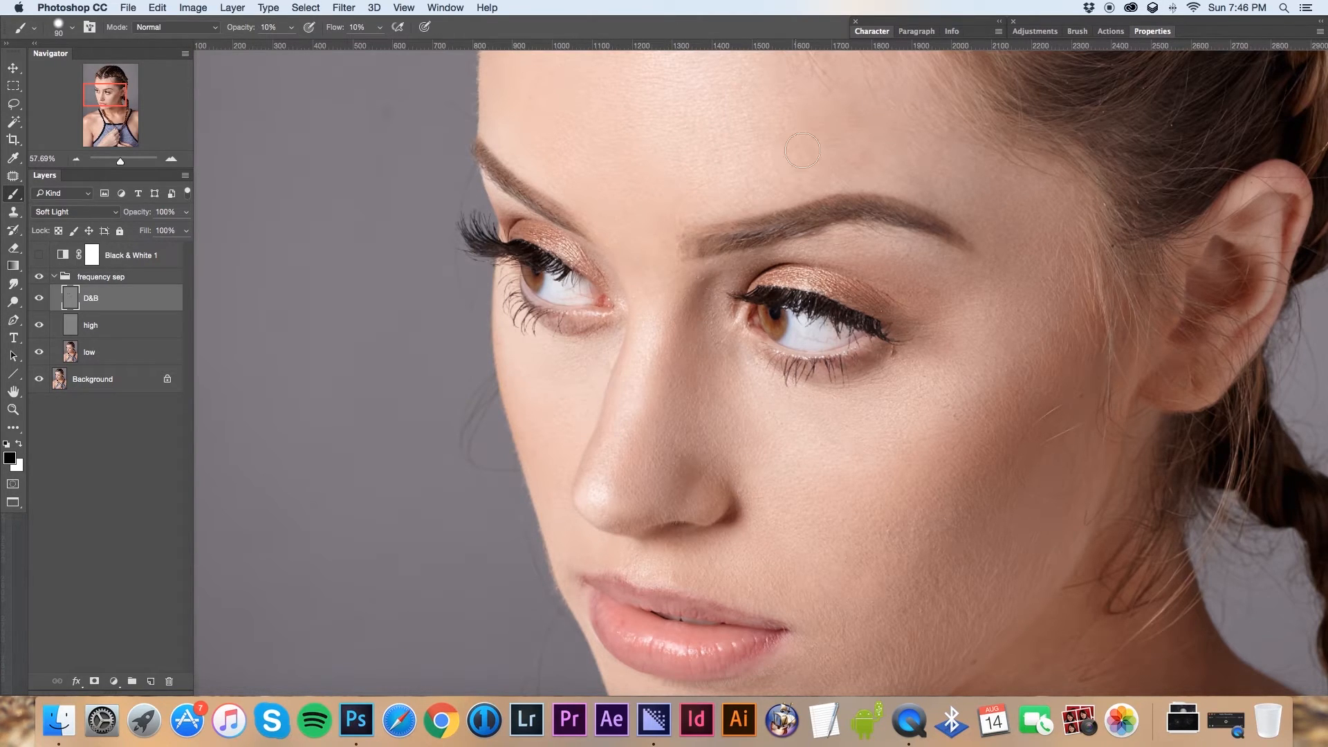
mouse_move(105, 98)
left_mouse_down()
mouse_move(104, 77)
mouse_move(95, 99)
left_mouse_up()
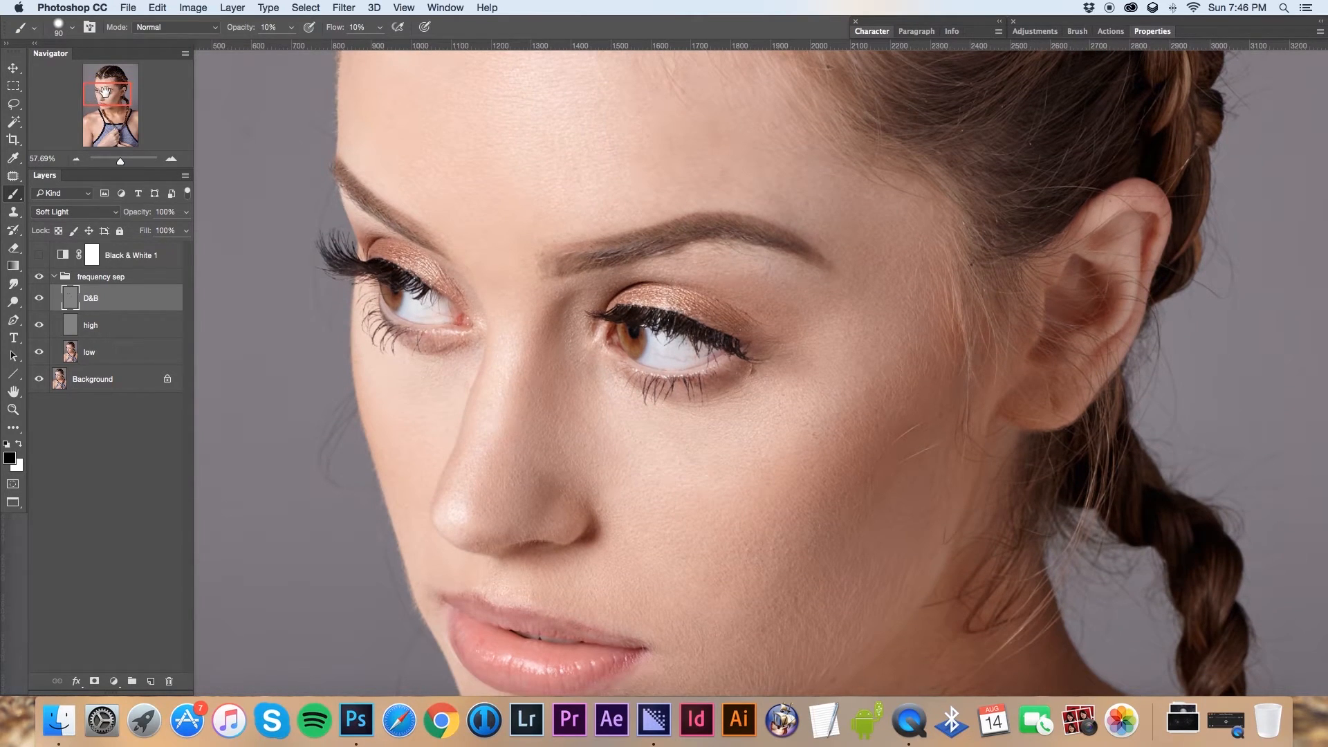
Dodge the skin beside the nearer eye on the D&B layer with white, starting with a 50 px brush
left_click(18, 445)
key("bracketleft")
key("bracketleft")
key("bracketleft")
key("bracketright")
key("bracketright")
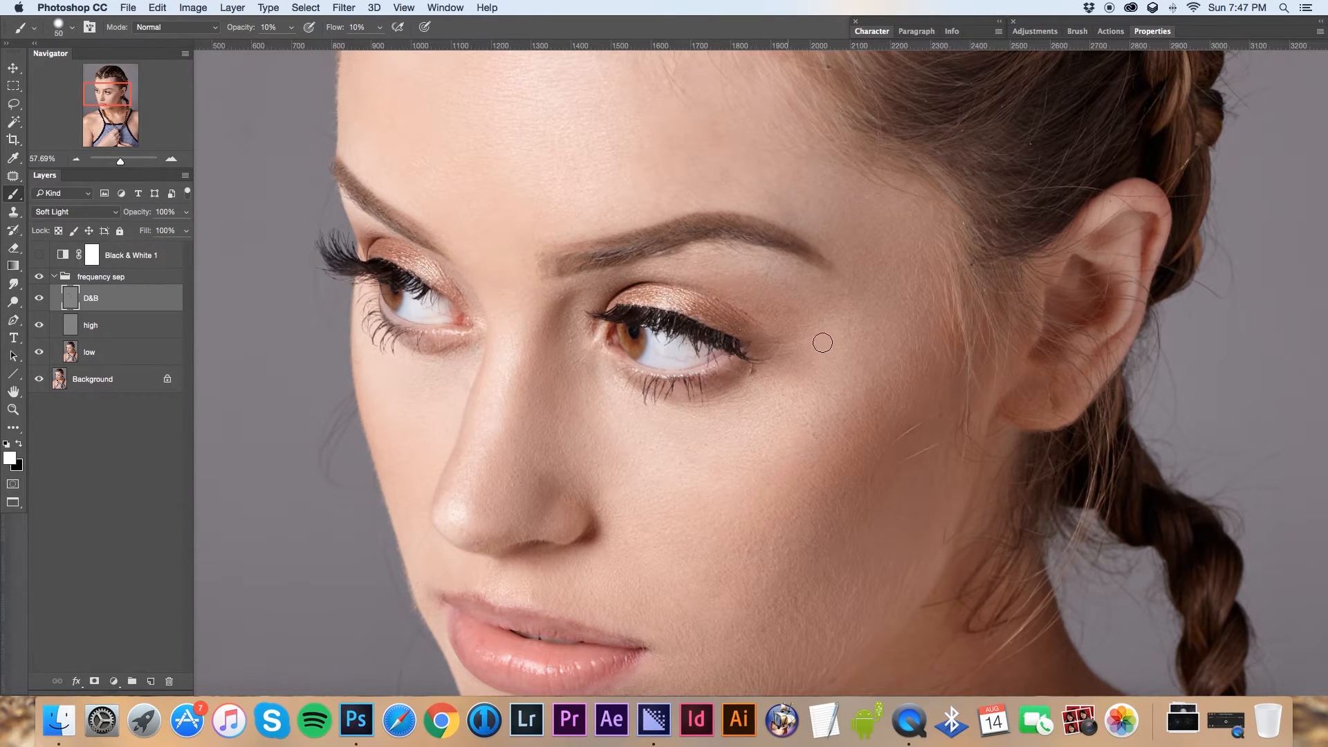
key("bracketright")
key("bracketright")
key("bracketright")
key("bracketright")
key("bracketright")
key("bracketright")
key("bracketleft")
key("bracketleft")
key("bracketleft")
Dodge the forehead highlights on the D&B layer with the white brush enlarged to 175 px
left_click_drag(109, 97, 109, 93)
key("bracketright")
key("bracketright")
key("bracketright")
key("bracketright")
key("bracketright")
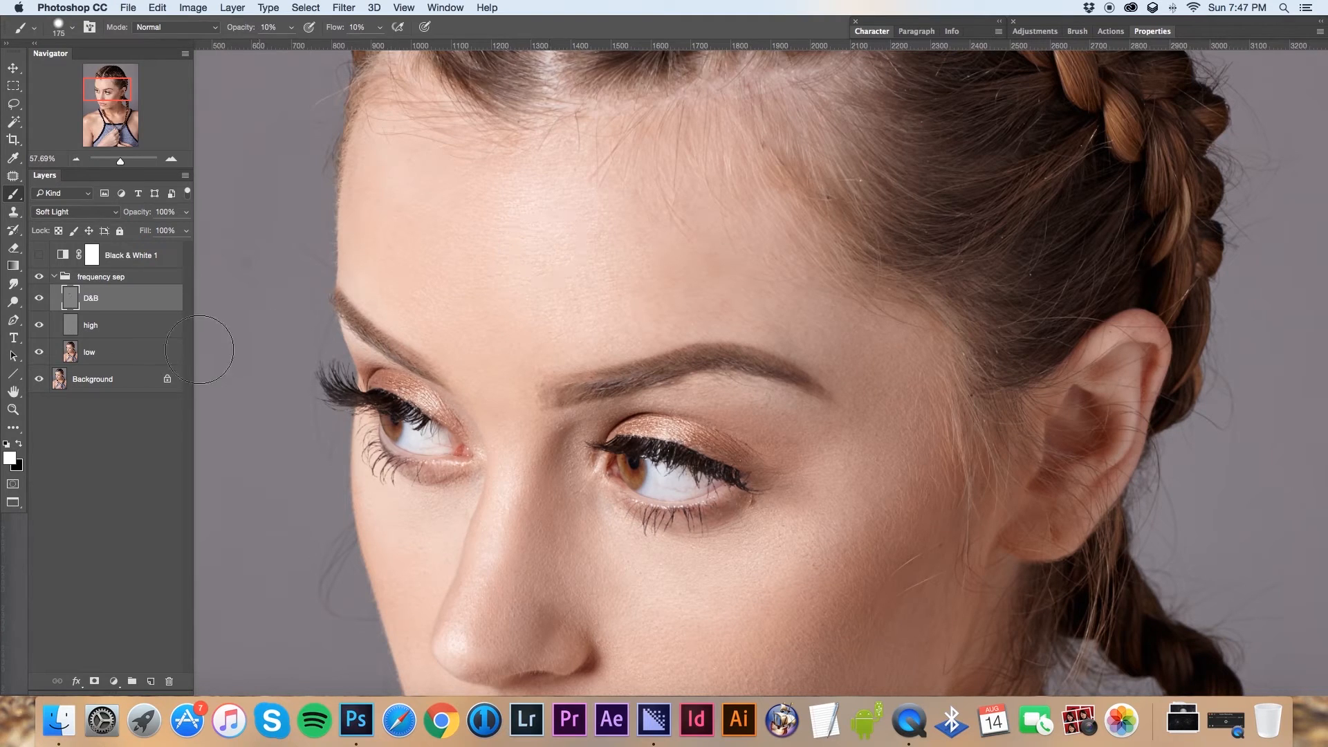
Turn on the Black & White 1 layer to judge the forehead's tones in greyscale
left_click(39, 256)
mouse_move(111, 105)
left_mouse_down()
mouse_move(117, 116)
mouse_move(113, 102)
left_mouse_up()
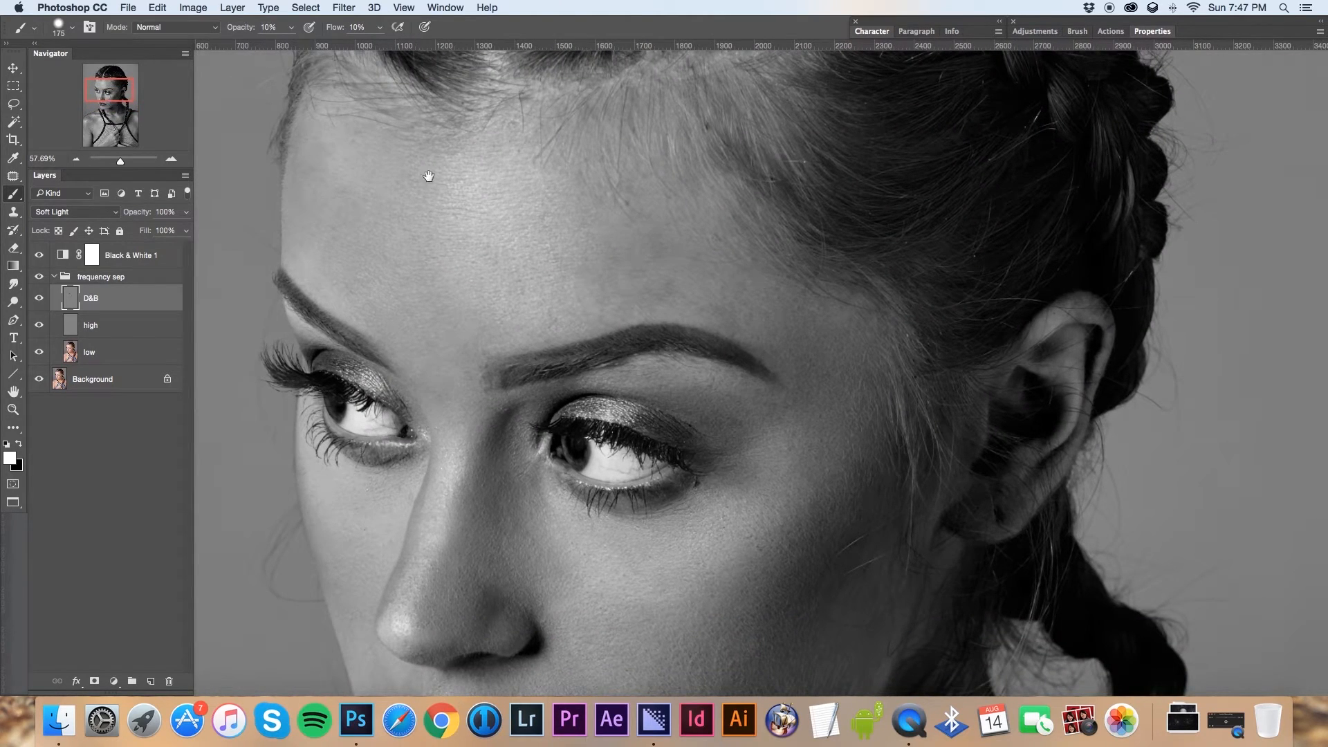
left_click_drag(122, 162, 122, 161)
left_click_drag(109, 95, 105, 92)
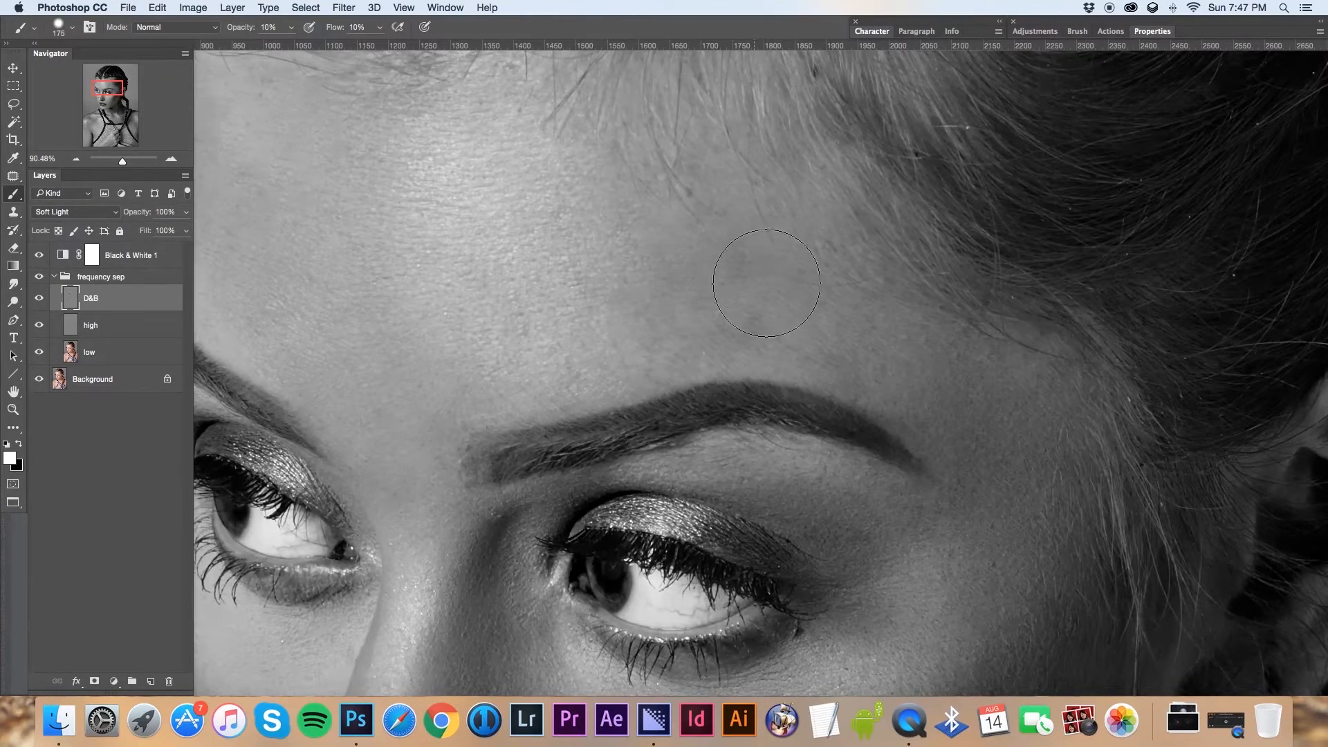
Reduce the white brush's size and set it to 8% opacity and 7% flow
key("bracketleft")
key("bracketleft")
key("bracketleft")
key("bracketleft")
key("bracketleft")
key("bracketleft")
key("bracketleft")
type("8")
key("Return")
left_click(352, 27)
Lighten the small dark patches above the nearer eyebrow with a 20 px white brush on the D&B layer
key("bracketleft")
key("bracketleft")
key("bracketleft")
key("bracketleft")
scroll(803, 304, "up", 5)
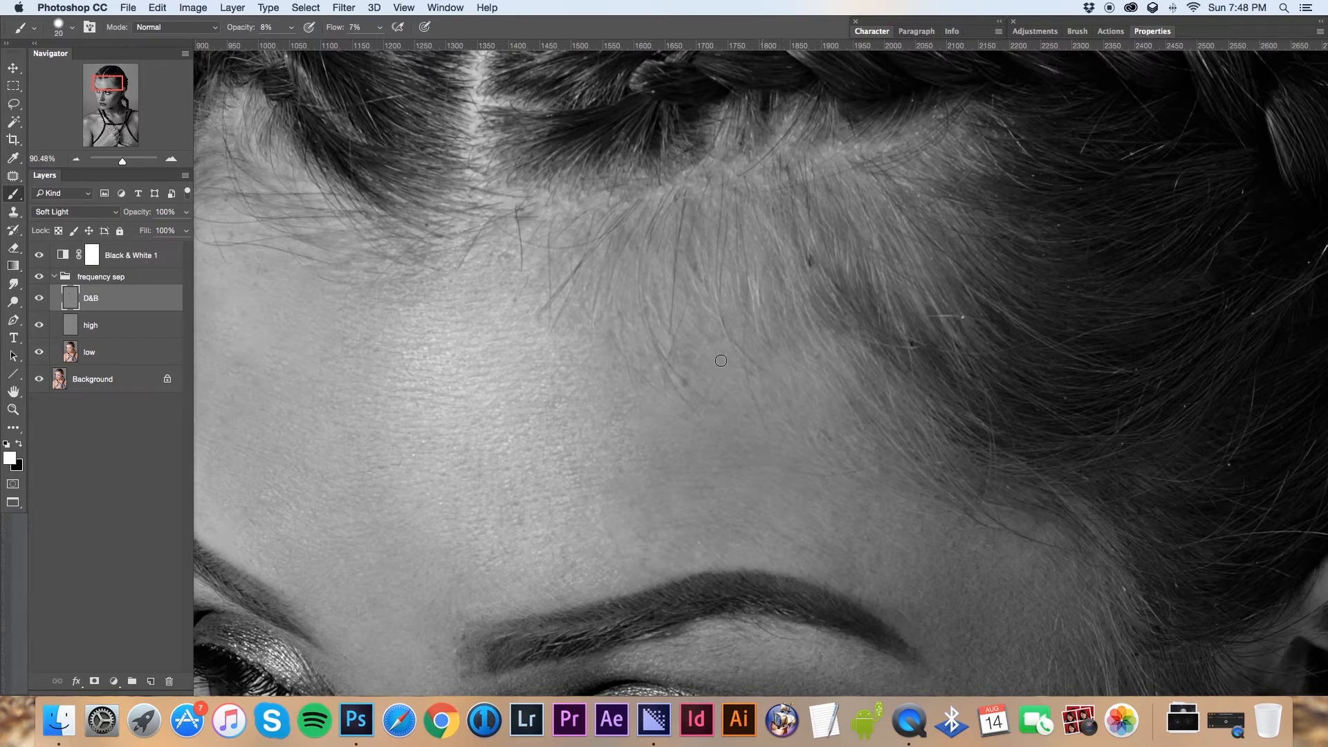
Even out the uneven patches on the far side of the forehead, varying the white brush's size and finishing at 30 px
scroll(612, 348, "left", 8)
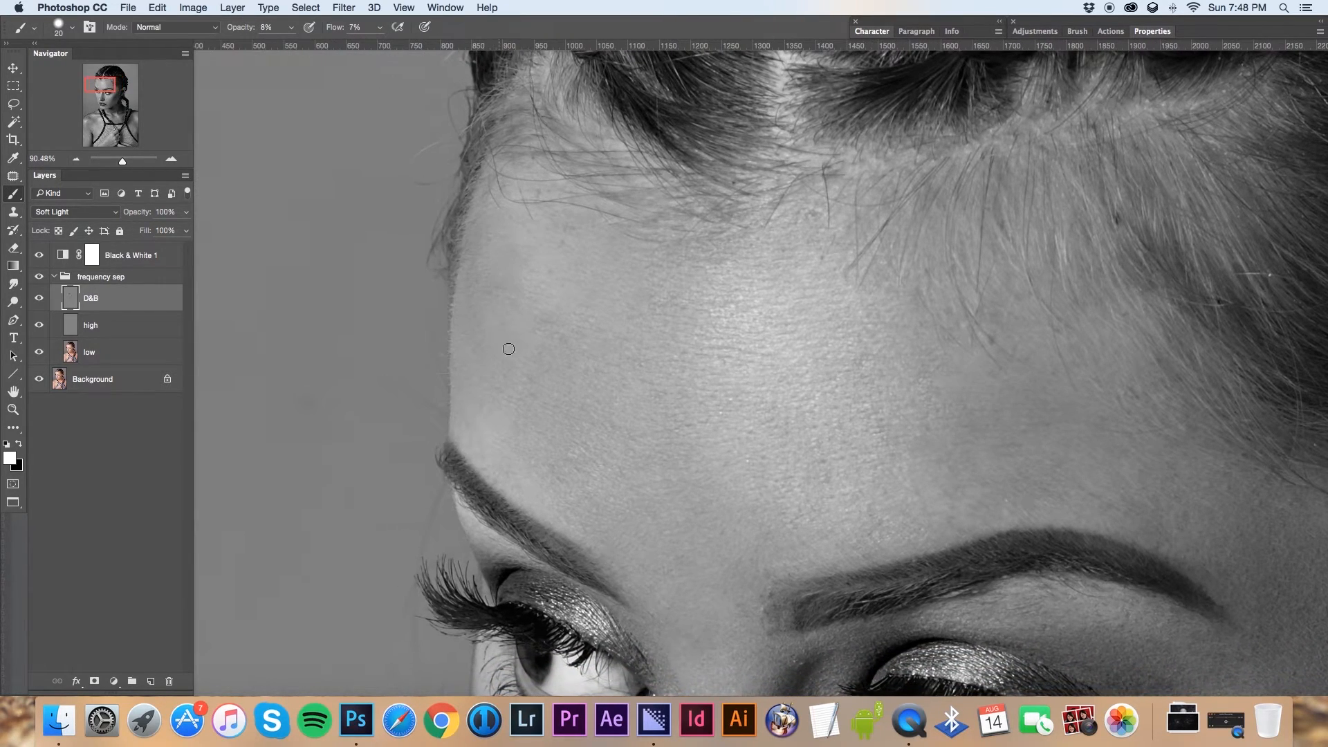
key("bracketright")
key("bracketright")
key("bracketright")
key("bracketleft")
key("bracketleft")
key("bracketleft")
key("bracketleft")
key("bracketleft")
key("bracketright")
key("bracketright")
key("bracketright")
key("bracketleft")
key("bracketleft")
key("bracketleft")
left_click_drag(643, 501, 637, 476)
key("bracketright")
key("bracketright")
key("bracketright")
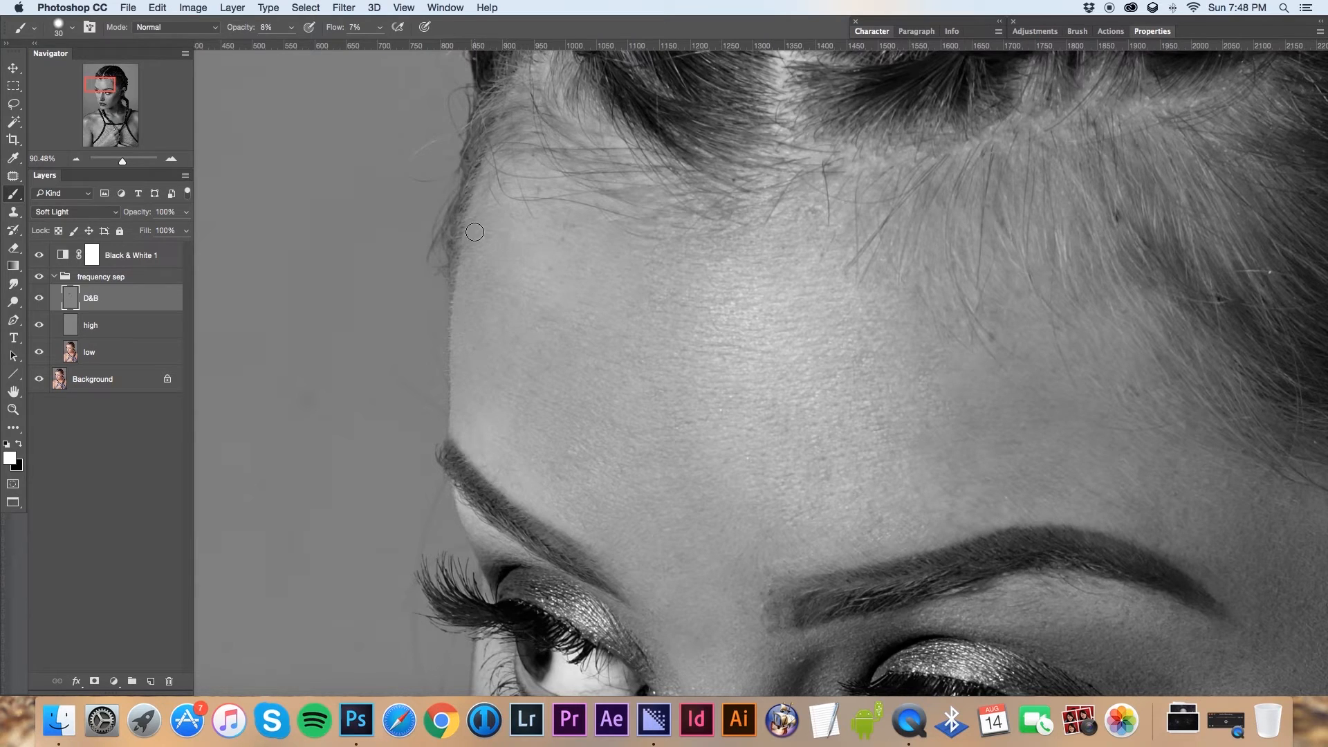
Lighten the small dark spots around the mouth with the white brush at 20 px and smaller
left_click_drag(103, 84, 110, 110)
key("bracketleft")
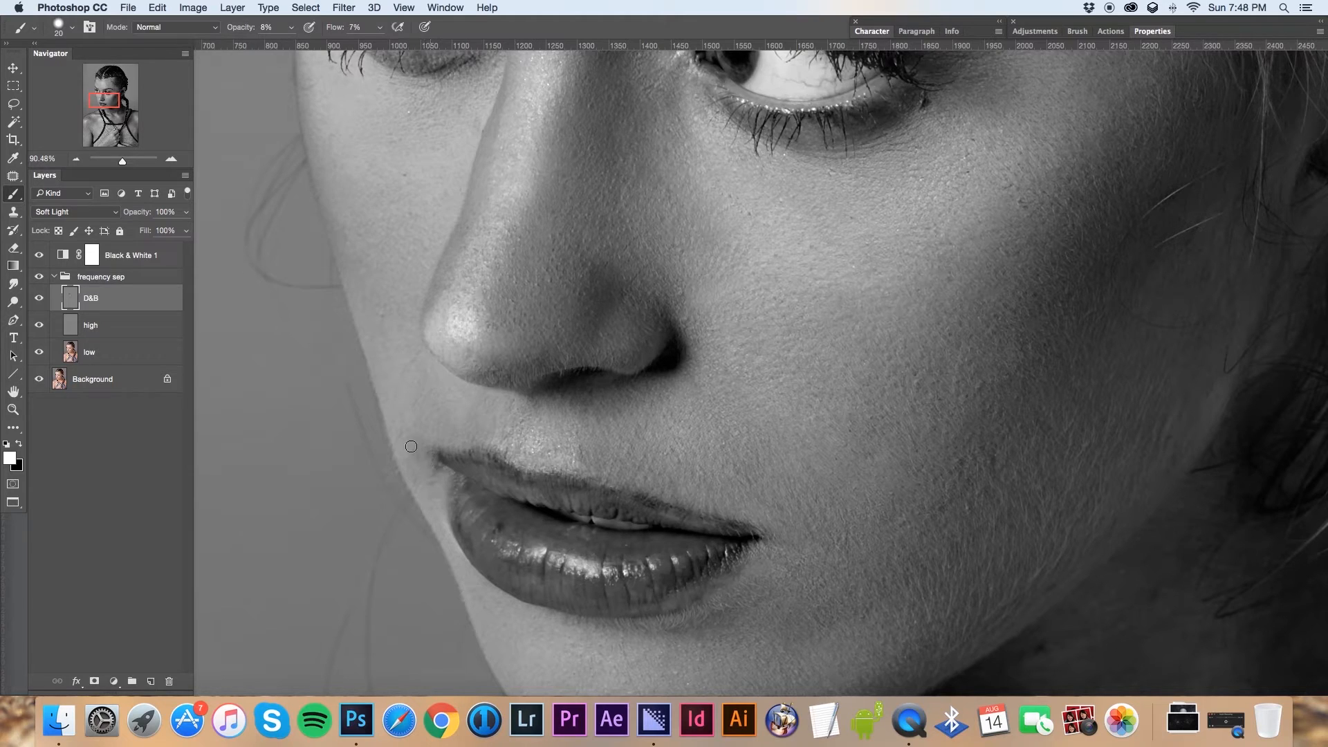
key("bracketleft")
Dodge the small dark spots beside the nose and on the near cheek with a white brush between 9 and 20 px
mouse_move(899, 490)
left_mouse_down()
mouse_move(865, 454)
mouse_move(836, 527)
mouse_move(670, 476)
left_mouse_up()
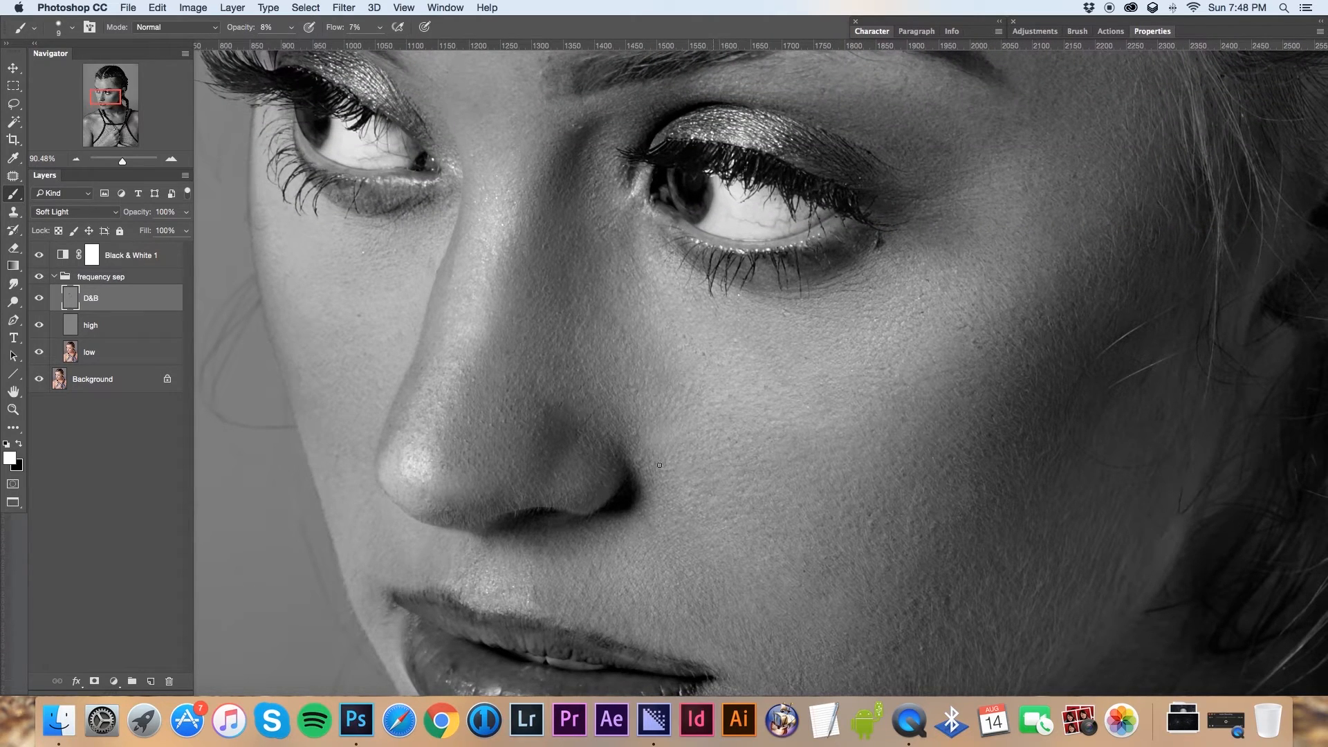
key("bracketright")
key("bracketright")
key("bracketright")
key("bracketleft")
Compare the portrait with and without the D&B layer by toggling its visibility
left_click_drag(124, 160, 119, 159)
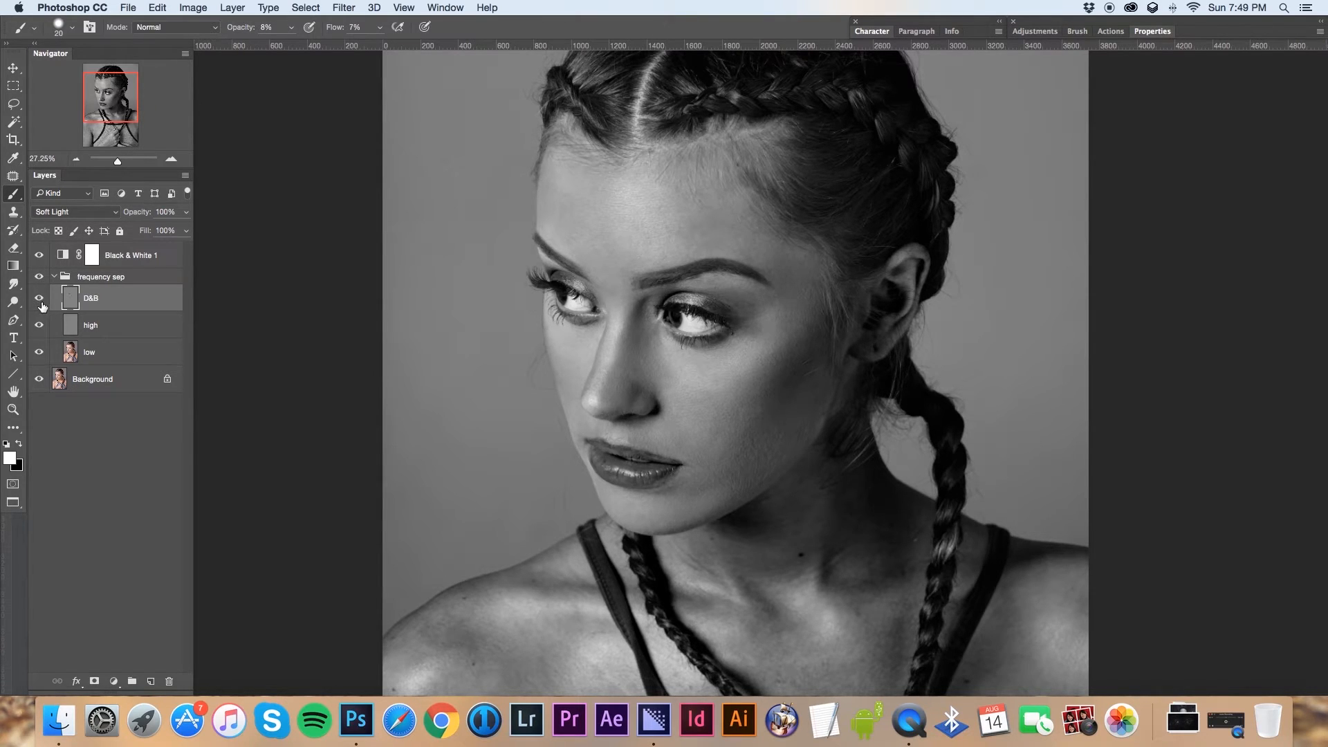
left_click(40, 303)
left_click(40, 303)
left_click(40, 303)
left_click(40, 303)
left_click(40, 303)
left_click(40, 302)
left_click(40, 303)
left_click(40, 302)
Hide the Black & White 1 layer and compare the portrait in colour with and without the frequency sep group
left_click(39, 256)
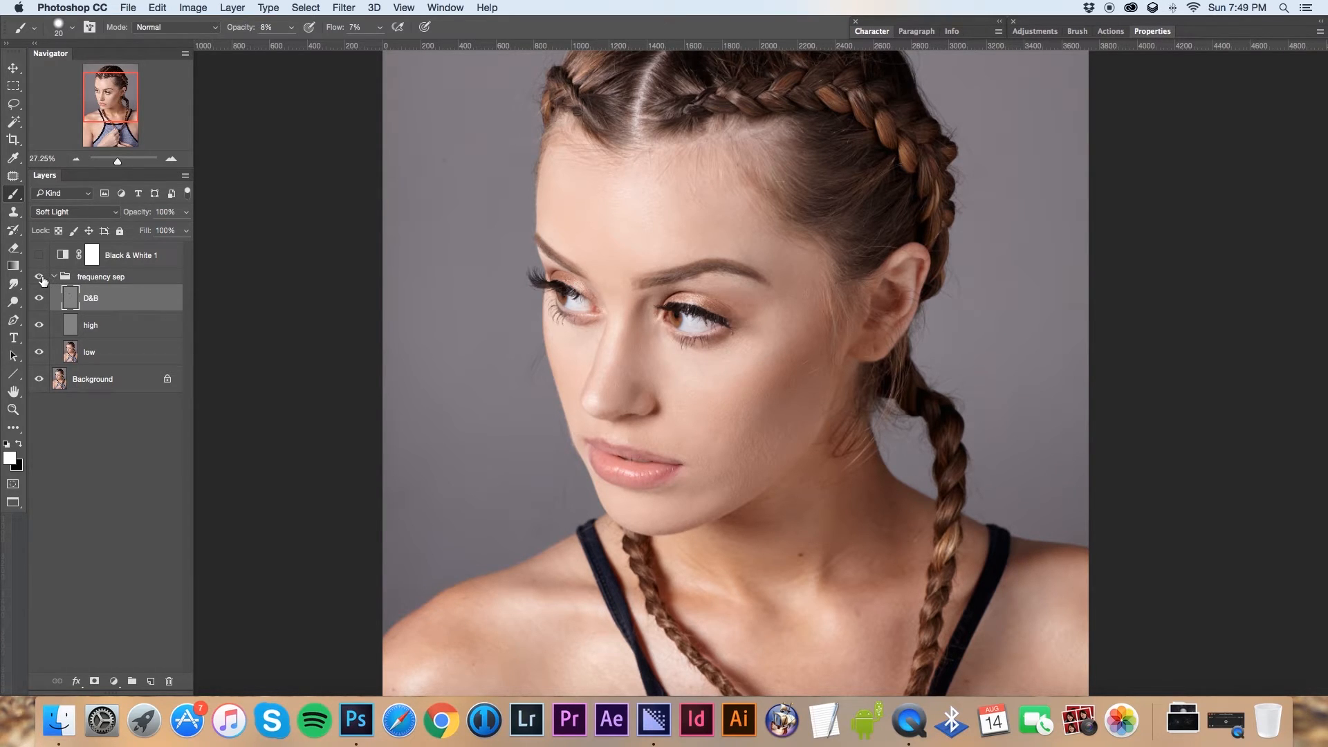
left_click(40, 277)
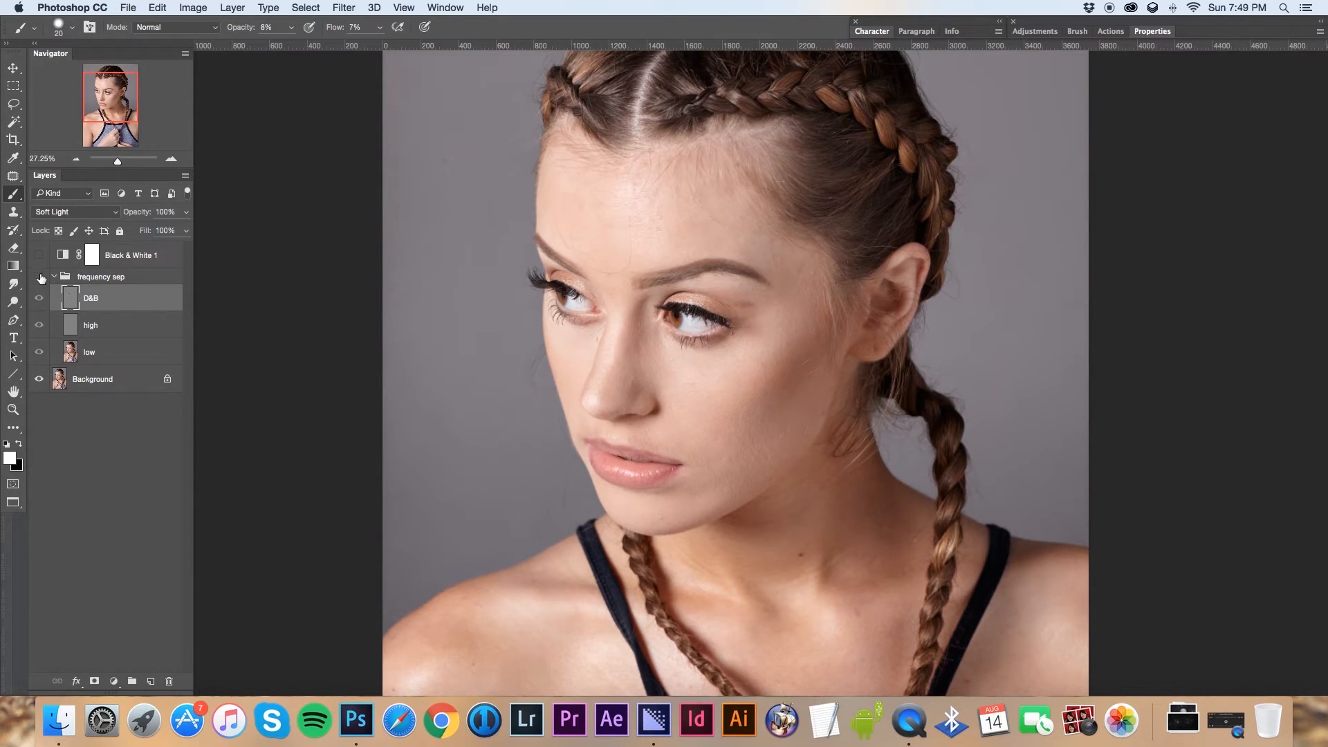
left_click(40, 277)
left_click(40, 276)
left_click(40, 276)
left_click(41, 277)
left_click(40, 277)
left_click(40, 277)
left_click(40, 277)
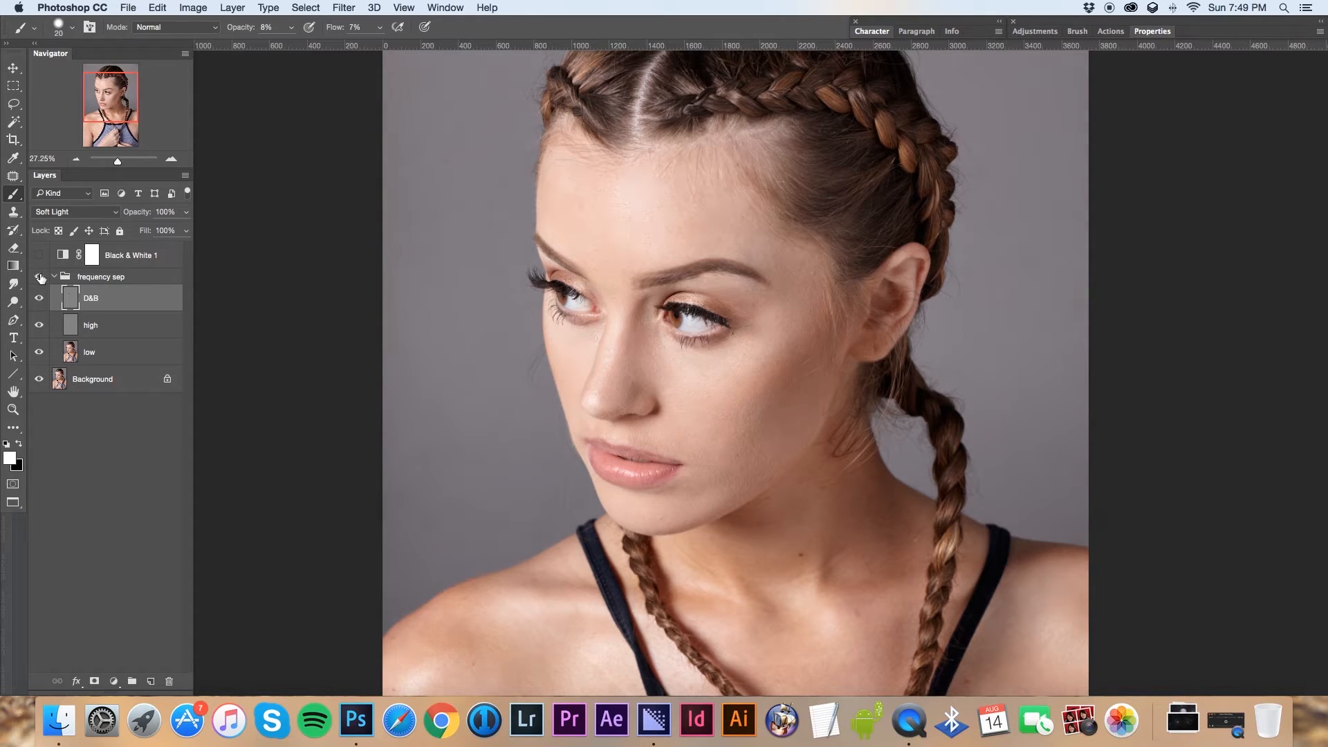
left_click(40, 277)
left_click(40, 276)
left_click(40, 277)
left_click(40, 277)
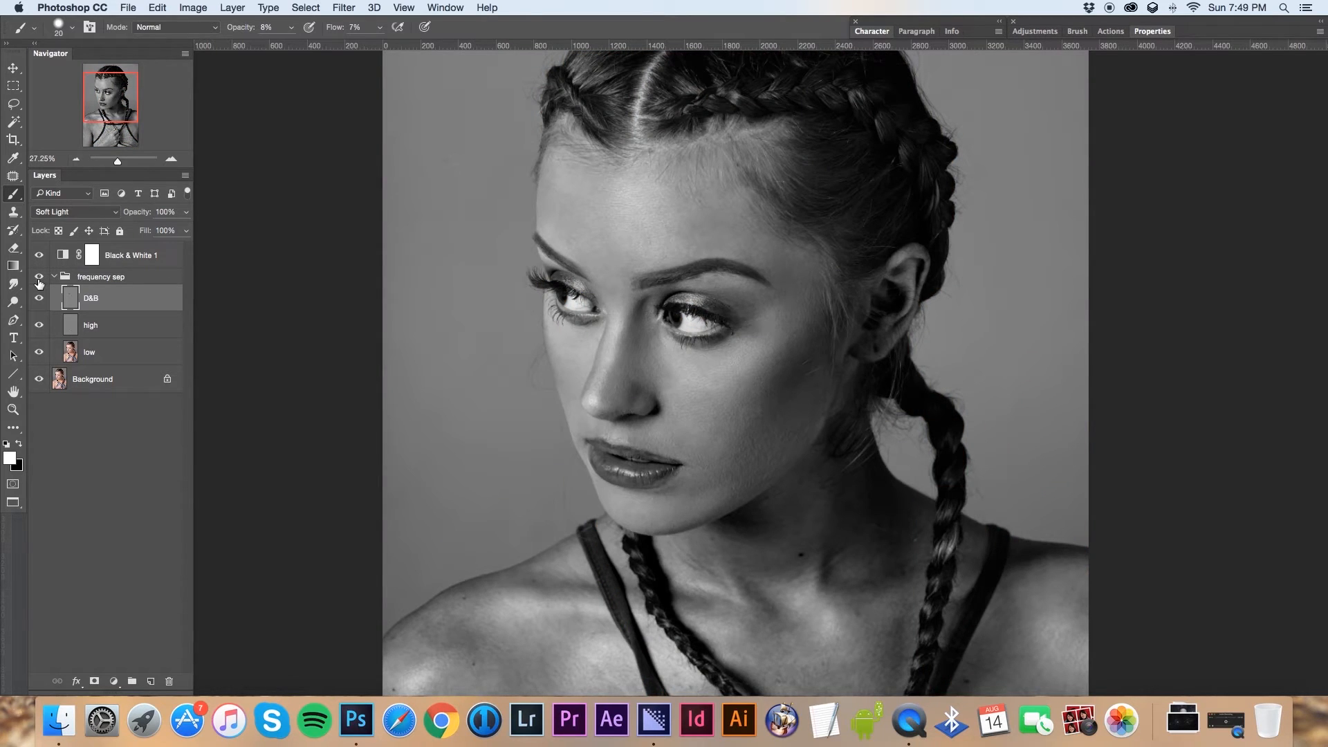
Compare the frequency sep group on and off in greyscale and hide the Black & White 1 layer
left_click(40, 277)
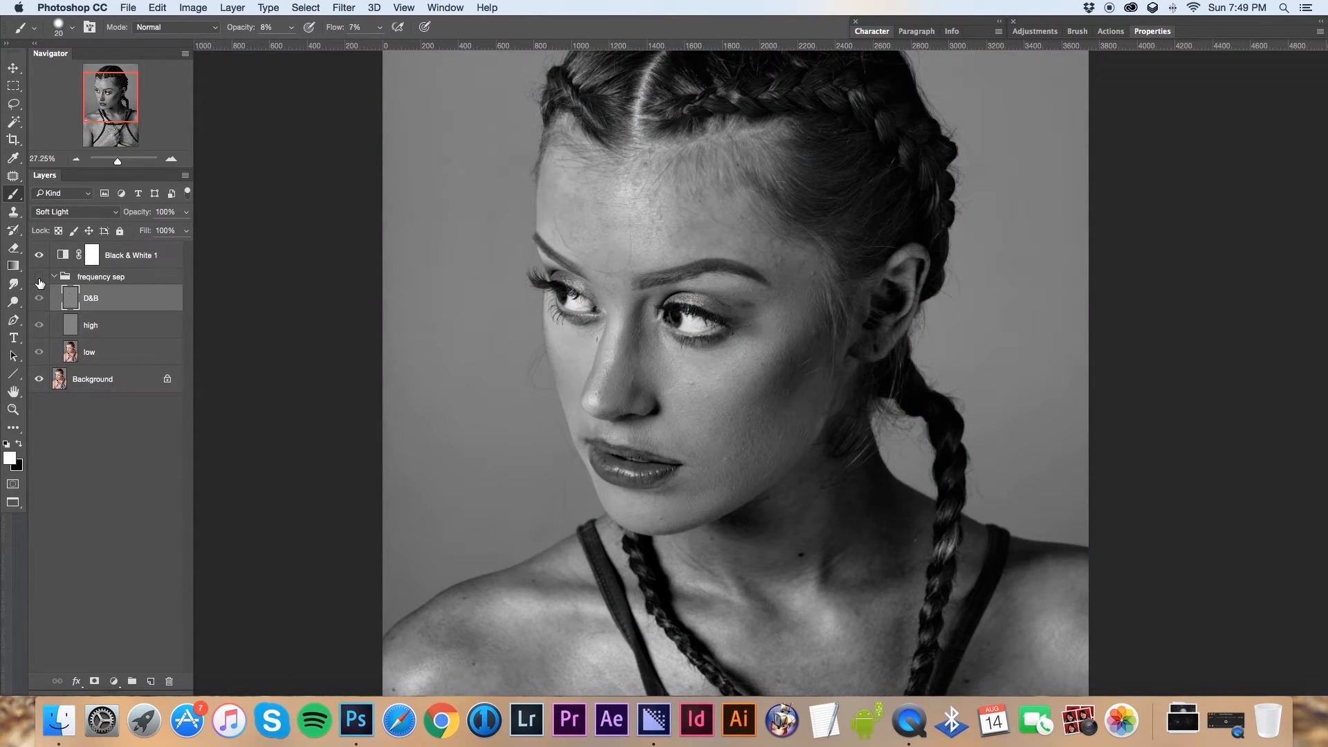
left_click(39, 277)
left_click(40, 279)
left_click(40, 278)
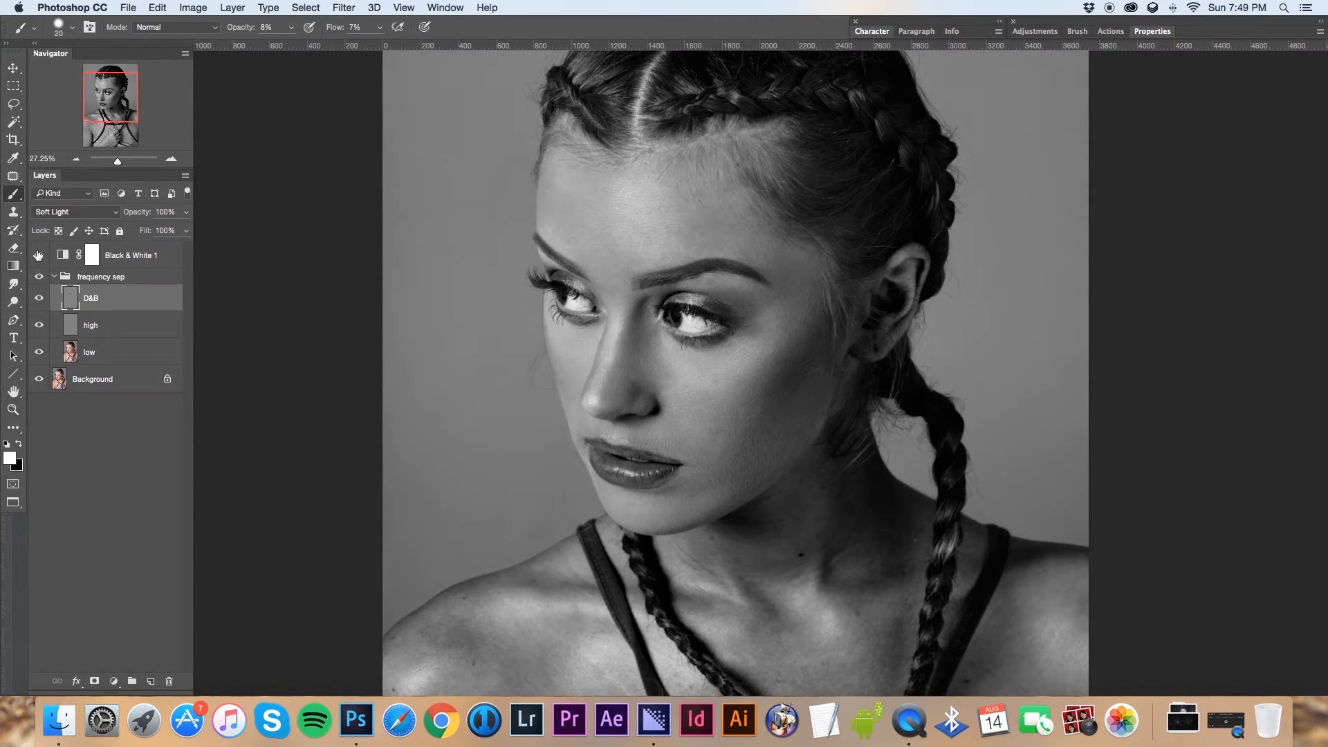
left_click(38, 255)
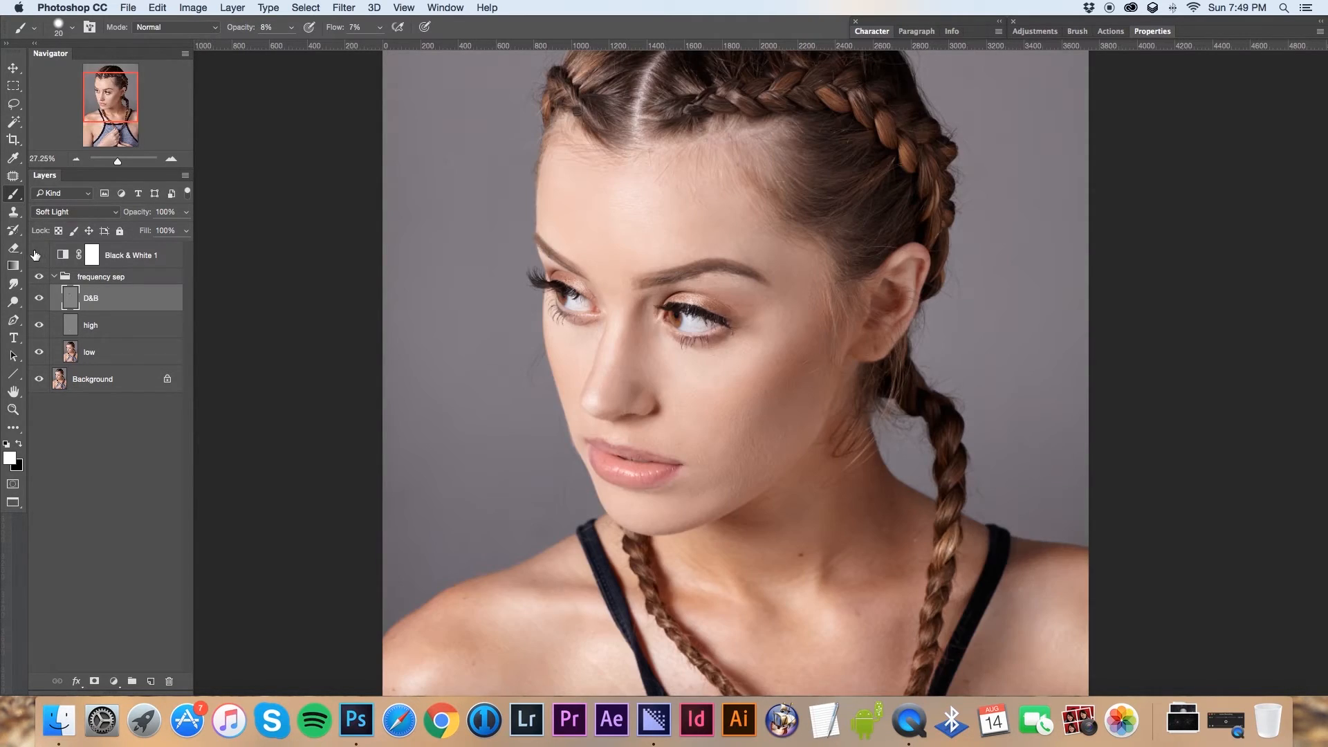
Set the Clone Stamp to 100% opacity and make the high layer active
left_click(121, 159)
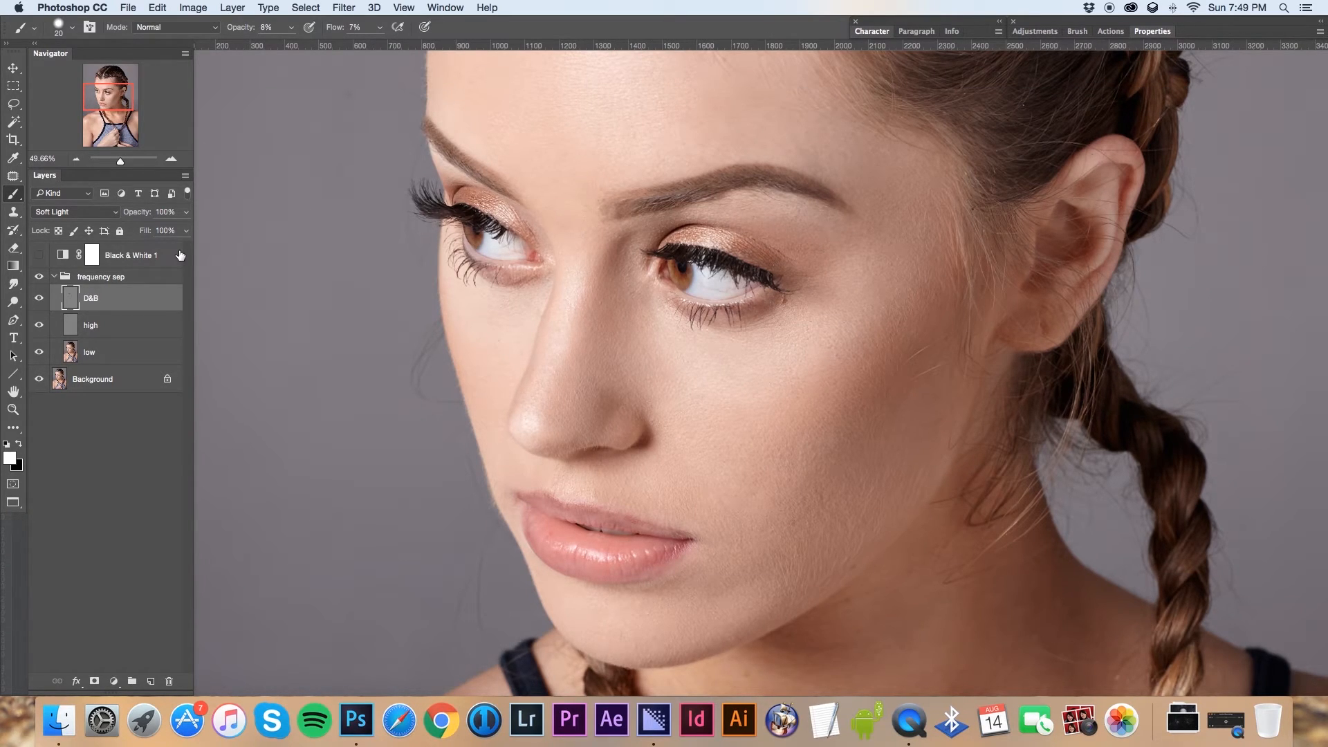
left_click(17, 210)
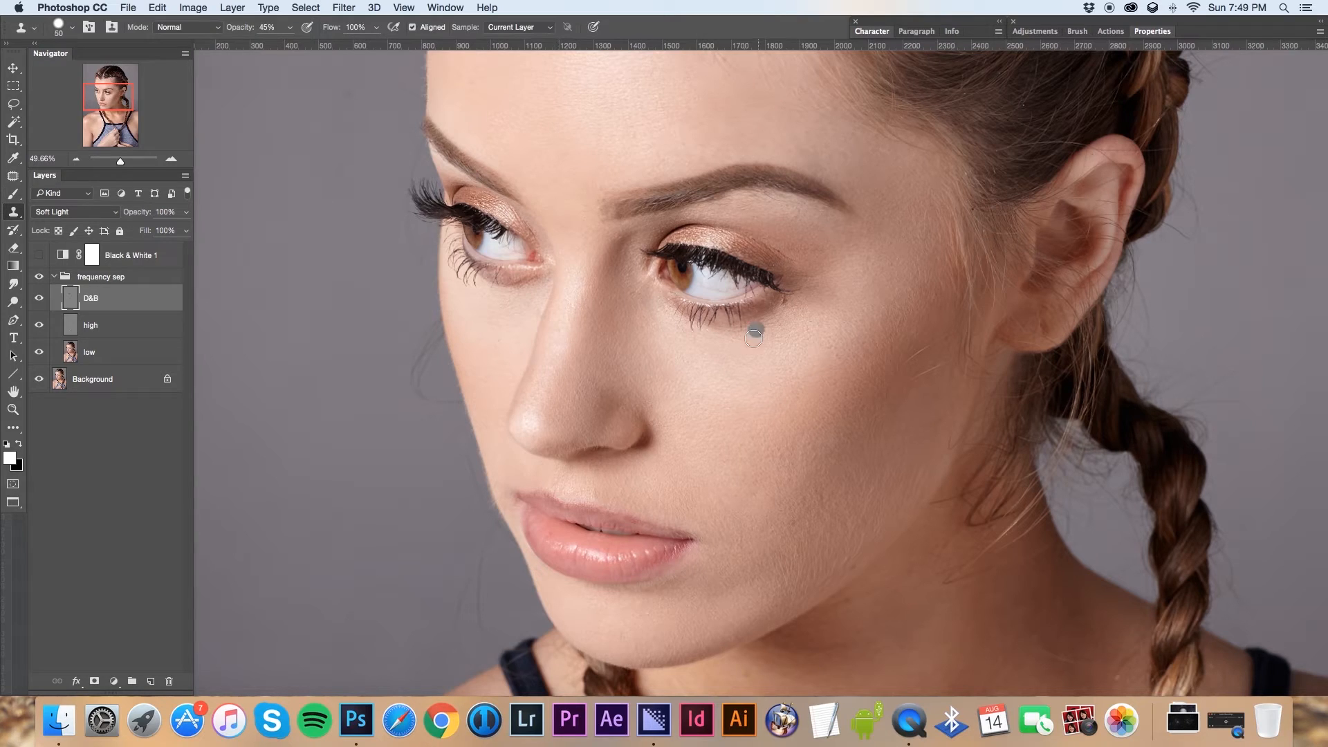
left_click_drag(290, 29, 294, 45)
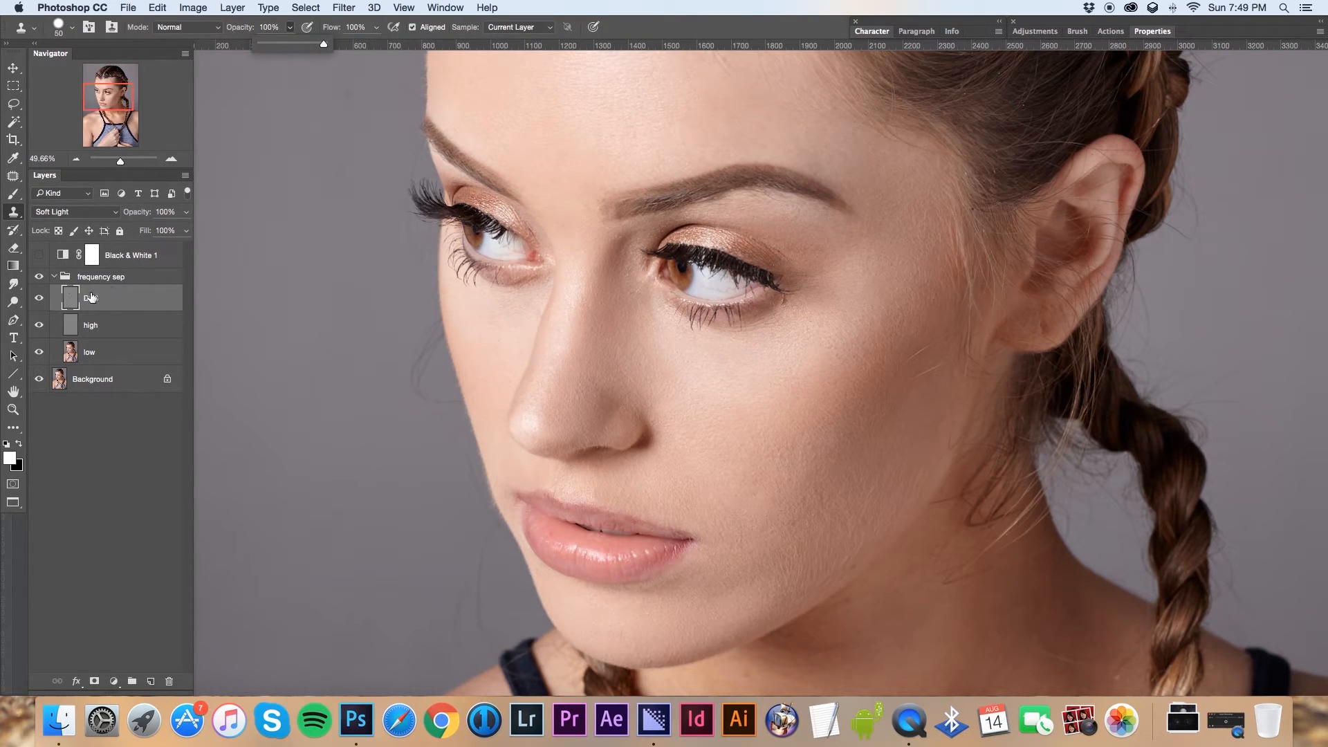
left_click(88, 325)
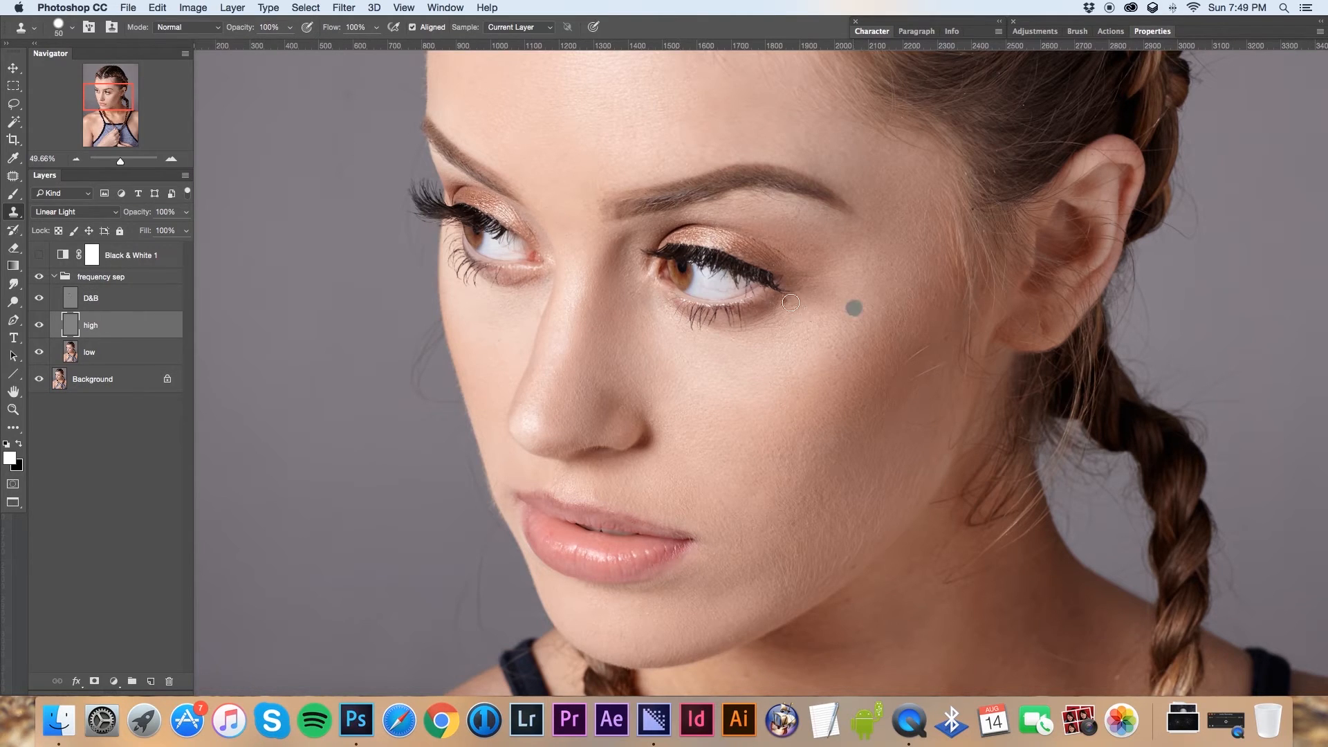
Clone clean skin texture below the nearer eye's outer corner and on the chin on the high layer
key("bracketright")
key("bracketright")
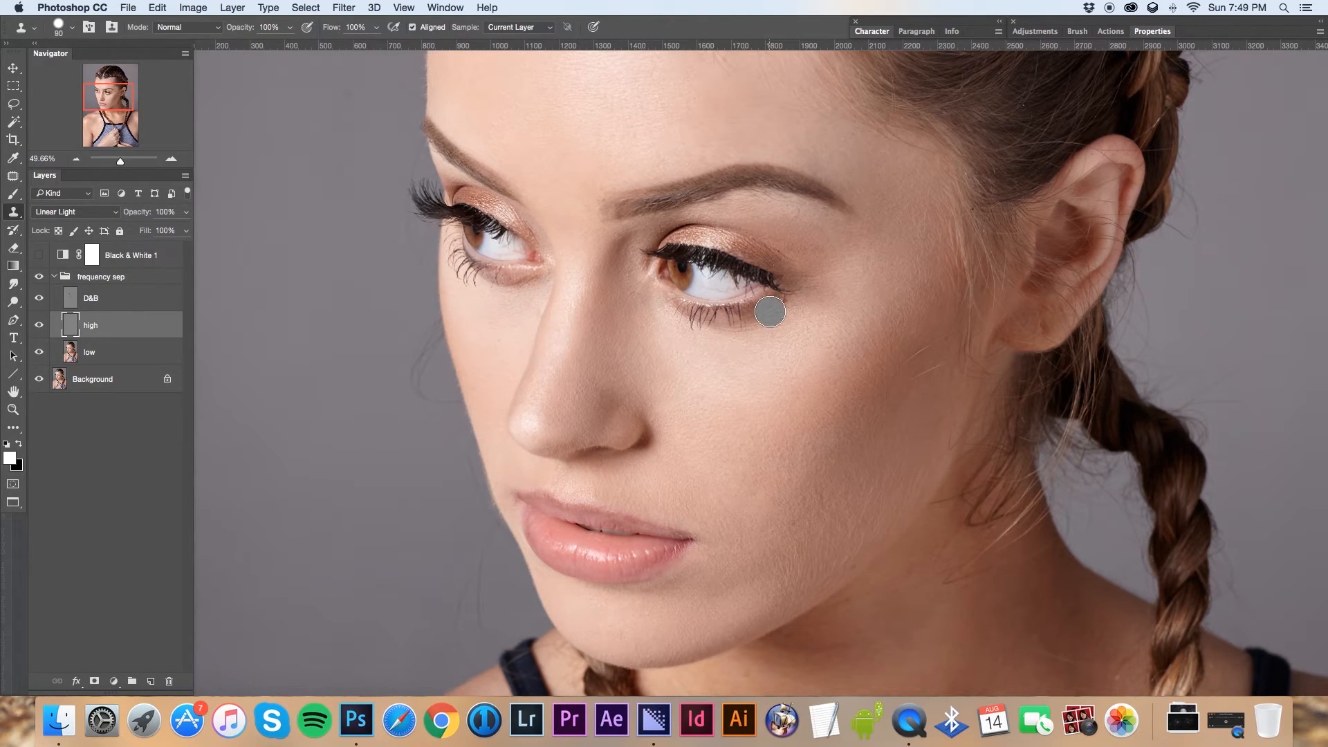
key("bracketleft")
key("bracketright")
left_click(604, 593, "alt")
Create a new group above the D&B layer and name it face
left_click_drag(100, 99, 105, 82)
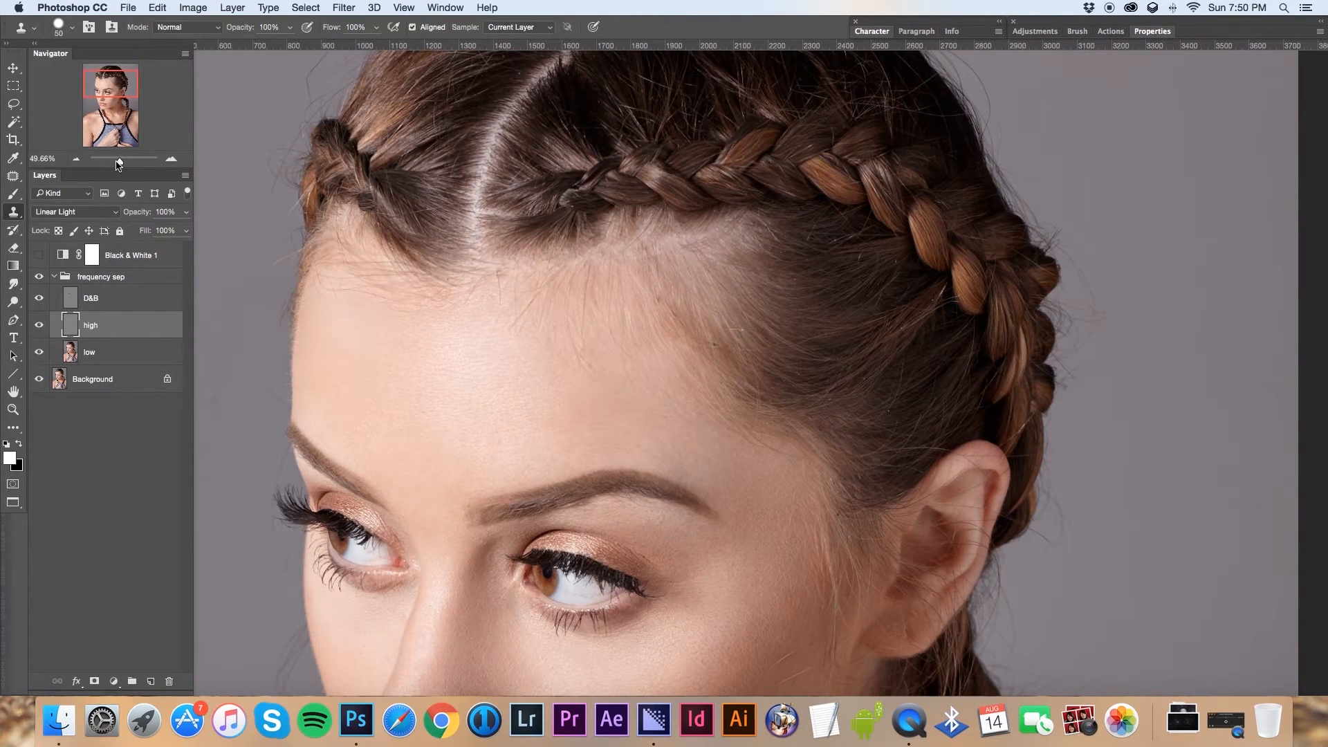
left_click_drag(118, 163, 117, 164)
left_click_drag(119, 114, 115, 106)
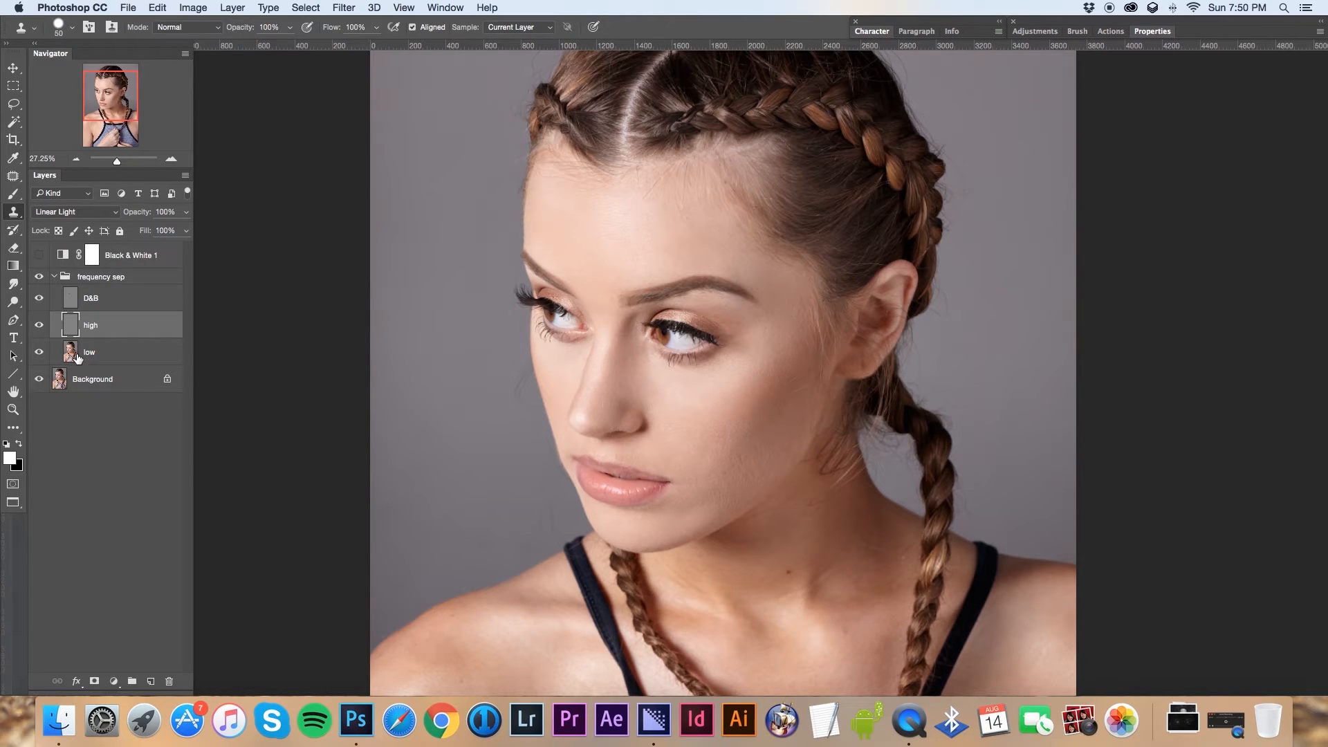
left_click(121, 299)
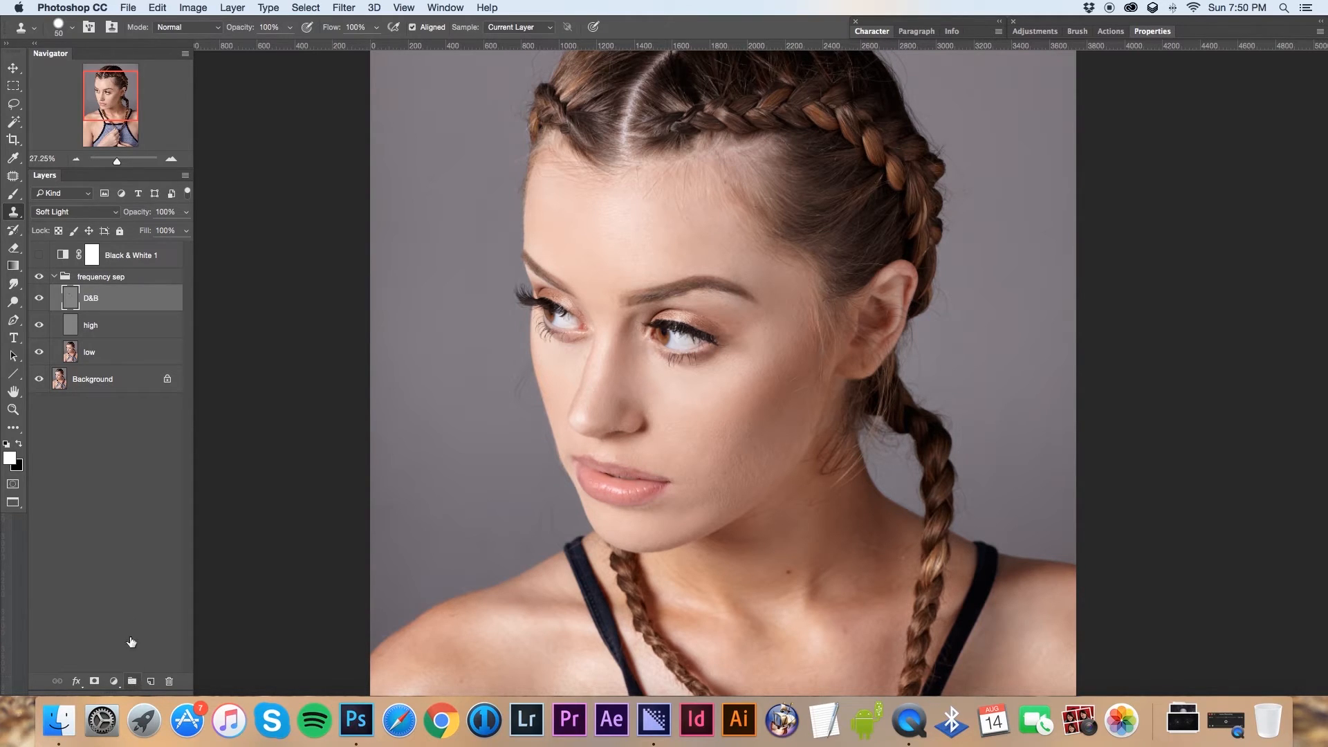
mouse_move(119, 114)
left_mouse_down()
mouse_move(121, 135)
mouse_move(120, 97)
left_mouse_up()
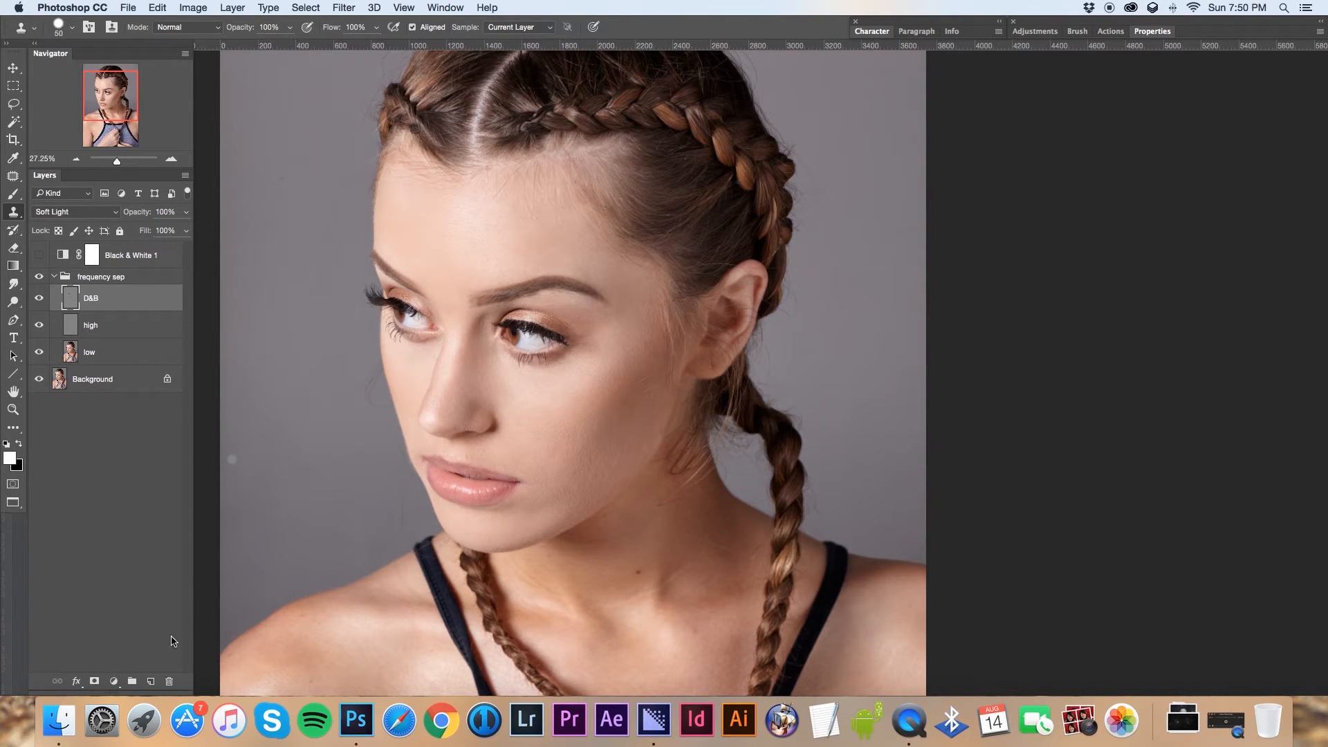
left_click(130, 682)
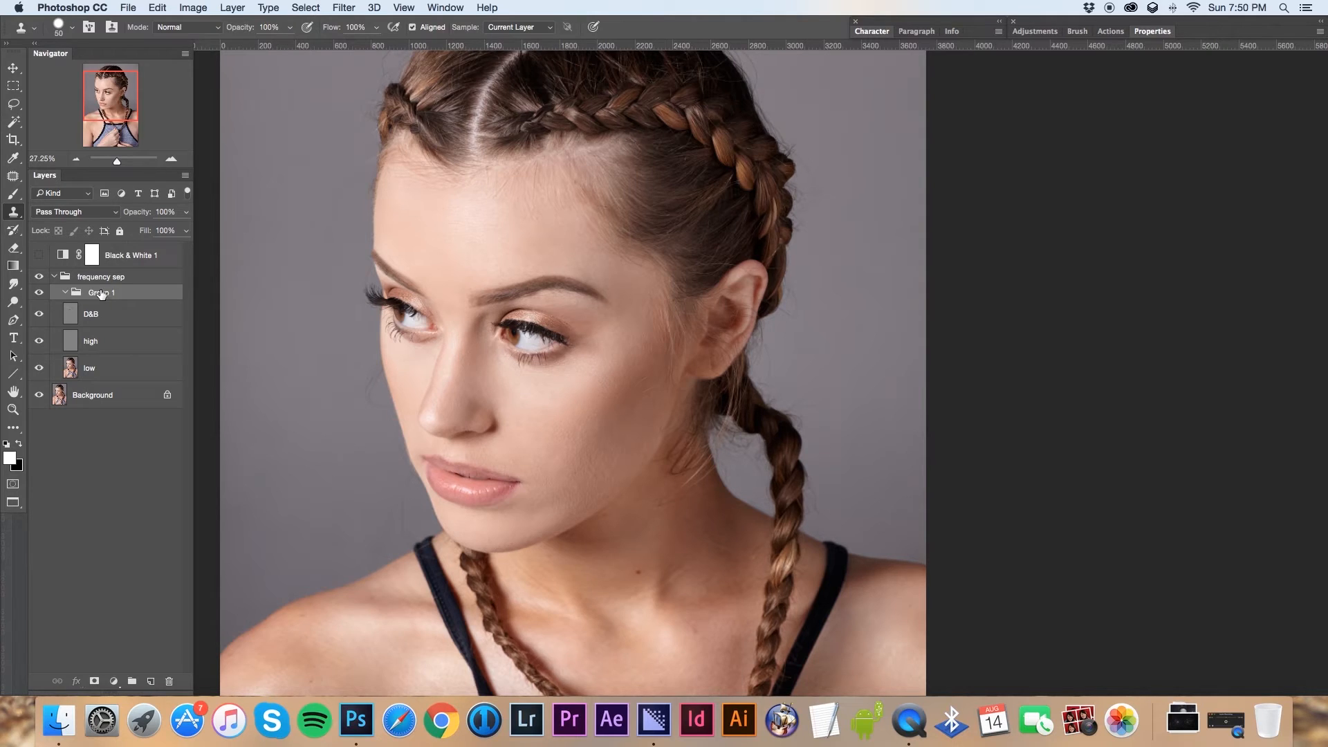
type("face")
key("Return")
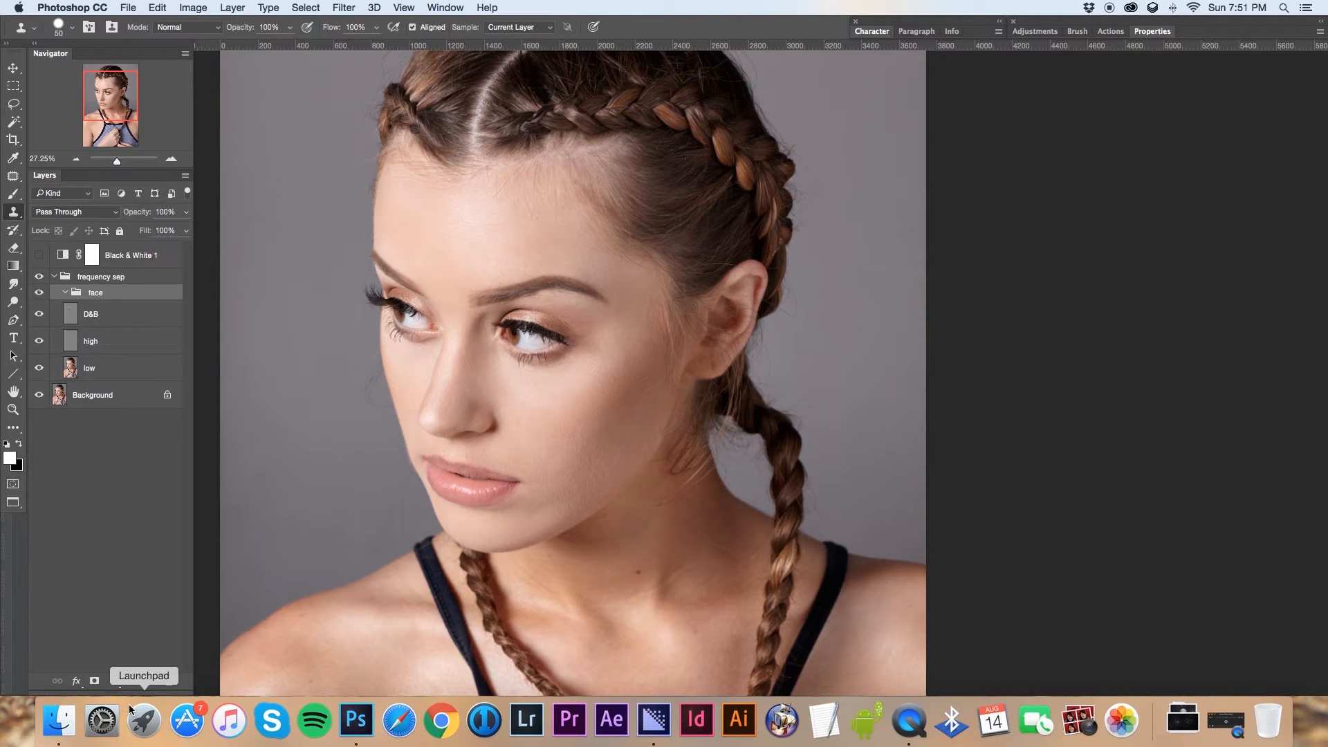
Add a layer mask to the face group, inverted to black, and display it as a coloured overlay
left_click(94, 682)
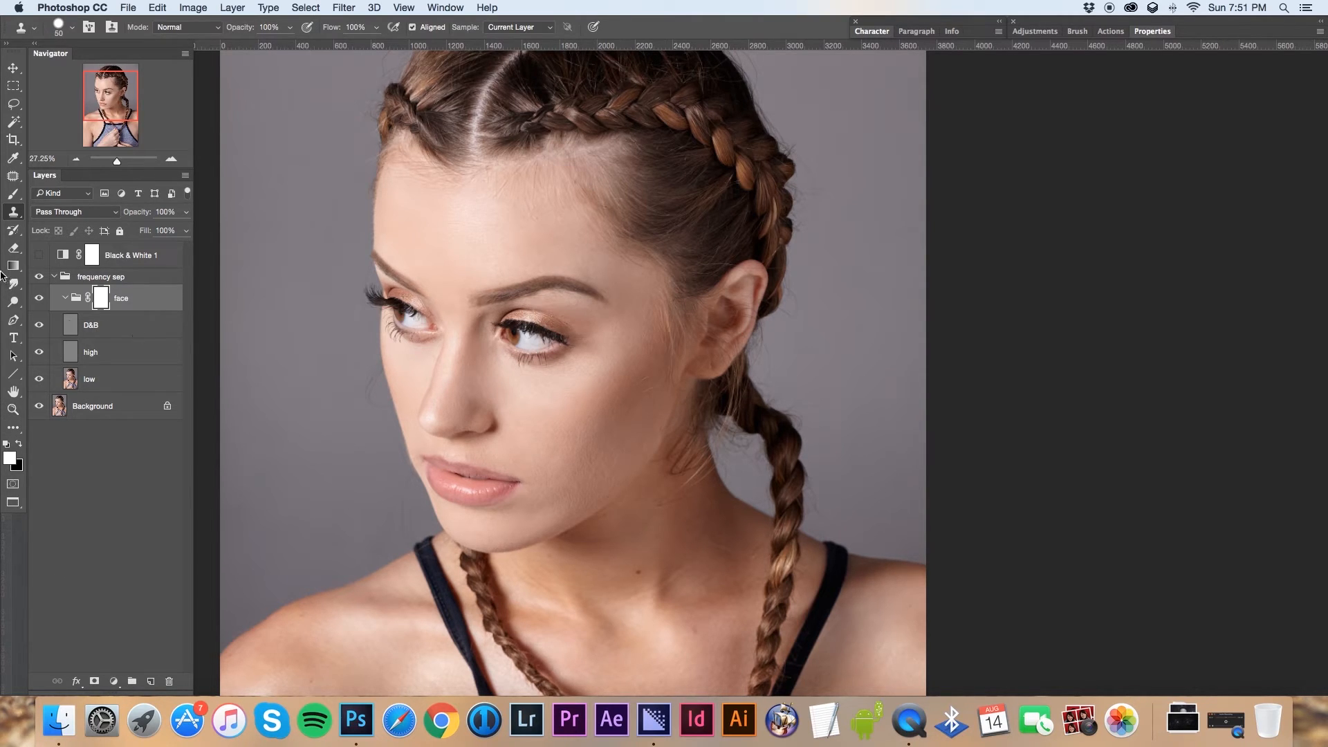
left_click(101, 298)
key("super+i")
key("x")
key("backslash")
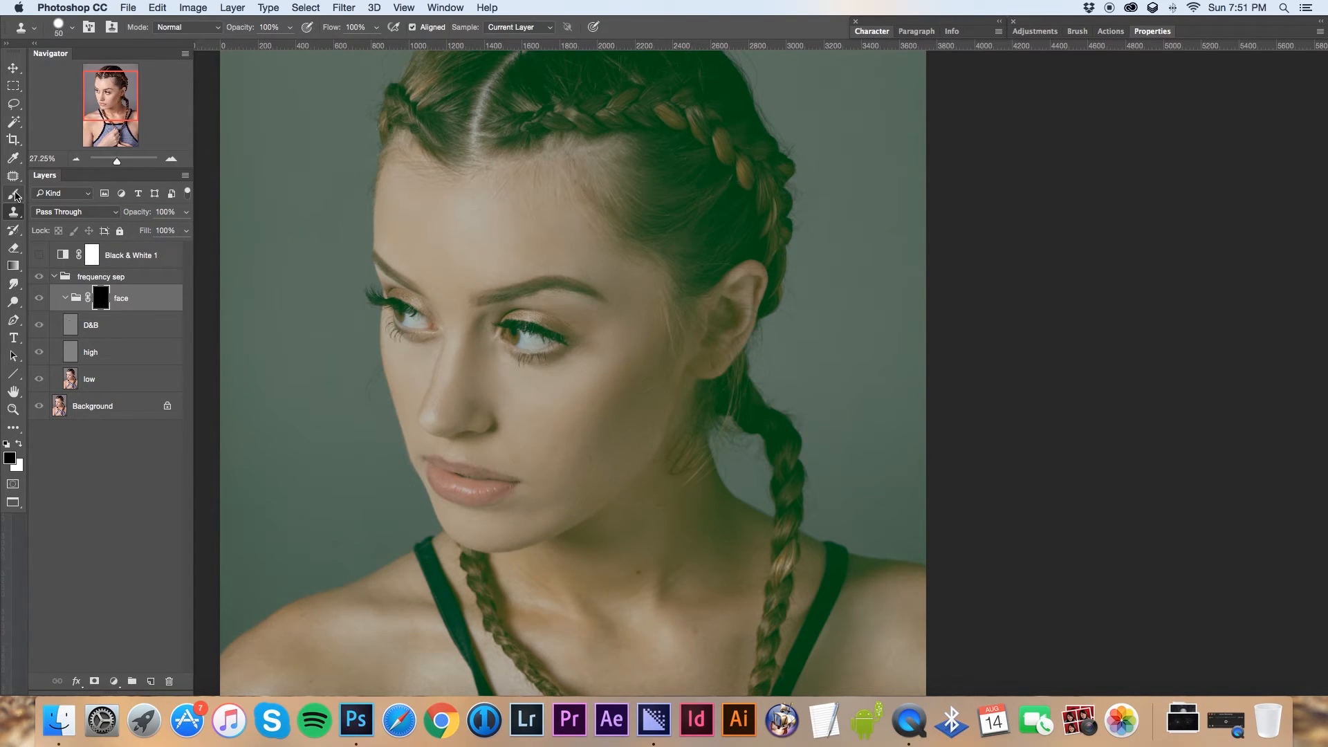
Set up a 125 px white brush with 100% opacity and 100% flow for painting on the face group's mask
left_click(14, 195)
left_click(20, 444)
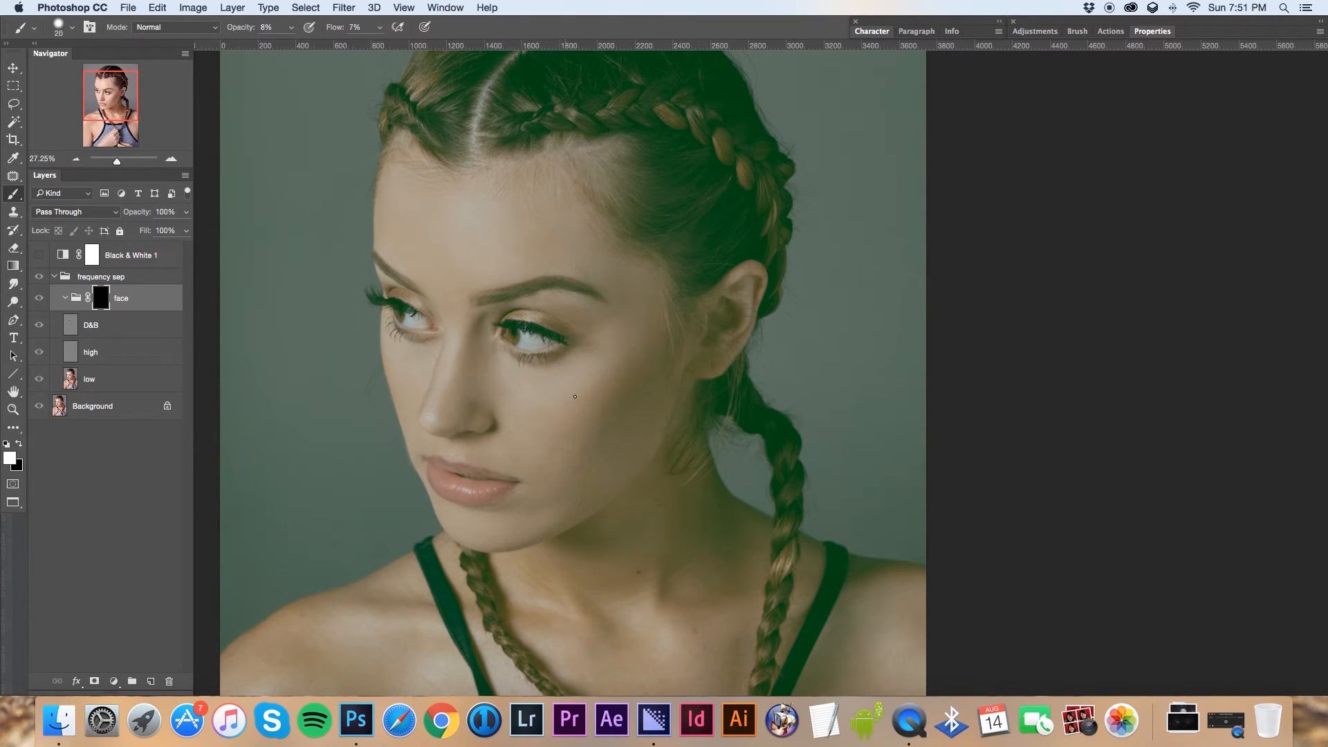
key("bracketright")
key("bracketright")
left_click(291, 27)
left_click_drag(289, 43, 450, 43)
left_click(378, 28)
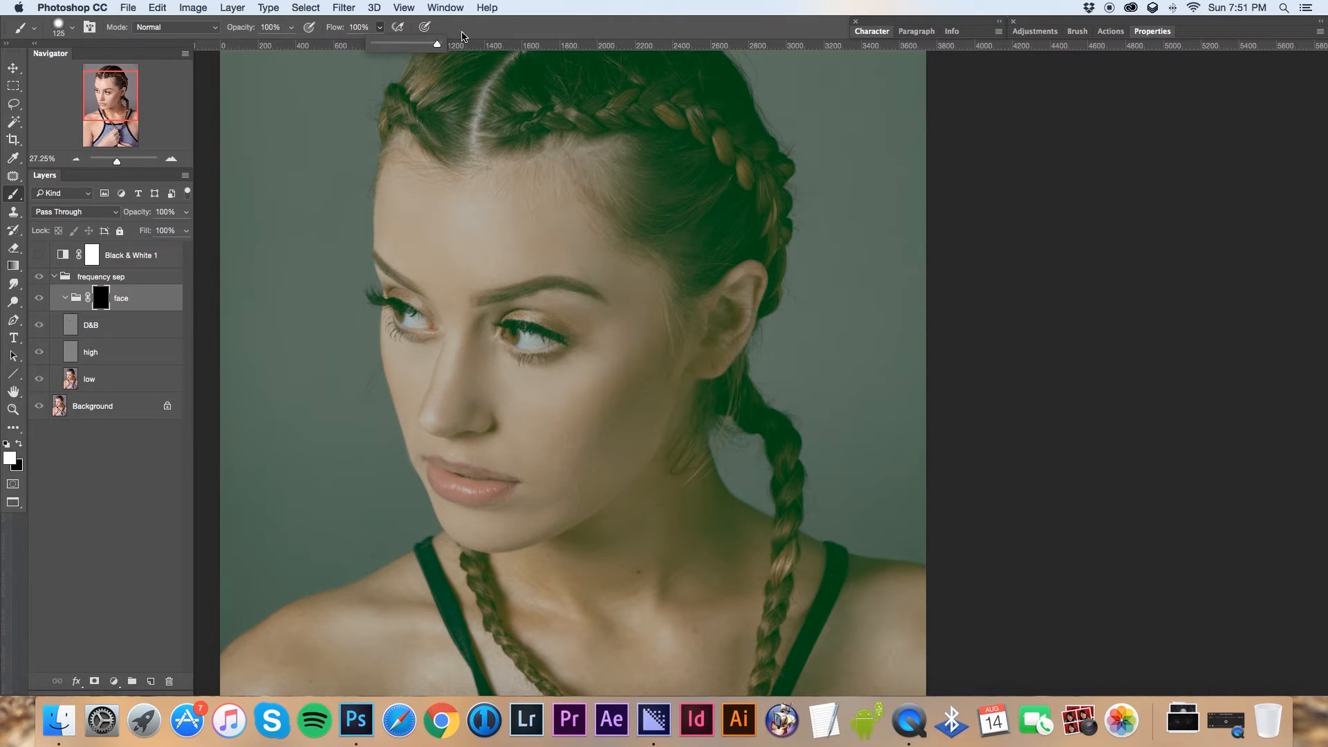
Set the brush to 400 px with 80% hardness
key("bracketright")
key("bracketright")
key("bracketright")
key("bracketright")
key("bracketright")
key("bracketright")
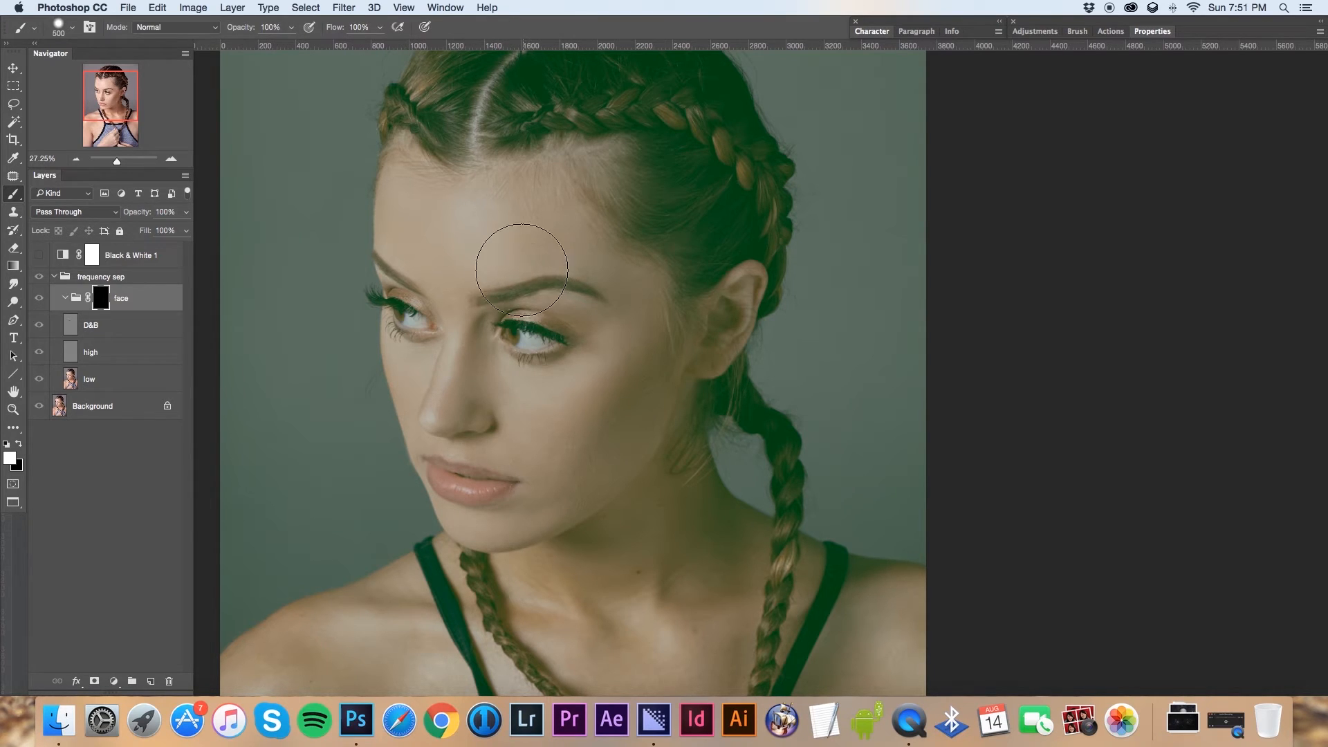
key("bracketright")
left_click(74, 29)
left_click_drag(124, 101, 149, 103)
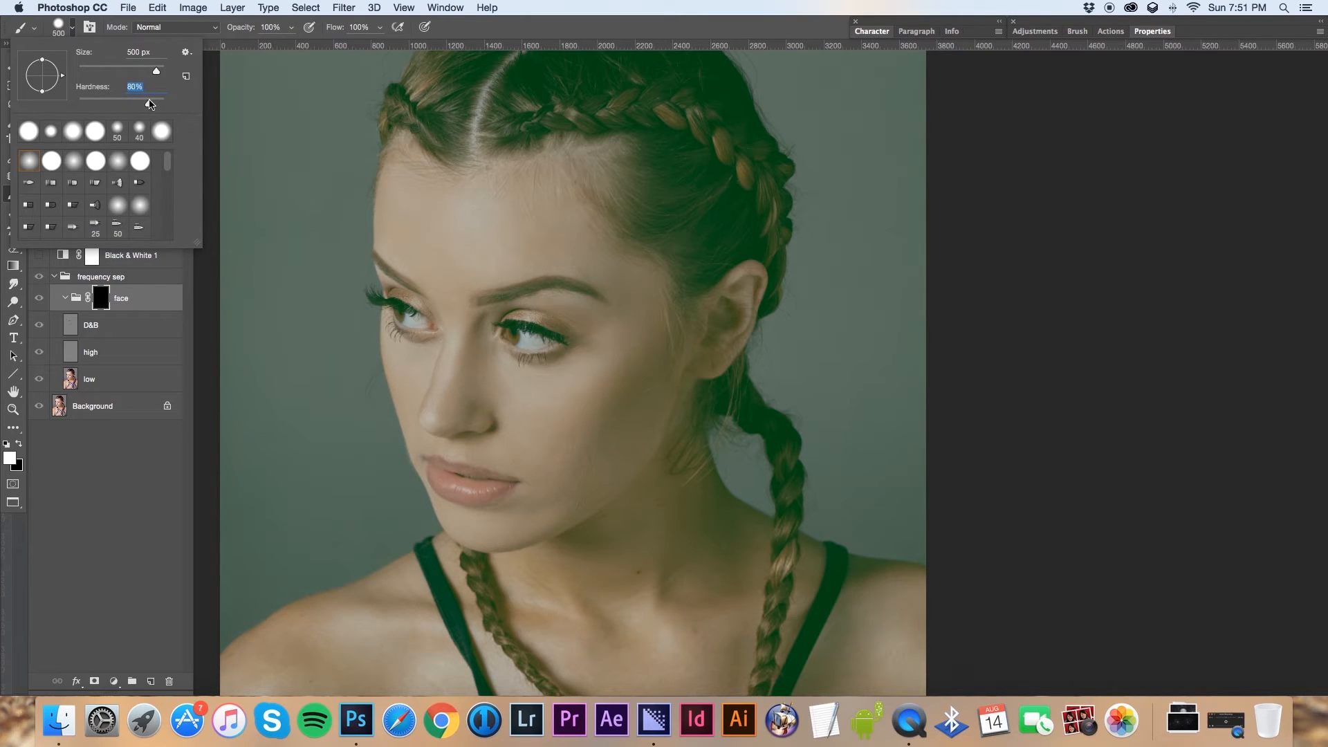
key("Return")
key("bracketleft")
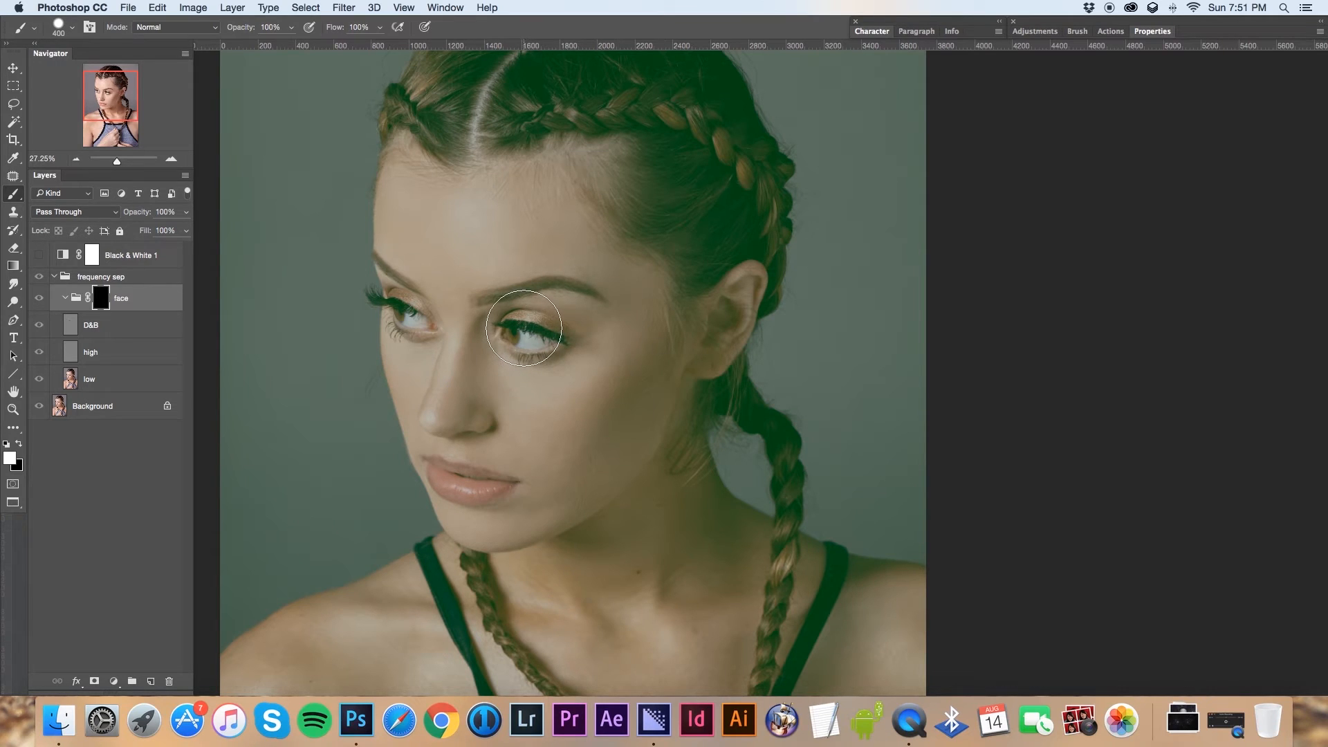
Paint white on the face group's mask over the eyes, nose, mouth, cheeks, jaw and most of the forehead
mouse_move(527, 320)
left_mouse_down()
mouse_move(532, 284)
mouse_move(608, 297)
mouse_move(619, 400)
mouse_move(585, 469)
mouse_move(502, 515)
mouse_move(504, 504)
mouse_move(495, 518)
mouse_move(518, 525)
mouse_move(462, 516)
mouse_move(434, 453)
mouse_move(438, 415)
left_mouse_up()
key("bracketleft")
key("bracketleft")
key("bracketright")
key("bracketright")
key("bracketright")
mouse_move(530, 439)
left_mouse_down()
mouse_move(510, 222)
mouse_move(523, 197)
mouse_move(595, 208)
mouse_move(660, 276)
mouse_move(641, 377)
mouse_move(602, 428)
mouse_move(597, 418)
mouse_move(604, 457)
mouse_move(572, 450)
mouse_move(548, 468)
mouse_move(471, 415)
mouse_move(445, 291)
mouse_move(447, 411)
mouse_move(437, 441)
mouse_move(430, 432)
mouse_move(403, 319)
mouse_move(445, 260)
mouse_move(443, 280)
left_mouse_up()
Paint the remaining forehead, the far side of the face and the ear white on the face mask, reducing the brush to 175 px
key("bracketleft")
key("bracketleft")
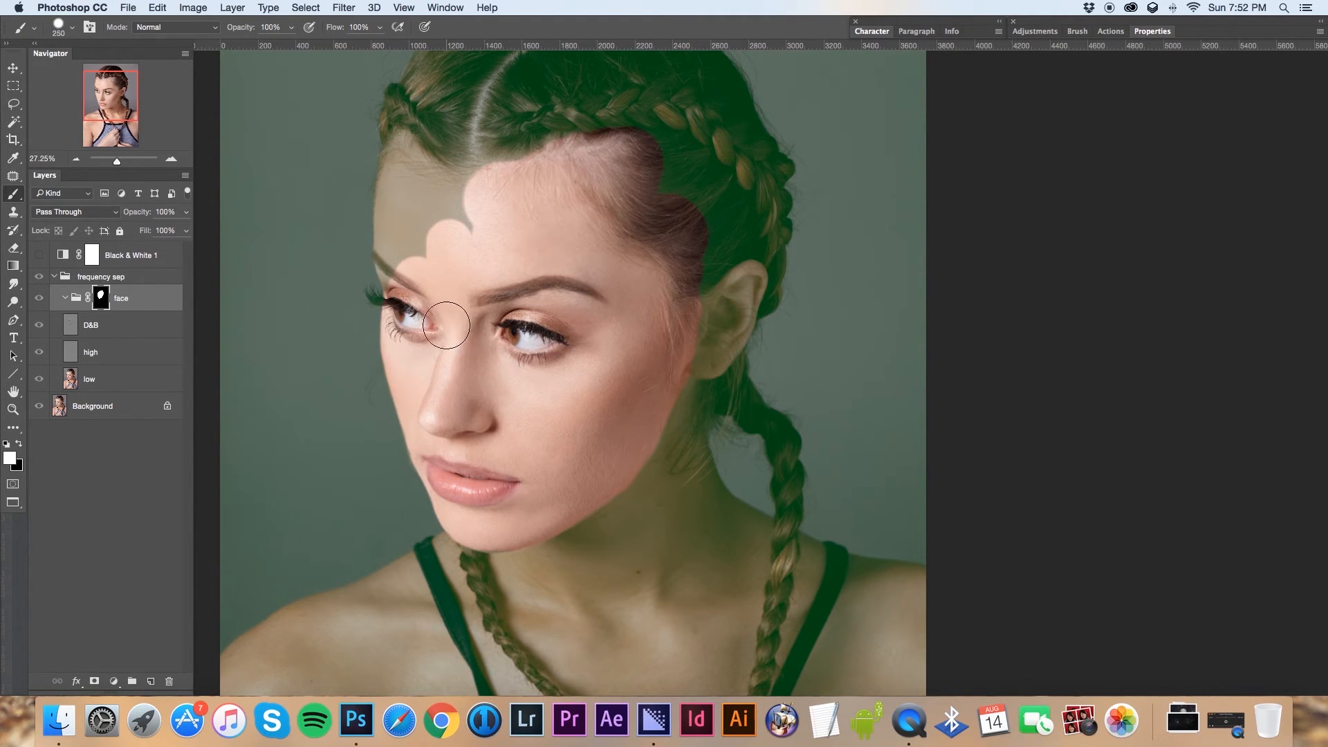
scroll(528, 439, "up", 2)
mouse_move(453, 348)
left_mouse_down()
mouse_move(430, 321)
mouse_move(423, 260)
mouse_move(445, 184)
mouse_move(465, 300)
left_mouse_up()
key("bracketleft")
key("bracketleft")
mouse_move(720, 350)
left_mouse_down()
mouse_move(732, 408)
mouse_move(777, 325)
mouse_move(734, 357)
mouse_move(747, 376)
left_mouse_up()
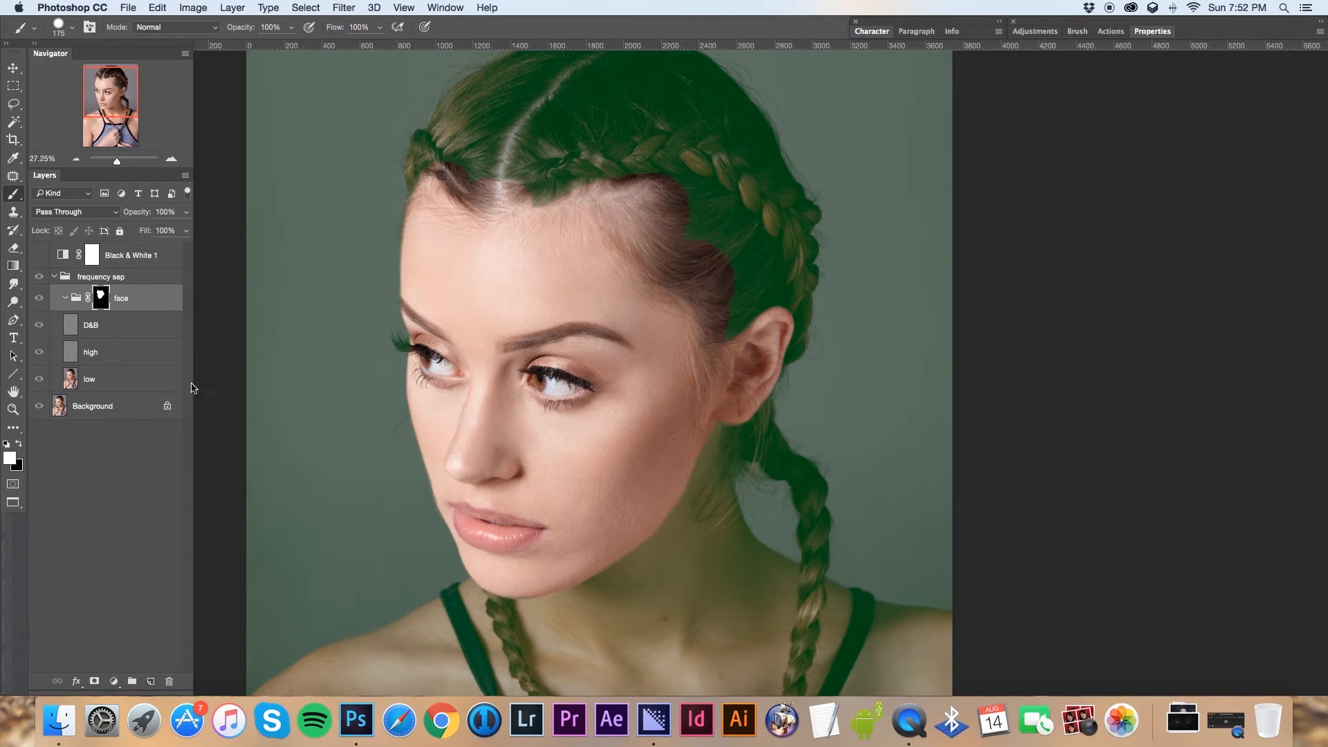
Remove the hair from the face mask along the hairline with a 250 px black brush at 33% opacity and 60% hardness
left_click(20, 445)
left_click(291, 27)
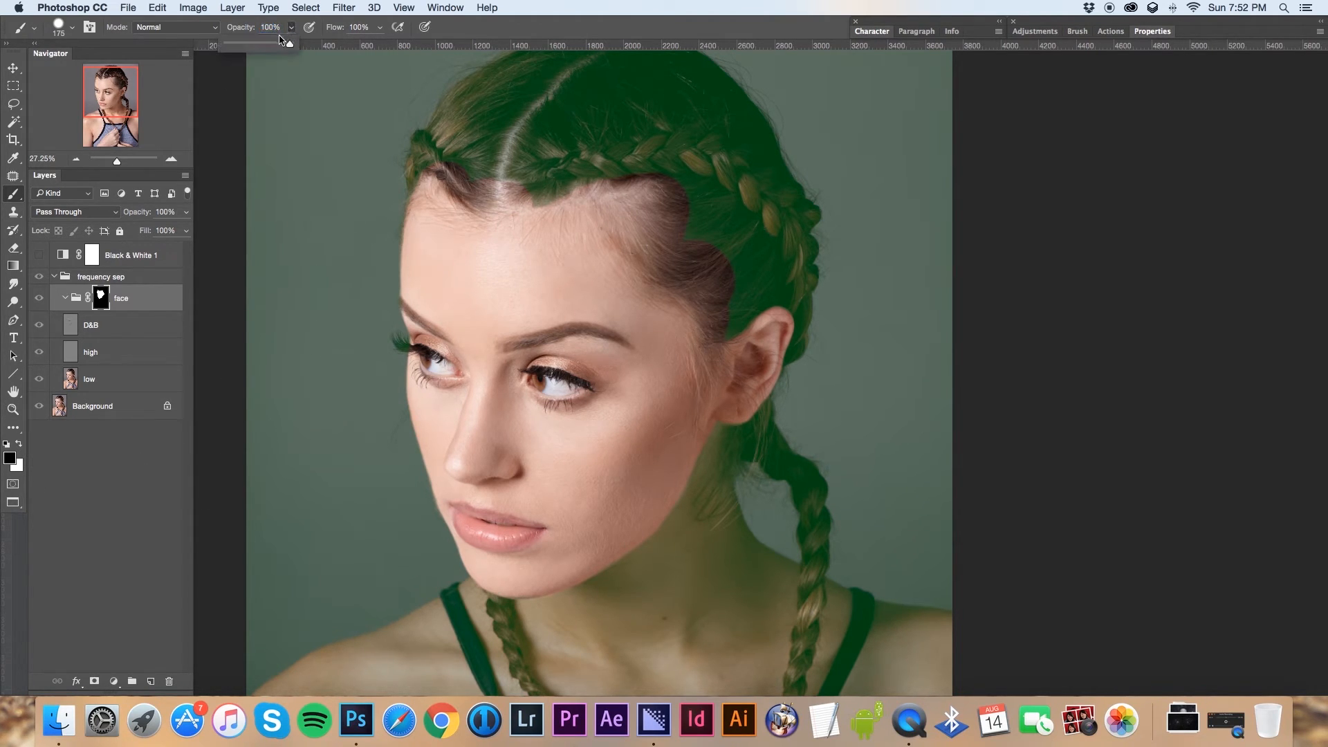
left_click_drag(250, 49, 246, 48)
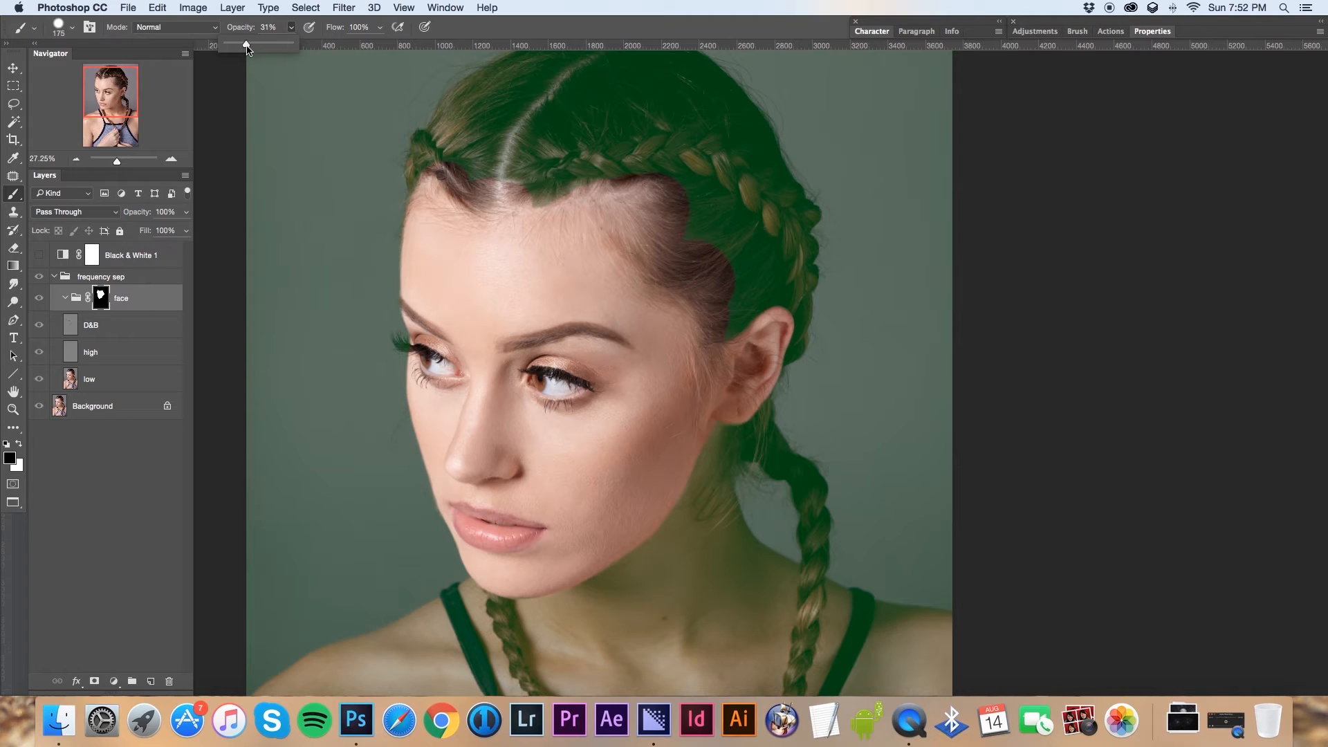
left_click(68, 33)
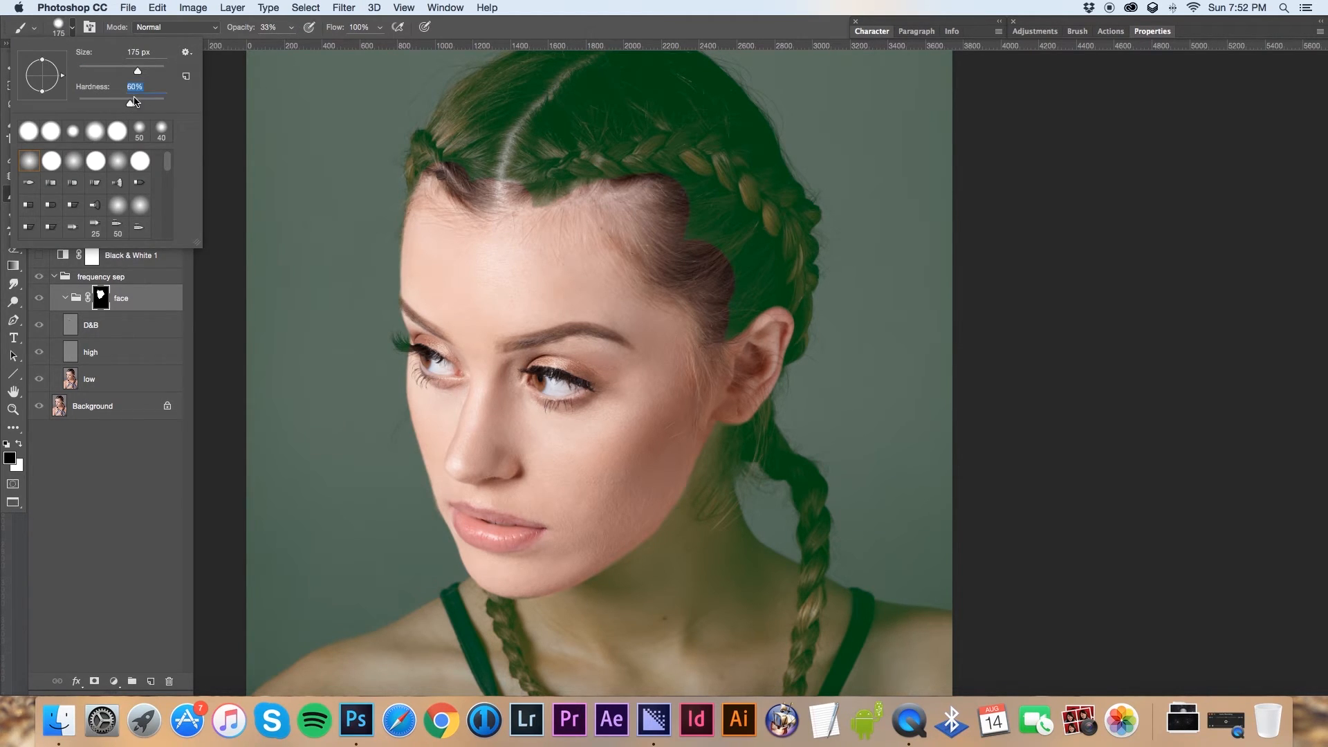
key("Return")
key("bracketright")
key("bracketright")
mouse_move(450, 149)
left_mouse_down()
mouse_move(461, 185)
mouse_move(467, 156)
mouse_move(523, 185)
mouse_move(622, 152)
mouse_move(552, 178)
mouse_move(683, 157)
mouse_move(664, 179)
mouse_move(692, 231)
mouse_move(671, 252)
mouse_move(709, 263)
mouse_move(679, 255)
mouse_move(700, 258)
mouse_move(688, 260)
mouse_move(689, 209)
mouse_move(695, 269)
mouse_move(732, 295)
mouse_move(697, 272)
mouse_move(716, 335)
mouse_move(720, 255)
mouse_move(727, 319)
mouse_move(736, 305)
mouse_move(695, 239)
left_mouse_up()
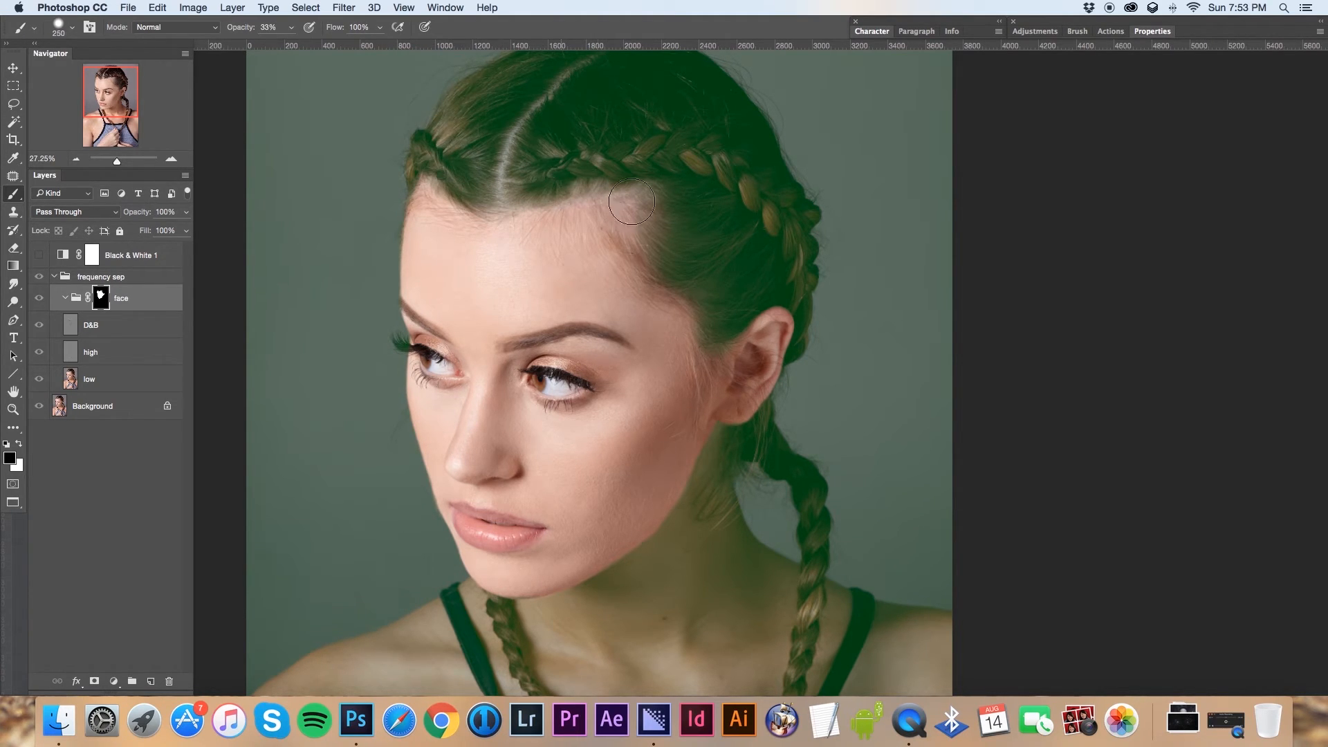
Mask out both eyes on the face mask with a 45 px black brush at 100% opacity
left_click_drag(596, 451, 574, 247)
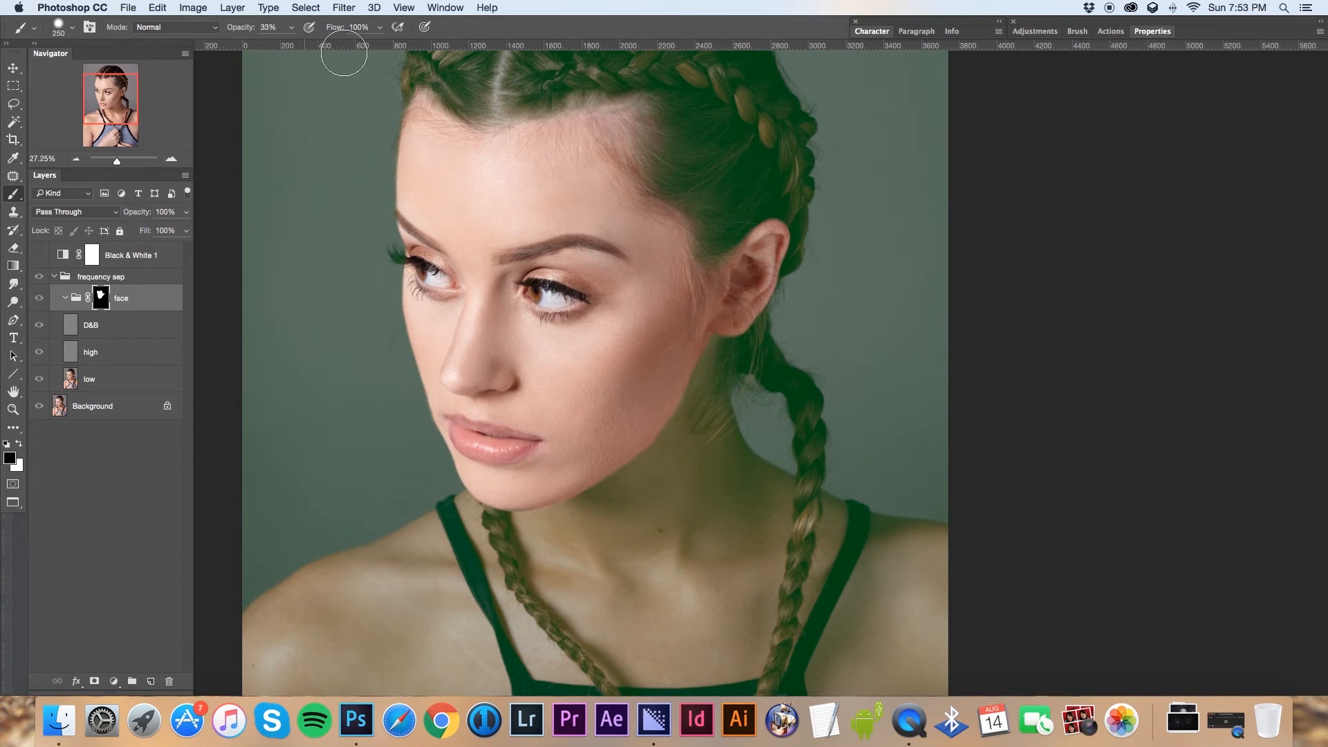
mouse_move(291, 27)
left_mouse_down()
mouse_move(299, 43)
mouse_move(374, 42)
left_mouse_up()
key("bracketleft")
key("bracketleft")
key("bracketleft")
key("bracketleft")
key("bracketleft")
key("bracketleft")
key("bracketleft")
key("bracketleft")
mouse_move(531, 292)
left_mouse_down()
mouse_move(567, 294)
mouse_move(546, 301)
left_mouse_up()
mouse_move(424, 273)
left_mouse_down()
mouse_move(405, 263)
mouse_move(434, 277)
left_mouse_up()
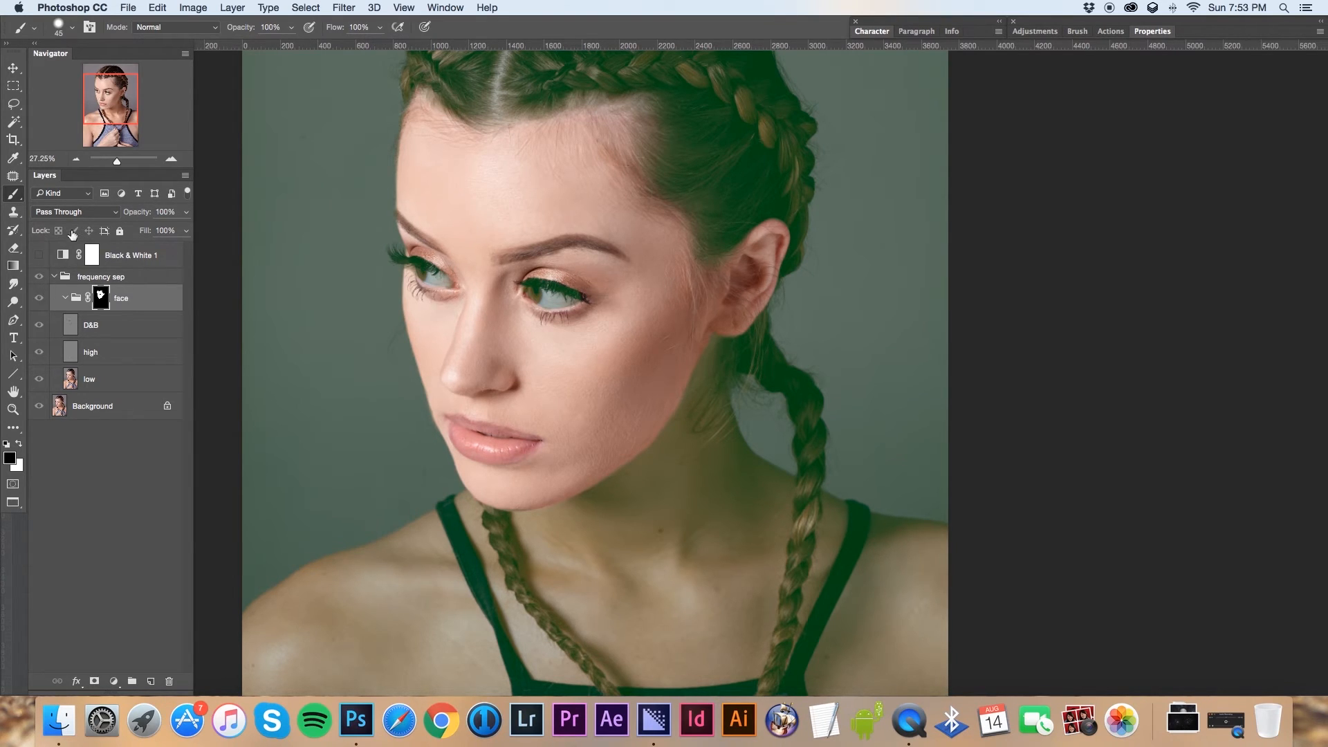
Smudge the face mask's edge along the jaw with the Smudge tool at 250 px
left_click(12, 284)
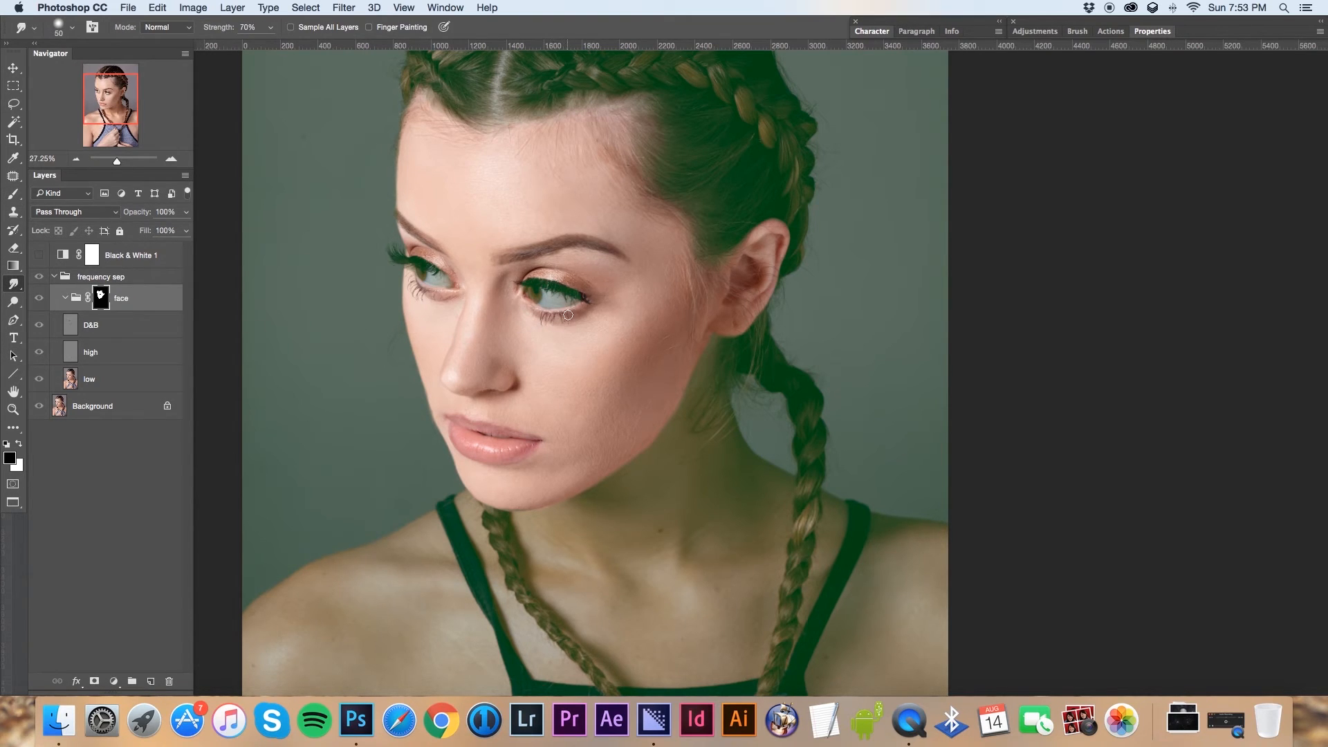
key("bracketright")
key("bracketright")
key("bracketright")
key("bracketright")
key("bracketright")
key("bracketright")
key("bracketright")
mouse_move(694, 359)
left_mouse_down()
mouse_move(698, 341)
mouse_move(703, 352)
left_mouse_up()
Hide the coloured mask overlay and check the face mask's outline by loading it as a selection and deselecting it
key("x")
key("backslash")
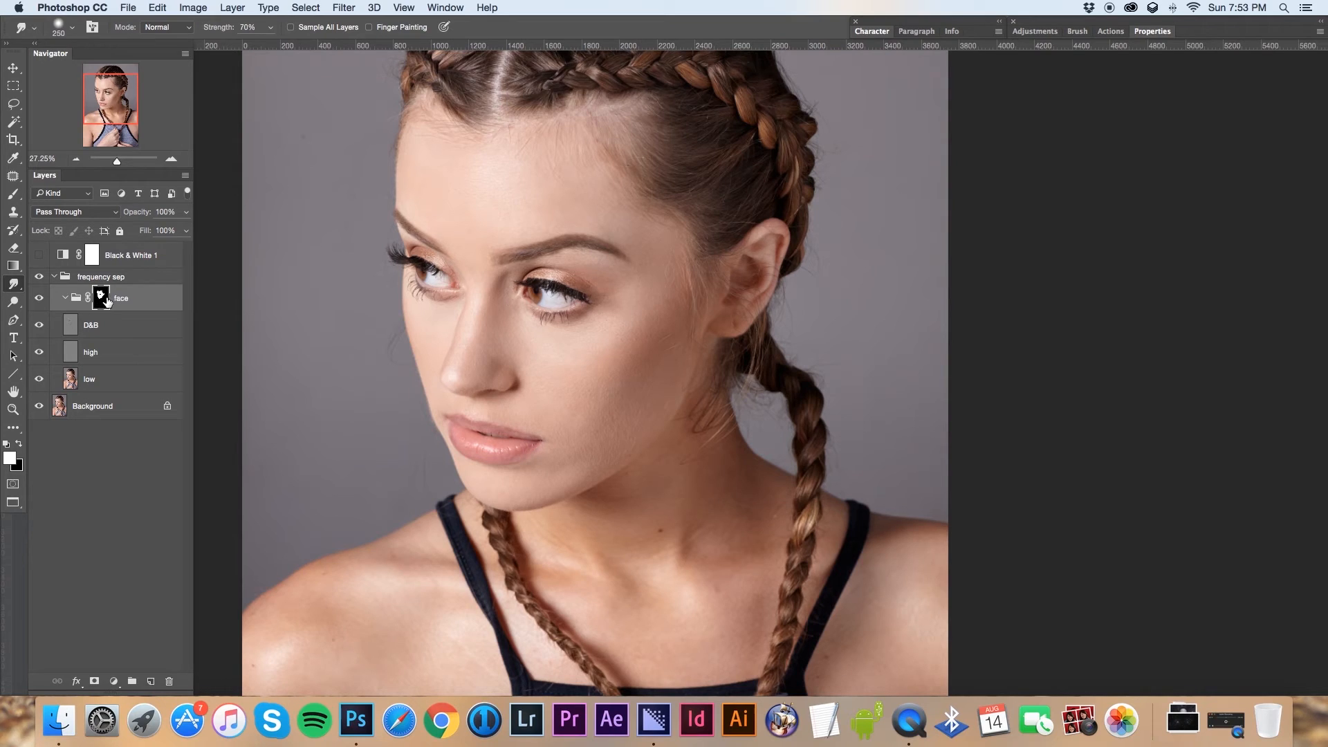
left_click_drag(107, 304, 102, 301)
left_click(102, 301, "super")
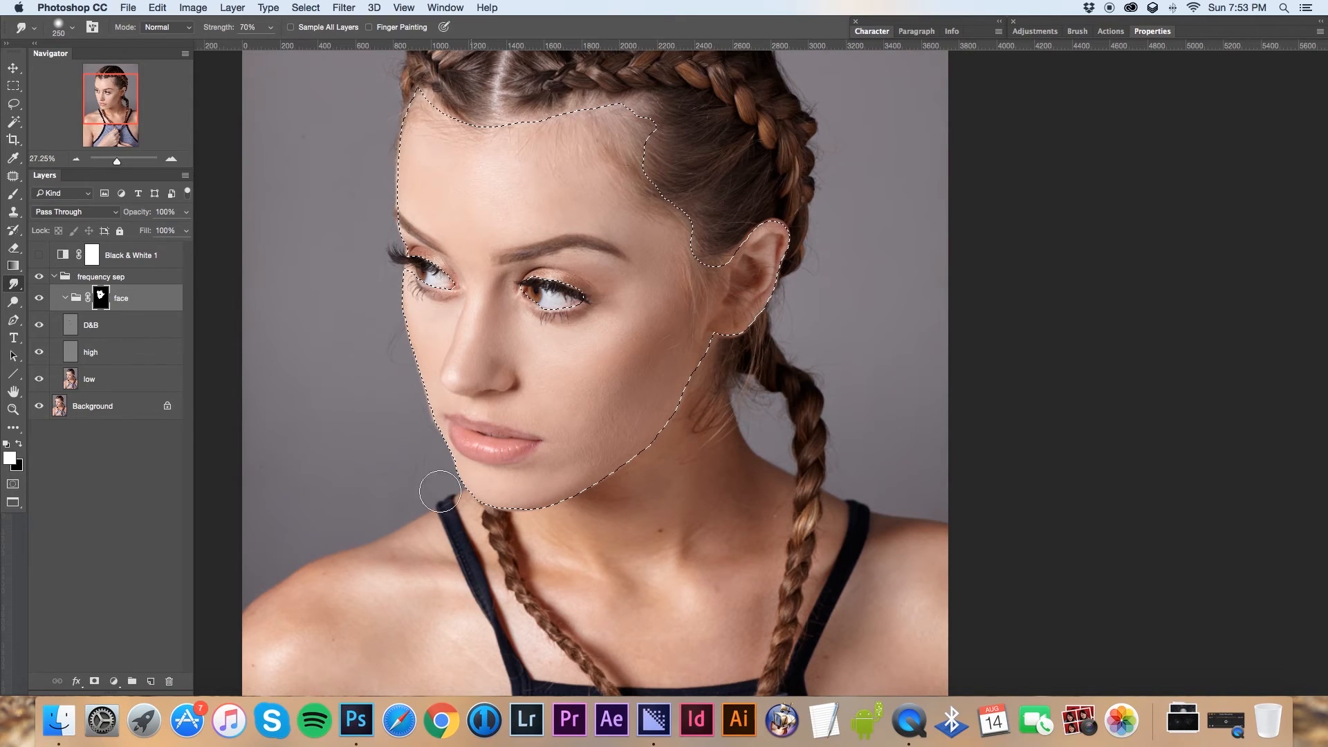
key("super+d")
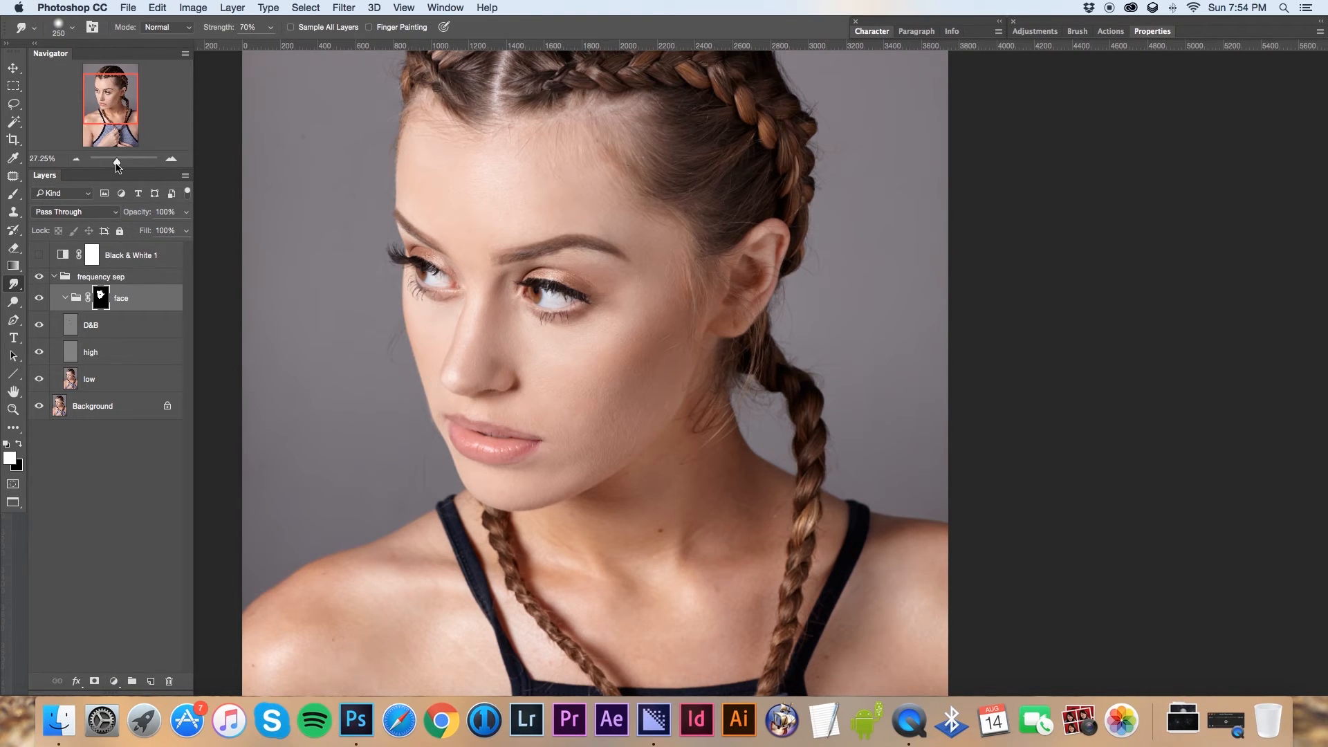
Add a Curves adjustment layer inside the face group and check the portrait in black and white
mouse_move(115, 163)
left_mouse_down()
mouse_move(84, 161)
mouse_move(125, 162)
mouse_move(115, 162)
left_mouse_up()
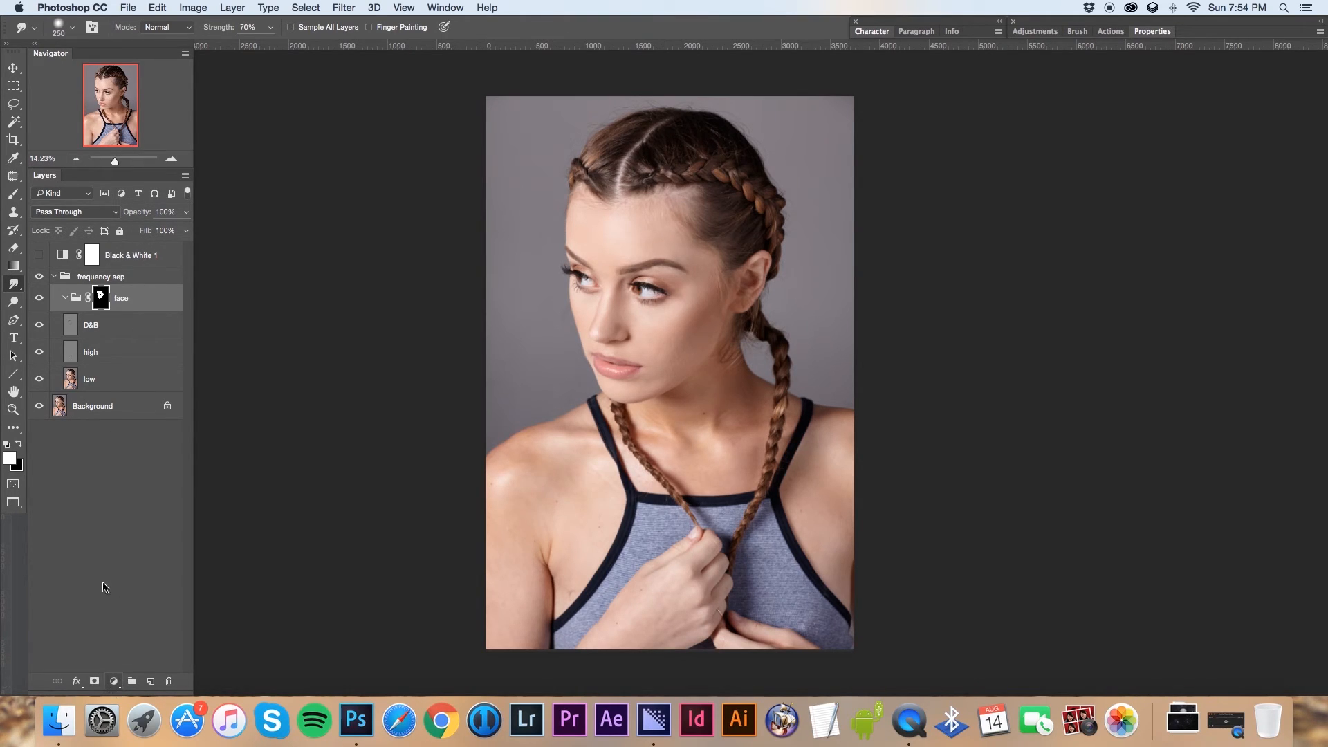
left_click(114, 682)
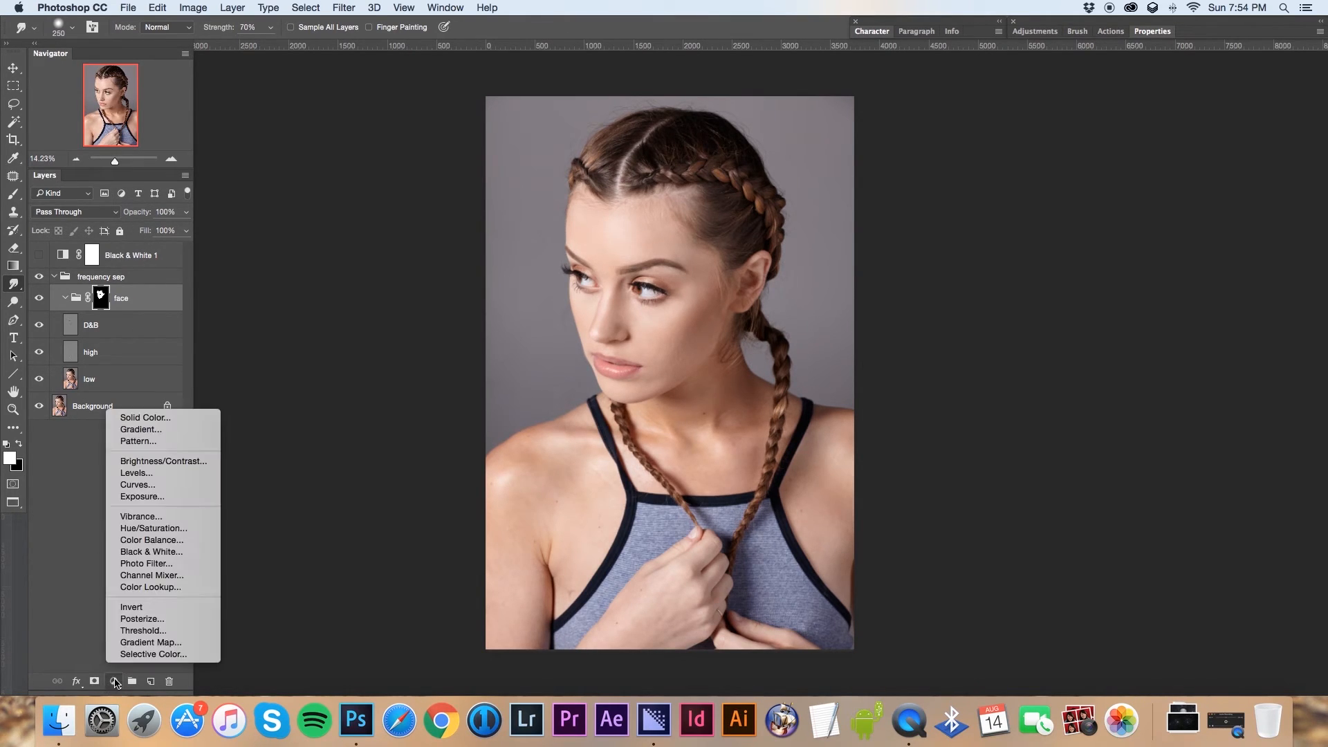
left_click(137, 484)
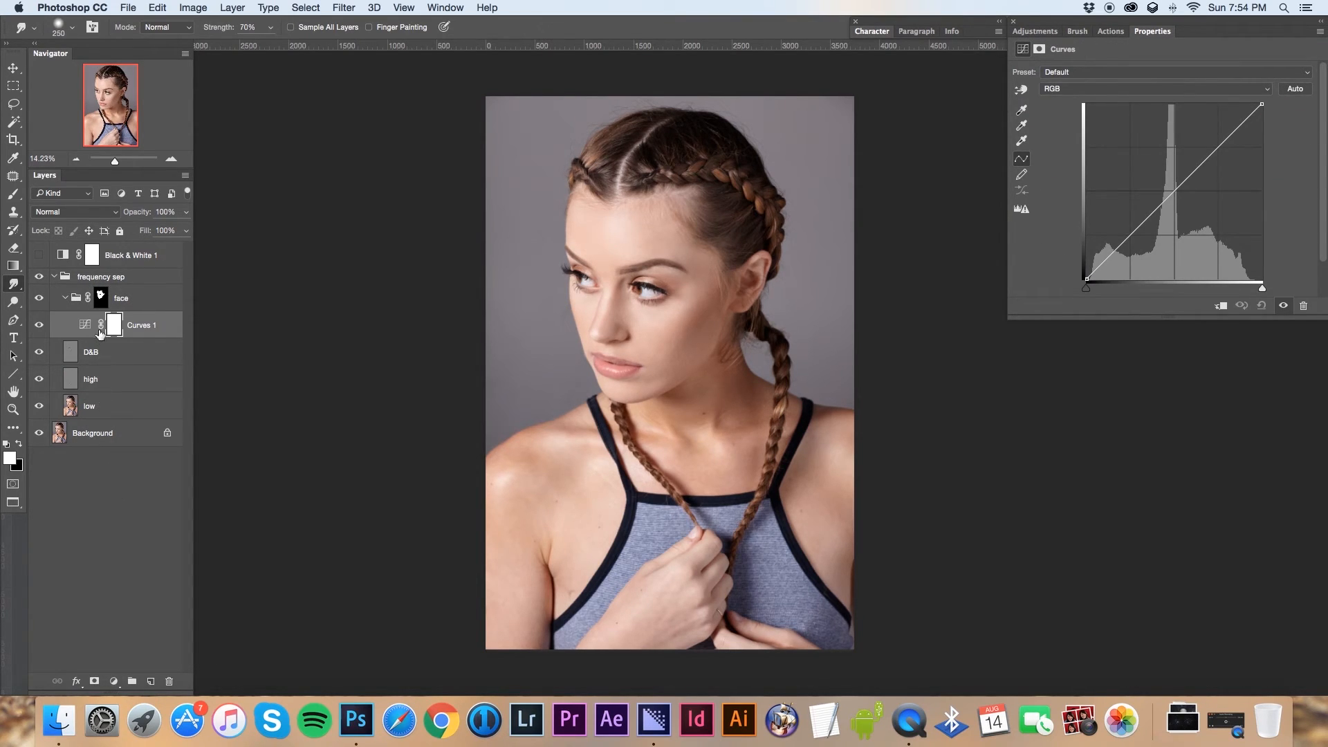
left_click(38, 256)
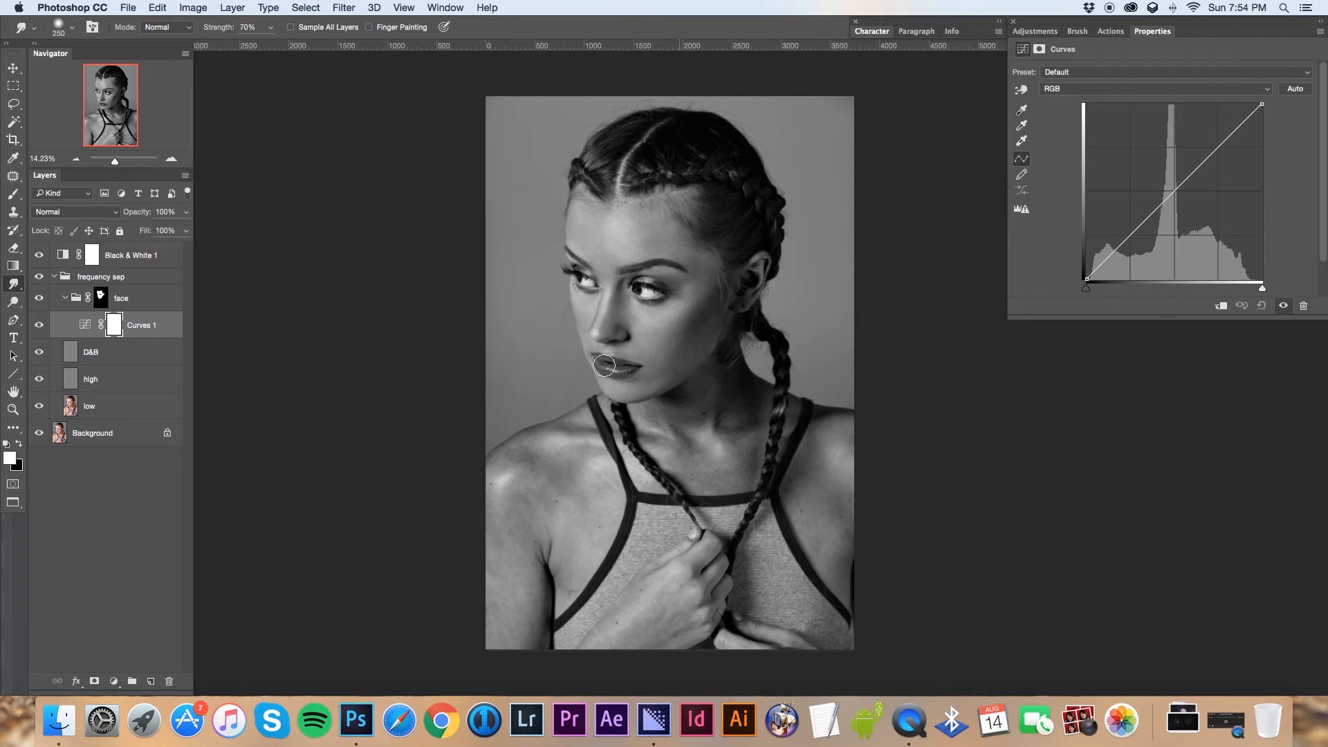
left_click(40, 256)
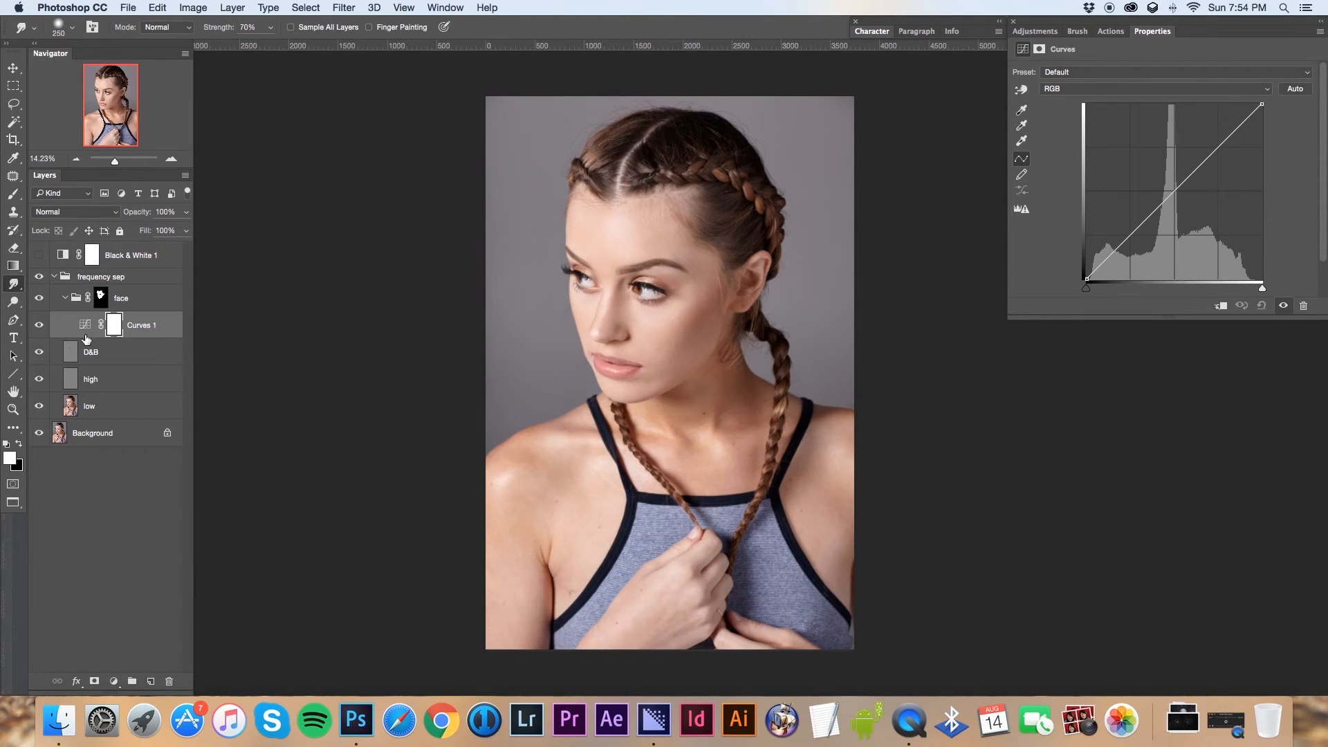
Lower the midpoint of the RGB curve slightly to darken the face, comparing with the Curves layer hidden and shown
left_click(86, 330)
left_click_drag(1170, 193, 1174, 198)
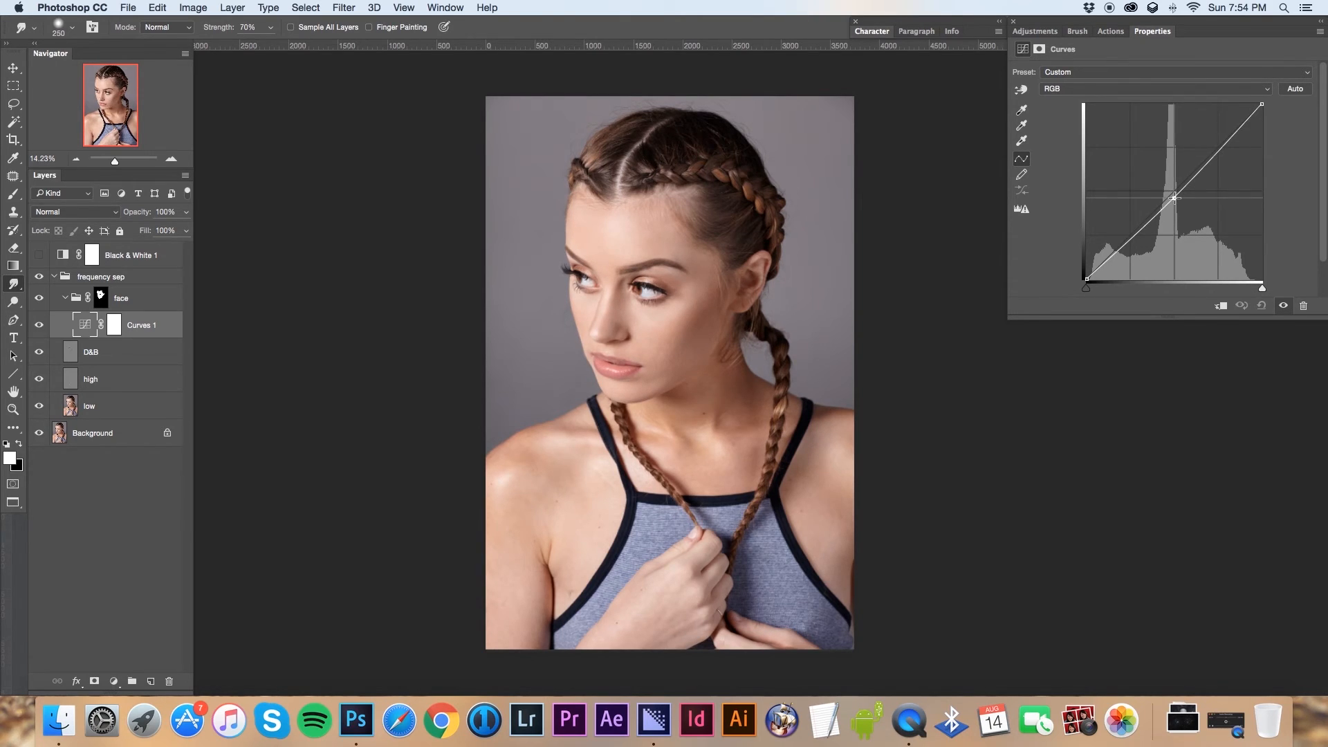
left_click_drag(1174, 198, 1172, 199)
left_click(39, 325)
left_click(40, 325)
Compare the face with the group's mask disabled and enabled, and with the face group hidden and shown
left_click_drag(115, 160, 118, 163)
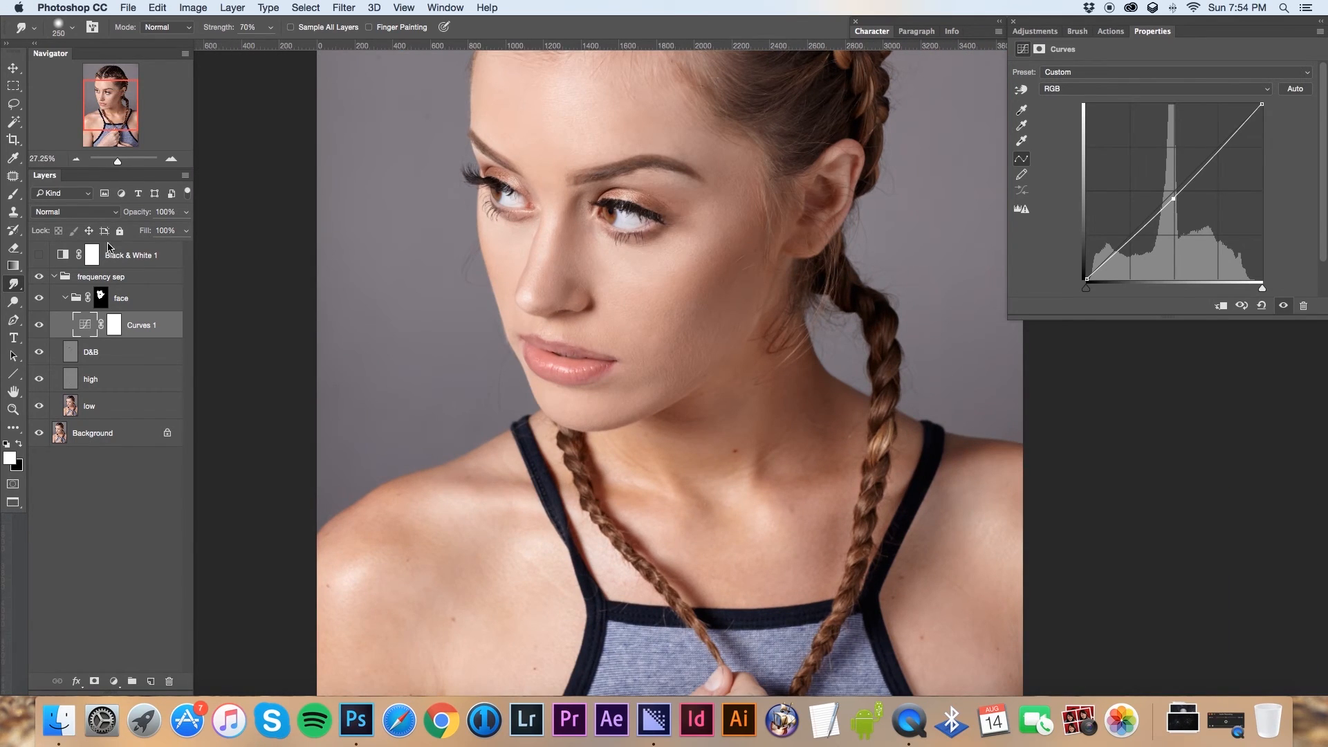
left_click(101, 298)
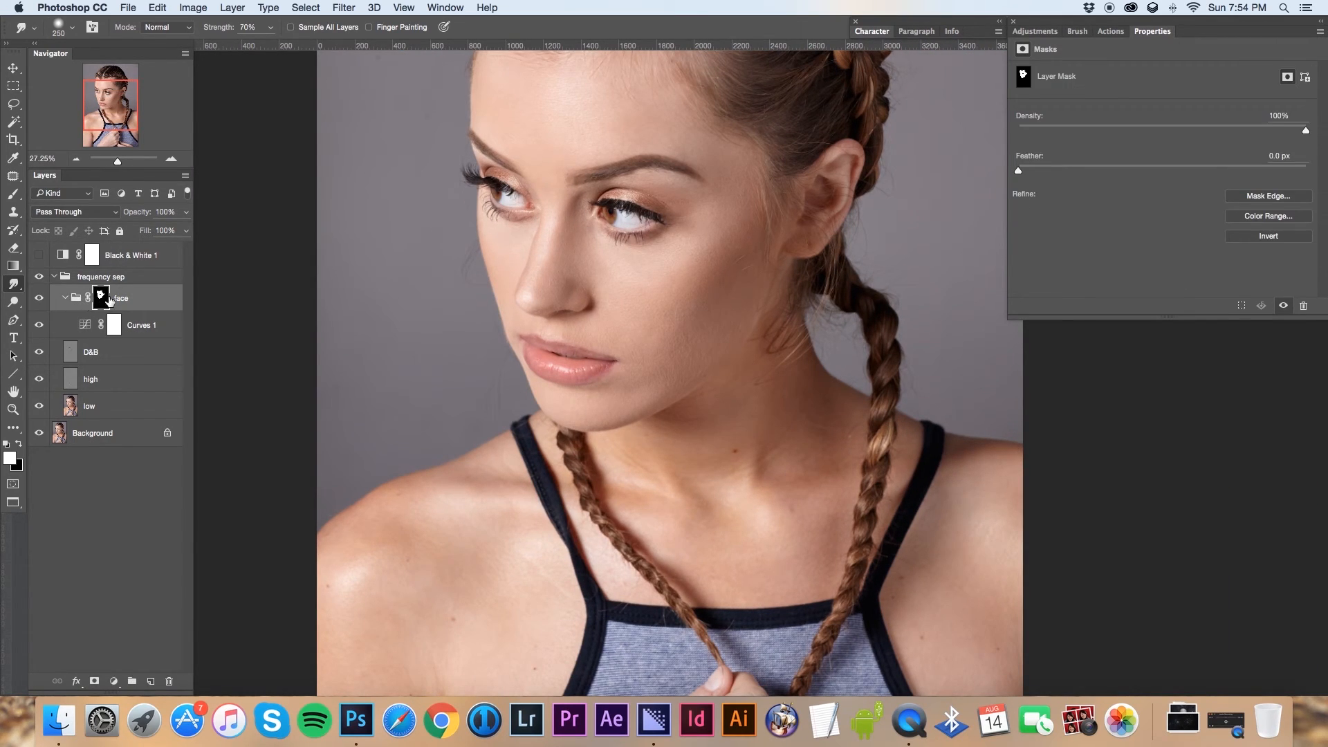
left_click(103, 298, "shift")
left_click(104, 298, "shift")
left_click(39, 298)
left_click(39, 298)
left_click(39, 298)
left_click(38, 298)
left_click_drag(108, 110, 104, 94)
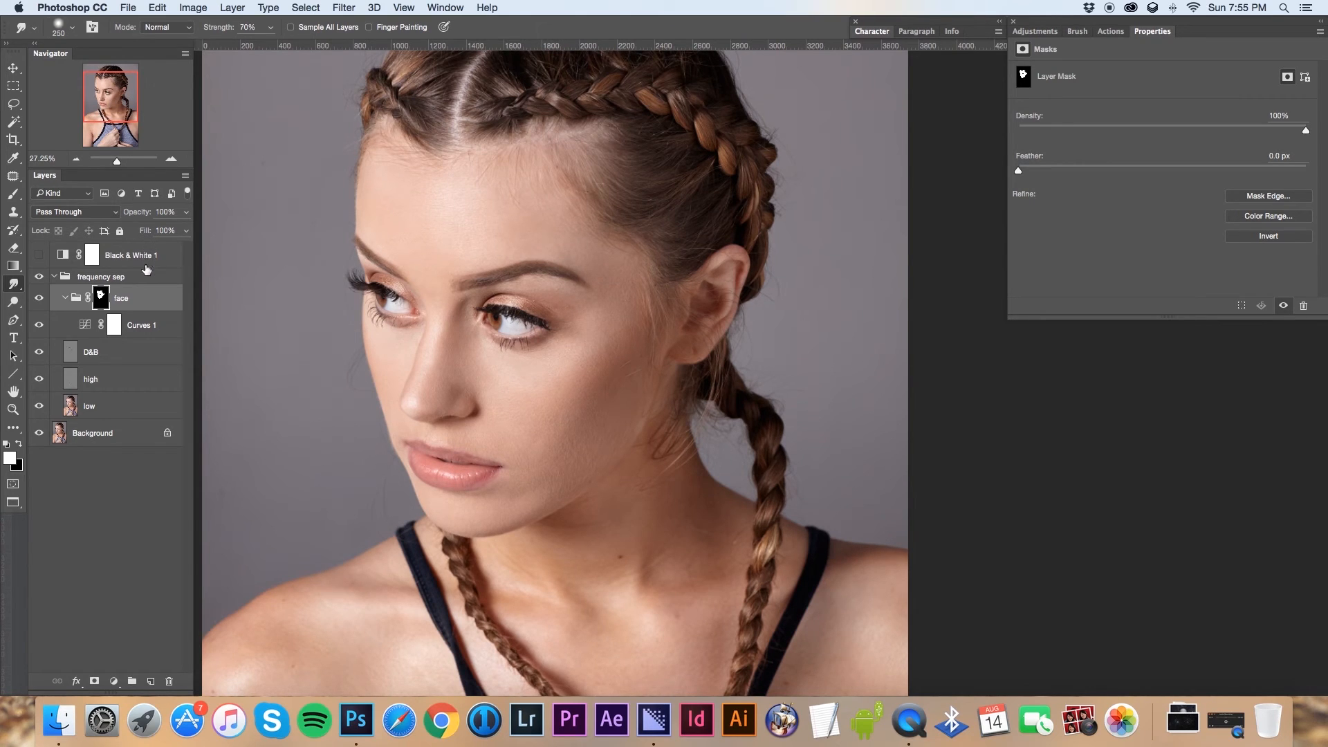
Add a Selective Color adjustment layer above Curves 1 inside the face group
left_click(144, 329)
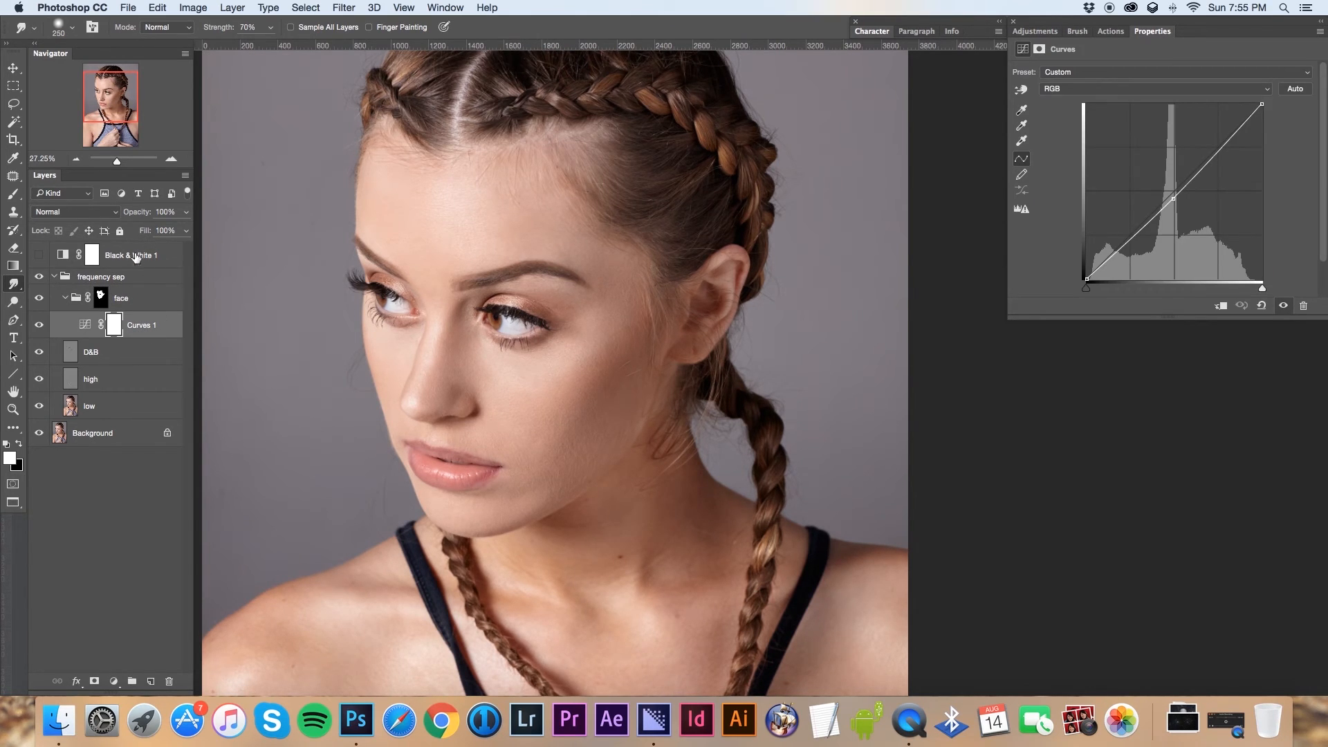
mouse_move(107, 112)
left_mouse_down()
mouse_move(109, 130)
mouse_move(105, 109)
left_mouse_up()
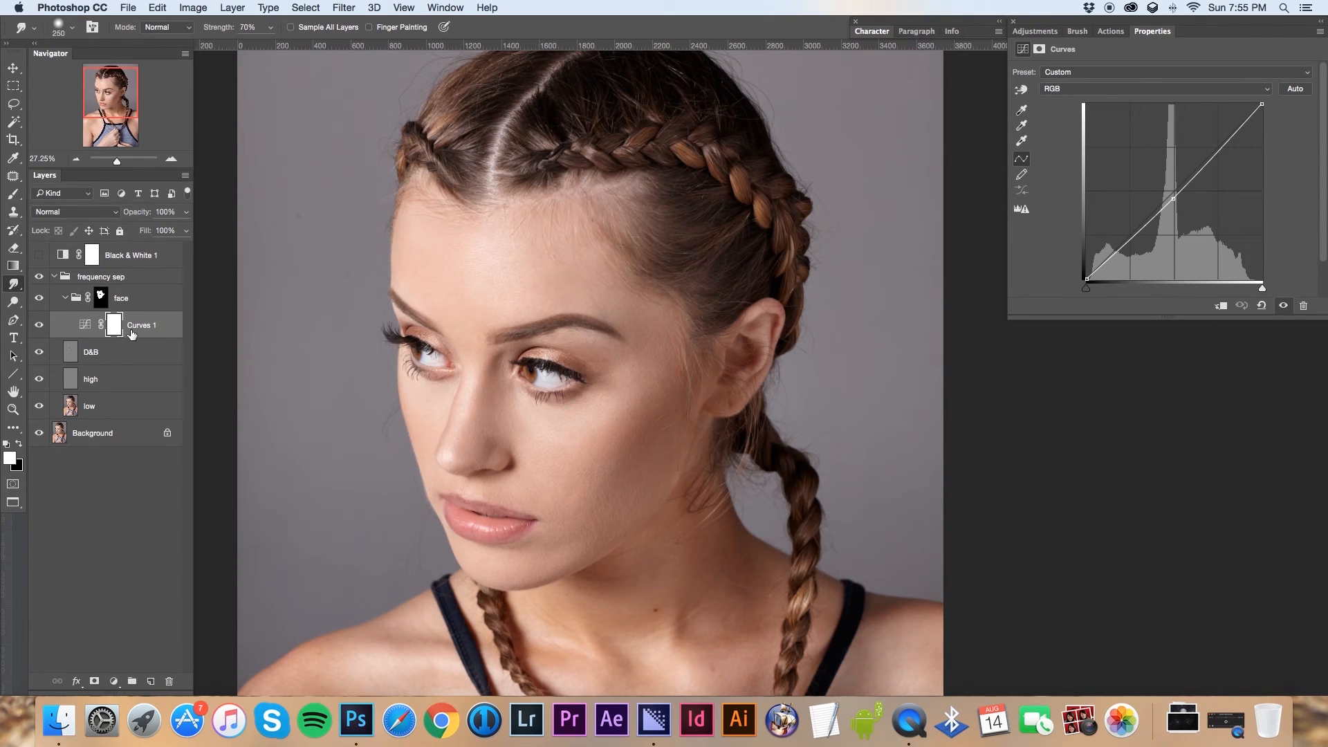
left_click(114, 682)
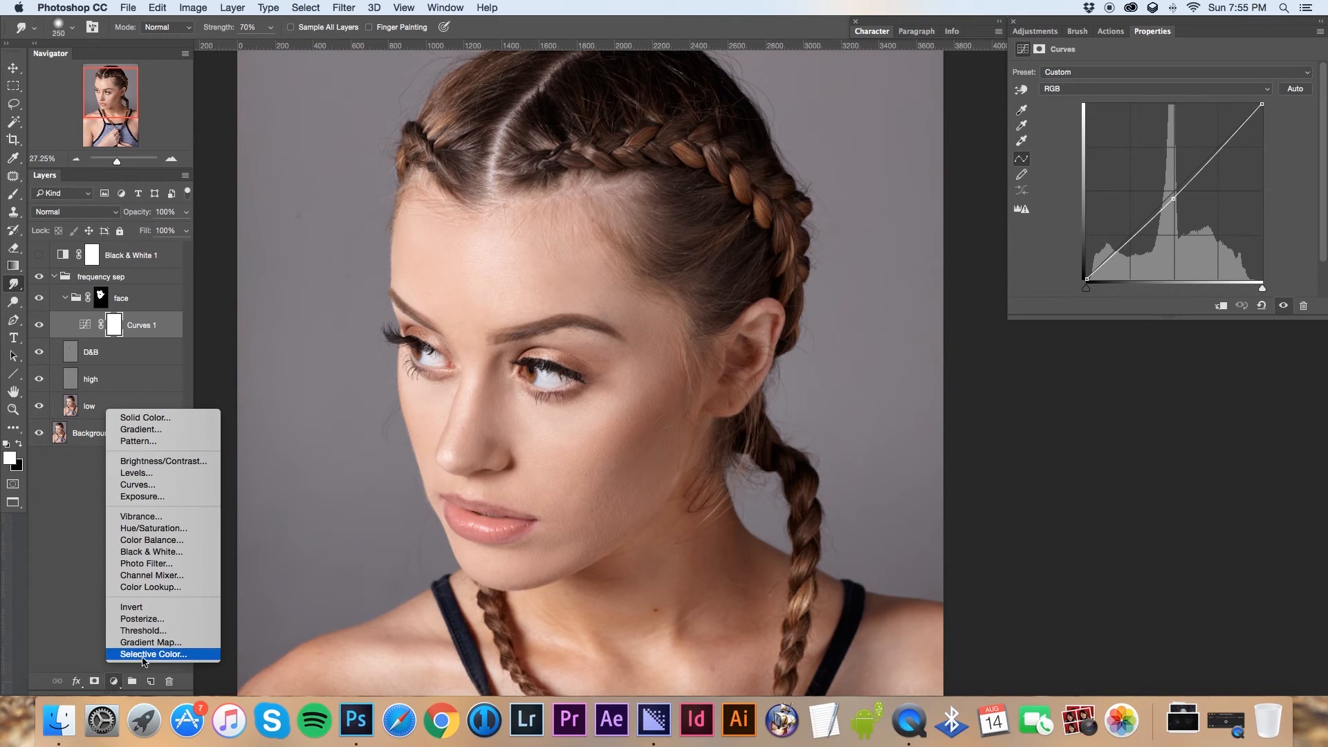
left_click(154, 654)
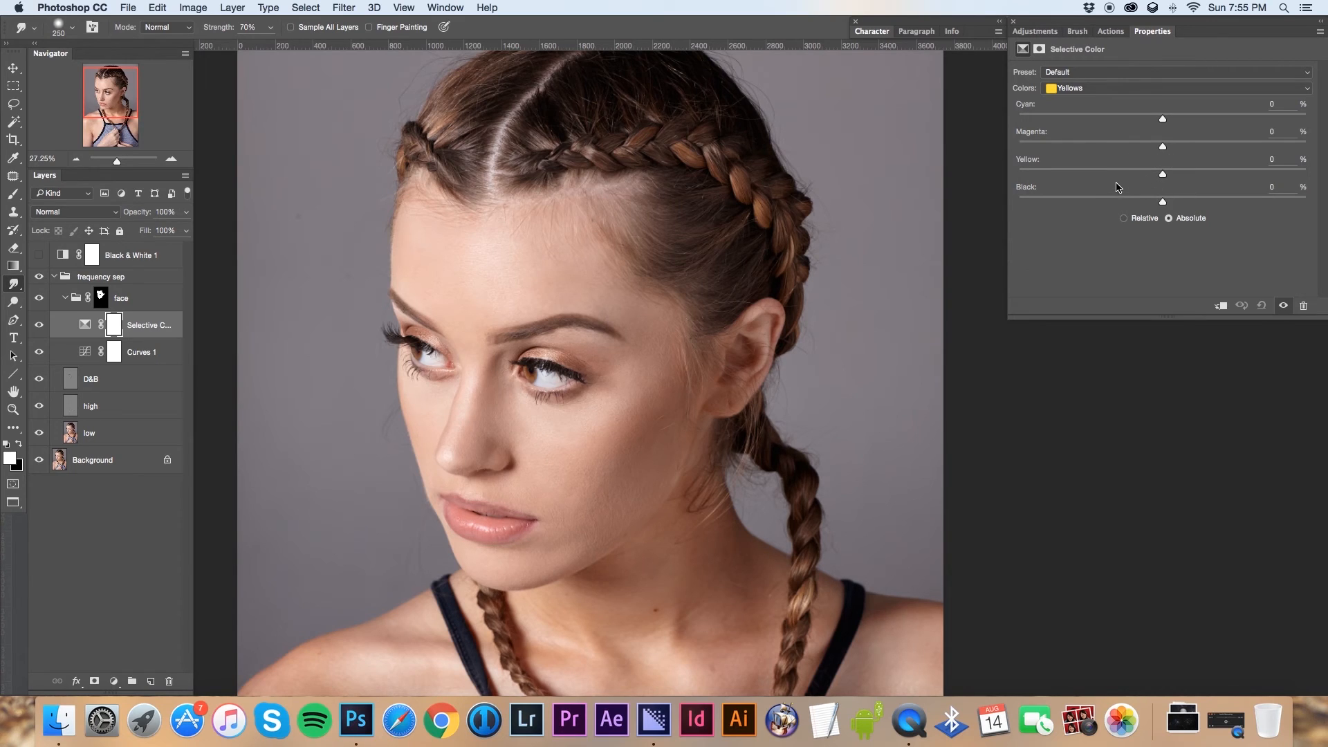
Review the colour ranges offered by the Selective Color adjustment, keeping Yellows selected
left_click(1197, 88)
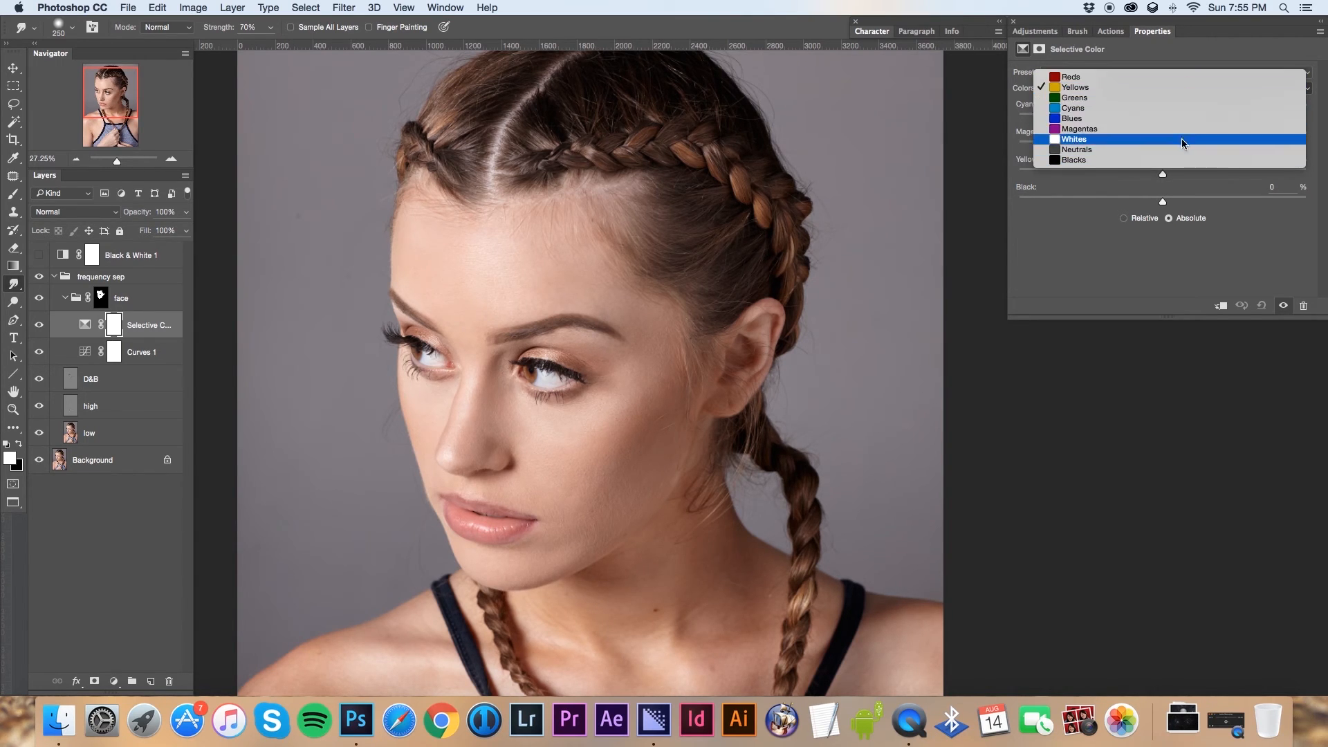
left_click(1183, 87)
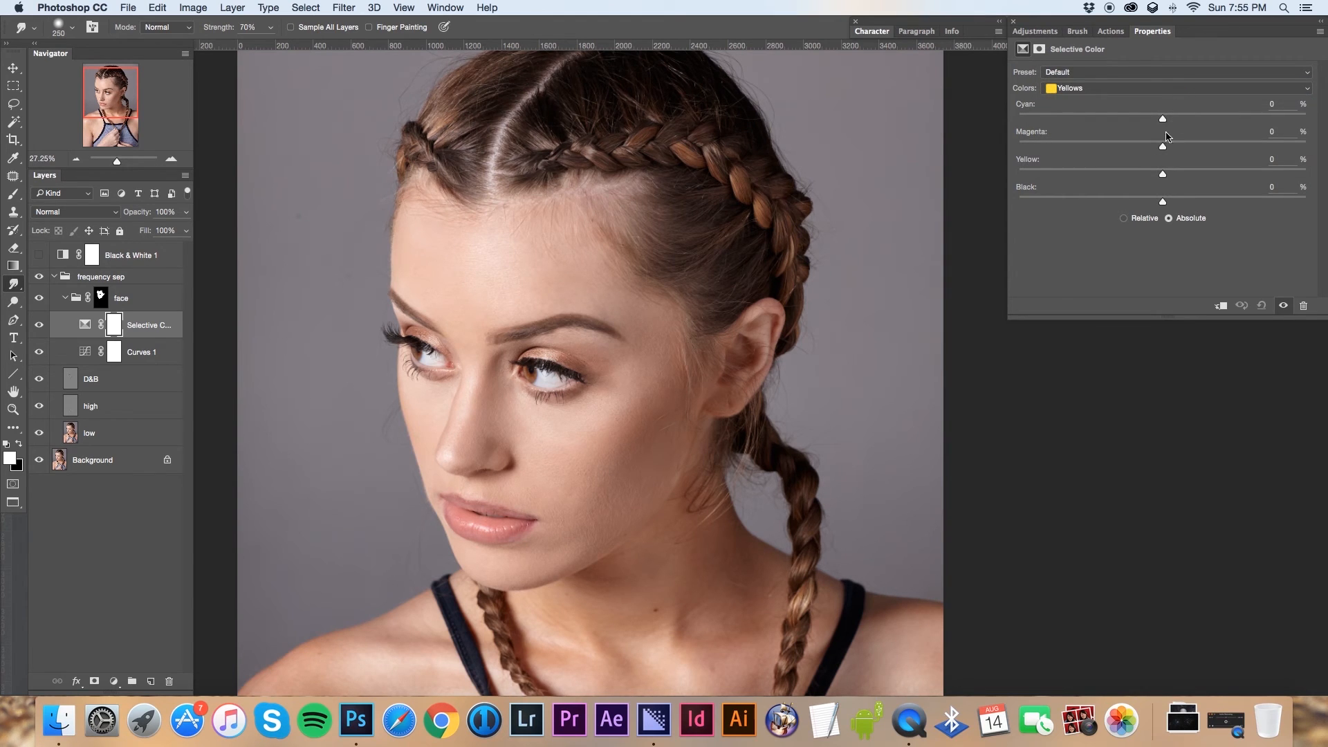
mouse_move(104, 90)
left_mouse_down()
mouse_move(116, 106)
mouse_move(101, 93)
left_mouse_up()
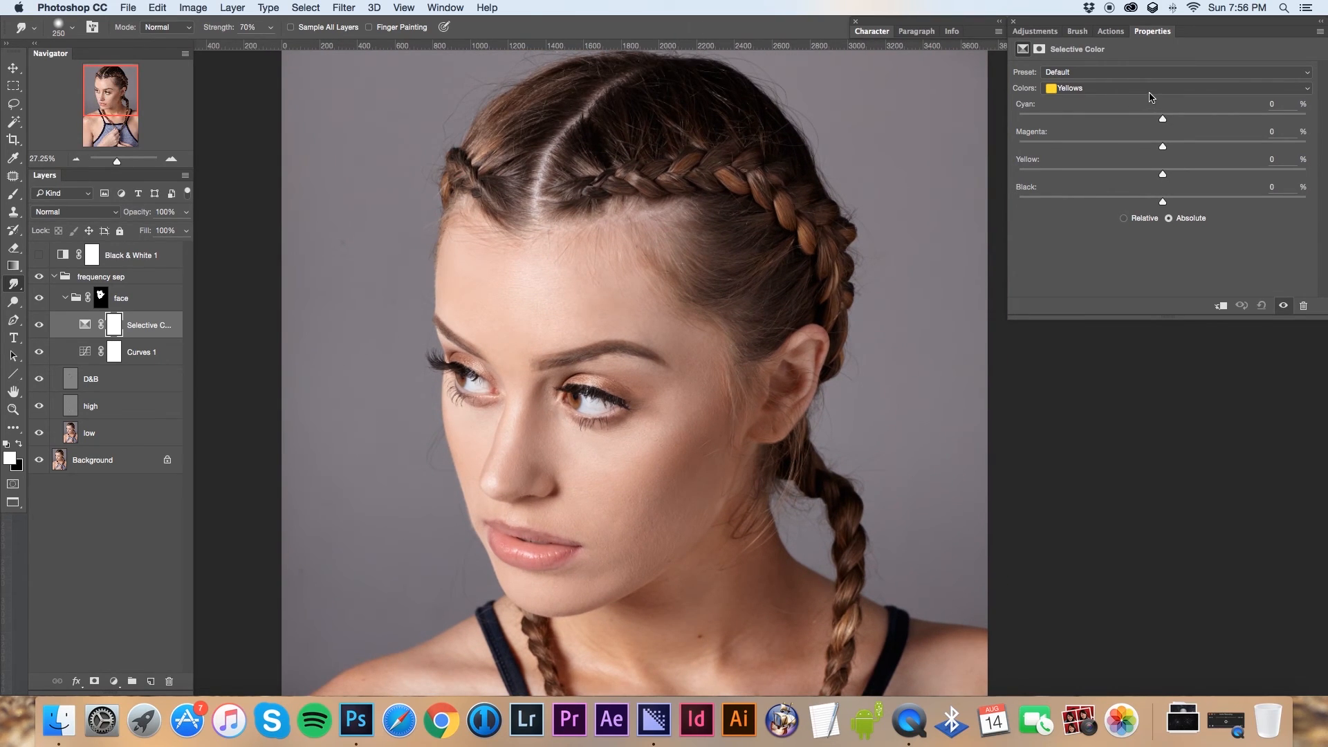
left_click(1139, 93)
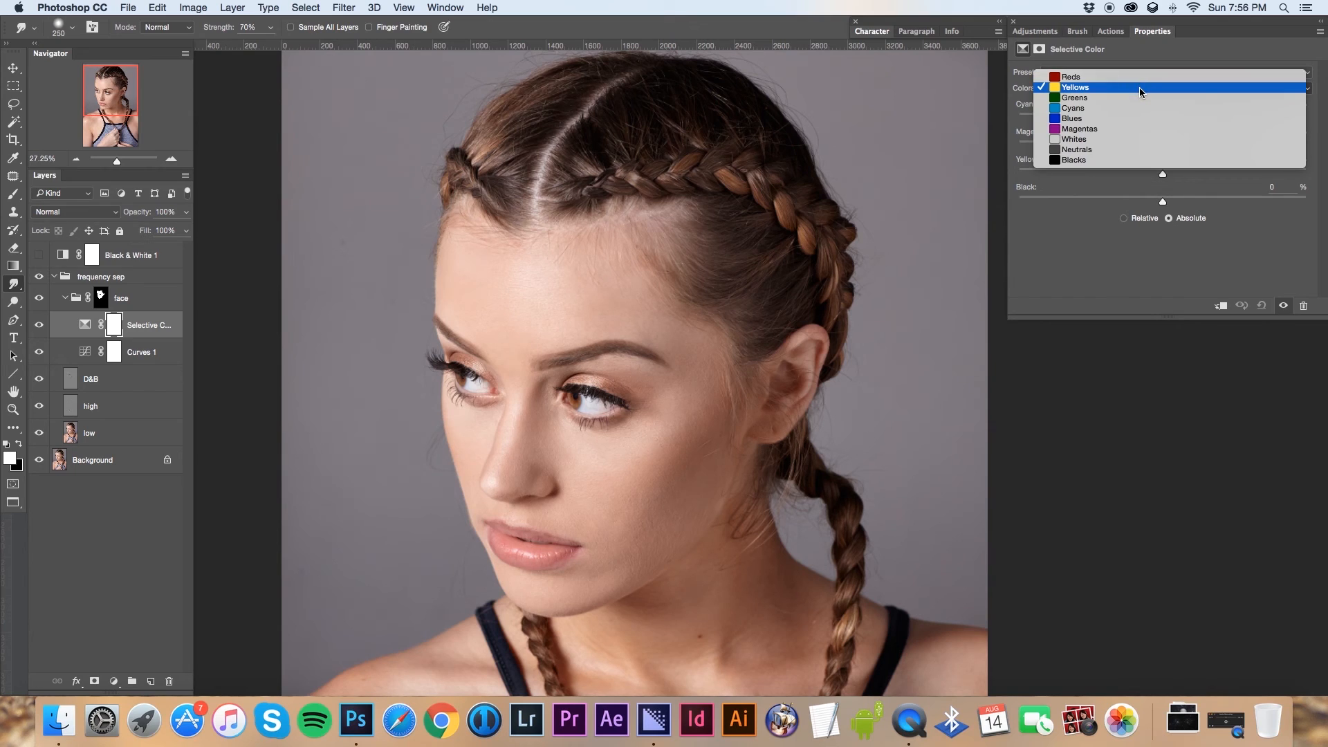
left_click(1139, 88)
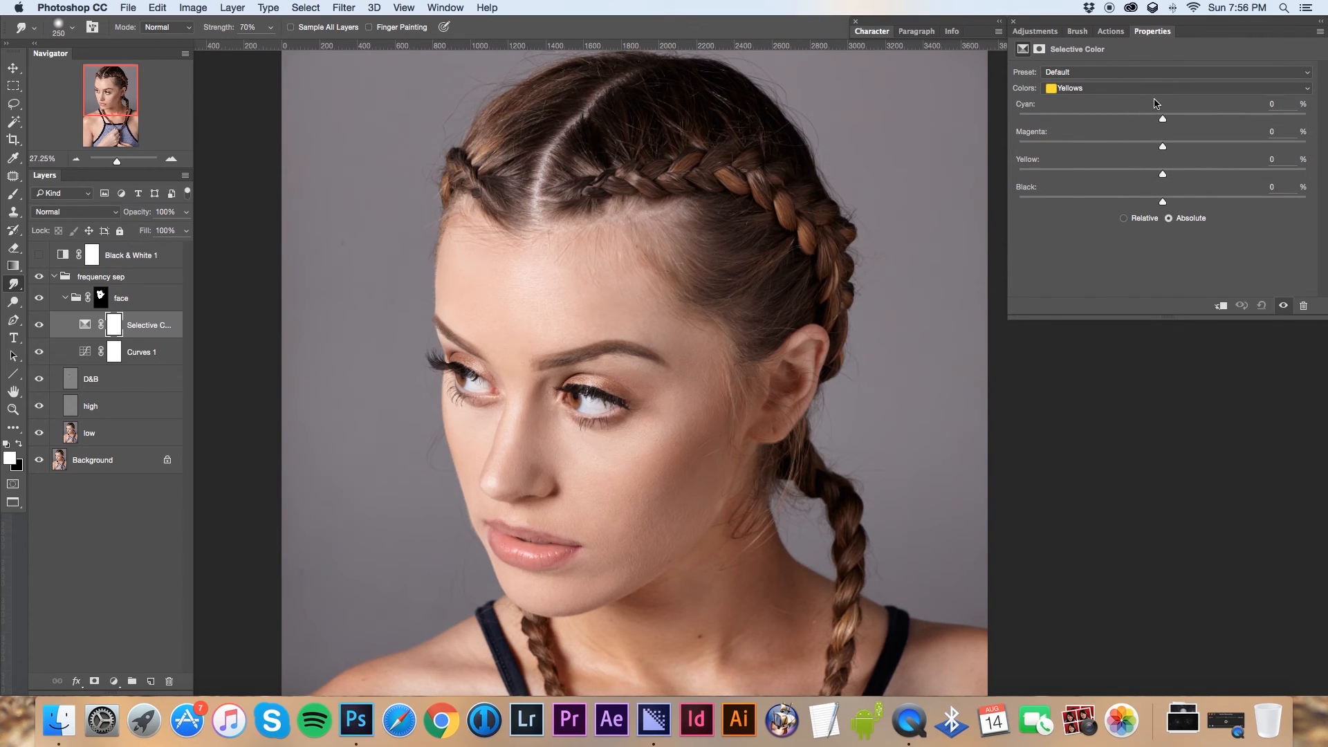
left_click(1161, 89)
left_click(1170, 90)
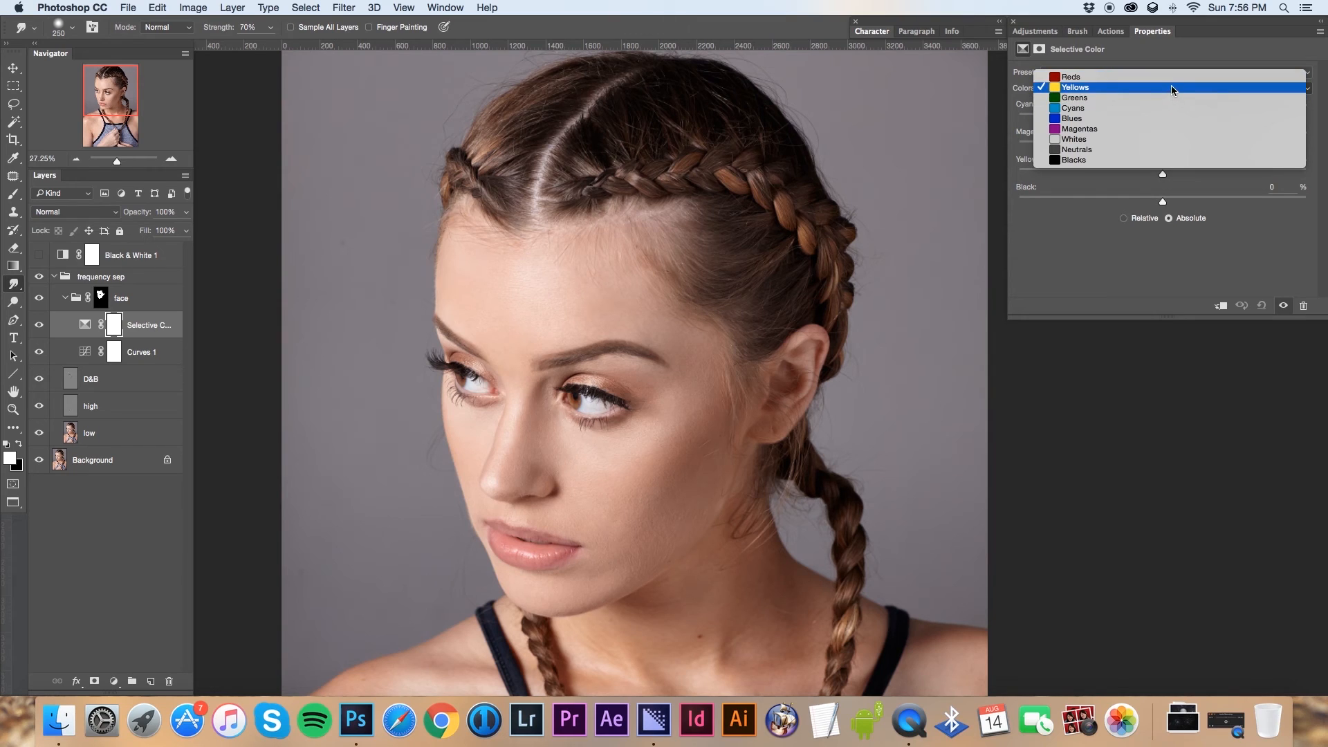
left_click(1133, 88)
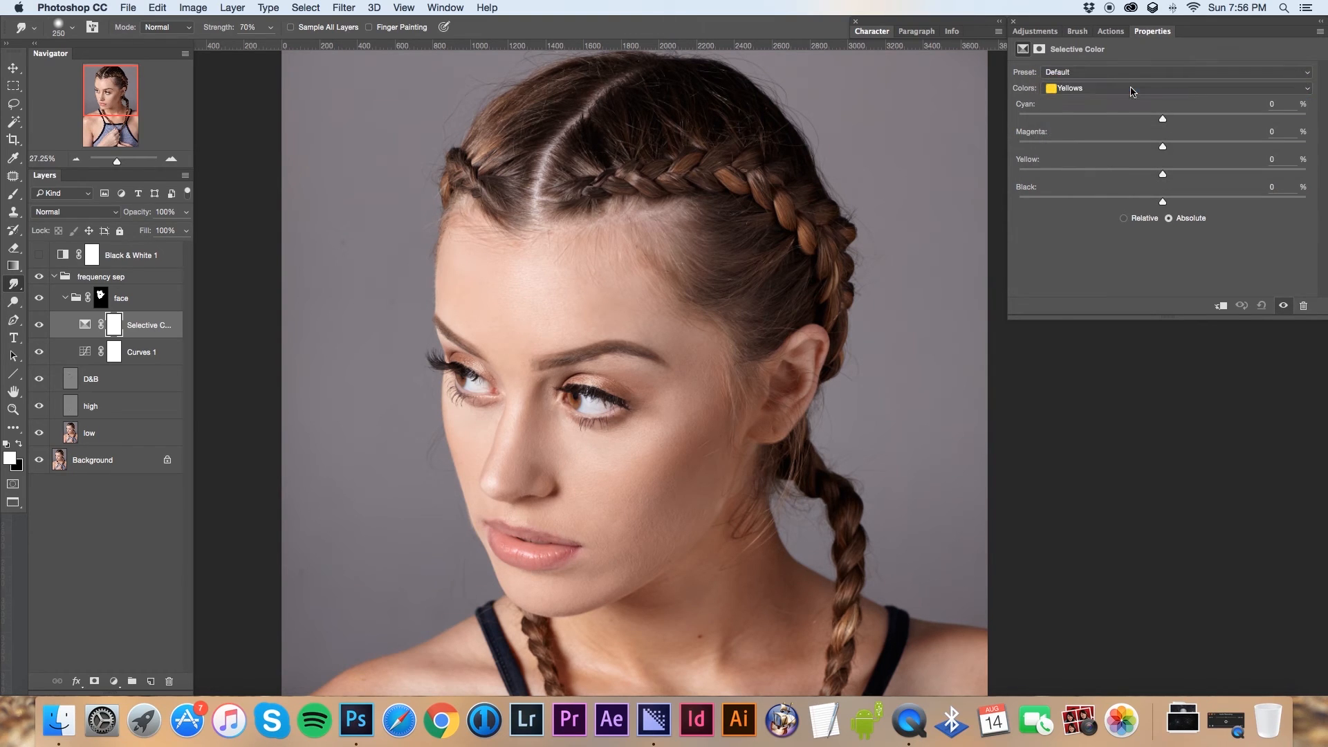
Set the Selective Color Yellows to Cyan -26%, Magenta -14% and Yellow +6%, comparing the face with the adjustment hidden and shown
mouse_move(621, 550)
left_mouse_down()
mouse_move(637, 409)
mouse_move(726, 350)
left_mouse_up()
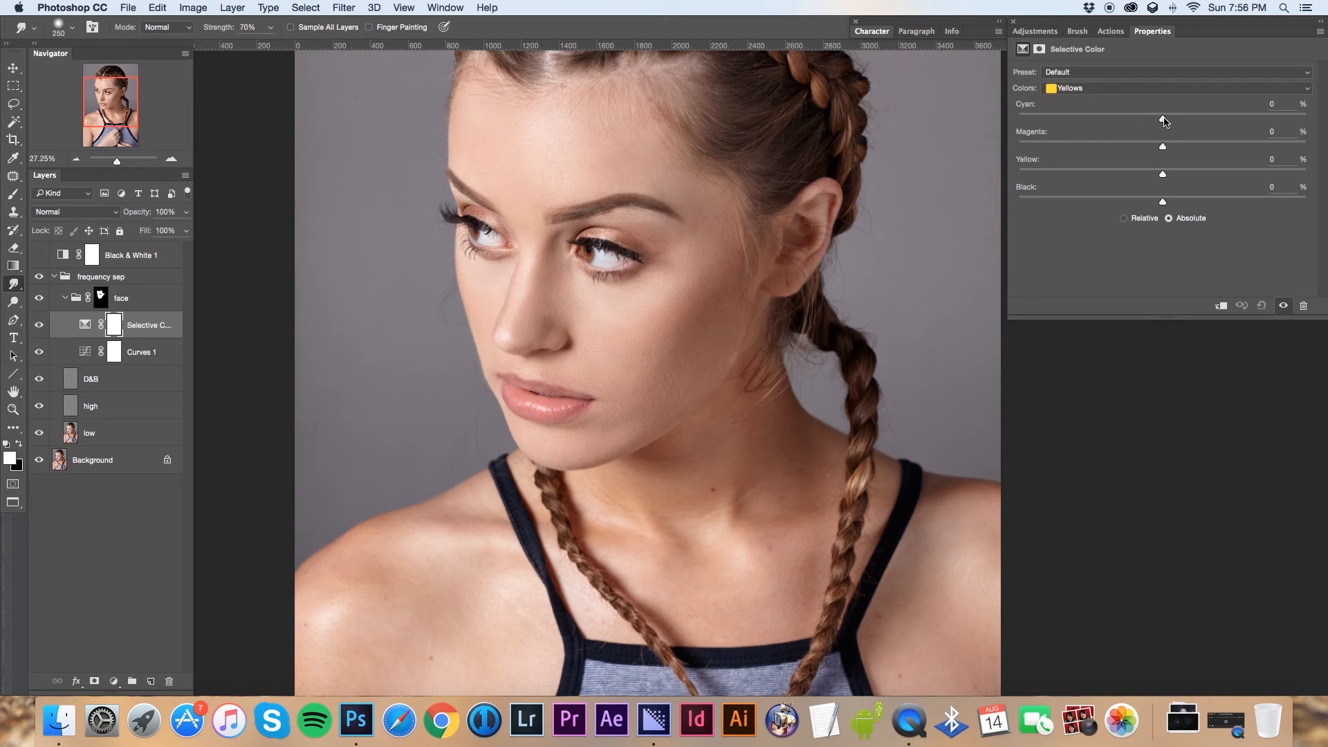
left_click_drag(1163, 119, 1125, 123)
left_click_drag(1162, 146, 1150, 151)
left_click_drag(1162, 174, 1173, 177)
left_click_drag(118, 106, 118, 98)
left_click(40, 325)
left_click(42, 324)
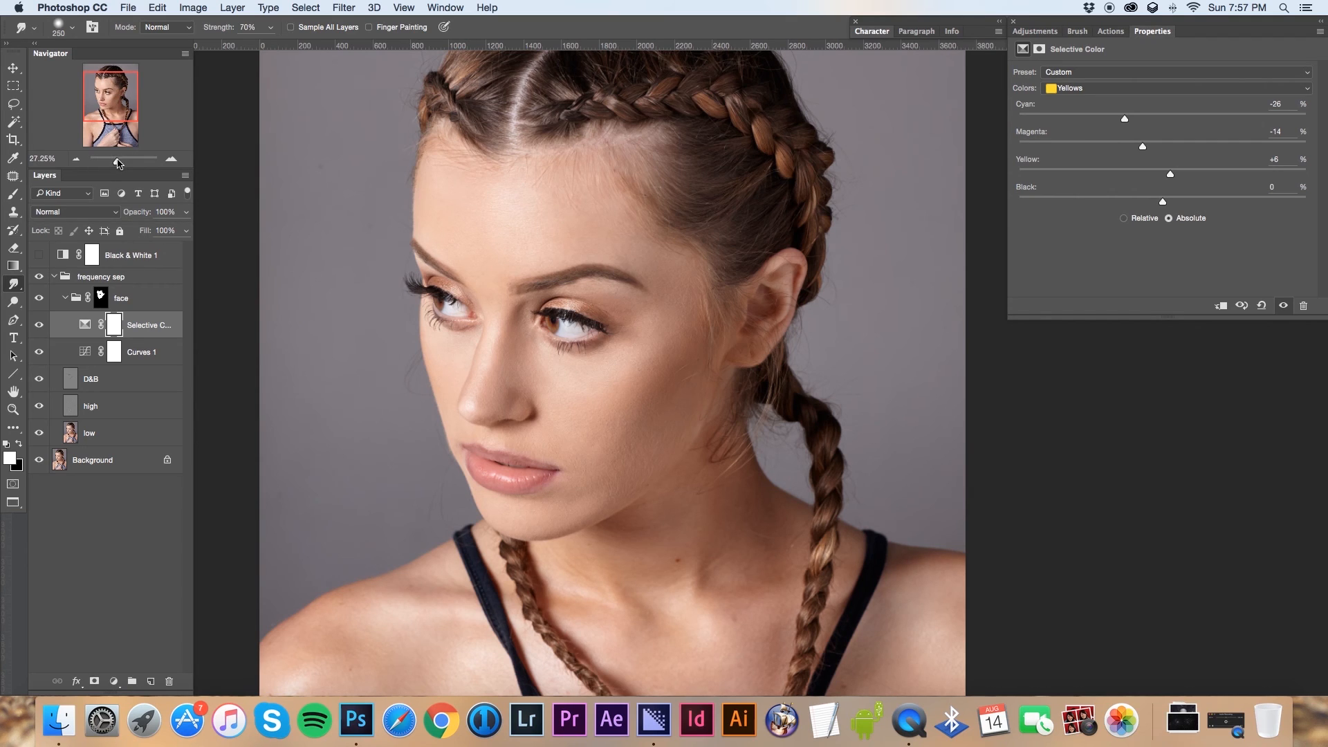
With the collapsed face group and D&B layer hidden, compare the portrait with the high layer hidden and shown
left_click_drag(117, 164, 117, 164)
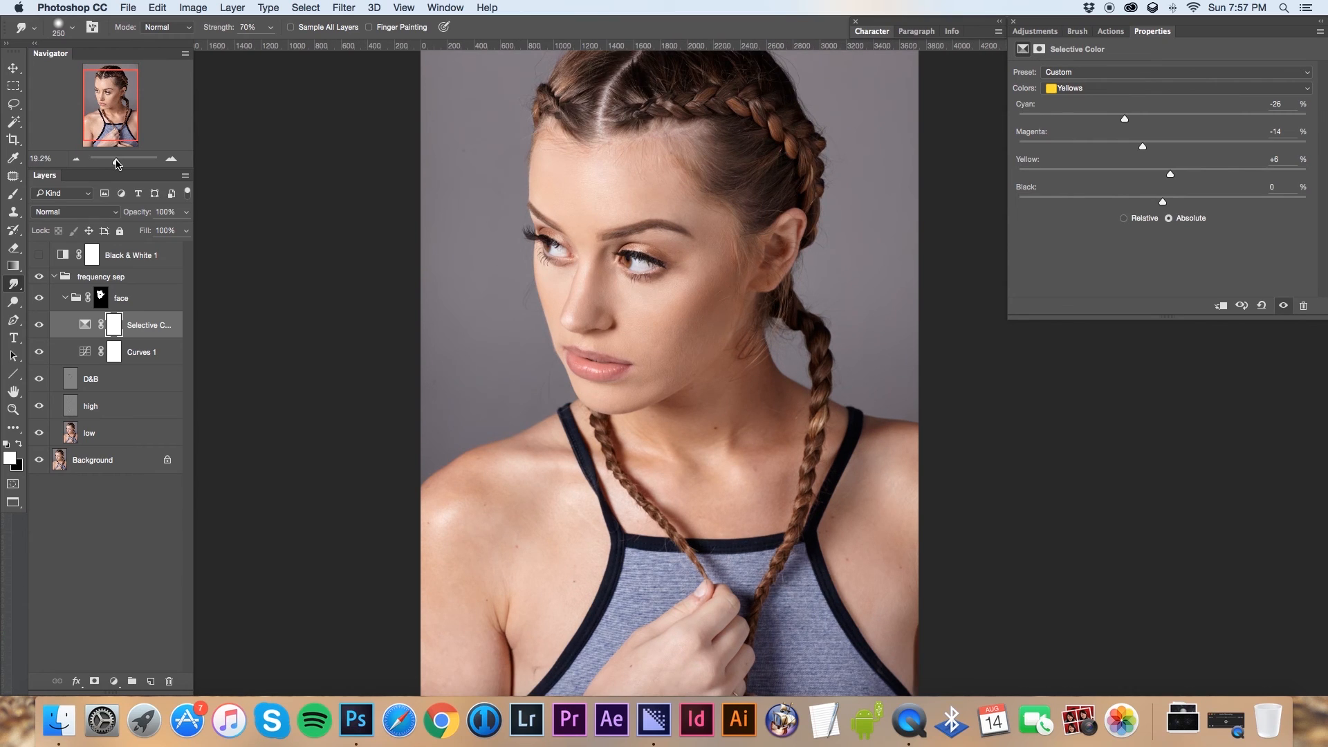
left_click(64, 298)
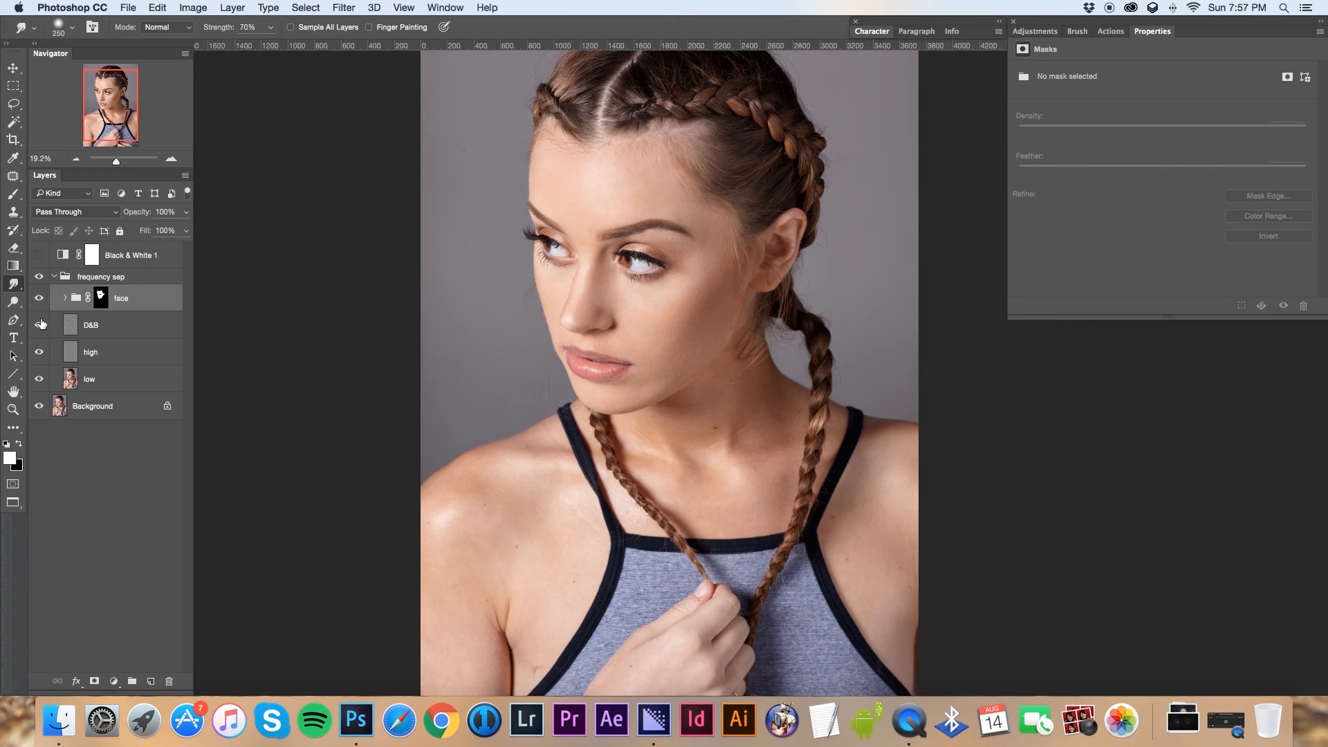
left_click_drag(39, 327, 39, 298)
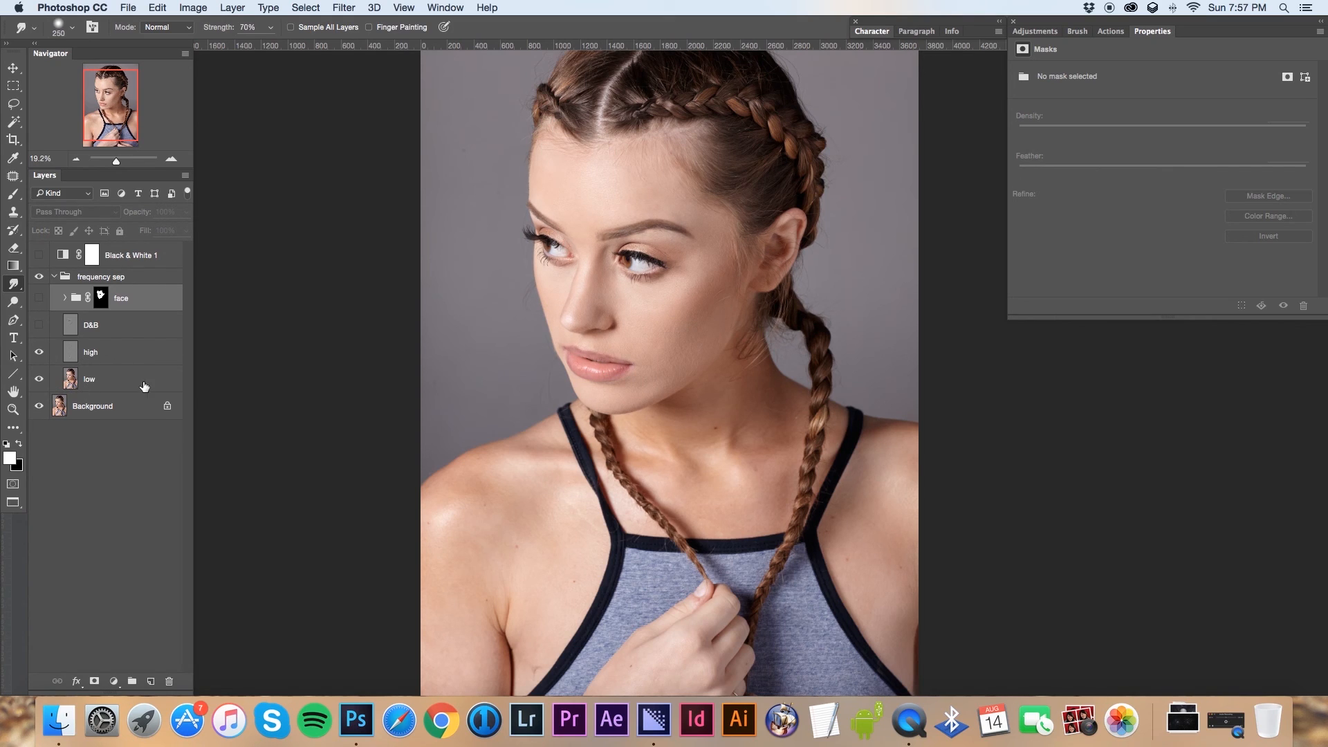
left_click(38, 359)
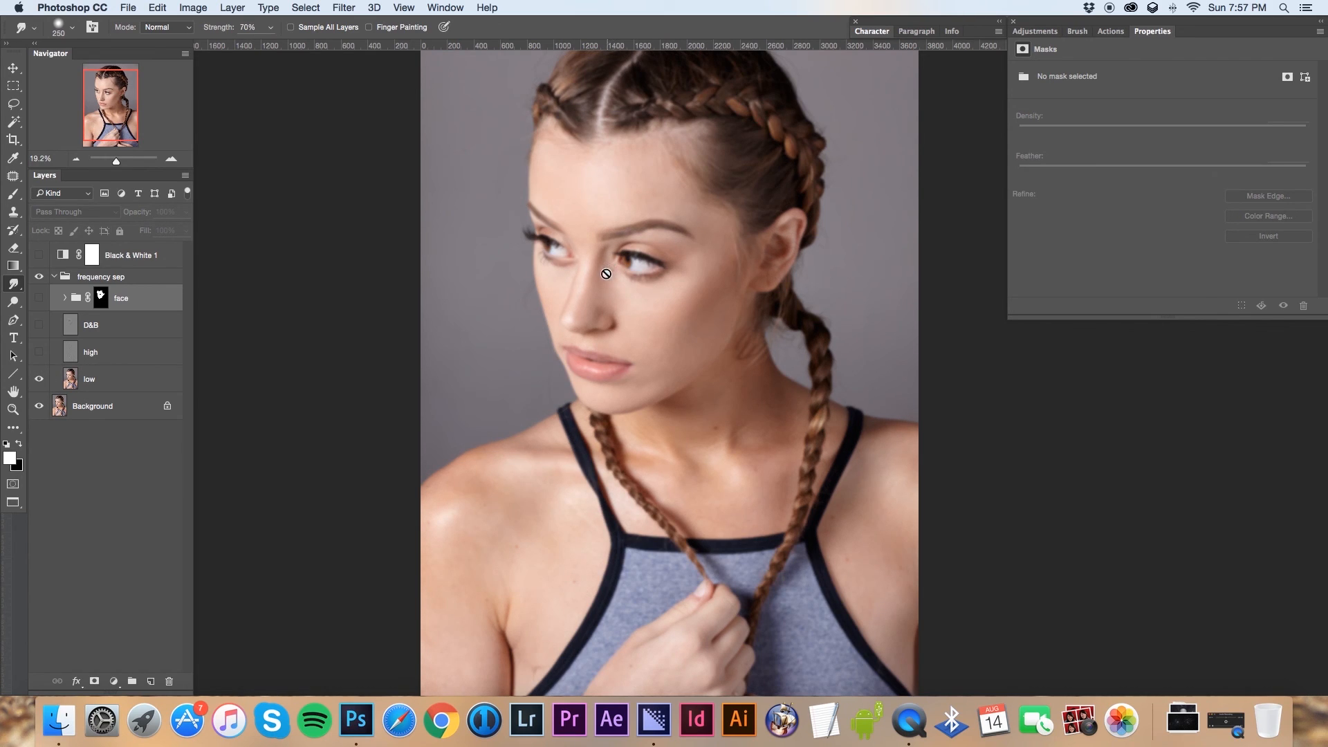
left_click(38, 353)
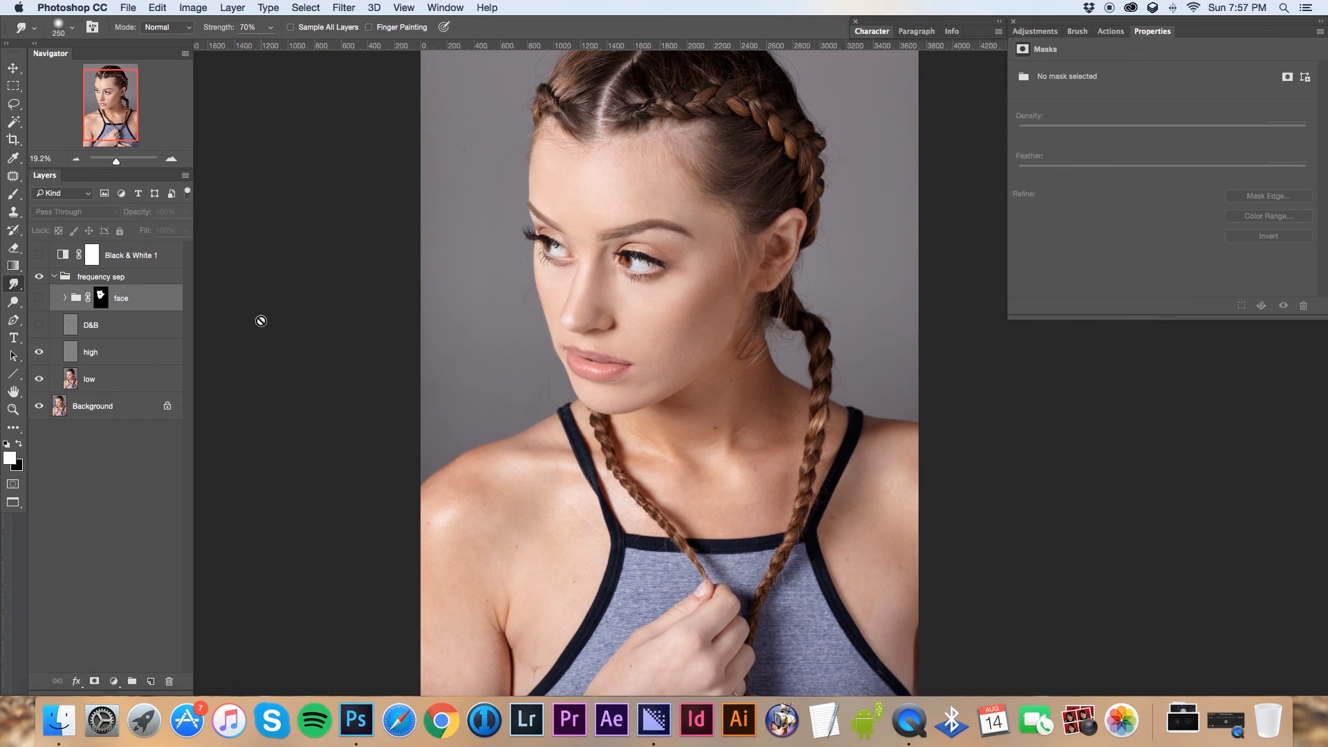
Compare the portrait with the D&B layer shown and hidden, leaving both D&B and the face group visible
left_click(39, 325)
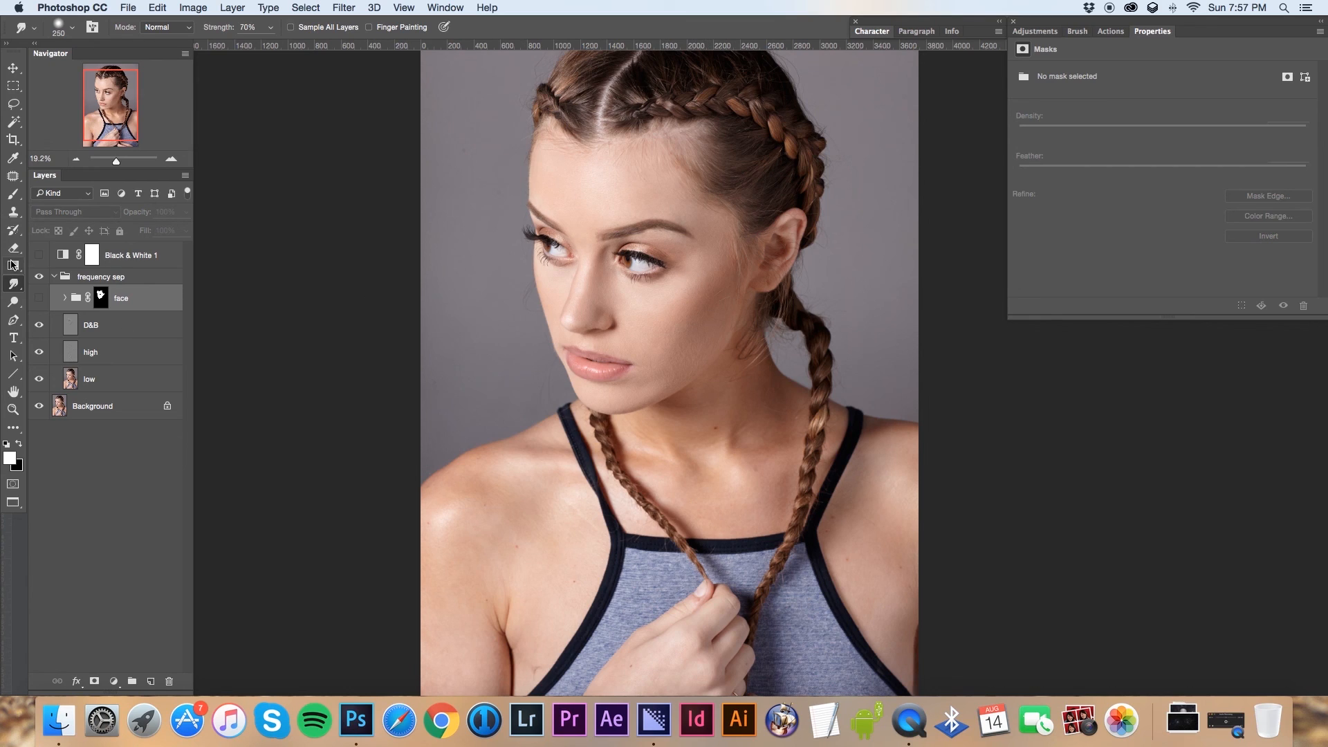
left_click(41, 328)
left_click(41, 327)
left_click(44, 331)
left_click(40, 302)
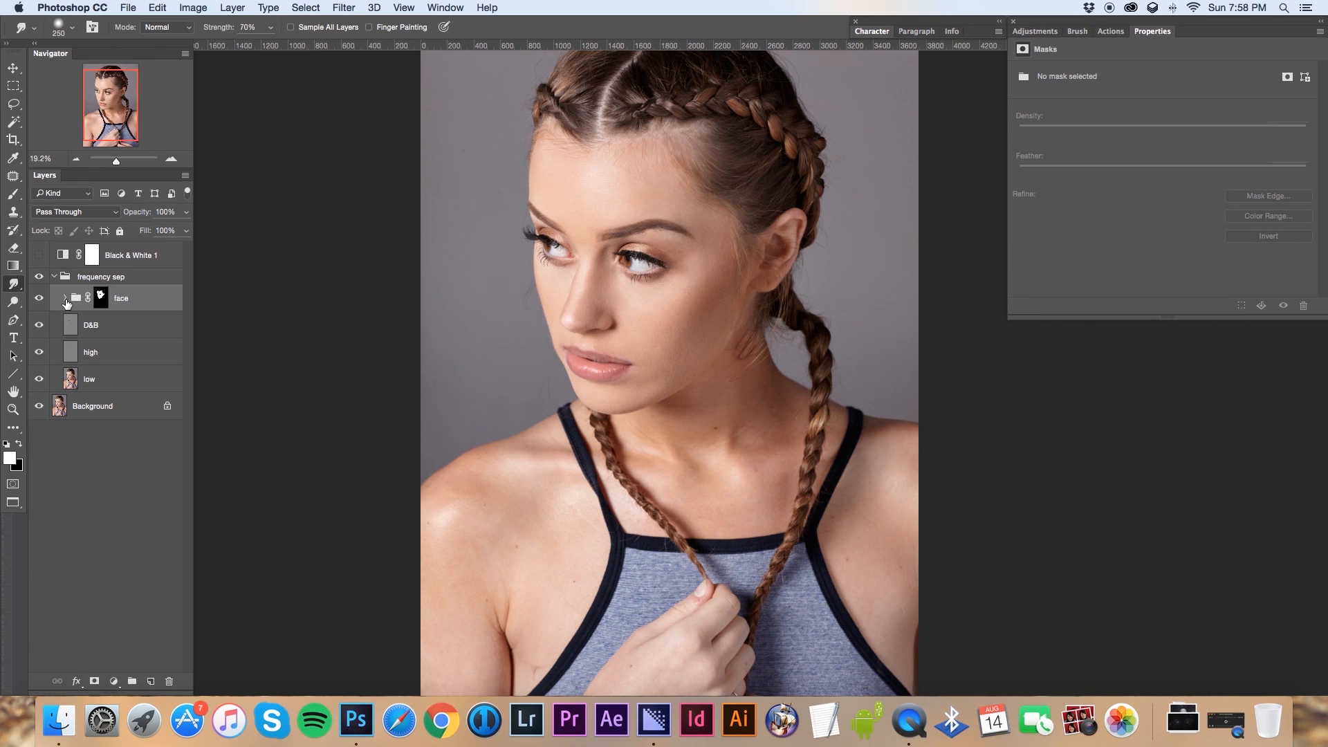
Compare the portrait with the face group hidden and shown, and collapse the face and frequency sep groups
left_click(65, 299)
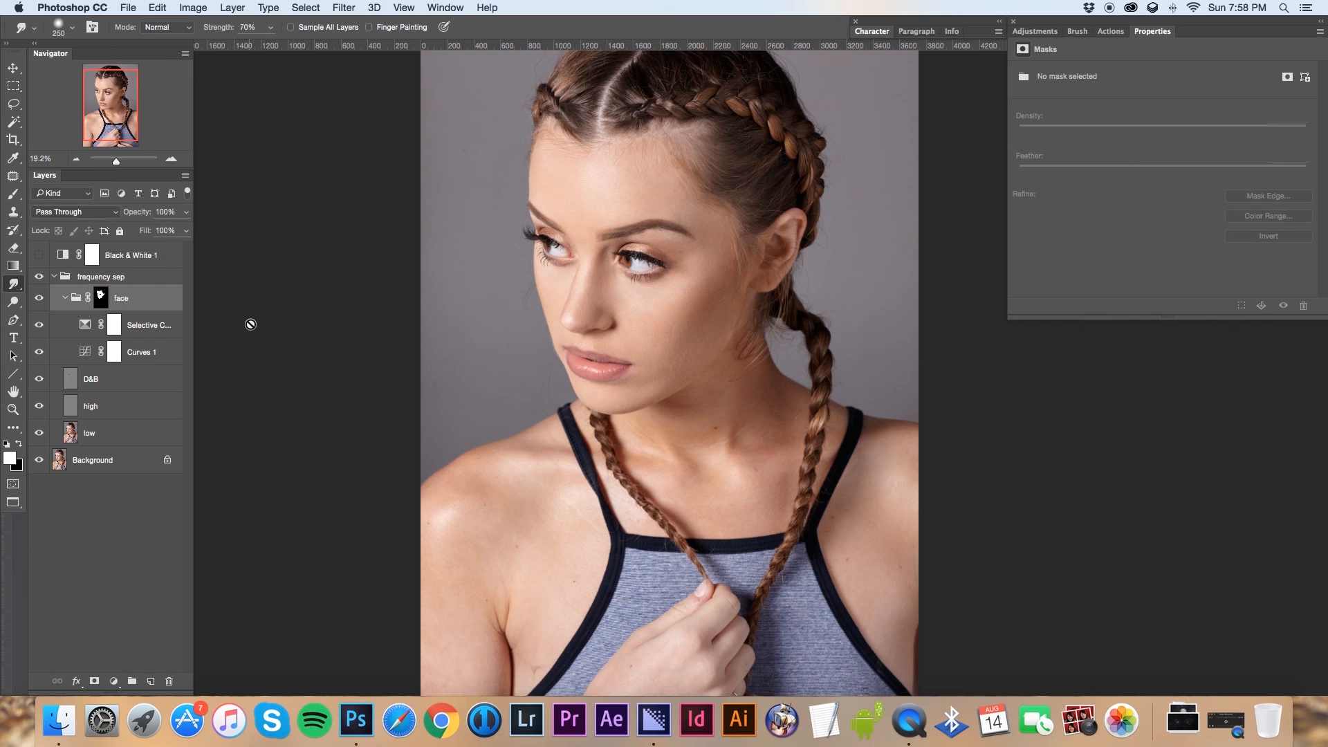
left_click(42, 303)
left_click(39, 299)
left_click(65, 298)
left_click(54, 277)
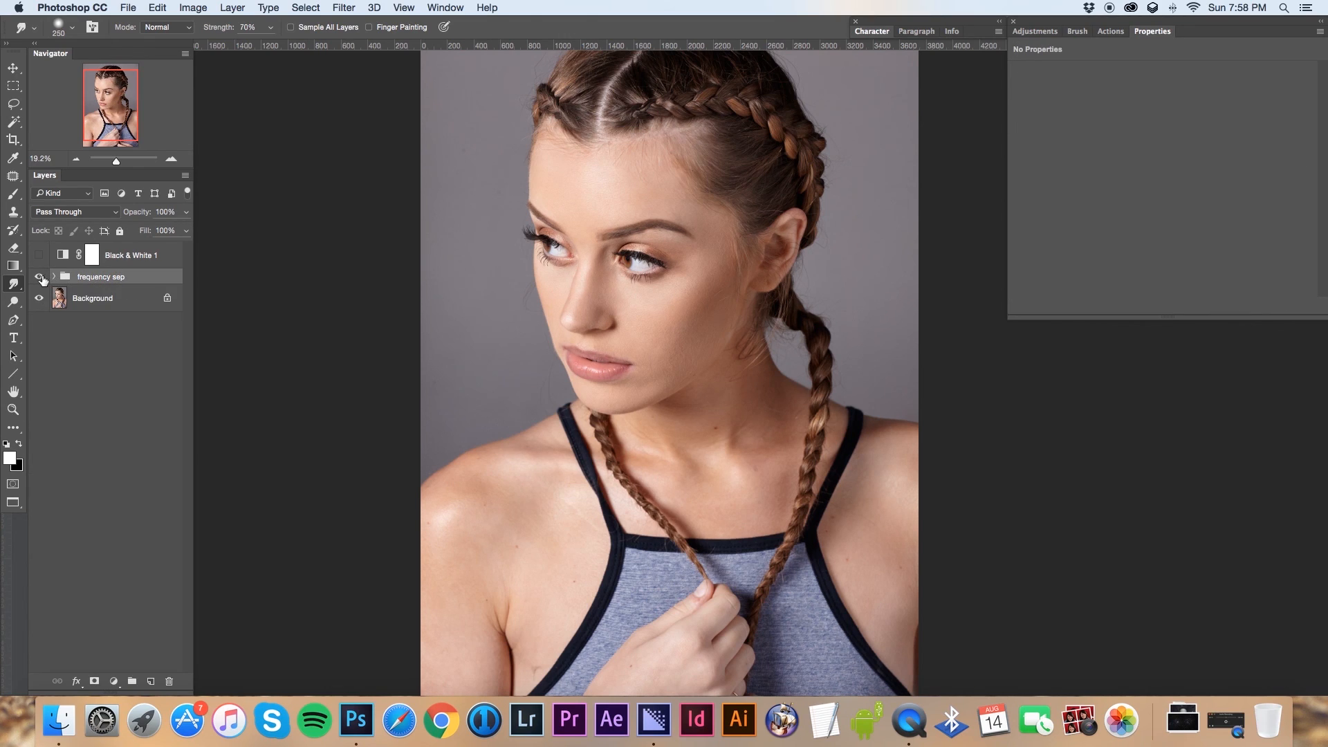
Compare the full portrait before and after retouching with the frequency sep group hidden and shown
left_click(40, 277)
left_click(40, 277)
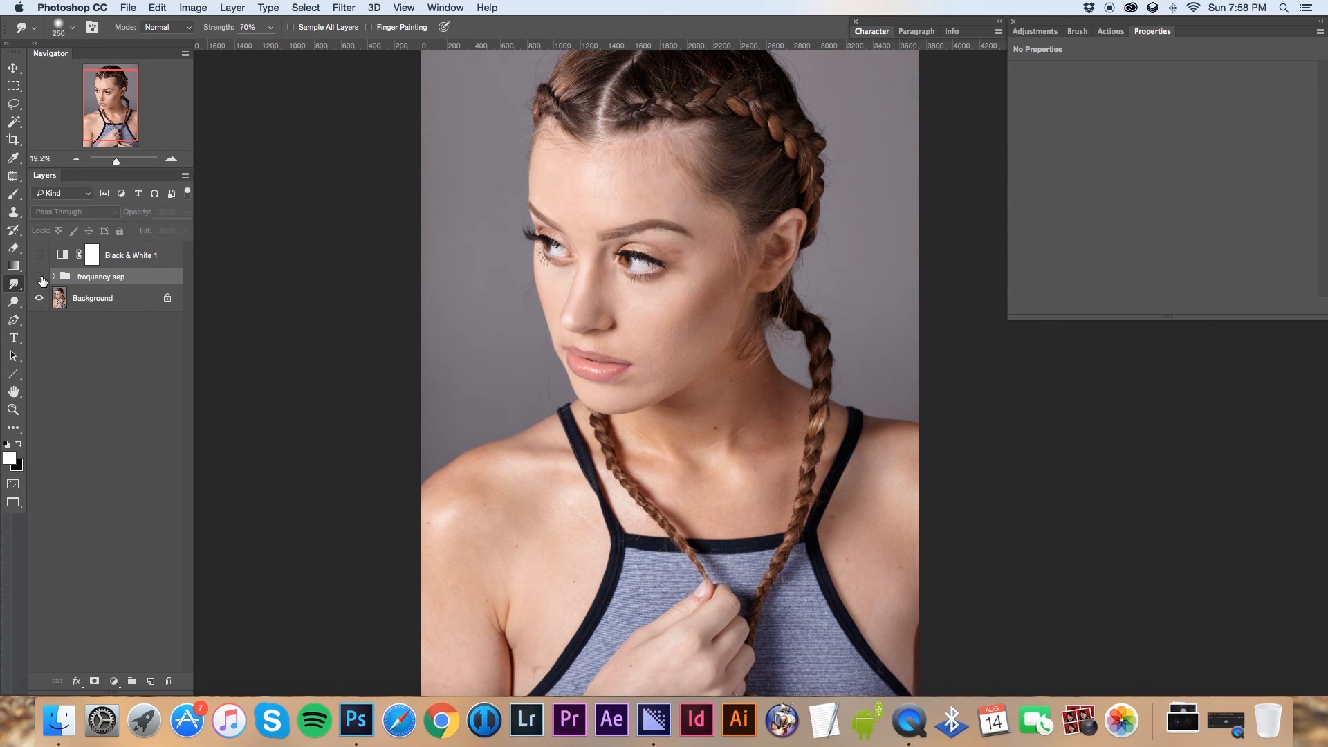
left_click(40, 277)
left_click(39, 277)
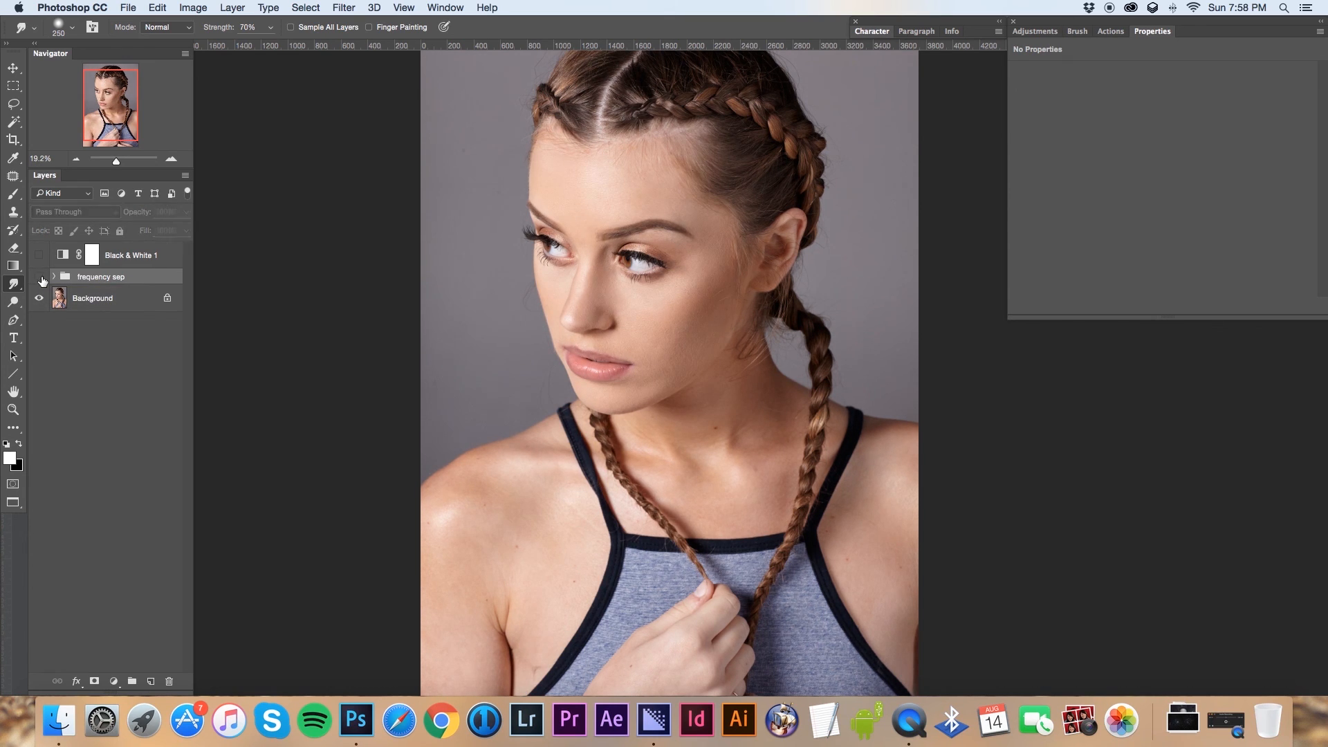
left_click(40, 277)
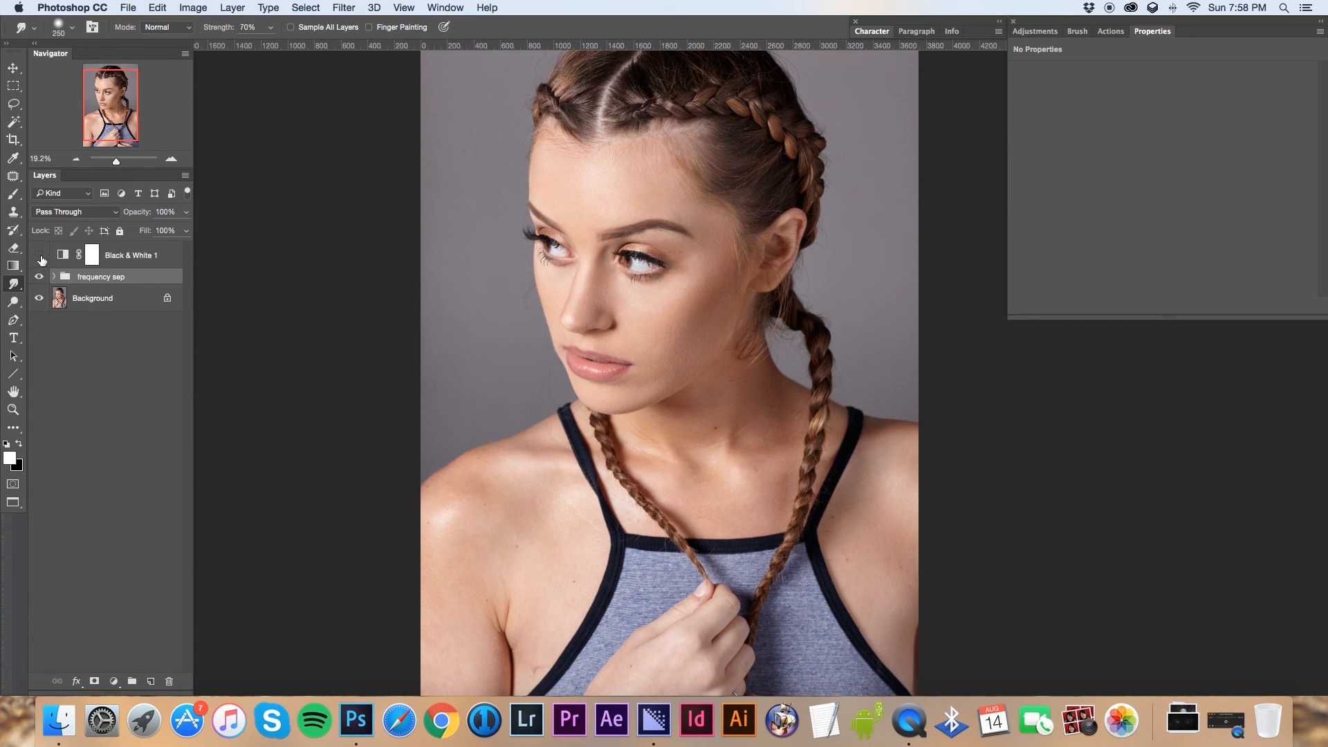
Compare the frequency sep group hidden and shown in black and white, using the Black & White 1 layer temporarily
left_click(40, 257)
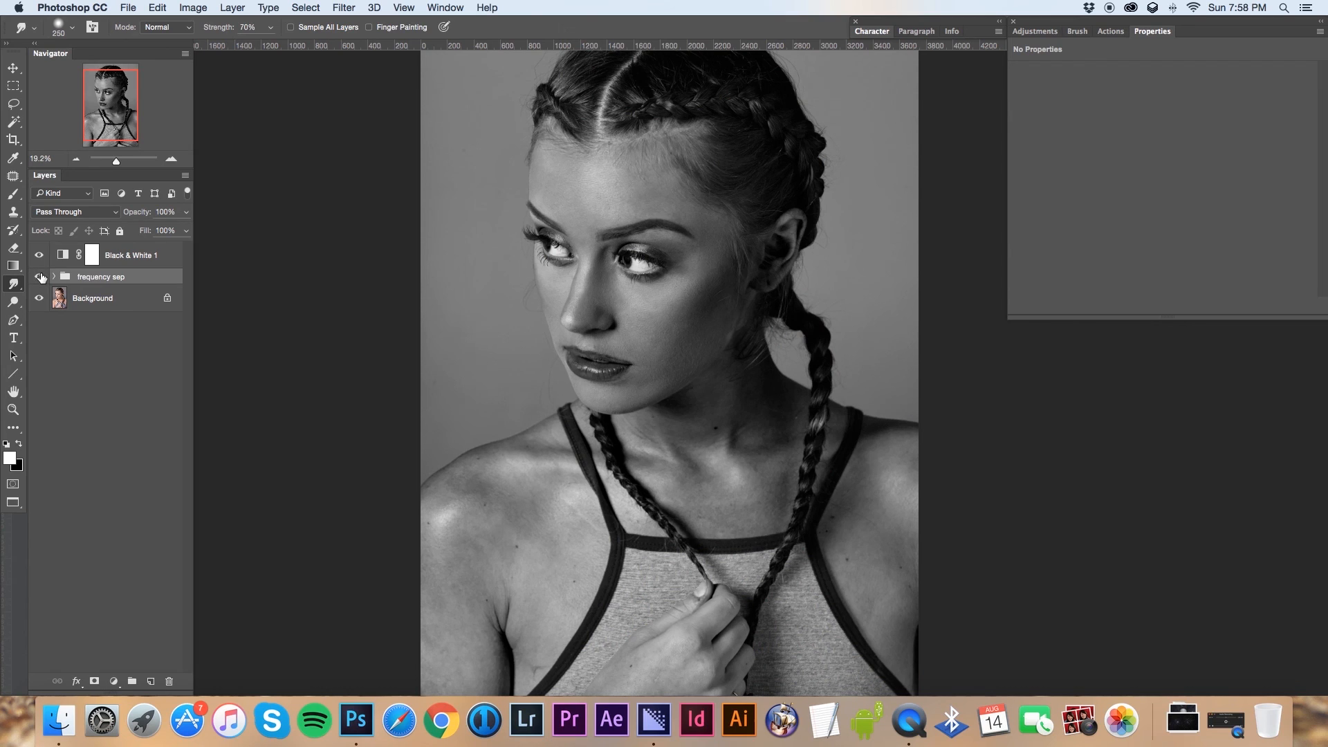
left_click(40, 277)
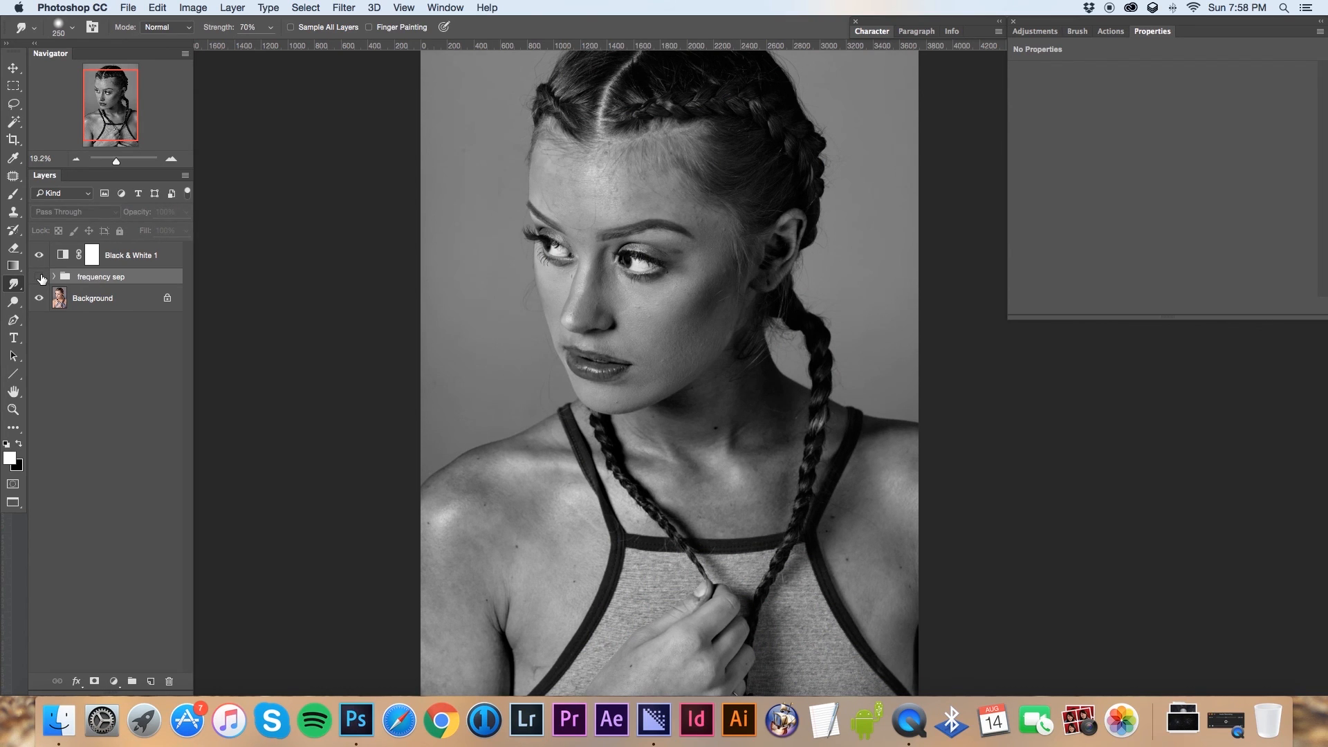
left_click(39, 277)
left_click(39, 277)
left_click(39, 277)
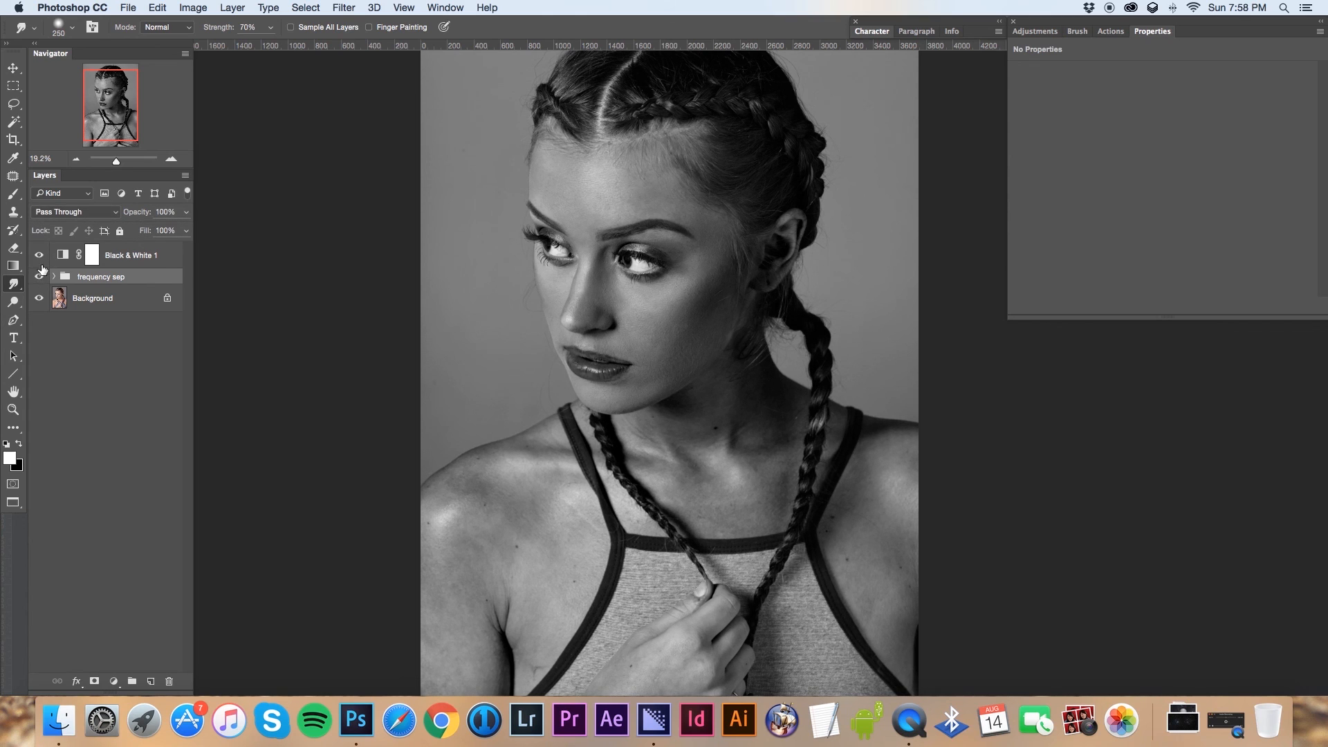
left_click(39, 255)
Examine the face up close in colour with the frequency sep group hidden and shown
left_click_drag(116, 160, 120, 163)
left_click_drag(109, 117, 110, 104)
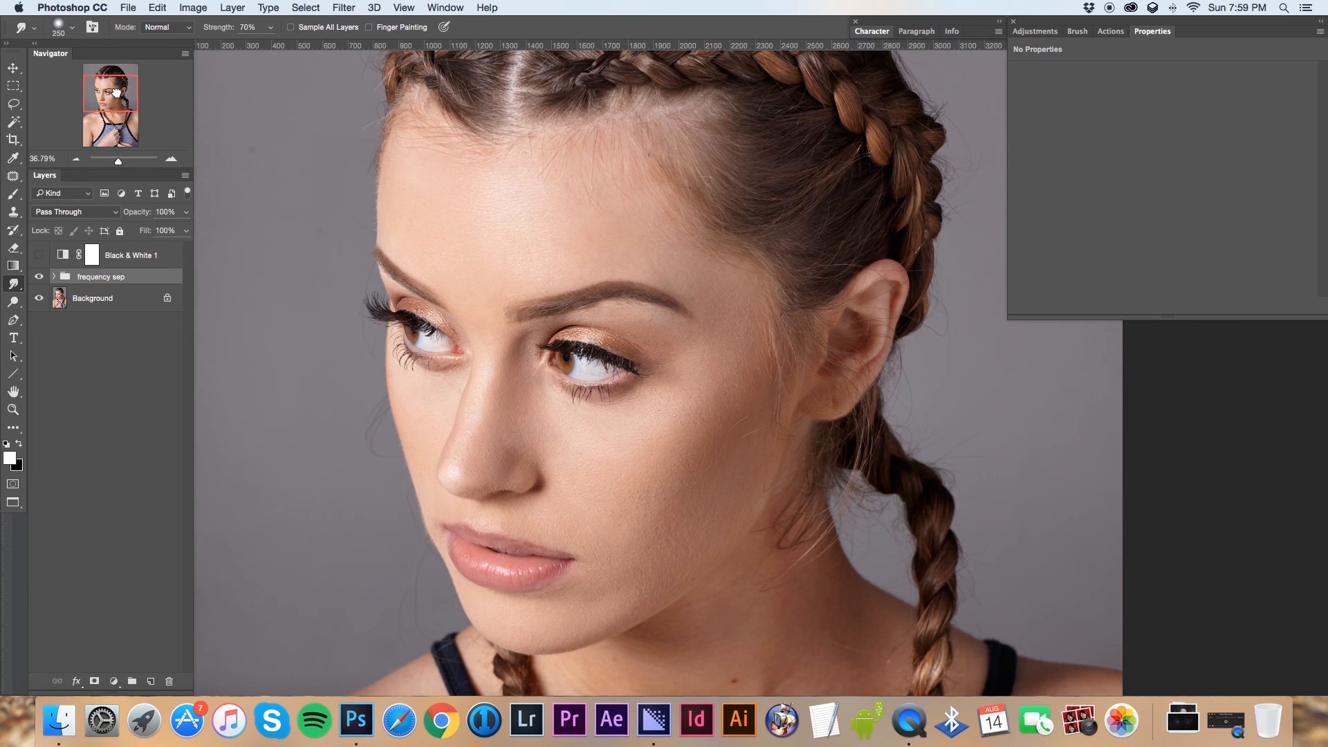
left_click(40, 277)
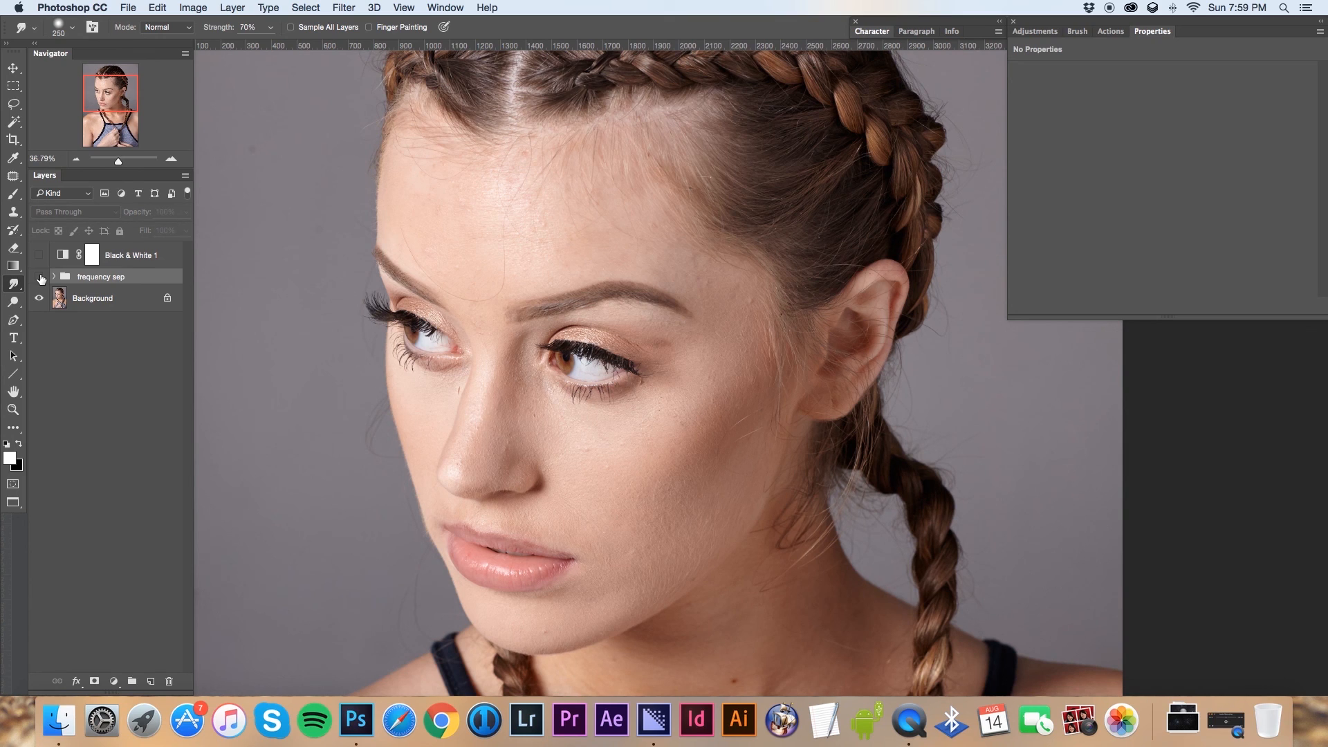
left_click(40, 277)
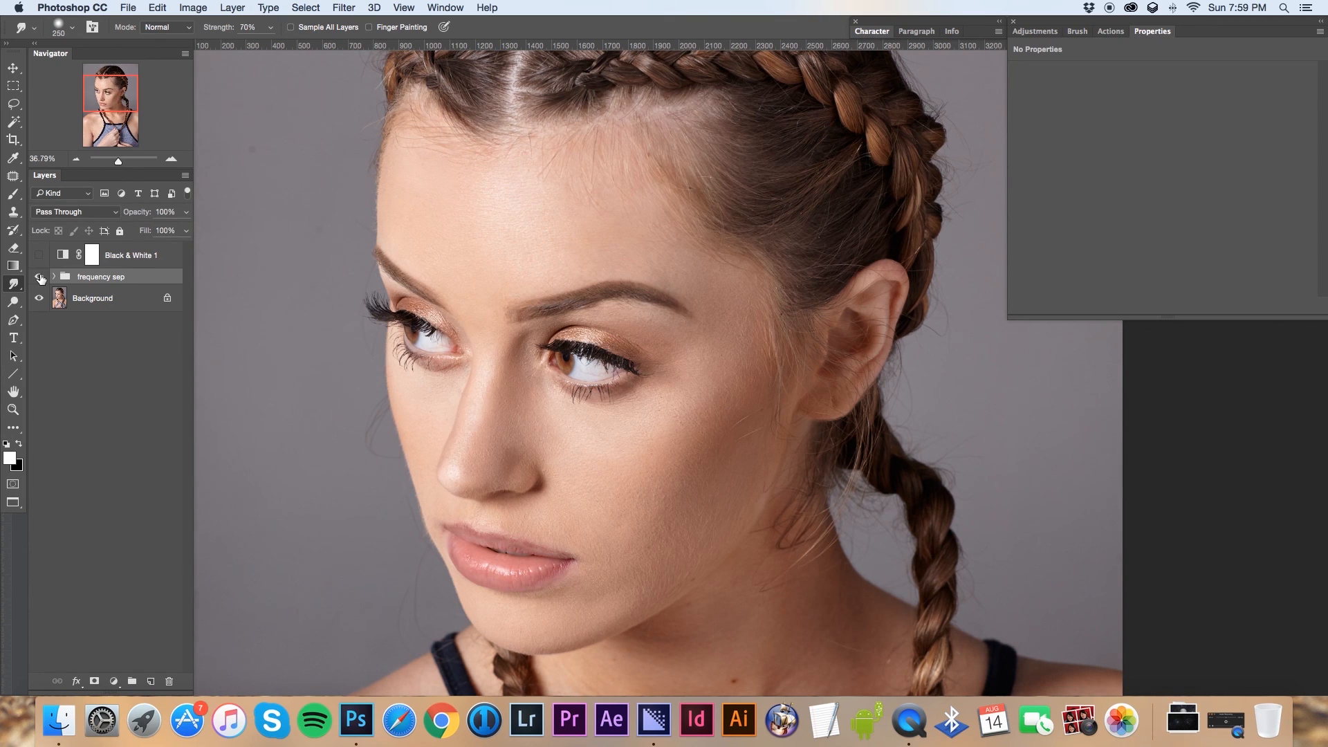
scroll(476, 319, "down", 5)
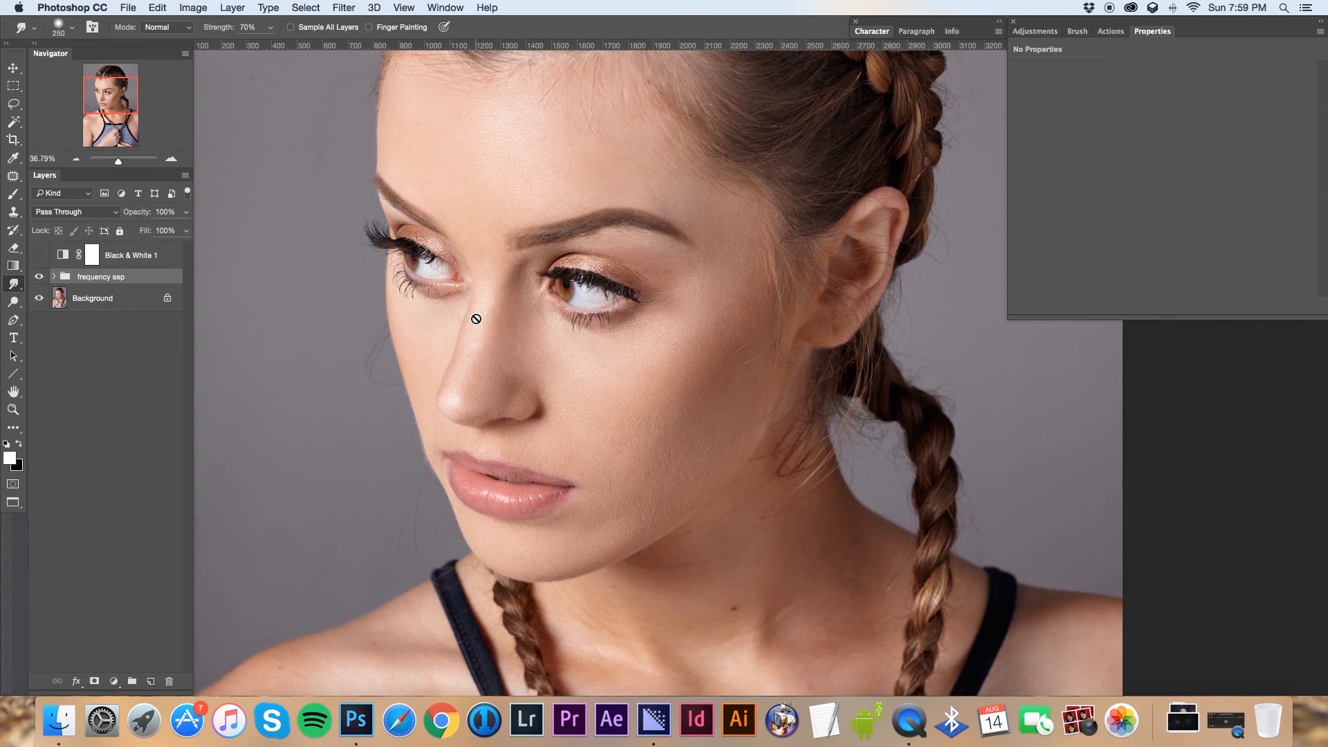